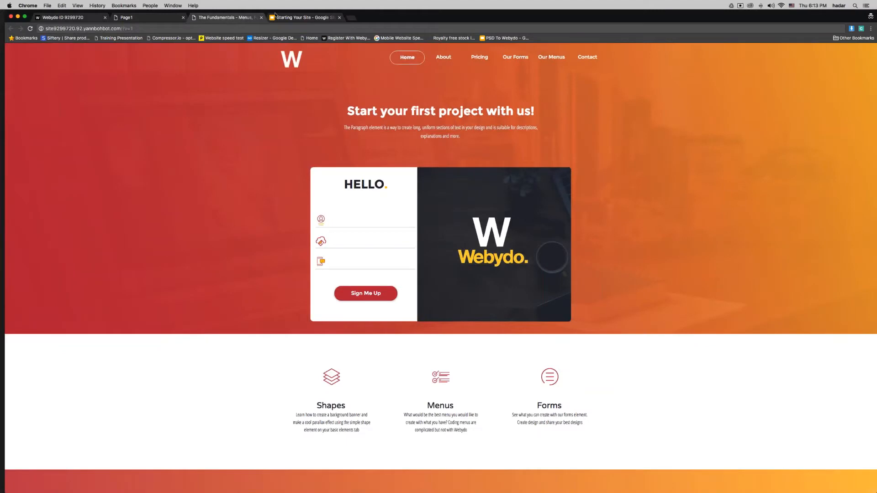
Step: Switch to the Starting Your Site deck showing The Shape Element slide
{"action": "left_click", "coordinate": [302, 17]}
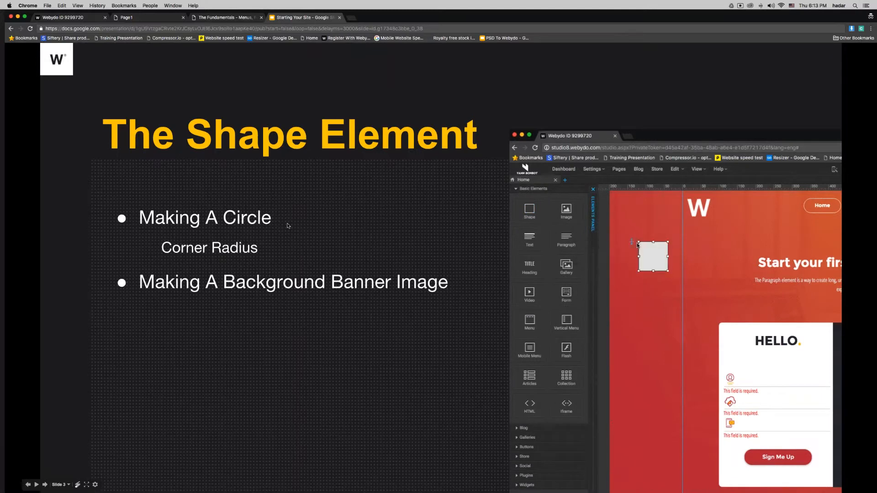
Step: Reveal the Fit To Width bullet, then drop an 80 × 80 px Shape onto the Webydo page
{"action": "key", "text": "Right"}
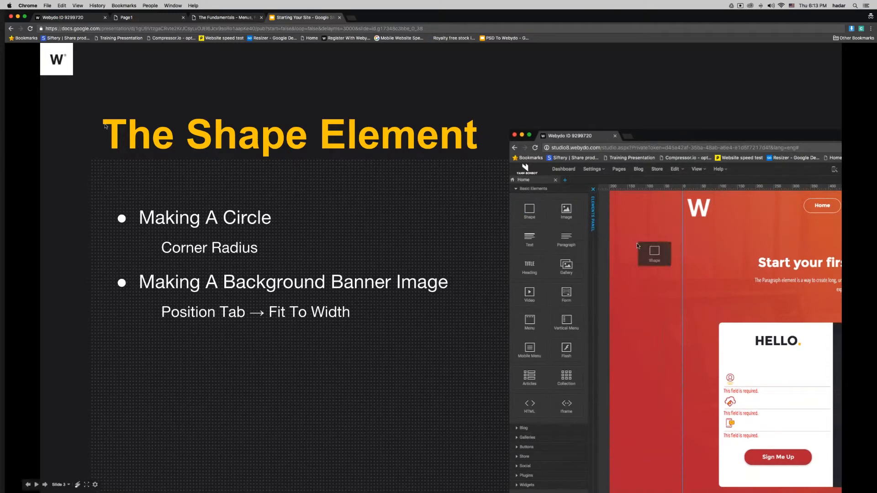
{"action": "left_click", "coordinate": [68, 17]}
{"action": "left_click_drag", "start_coordinate": [35, 96], "coordinate": [293, 126]}
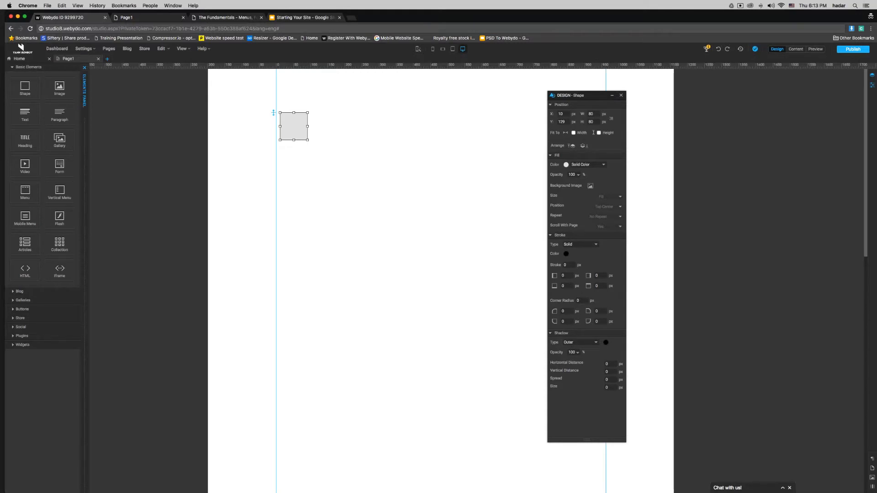
Step: Stretch the shape to full page width and move it to Y 0
{"action": "left_click", "coordinate": [574, 133]}
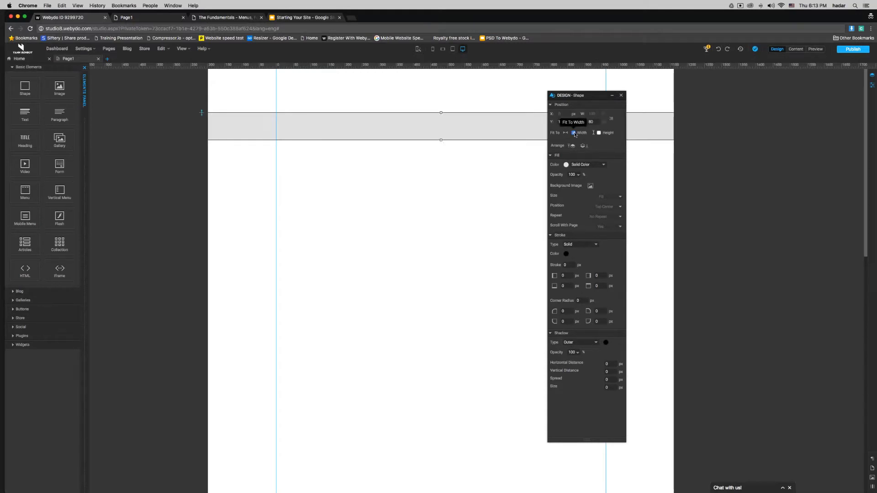
{"action": "left_click_drag", "start_coordinate": [474, 127], "coordinate": [460, 253]}
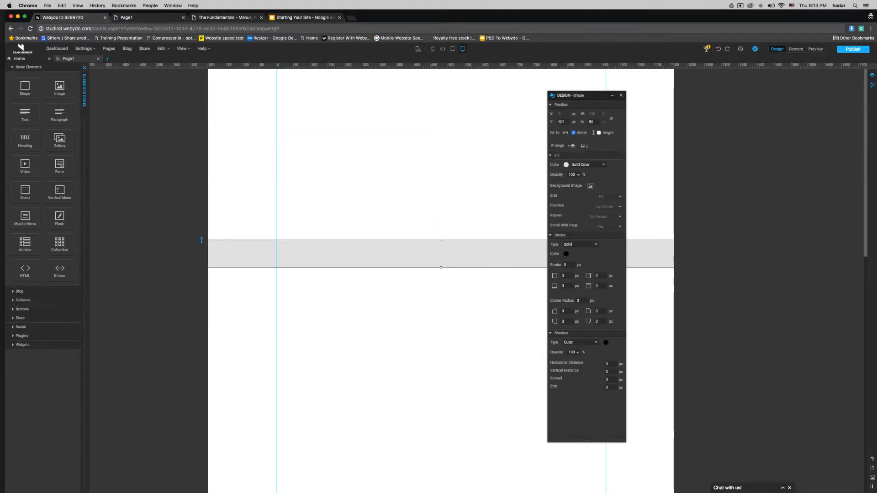
{"action": "double_click", "coordinate": [562, 122]}
{"action": "type", "text": "0"}
{"action": "key", "text": "Return"}
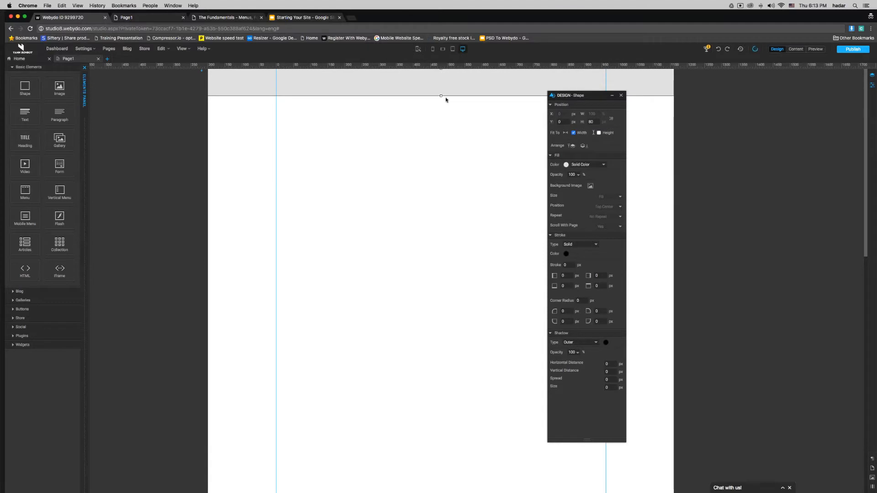
Step: Make the banner 850 px tall, then return to the slide deck
{"action": "left_click_drag", "start_coordinate": [446, 97], "coordinate": [446, 351]}
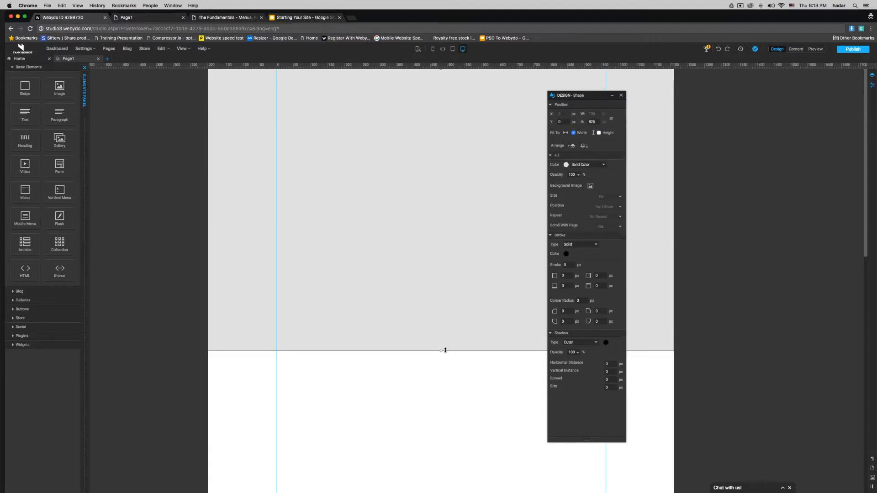
{"action": "double_click", "coordinate": [594, 122]}
{"action": "type", "text": "850"}
{"action": "key", "text": "Return"}
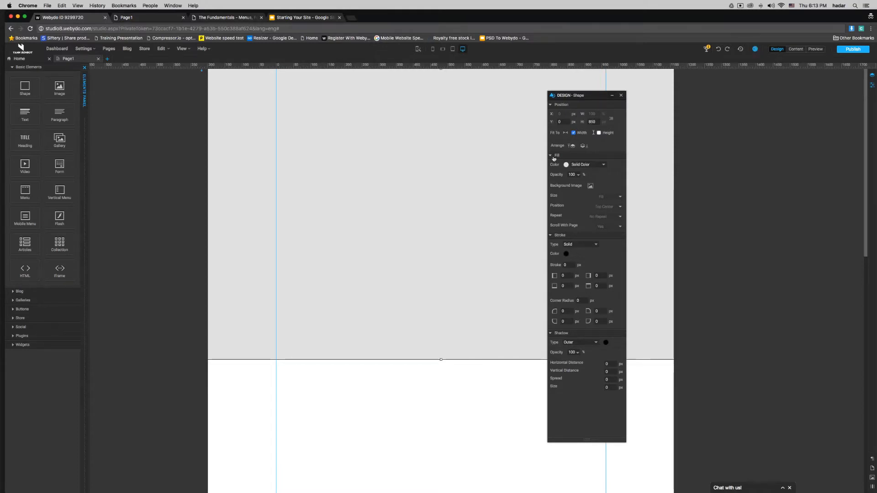
{"action": "left_click", "coordinate": [296, 18]}
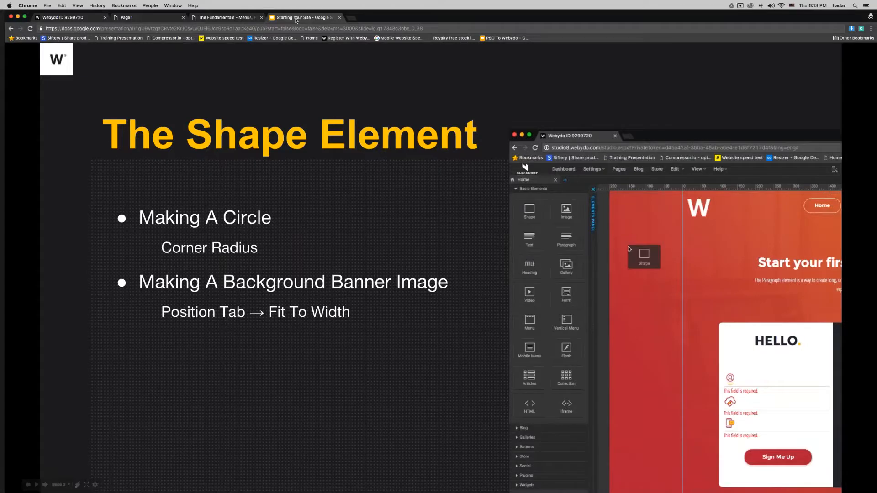
Step: Reveal the background image bullet, then open Webydo's Background Image file picker
{"action": "key", "text": "Right"}
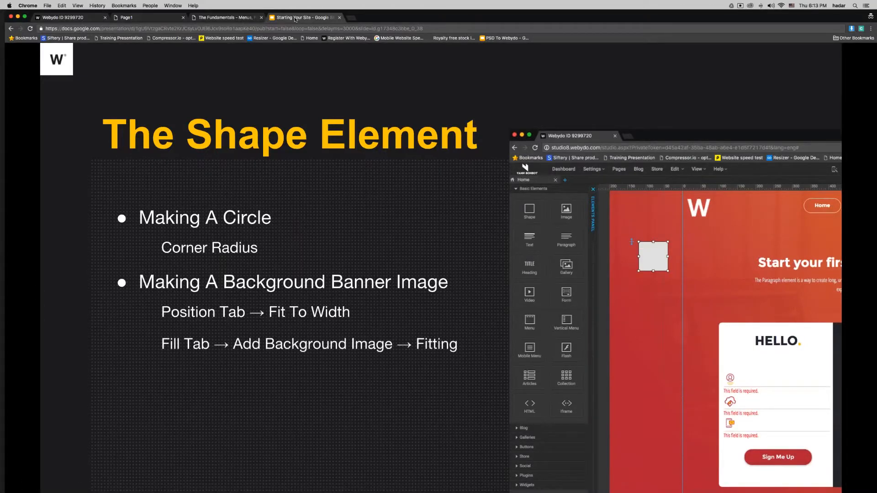
{"action": "left_click", "coordinate": [109, 16]}
{"action": "left_click", "coordinate": [590, 187]}
{"action": "scroll", "coordinate": [443, 143], "scroll_direction": "down", "scroll_amount": 3}
Step: Set pexels-photo-70232.jpeg as the banner background, publish, and open the live site
{"action": "left_click", "coordinate": [439, 138]}
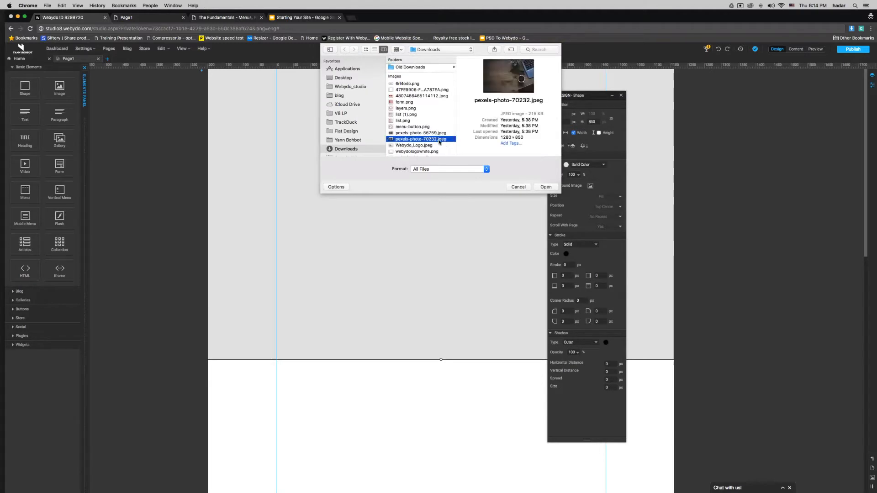
{"action": "double_click", "coordinate": [439, 139]}
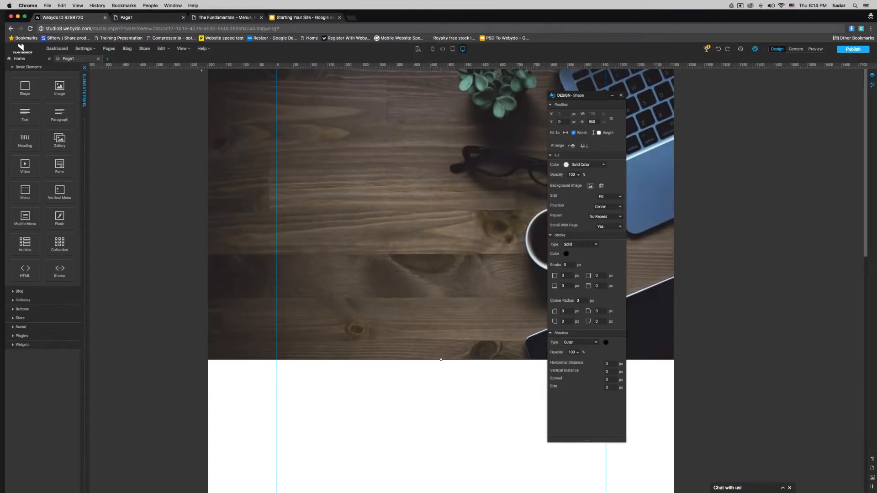
{"action": "left_click", "coordinate": [853, 49]}
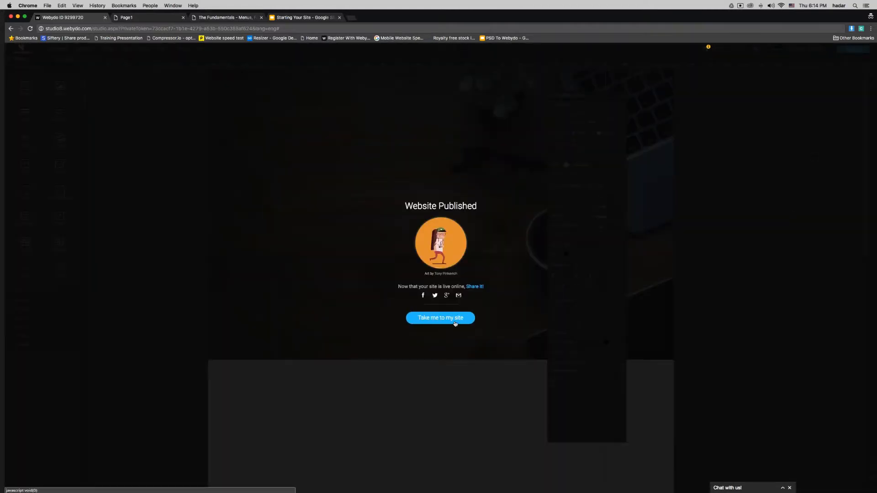
{"action": "left_click", "coordinate": [454, 321]}
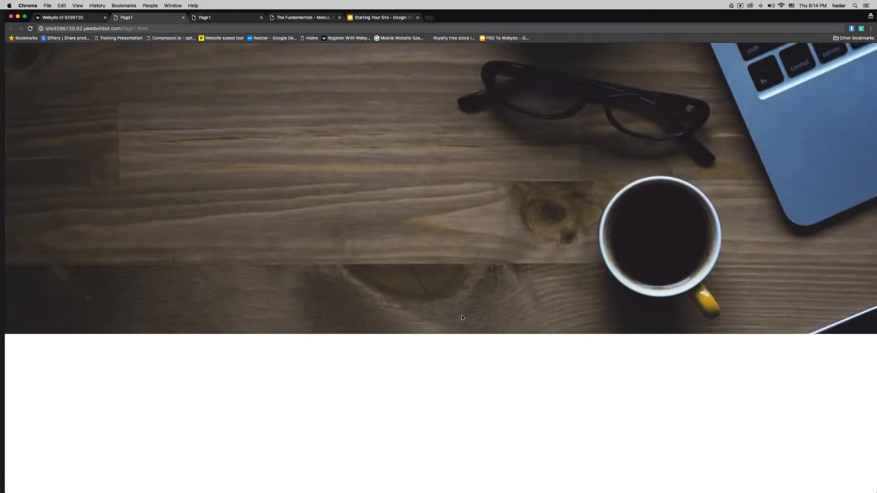
Step: View the other published Page1 tab, then return to the Webydo ID 9299720 editor
{"action": "left_click", "coordinate": [214, 21]}
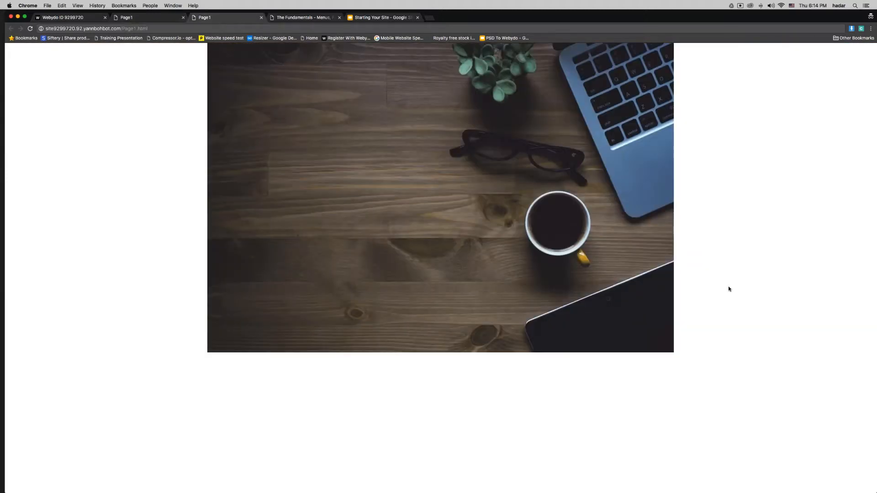
{"action": "left_click", "coordinate": [64, 17]}
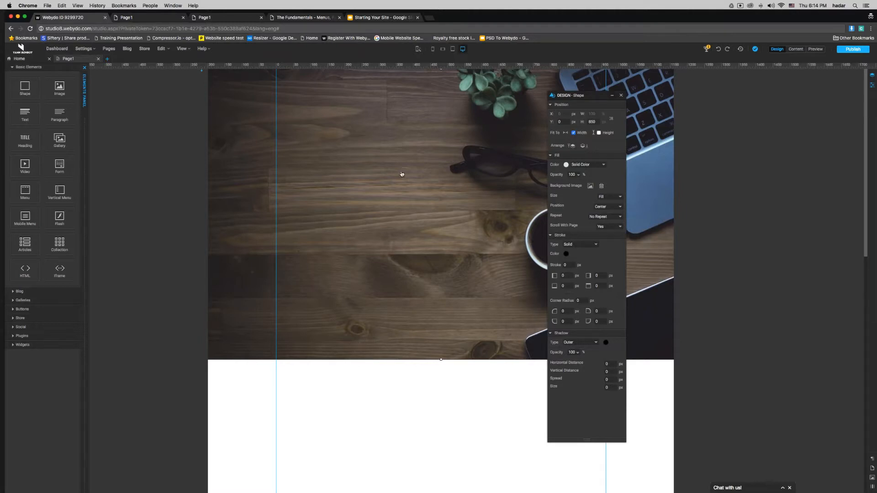
{"action": "mouse_move", "coordinate": [549, 206]}
{"action": "left_click", "coordinate": [605, 198]}
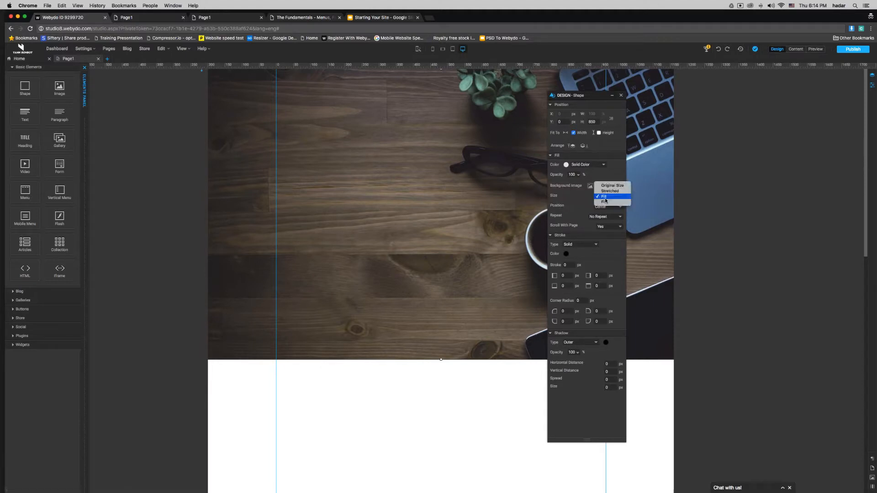
{"action": "left_click", "coordinate": [604, 202]}
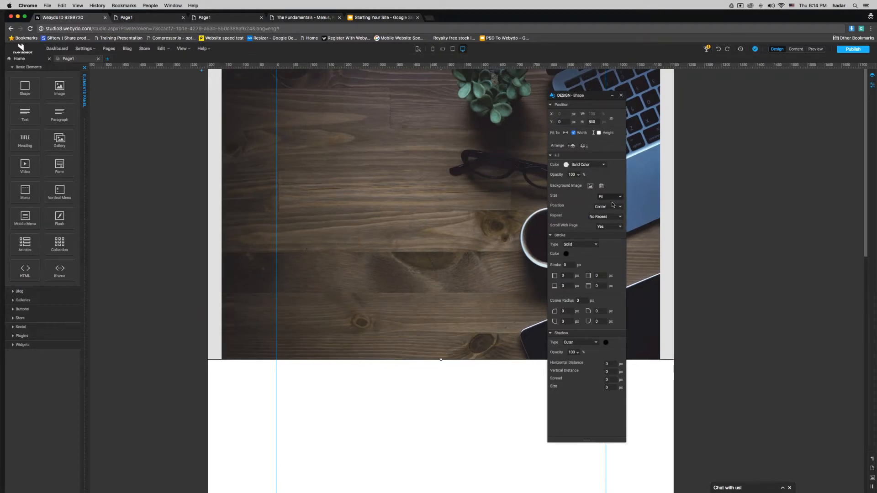
{"action": "left_click", "coordinate": [612, 197]}
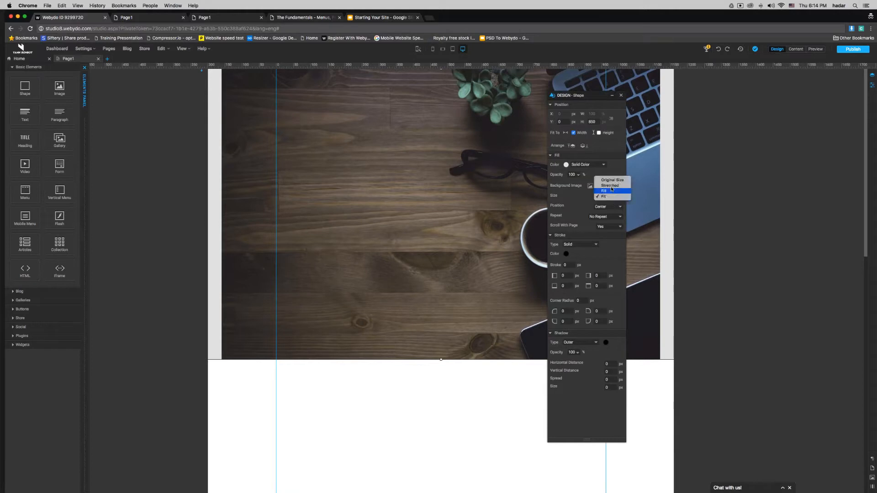
{"action": "left_click", "coordinate": [613, 186]}
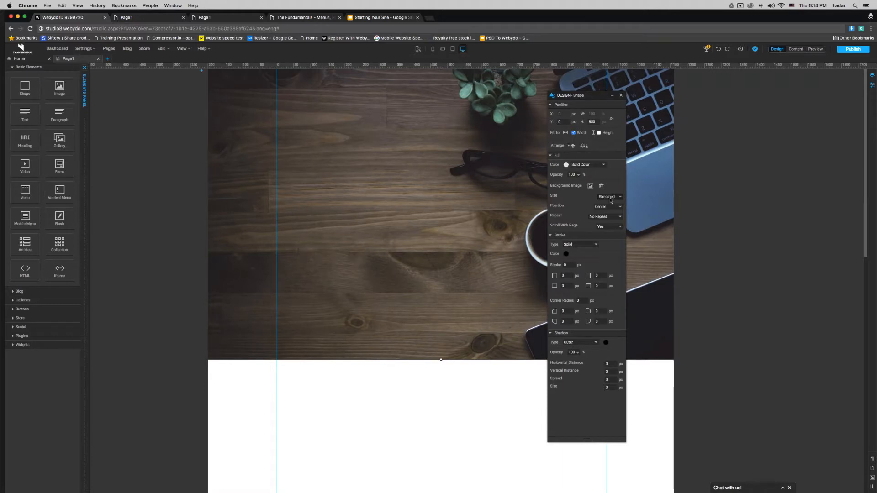
{"action": "left_click", "coordinate": [604, 201]}
{"action": "left_click", "coordinate": [620, 191]}
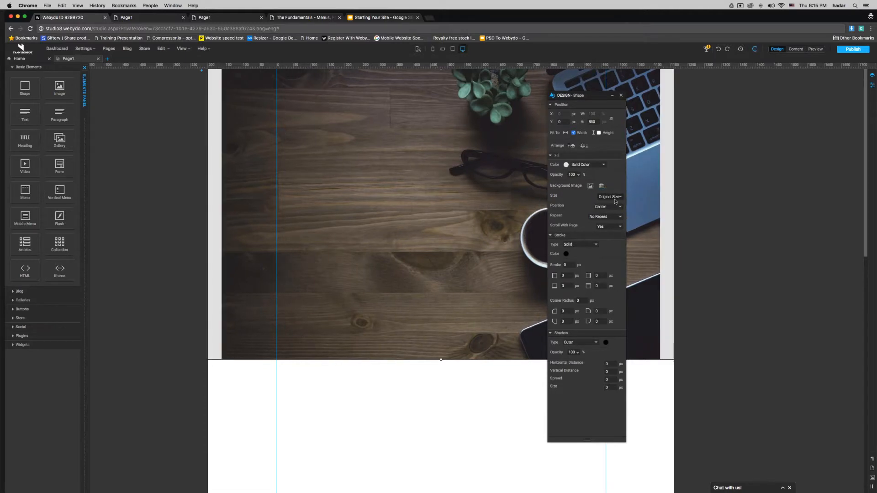
{"action": "left_click", "coordinate": [615, 197]}
{"action": "left_click", "coordinate": [612, 208]}
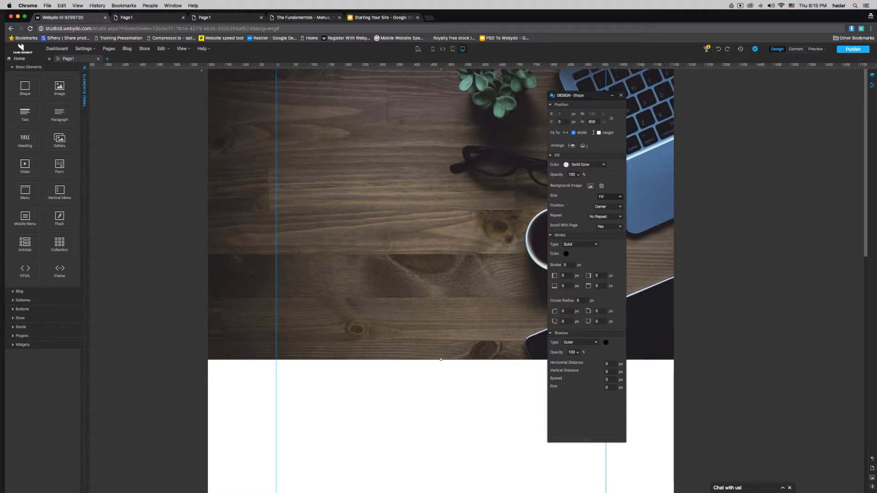
{"action": "left_click", "coordinate": [608, 211]}
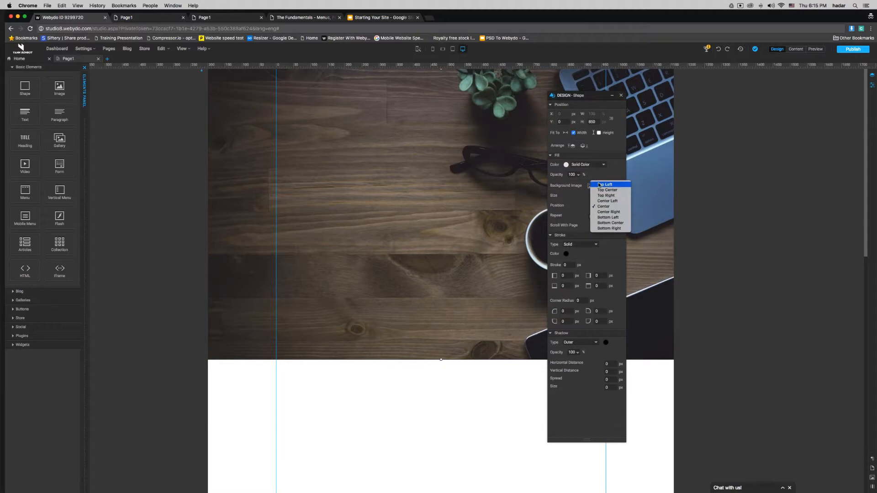
{"action": "left_click", "coordinate": [622, 185]}
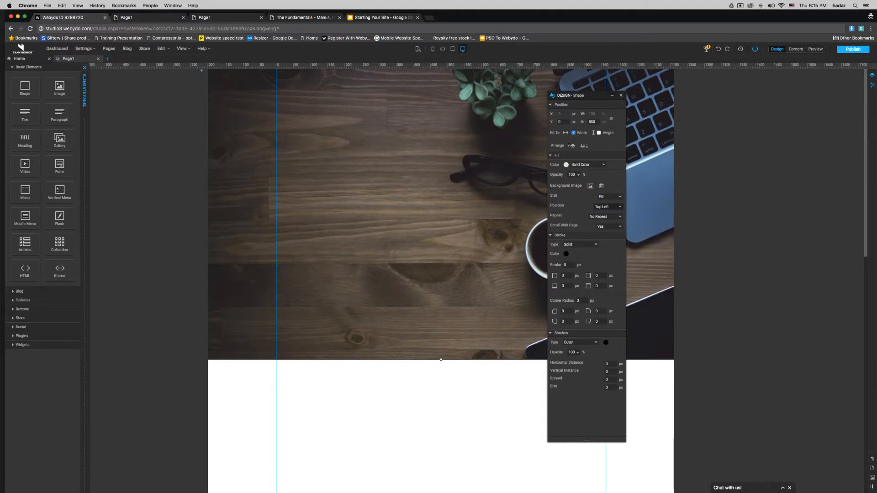
{"action": "left_click", "coordinate": [606, 206]}
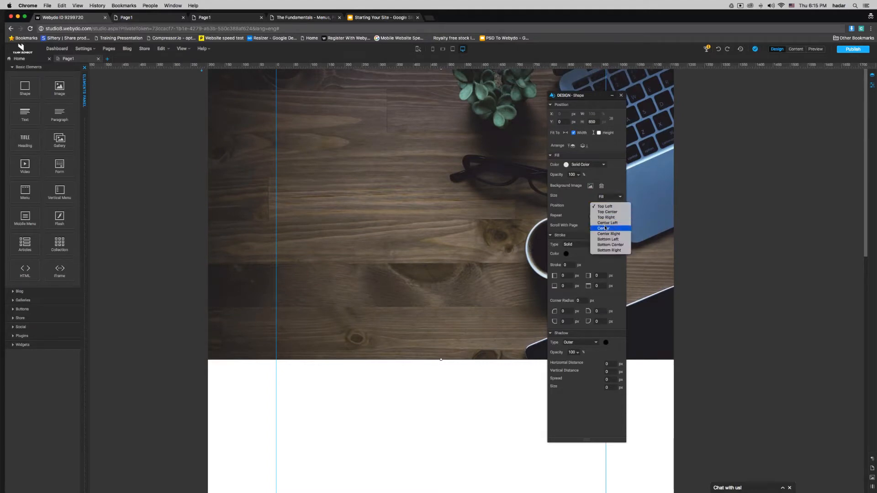
{"action": "left_click", "coordinate": [605, 229]}
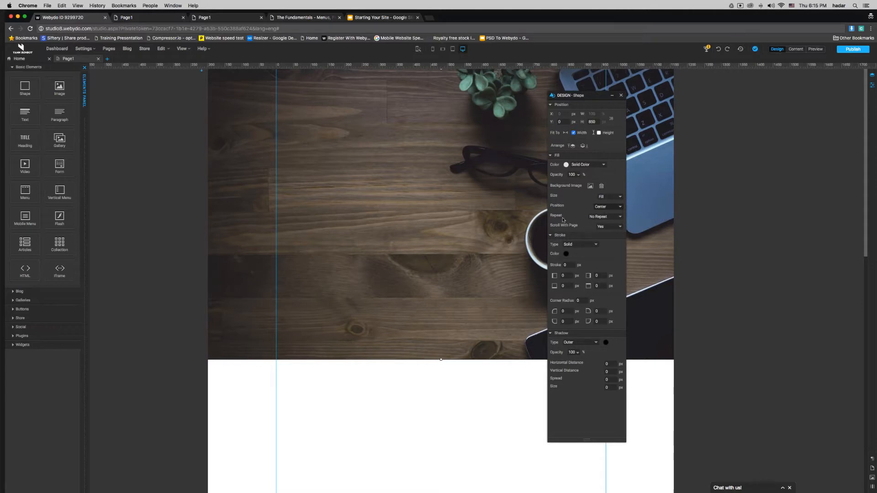
{"action": "mouse_move", "coordinate": [563, 218]}
{"action": "left_click", "coordinate": [601, 217]}
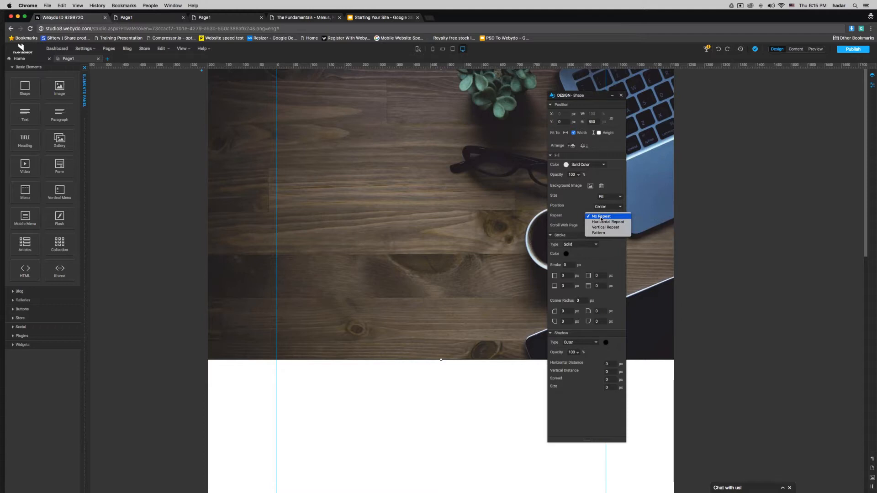
{"action": "left_click", "coordinate": [575, 203]}
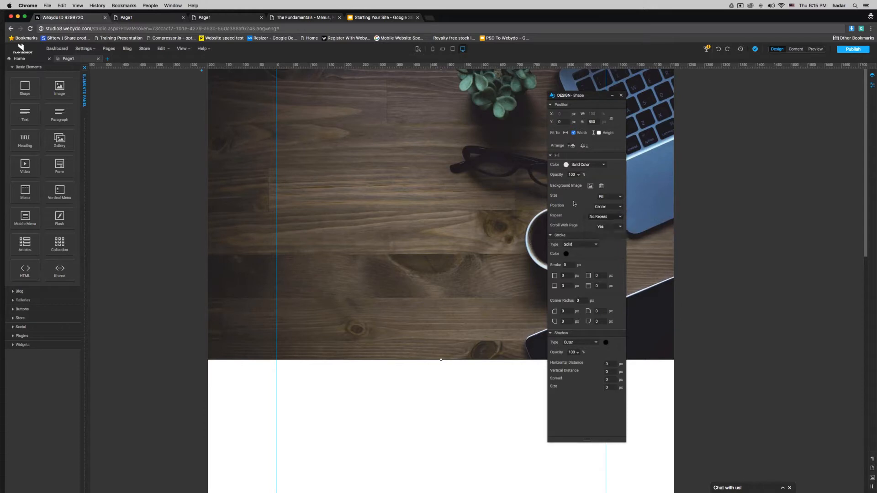
{"action": "mouse_move", "coordinate": [570, 228]}
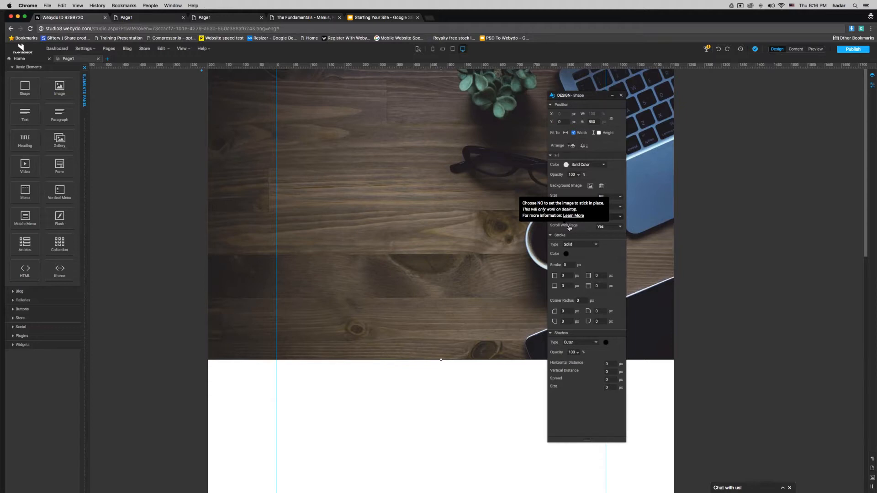
Step: Select the desk-photo banner shape and open its Scroll With Page choices
{"action": "left_click", "coordinate": [801, 204]}
{"action": "scroll", "coordinate": [803, 207], "scroll_direction": "down", "scroll_amount": 2}
{"action": "scroll", "coordinate": [804, 207], "scroll_direction": "down", "scroll_amount": 3}
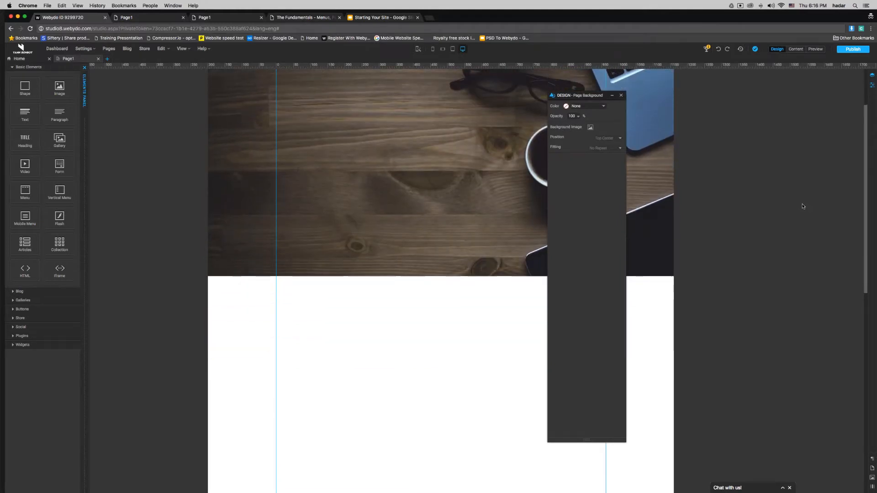
{"action": "scroll", "coordinate": [803, 206], "scroll_direction": "up", "scroll_amount": 5}
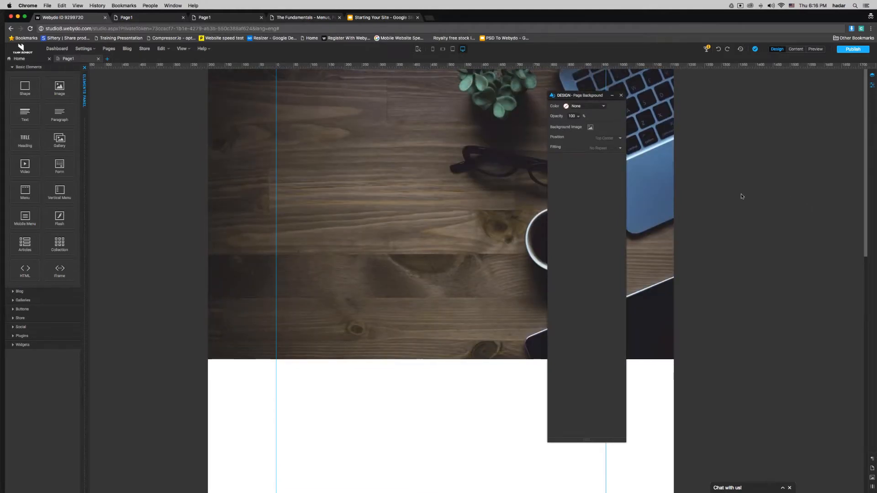
{"action": "left_click", "coordinate": [448, 182]}
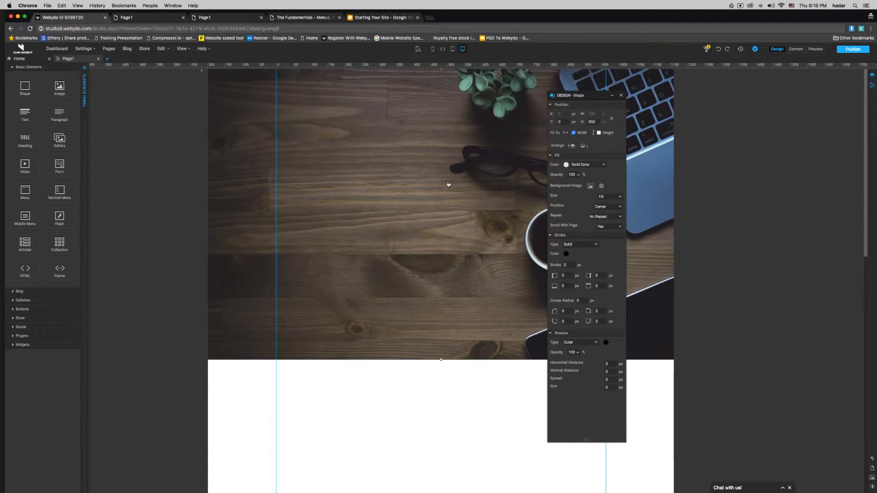
{"action": "mouse_move", "coordinate": [865, 152]}
{"action": "left_mouse_down"}
{"action": "mouse_move", "coordinate": [865, 190]}
{"action": "mouse_move", "coordinate": [862, 137]}
{"action": "left_mouse_up"}
{"action": "left_click", "coordinate": [607, 227]}
Step: Set the photo's Scroll With Page to No and its size to Fit
{"action": "left_click", "coordinate": [606, 233]}
{"action": "left_click_drag", "start_coordinate": [598, 97], "coordinate": [731, 103]}
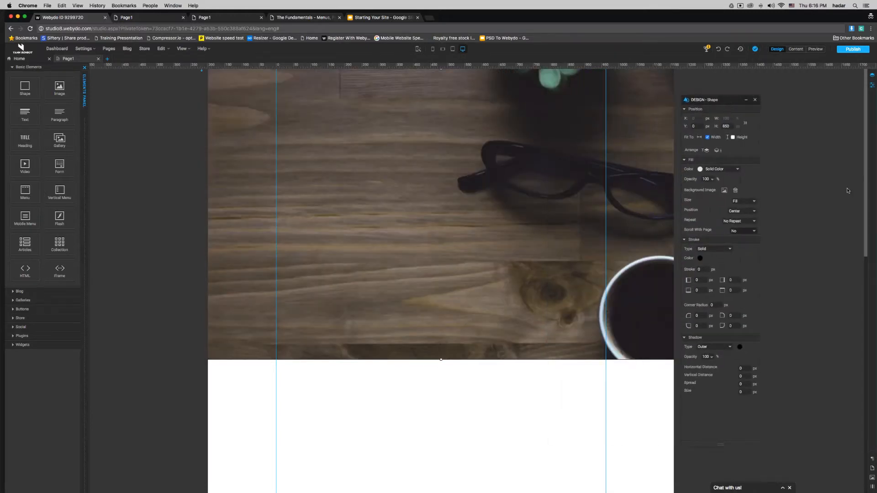
{"action": "mouse_move", "coordinate": [867, 175]}
{"action": "left_mouse_down"}
{"action": "mouse_move", "coordinate": [863, 218]}
{"action": "mouse_move", "coordinate": [856, 165]}
{"action": "mouse_move", "coordinate": [854, 254]}
{"action": "mouse_move", "coordinate": [854, 171]}
{"action": "left_mouse_up"}
{"action": "left_click", "coordinate": [744, 205]}
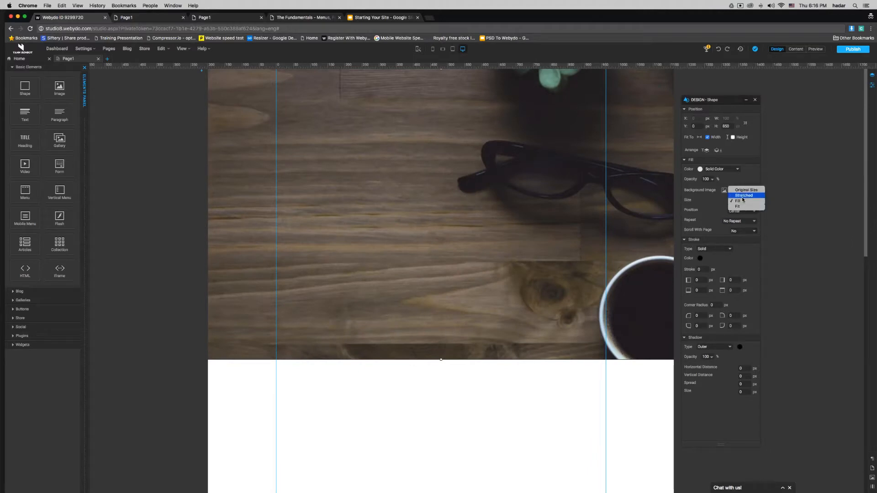
{"action": "left_click", "coordinate": [738, 207]}
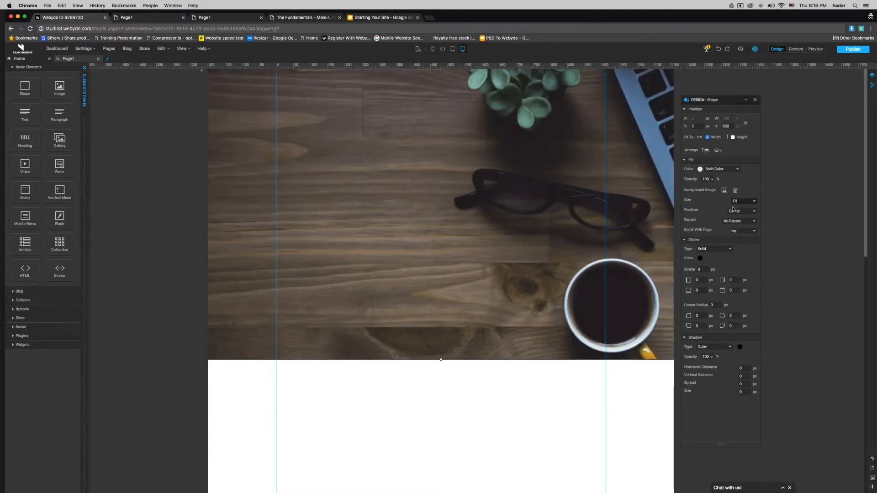
Step: Try the Original, Stretch and Fill sizes before settling back on Fit
{"action": "left_click_drag", "start_coordinate": [866, 118], "coordinate": [863, 139]}
{"action": "left_click", "coordinate": [754, 200]}
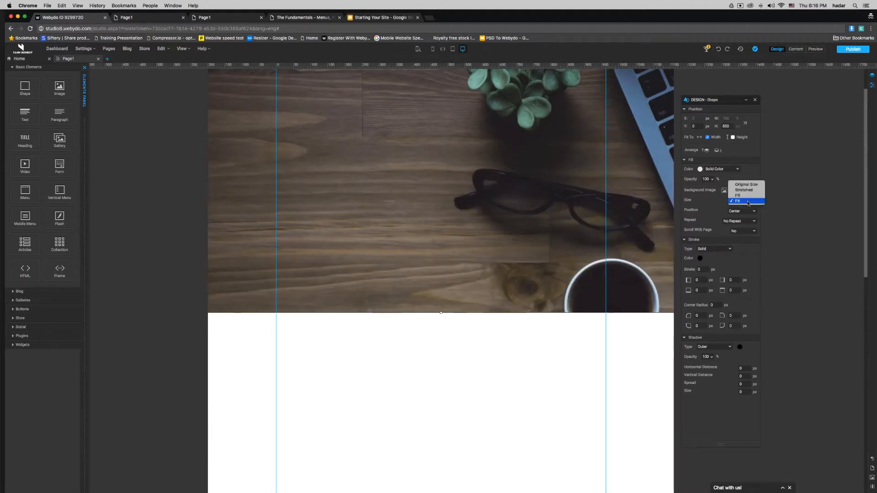
{"action": "left_click", "coordinate": [742, 185]}
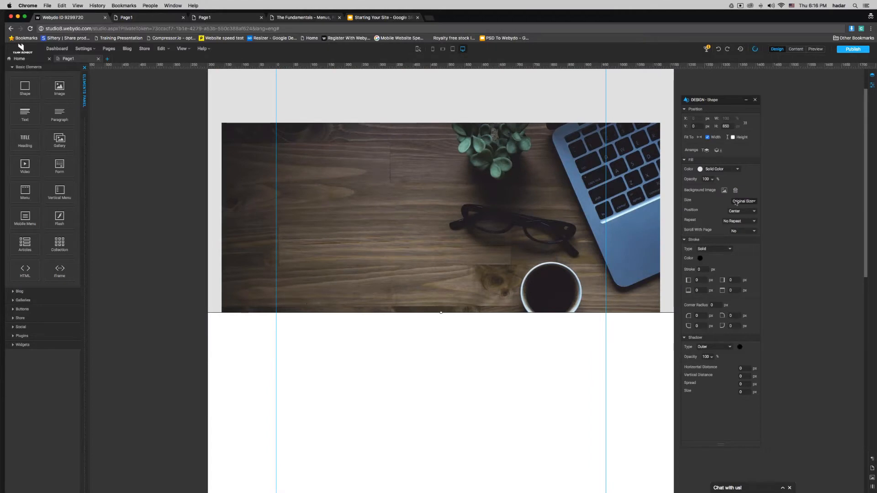
{"action": "left_click", "coordinate": [738, 202]}
{"action": "left_click", "coordinate": [738, 207]}
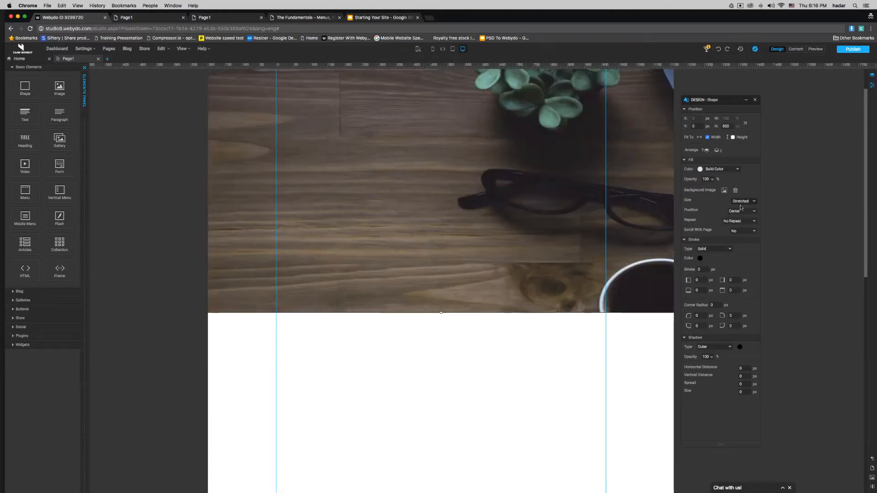
{"action": "left_click", "coordinate": [745, 201]}
{"action": "left_click", "coordinate": [745, 207]}
{"action": "left_click", "coordinate": [745, 201]}
{"action": "left_click", "coordinate": [739, 211]}
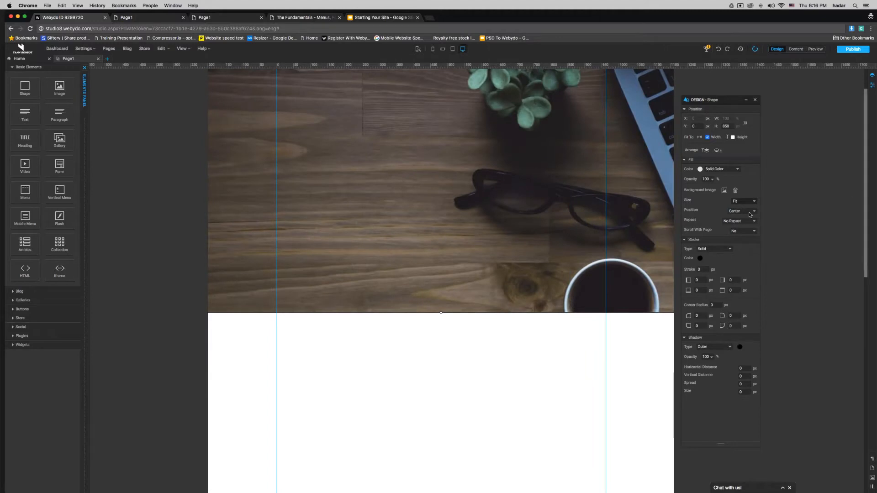
Step: Anchor the banner photo's position at Bottom Left
{"action": "left_click", "coordinate": [743, 219]}
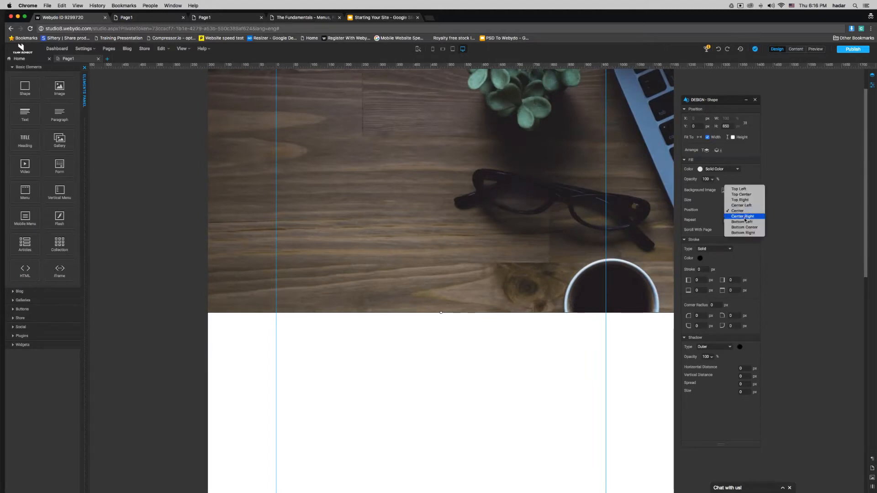
{"action": "left_click", "coordinate": [745, 223]}
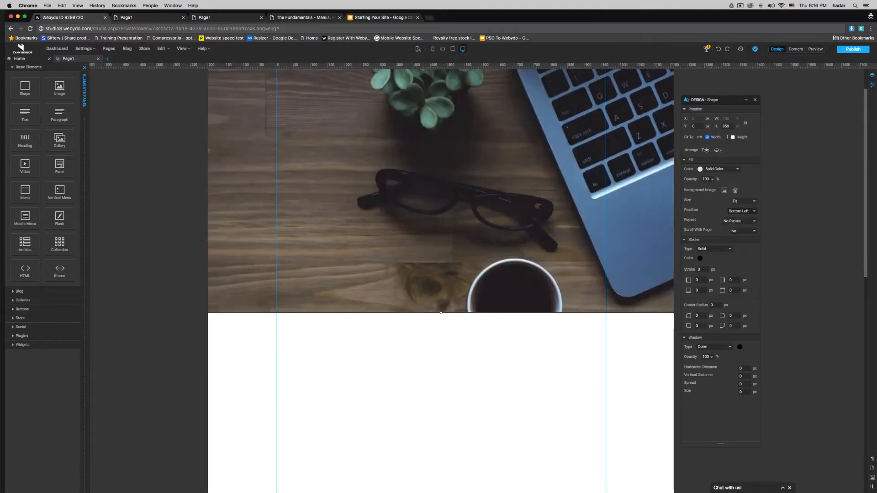
{"action": "left_click_drag", "start_coordinate": [862, 141], "coordinate": [862, 101]}
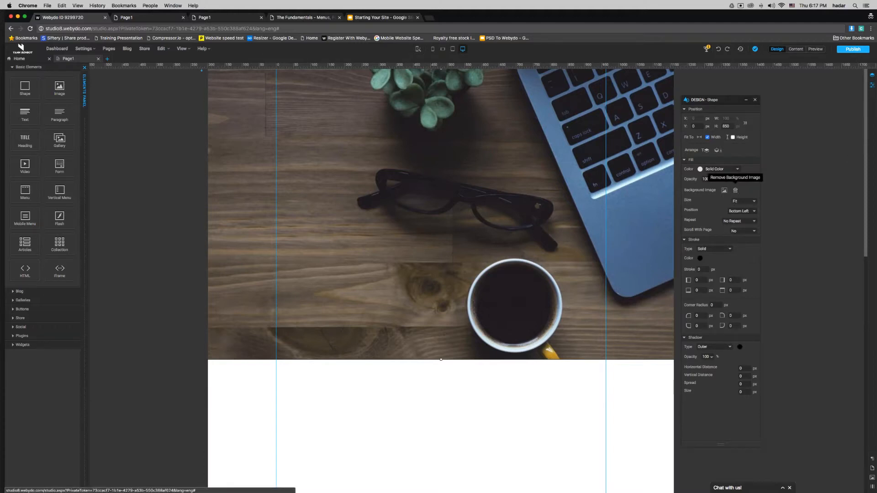
Step: Delete the desk photo background, check the Fill Color options, and compare with the Home page
{"action": "left_click", "coordinate": [735, 190]}
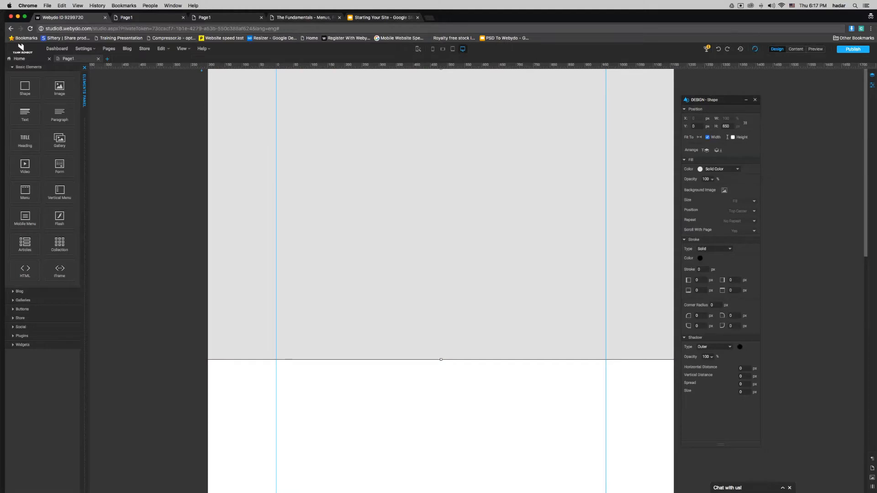
{"action": "left_click", "coordinate": [717, 170]}
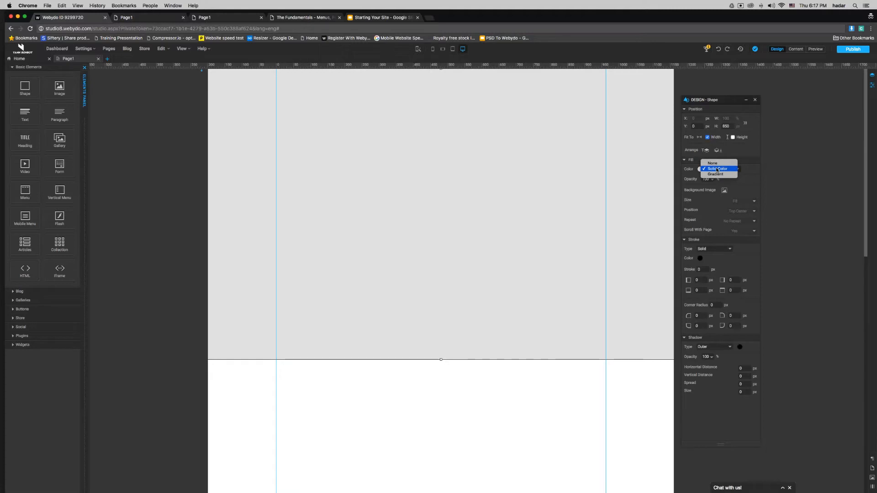
{"action": "left_click", "coordinate": [28, 59]}
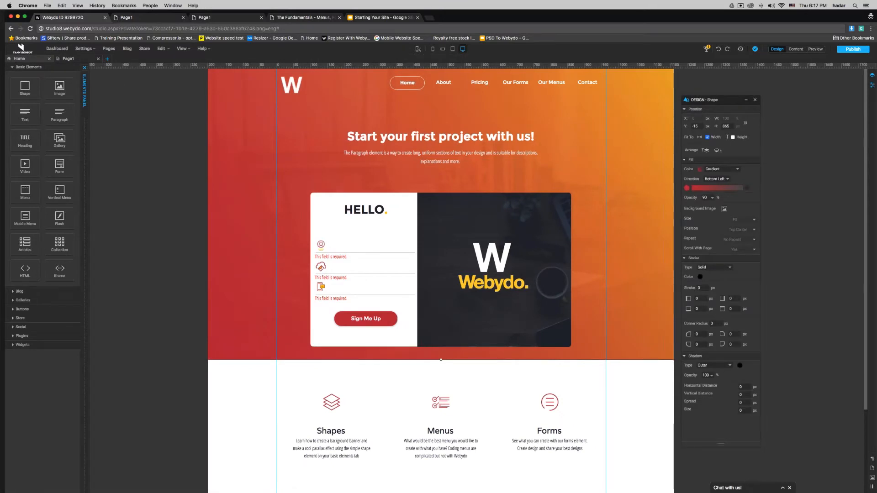
{"action": "left_click", "coordinate": [80, 60]}
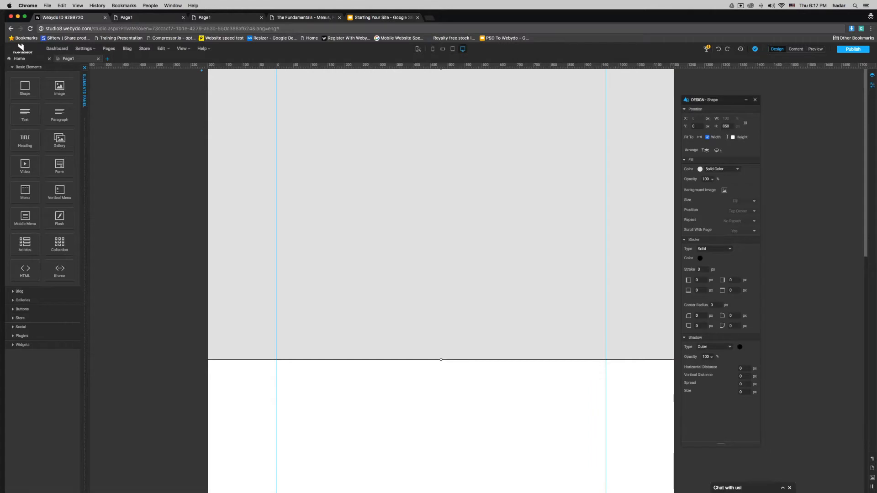
Step: Pick pexels-photo-56759.jpeg in the Downloads file dialog as the shape's background
{"action": "left_click", "coordinate": [724, 190]}
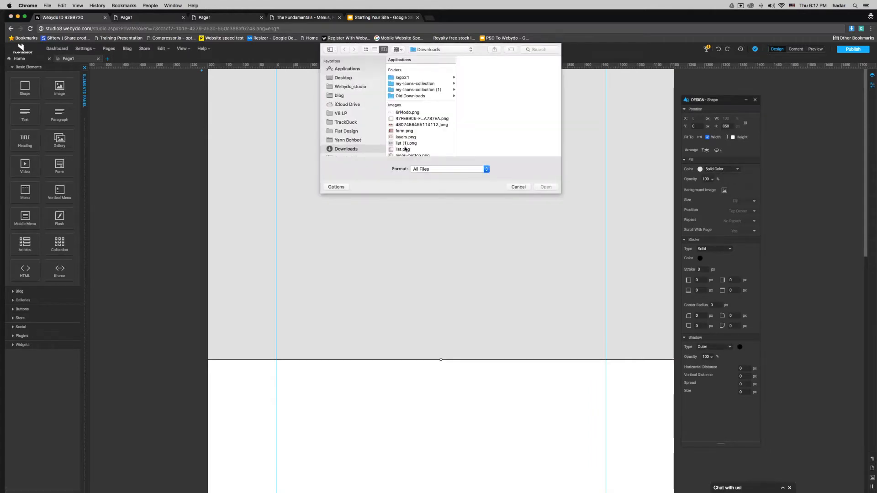
{"action": "scroll", "coordinate": [399, 146], "scroll_direction": "down", "scroll_amount": 2}
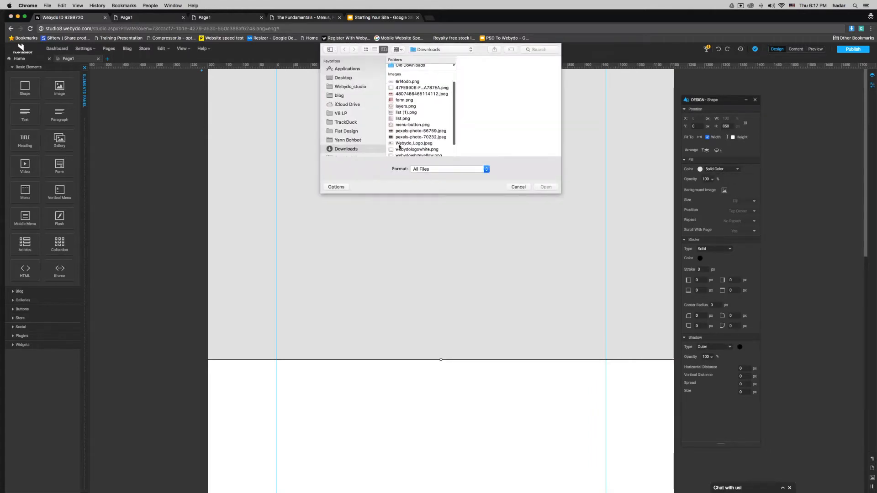
{"action": "left_click", "coordinate": [404, 131]}
{"action": "double_click", "coordinate": [405, 131]}
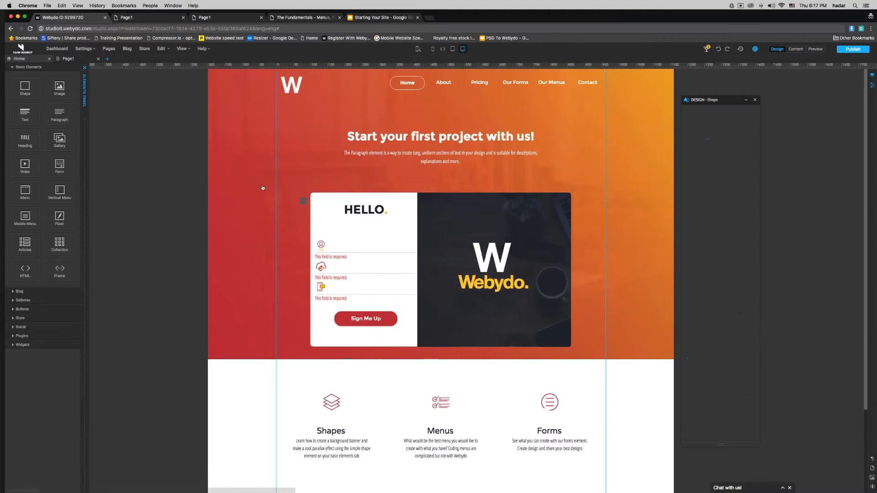
Step: Inspect the gradient's red end colour C03546, then close the colour picker and presets
{"action": "left_click", "coordinate": [686, 188]}
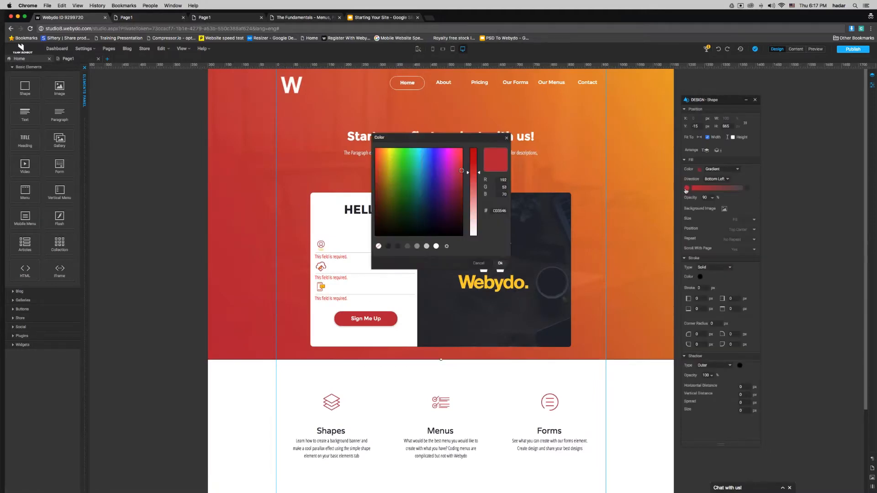
{"action": "double_click", "coordinate": [499, 211]}
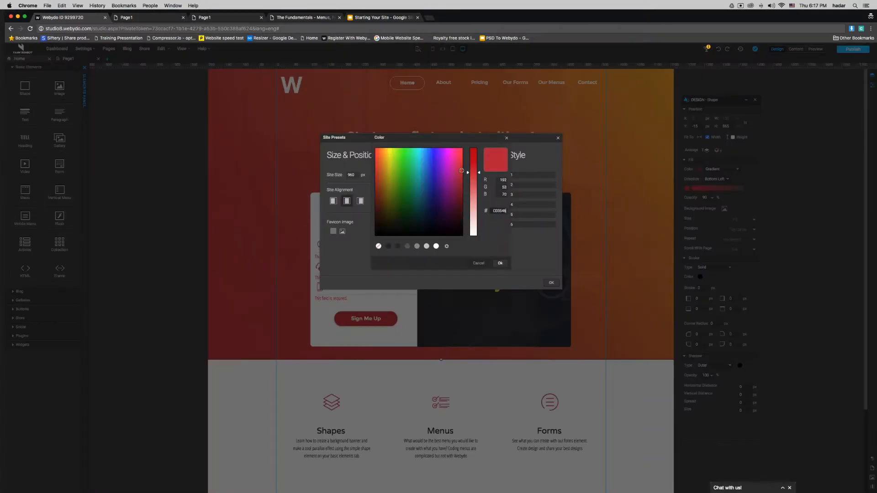
{"action": "left_click", "coordinate": [500, 264]}
{"action": "left_click", "coordinate": [552, 283]}
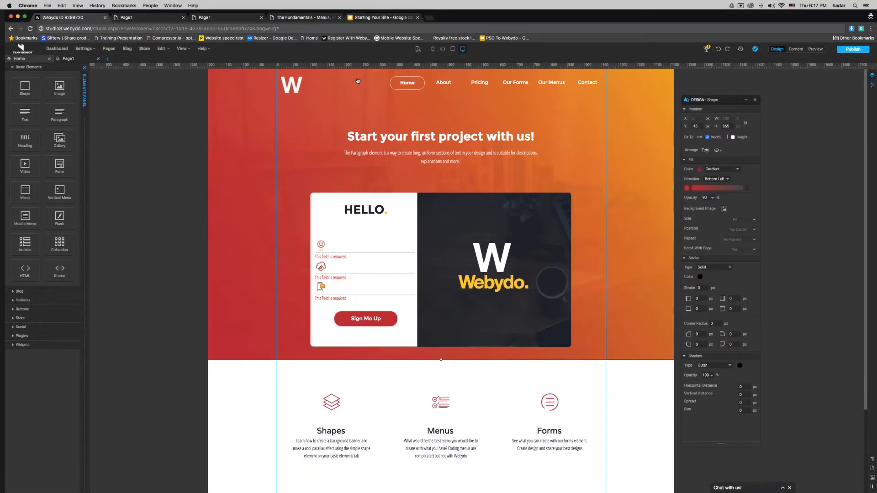
Step: Move the red overlay down and try red on the orange gradient's end stop, then undo
{"action": "left_click_drag", "start_coordinate": [357, 94], "coordinate": [357, 134]}
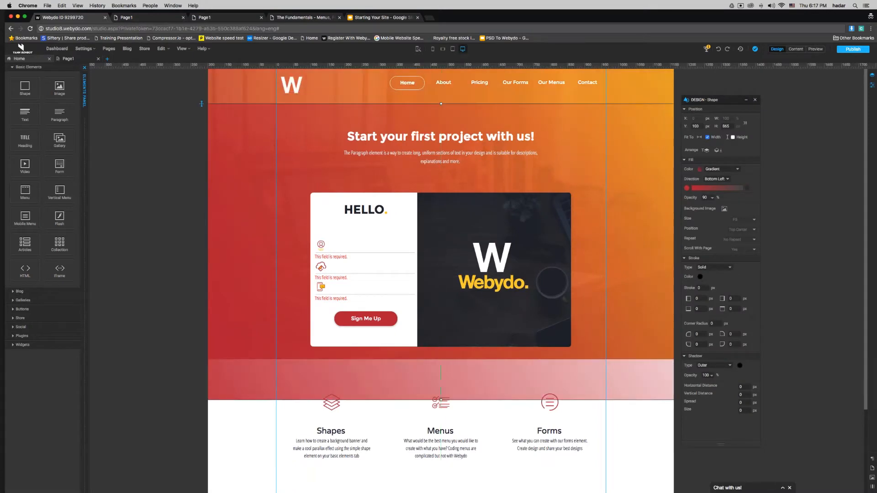
{"action": "left_click", "coordinate": [358, 92]}
{"action": "left_click", "coordinate": [746, 187]}
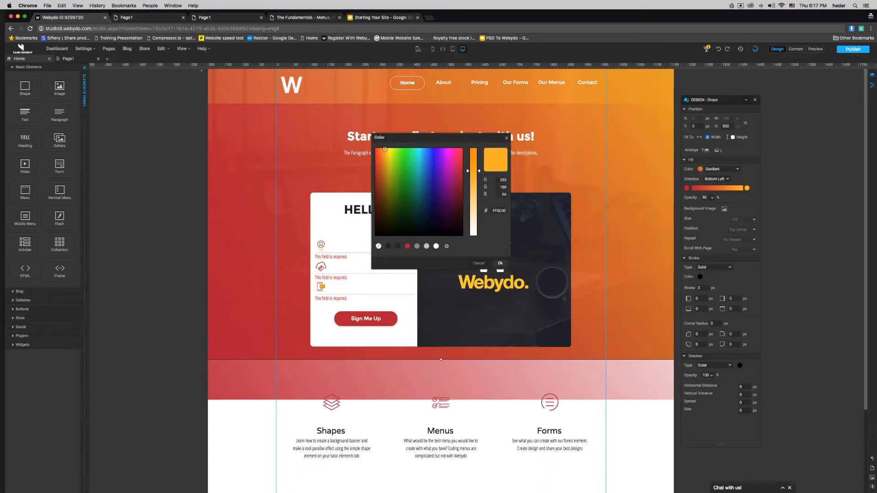
{"action": "left_click", "coordinate": [407, 247]}
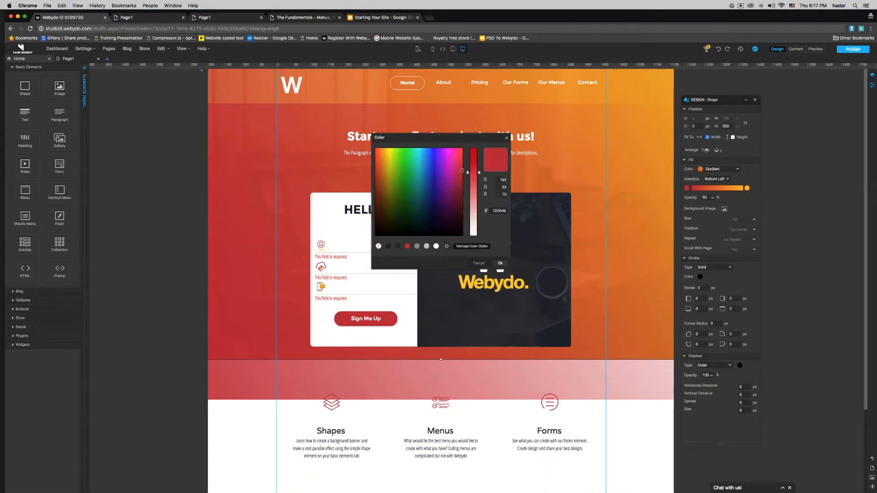
{"action": "key", "text": "super+z"}
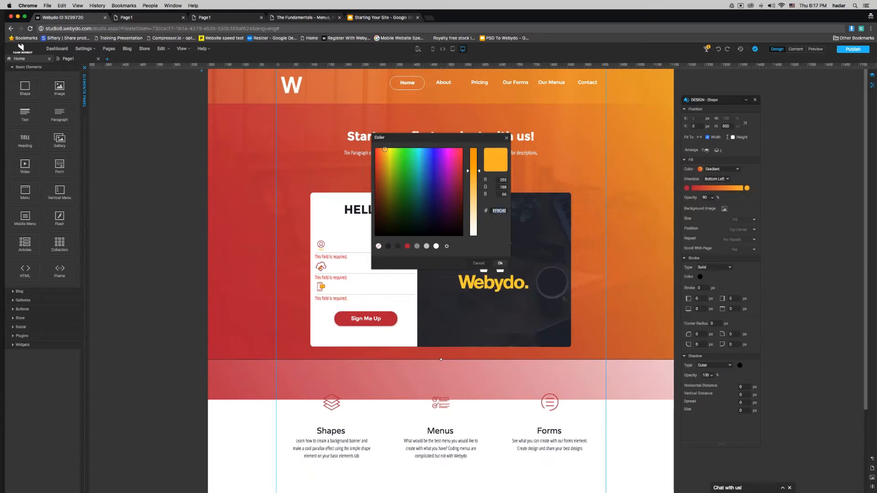
Step: Set a site colour style to orange FFBC42 and apply it
{"action": "left_click", "coordinate": [448, 246]}
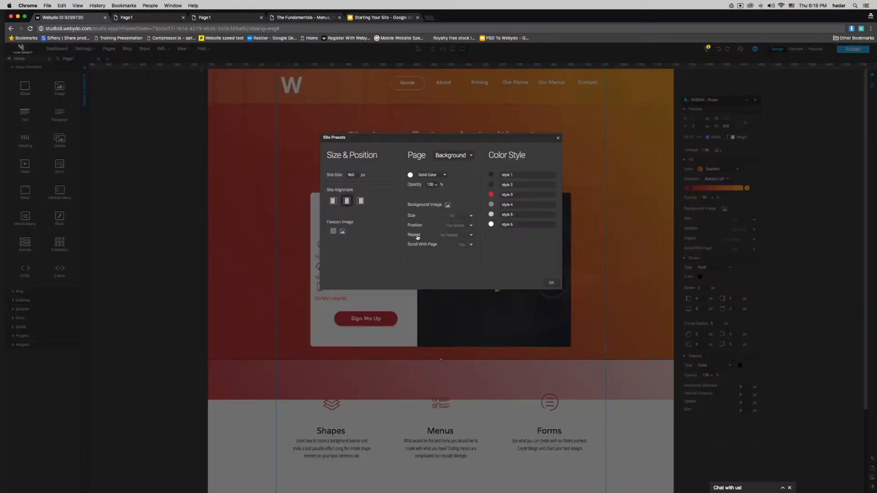
{"action": "left_click", "coordinate": [491, 205]}
{"action": "double_click", "coordinate": [498, 211]}
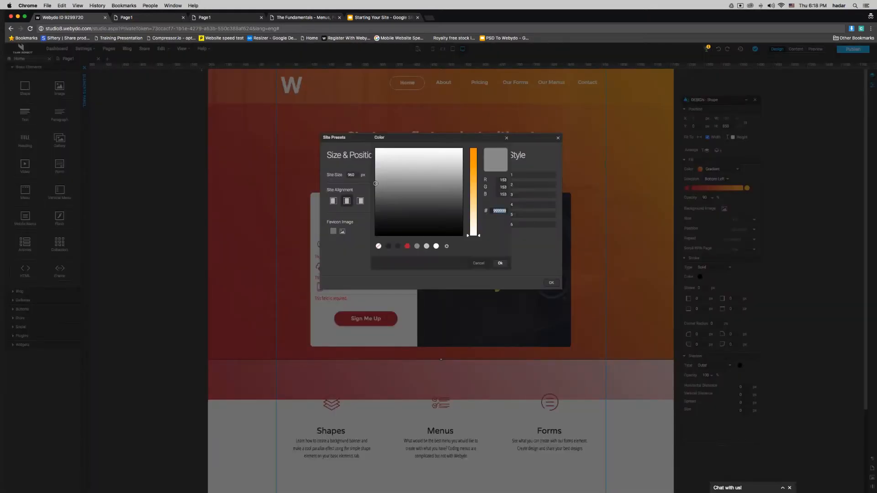
{"action": "type", "text": "FFBC42"}
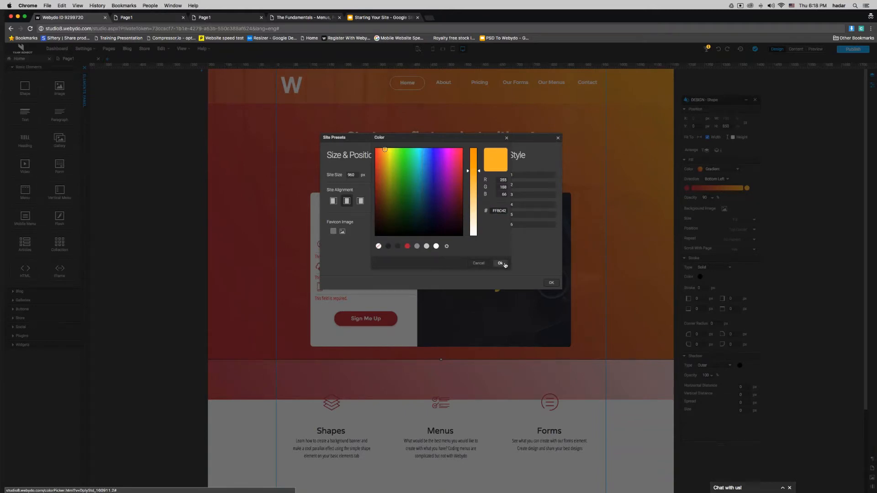
{"action": "left_click", "coordinate": [505, 265]}
{"action": "left_click", "coordinate": [551, 283]}
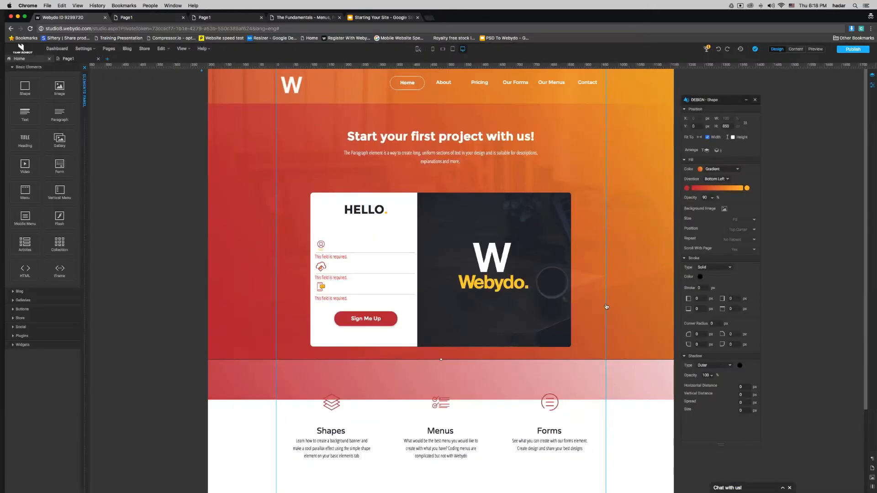
Step: Set the gradient shape's Y to 1030, then undo so it covers the banner again
{"action": "left_click", "coordinate": [697, 126]}
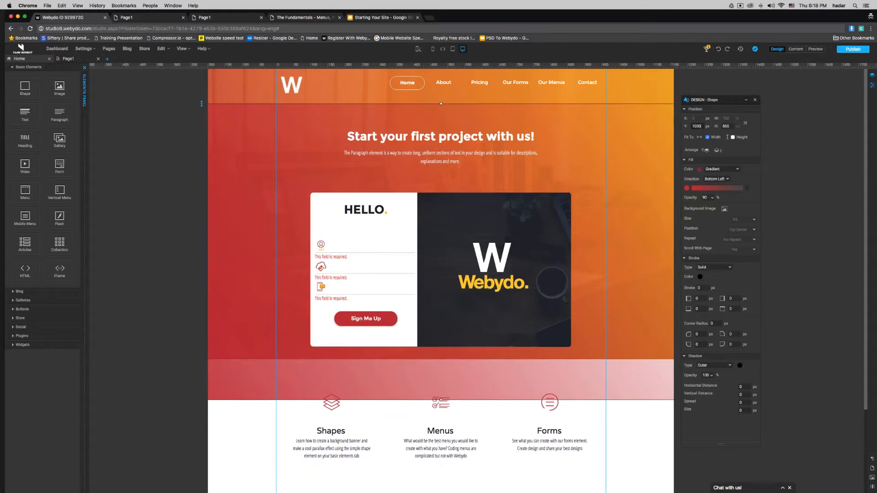
{"action": "type", "text": "0"}
{"action": "key", "text": "Return"}
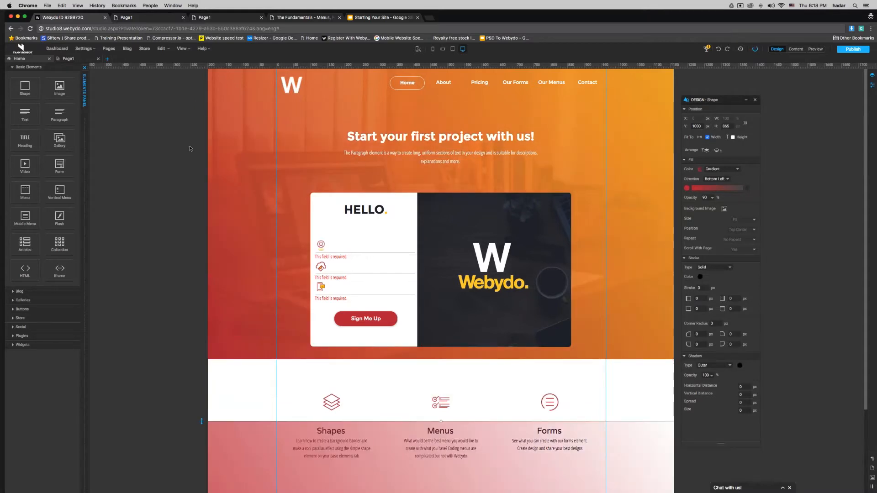
{"action": "key", "text": "super+z"}
{"action": "key", "text": "super+z"}
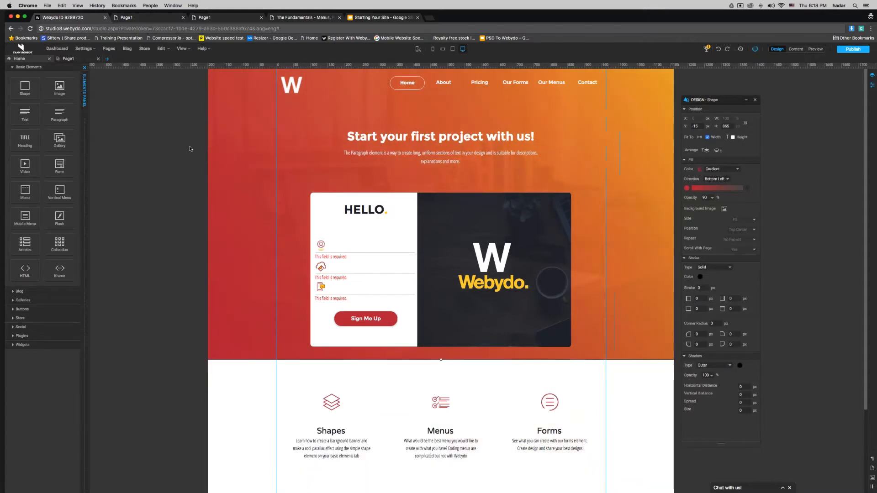
Step: Switch to Page1 and select the desk-photo banner shape
{"action": "left_click", "coordinate": [155, 153]}
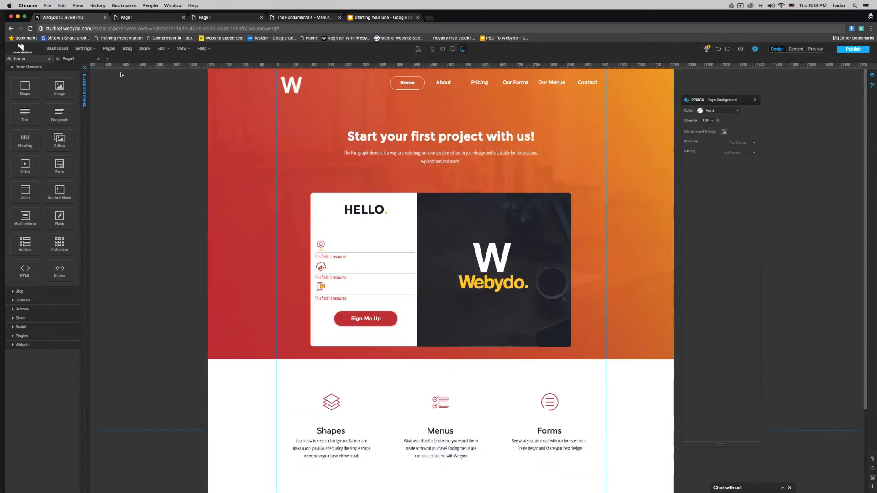
{"action": "left_click", "coordinate": [69, 59]}
{"action": "left_click", "coordinate": [512, 171]}
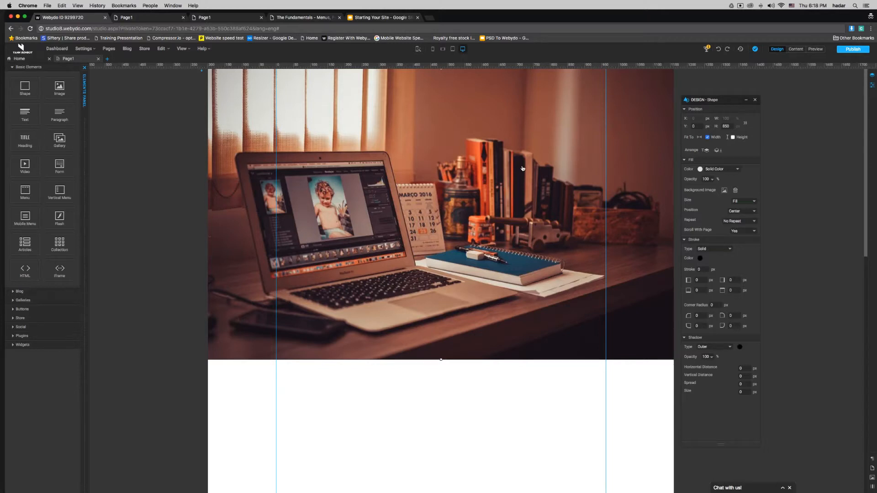
Step: Duplicate the desk-photo shape, remove the copy's background image, and set its Y to 0
{"action": "right_click", "coordinate": [477, 166]}
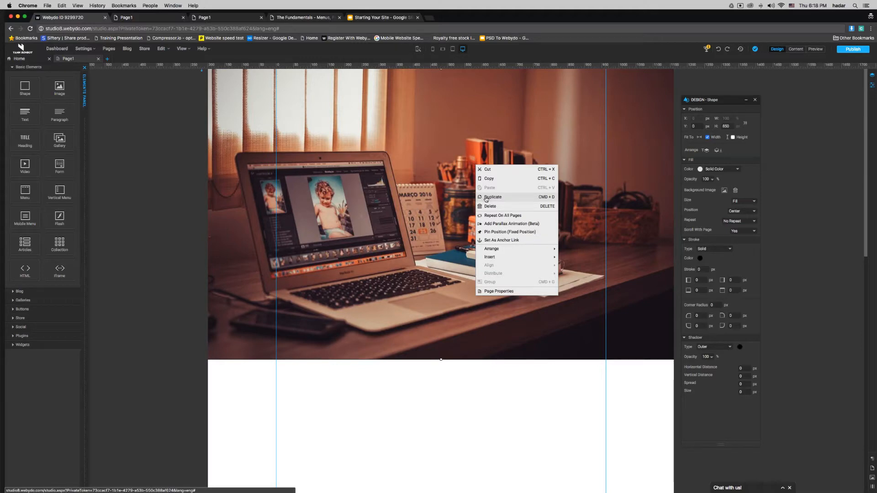
{"action": "left_click", "coordinate": [486, 200]}
{"action": "left_click_drag", "start_coordinate": [486, 199], "coordinate": [487, 153]}
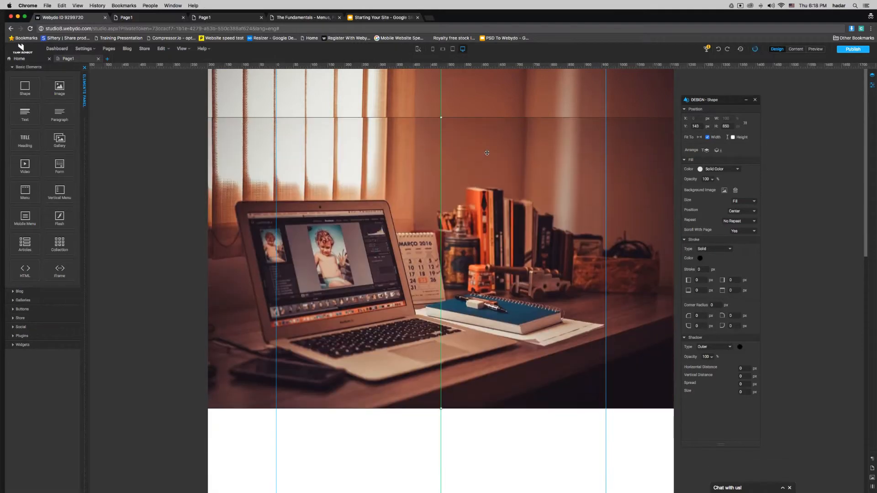
{"action": "left_click", "coordinate": [735, 190]}
{"action": "left_click", "coordinate": [697, 126]}
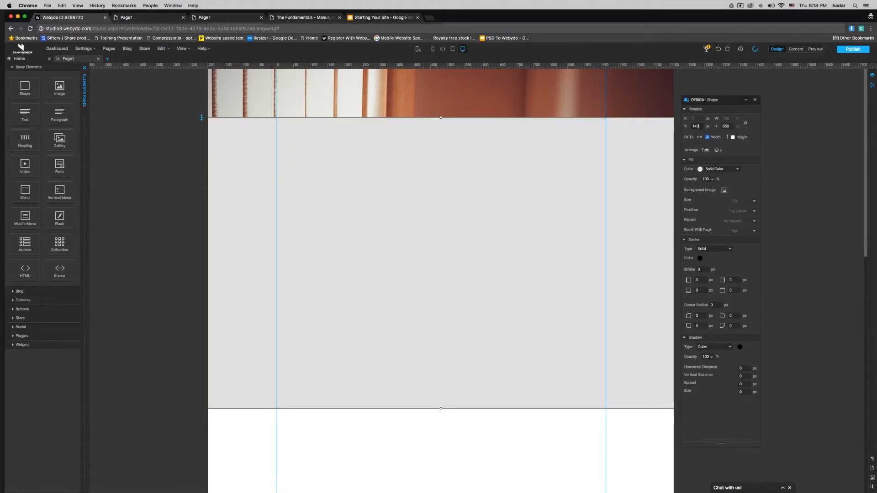
{"action": "key", "text": "BackSpace"}
{"action": "key", "text": "BackSpace"}
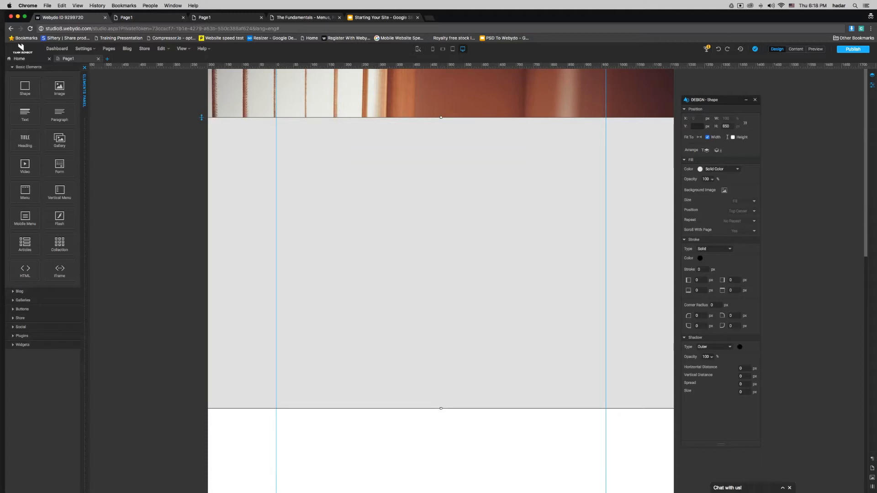
{"action": "key", "text": "Return"}
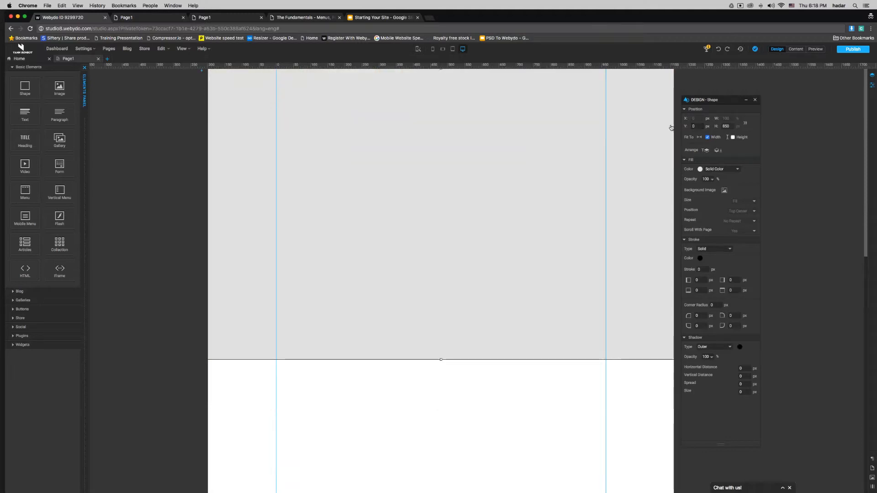
{"action": "left_click", "coordinate": [719, 169]}
Step: Give the copy a red-to-orange gradient fill and lower its opacity over the photo
{"action": "left_click", "coordinate": [716, 175]}
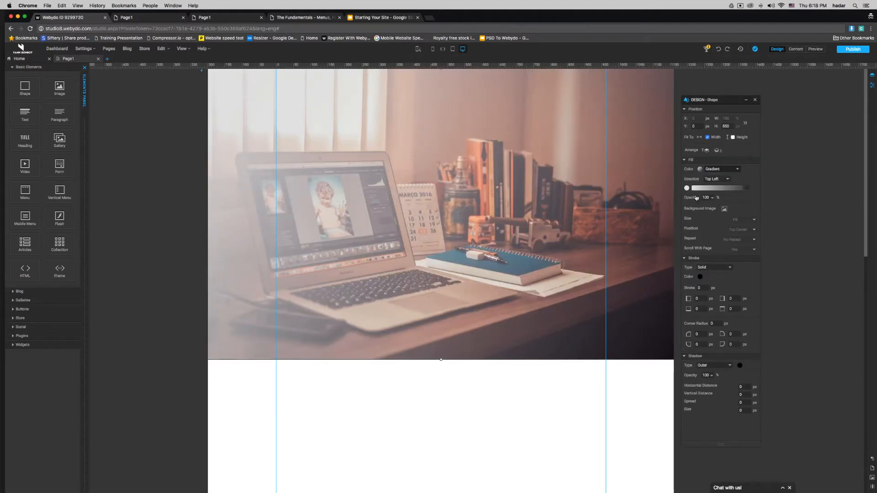
{"action": "left_click", "coordinate": [686, 188]}
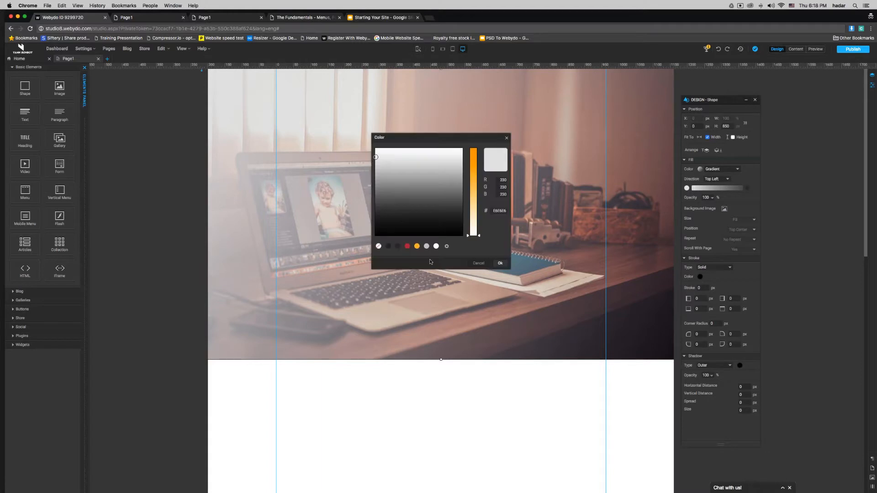
{"action": "left_click", "coordinate": [407, 247]}
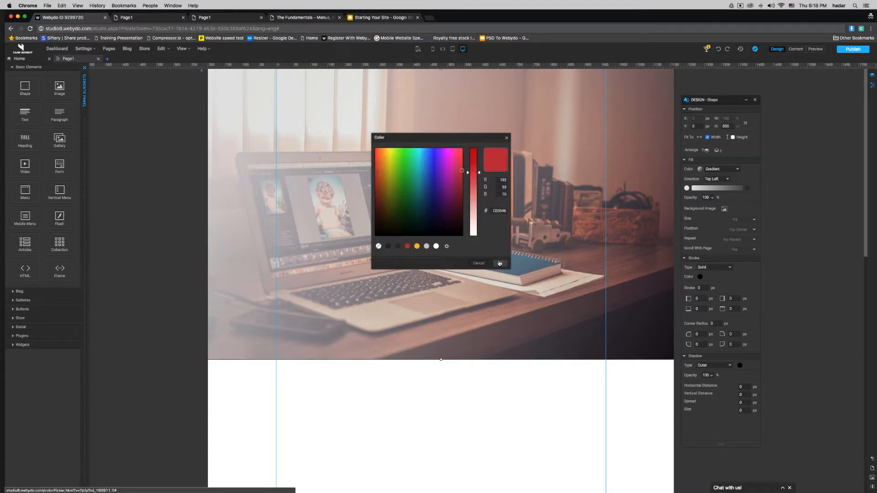
{"action": "left_click", "coordinate": [500, 263]}
{"action": "left_click", "coordinate": [747, 189]}
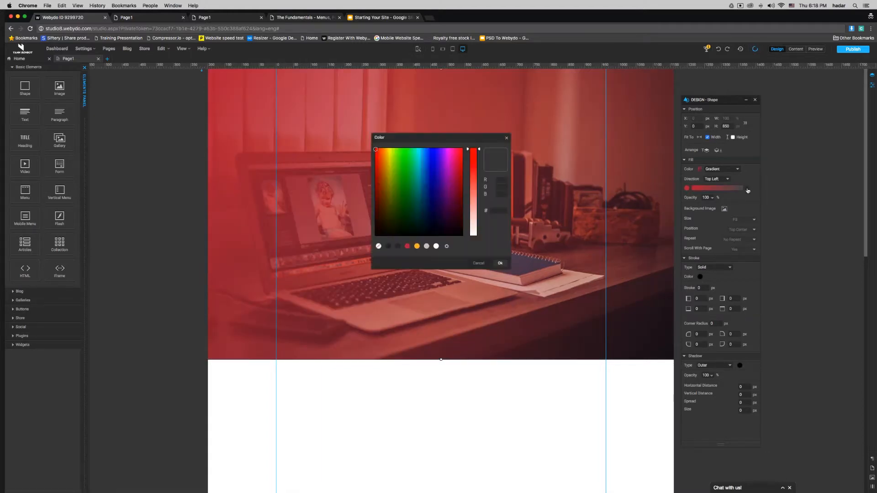
{"action": "left_click", "coordinate": [416, 247]}
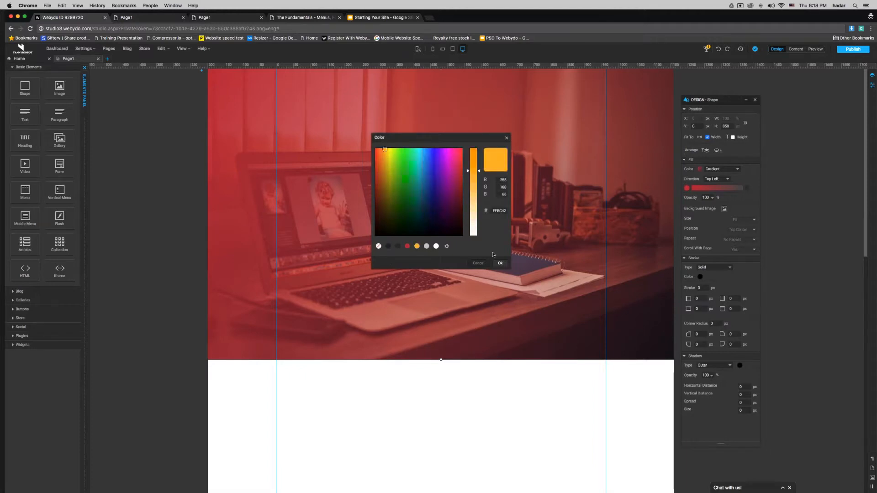
{"action": "left_click", "coordinate": [500, 263]}
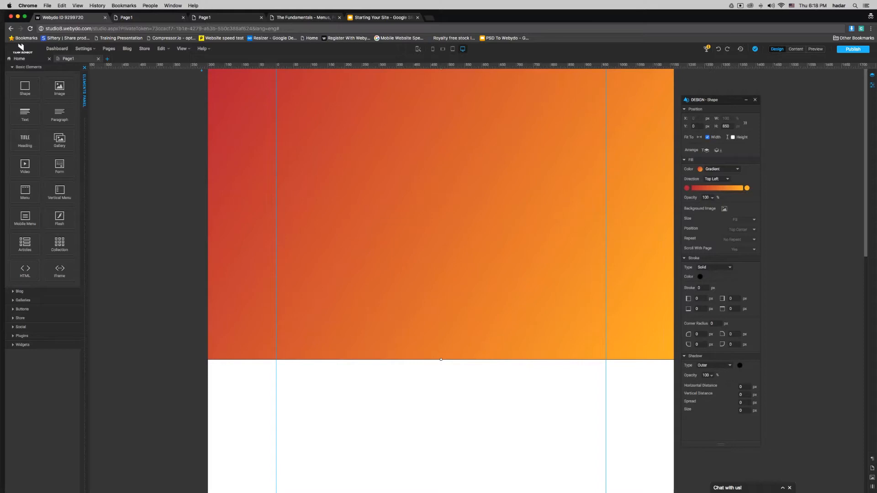
{"action": "left_click_drag", "start_coordinate": [740, 206], "coordinate": [734, 208]}
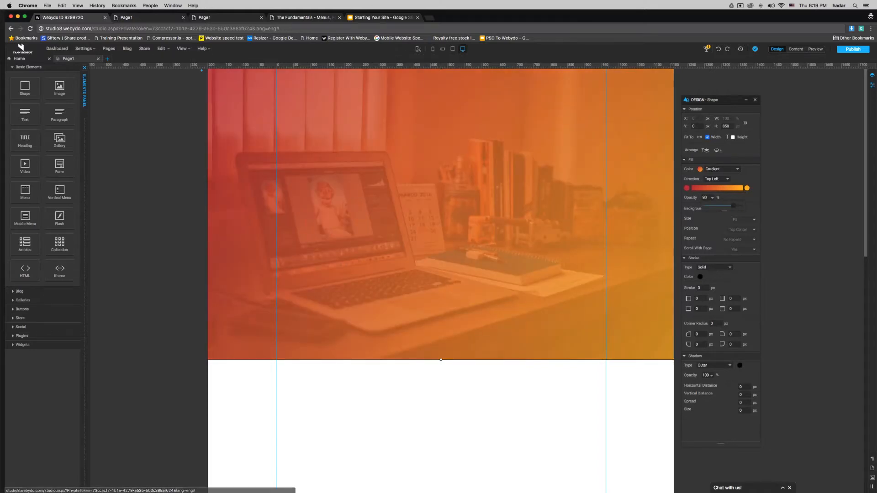
{"action": "left_click", "coordinate": [548, 388]}
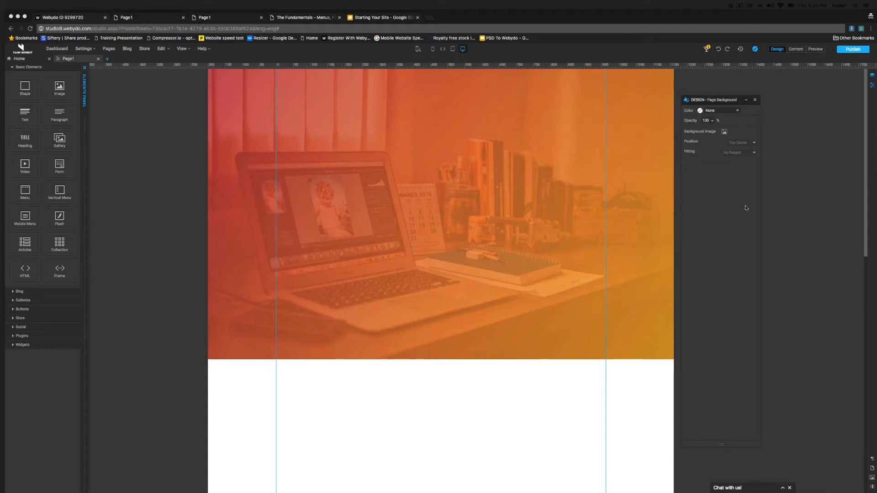
Step: Drag the gradient overlay down below the desk photo
{"action": "left_click_drag", "start_coordinate": [435, 197], "coordinate": [435, 360]}
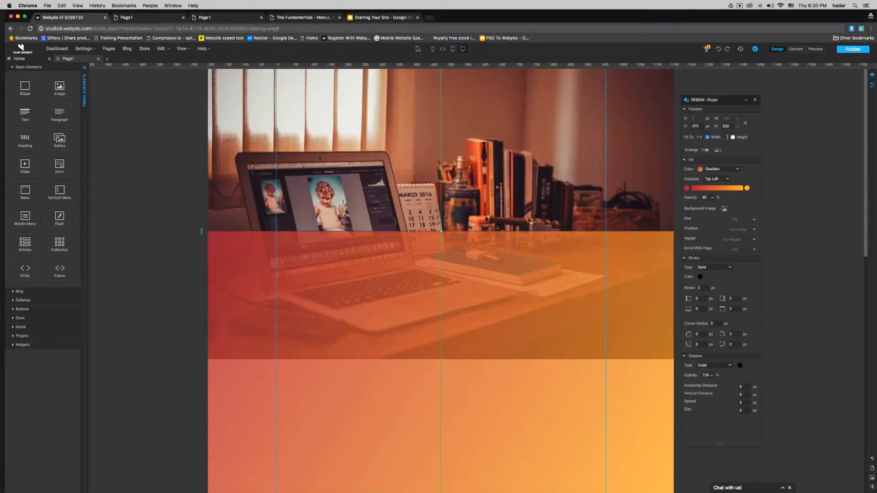
{"action": "left_click", "coordinate": [486, 186]}
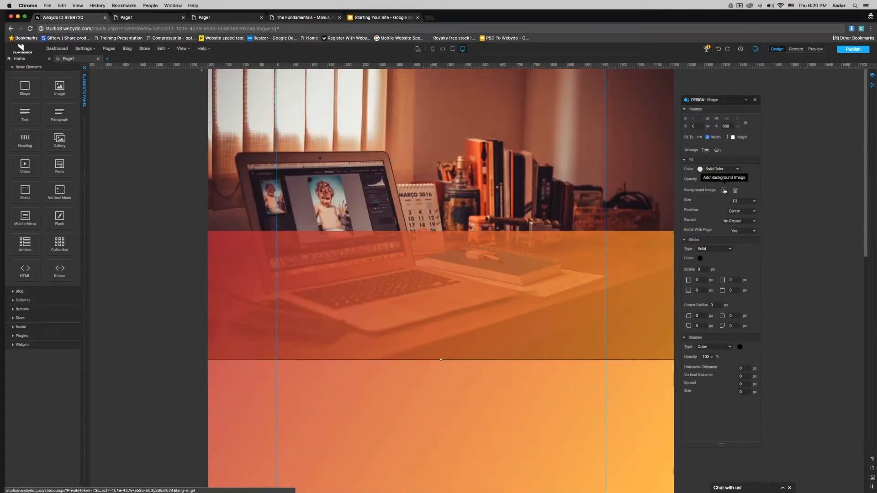
{"action": "left_click_drag", "start_coordinate": [386, 286], "coordinate": [388, 397]}
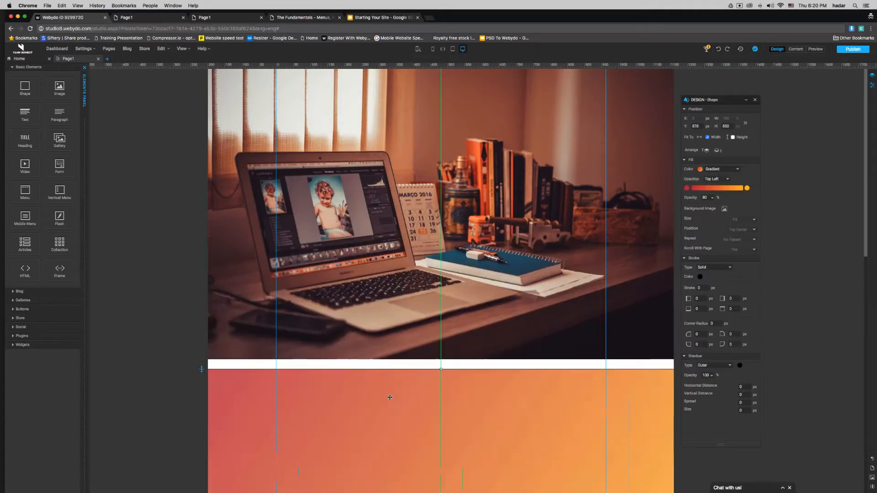
Step: Set the photo shape's background image to shape-element.gif from the gifs folder
{"action": "left_click", "coordinate": [398, 274]}
{"action": "left_click", "coordinate": [724, 190]}
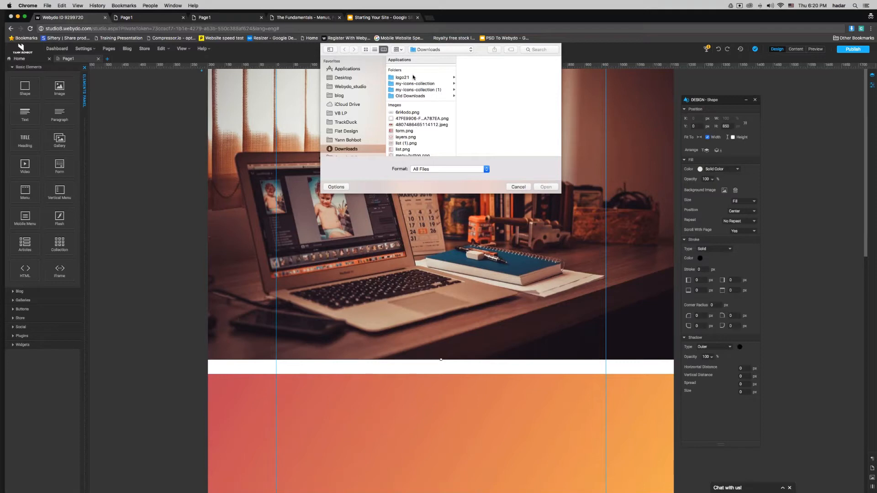
{"action": "left_click", "coordinate": [347, 141]}
{"action": "left_click", "coordinate": [399, 74]}
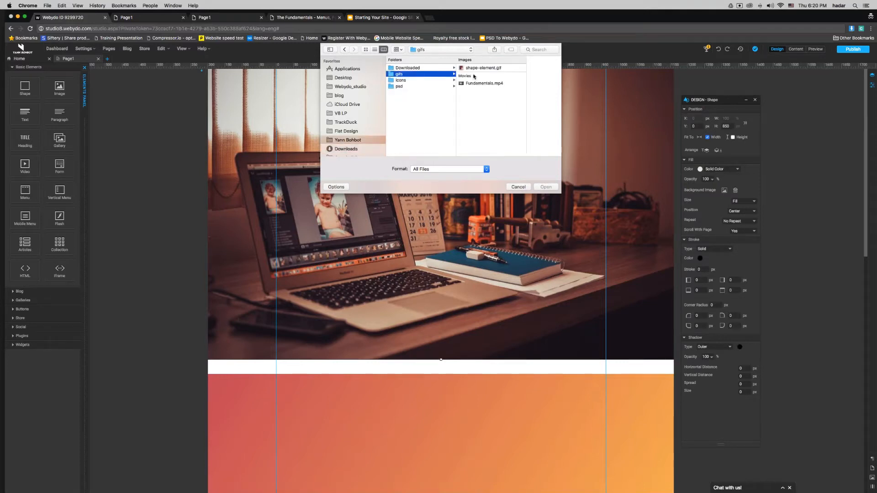
{"action": "double_click", "coordinate": [483, 68]}
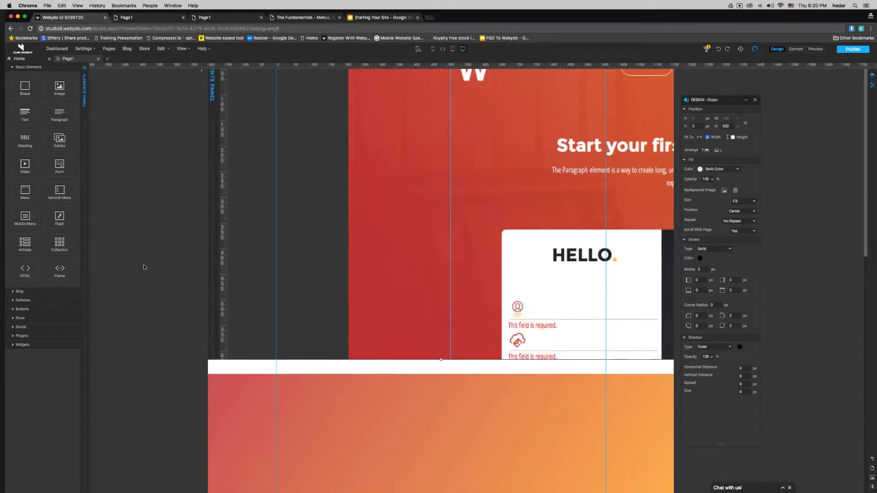
Step: Nudge the GIF shape back near the top and add a new shape at Y 0
{"action": "left_click_drag", "start_coordinate": [230, 74], "coordinate": [229, 98]}
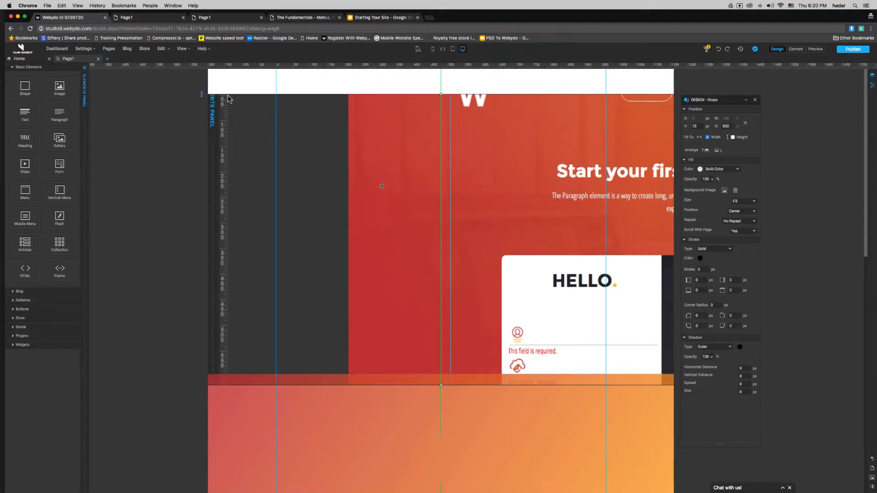
{"action": "left_click_drag", "start_coordinate": [378, 216], "coordinate": [379, 194]}
{"action": "left_click_drag", "start_coordinate": [386, 124], "coordinate": [387, 125]}
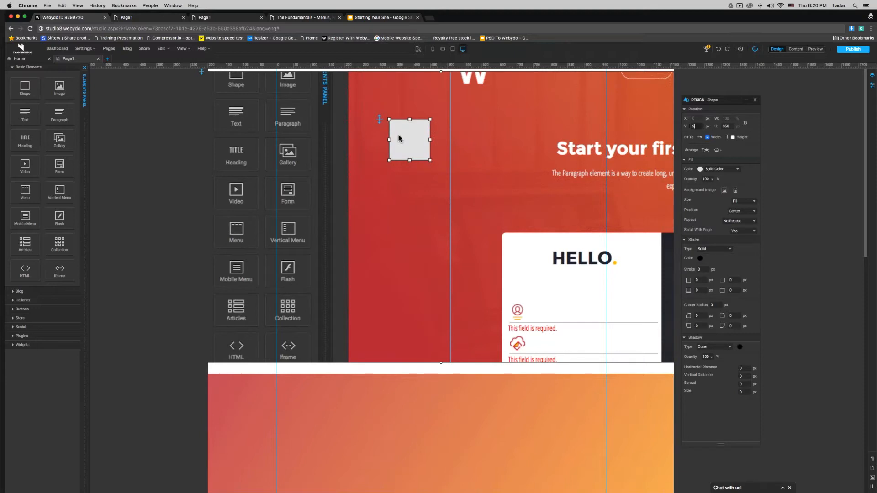
{"action": "type", "text": "0"}
{"action": "key", "text": "Return"}
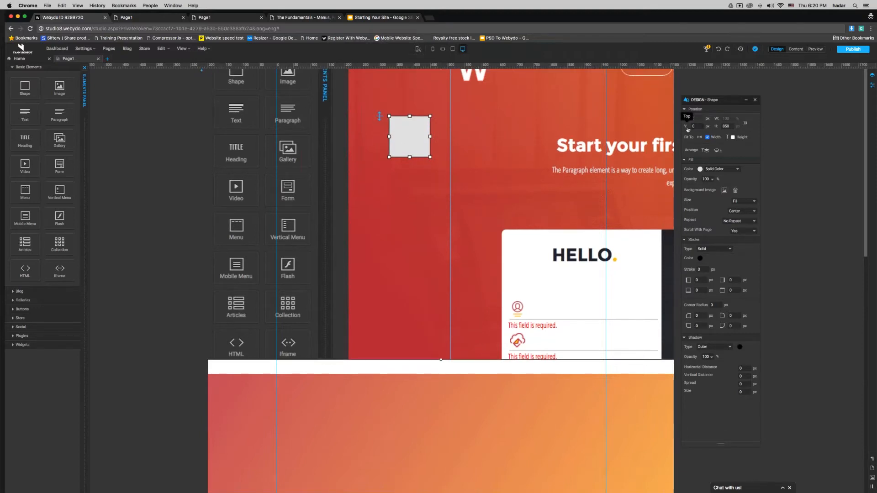
Step: Add a full-width video element and another shape onto the red banner
{"action": "left_click_drag", "start_coordinate": [25, 163], "coordinate": [386, 135]}
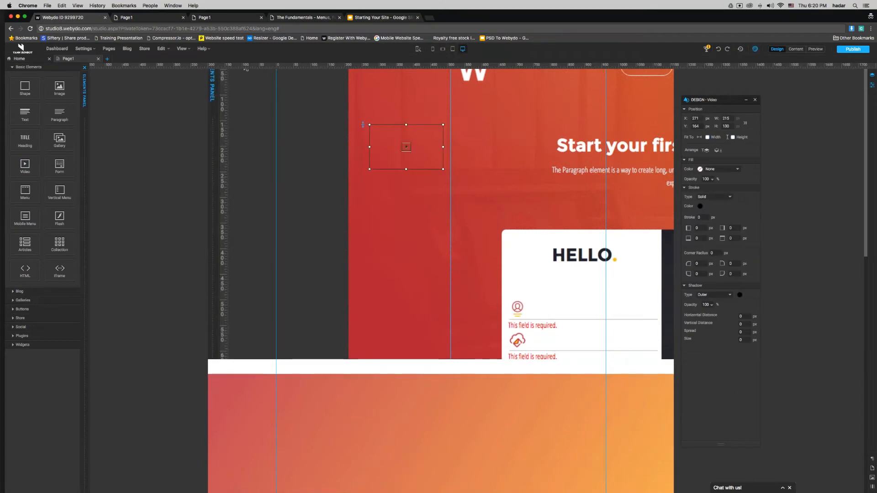
{"action": "left_click", "coordinate": [708, 137]}
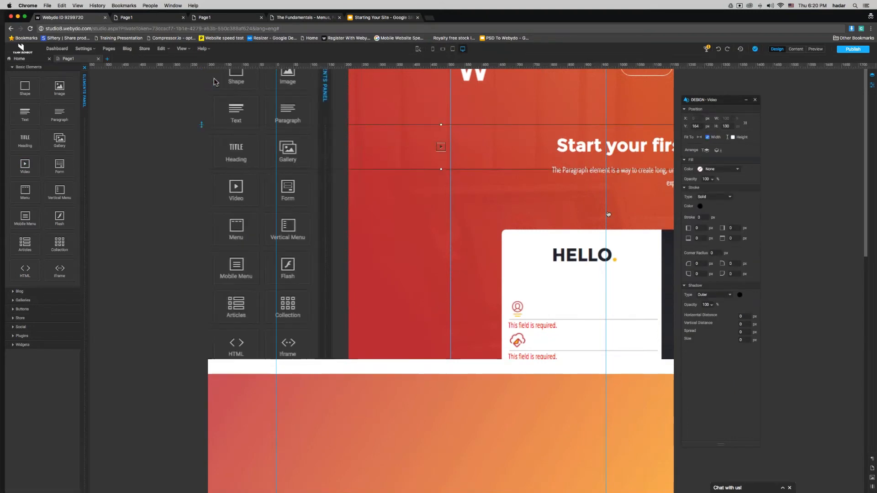
{"action": "left_click_drag", "start_coordinate": [236, 77], "coordinate": [387, 121]}
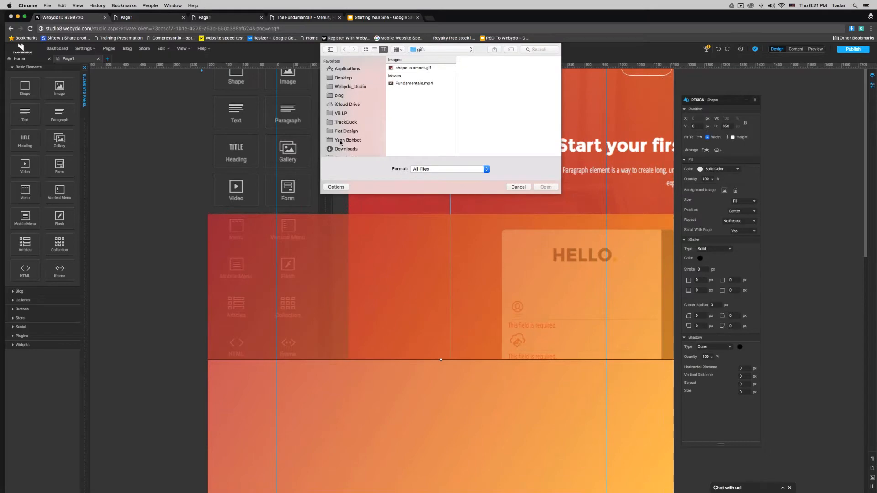
Step: Choose pexels-photo-56759.jpeg from Downloads as the banner's background image
{"action": "left_click", "coordinate": [346, 149]}
{"action": "scroll", "coordinate": [423, 137], "scroll_direction": "down", "scroll_amount": 2}
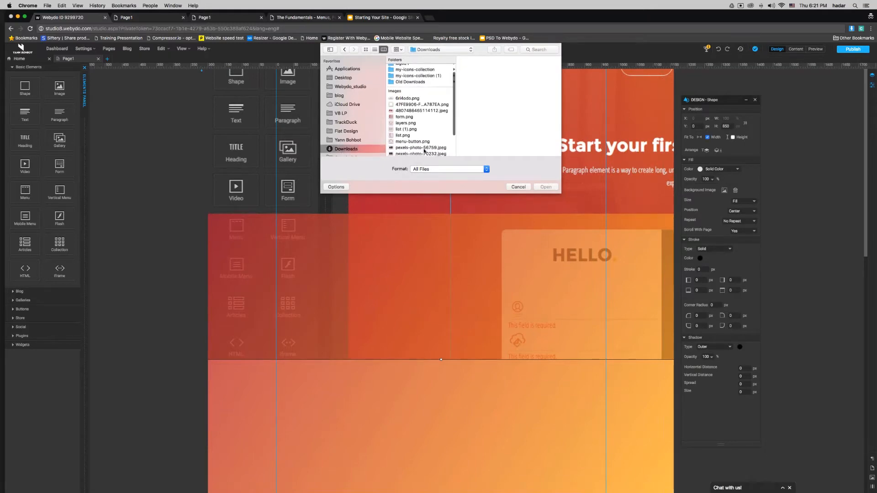
{"action": "left_click", "coordinate": [424, 148]}
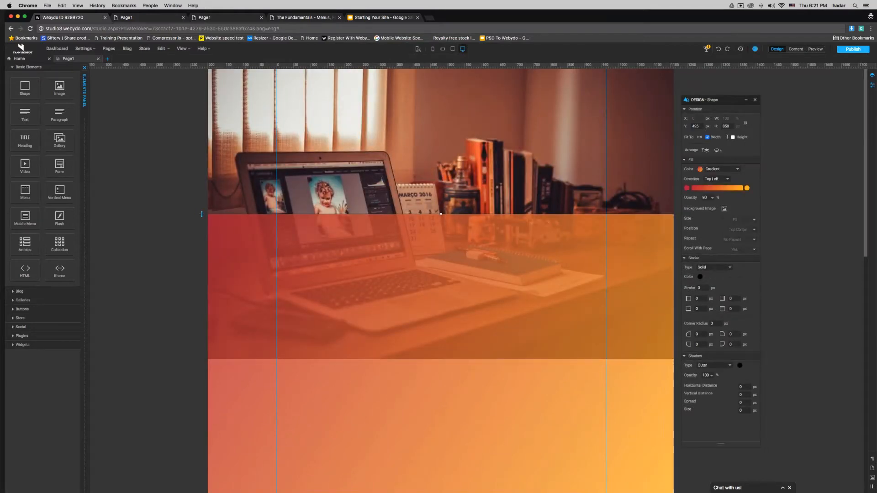
Step: Set the gradient band's Y to 0 so it sits over the photo
{"action": "left_click_drag", "start_coordinate": [699, 127], "coordinate": [687, 129]}
{"action": "type", "text": "0"}
{"action": "key", "text": "Return"}
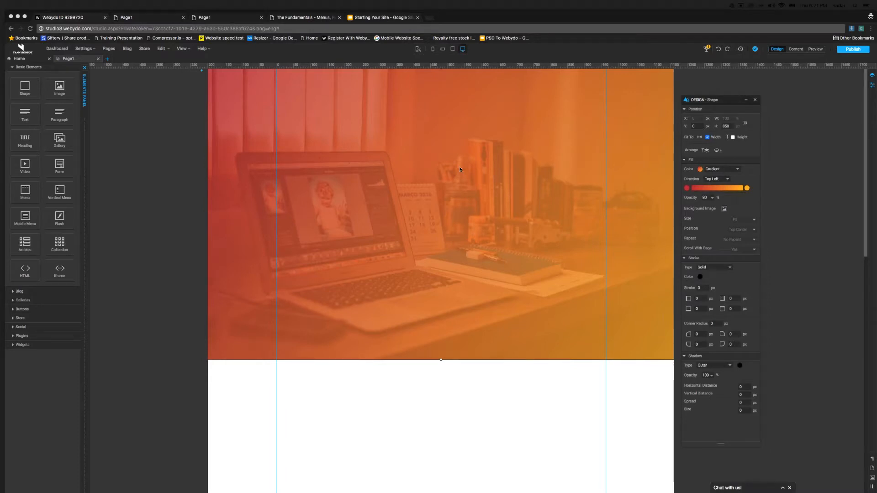
Step: Change the gradient fill direction to Top, then Top Right, then Right
{"action": "left_click", "coordinate": [720, 172]}
{"action": "left_click", "coordinate": [727, 170]}
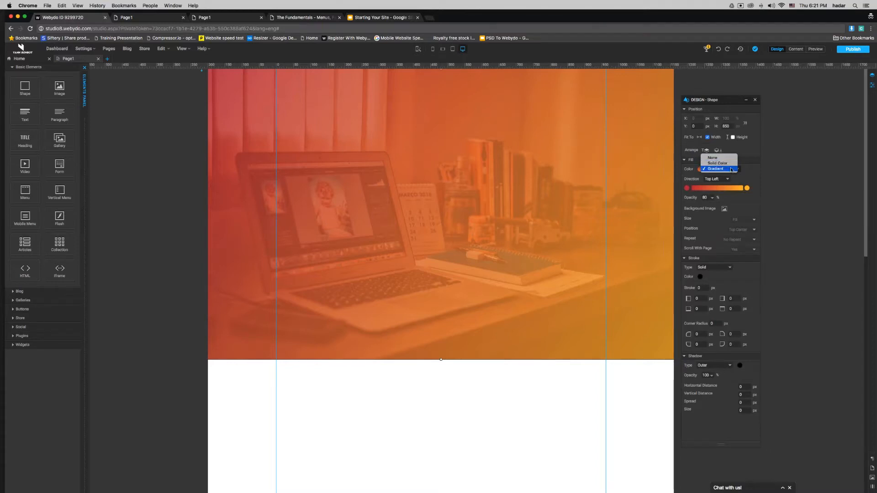
{"action": "left_click", "coordinate": [755, 179]}
{"action": "left_click", "coordinate": [720, 179]}
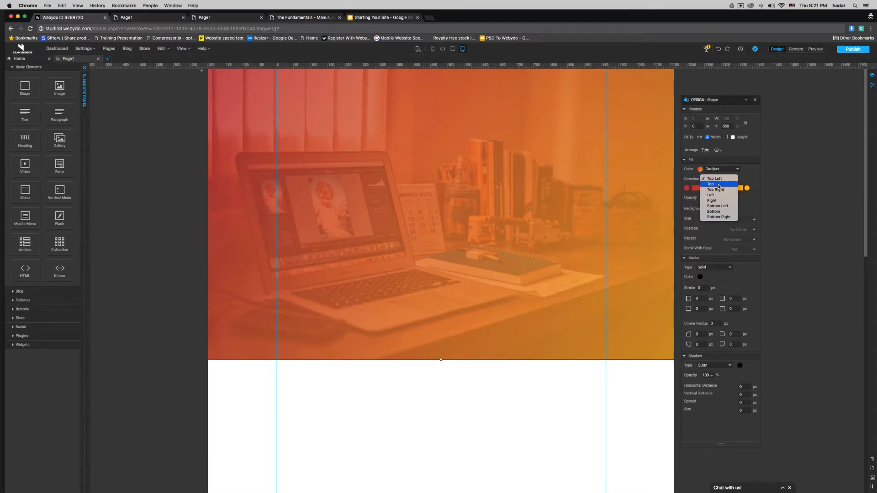
{"action": "left_click", "coordinate": [719, 184]}
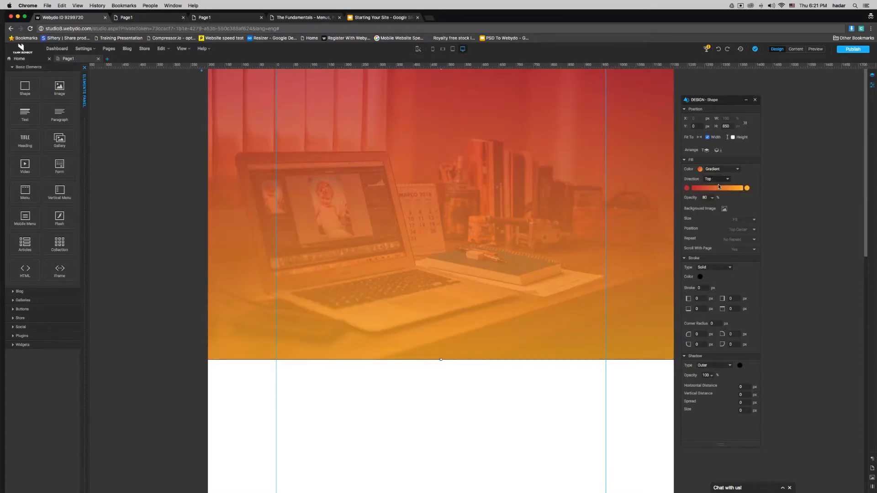
{"action": "left_click", "coordinate": [718, 180]}
{"action": "left_click", "coordinate": [719, 180]}
{"action": "left_click", "coordinate": [719, 180]}
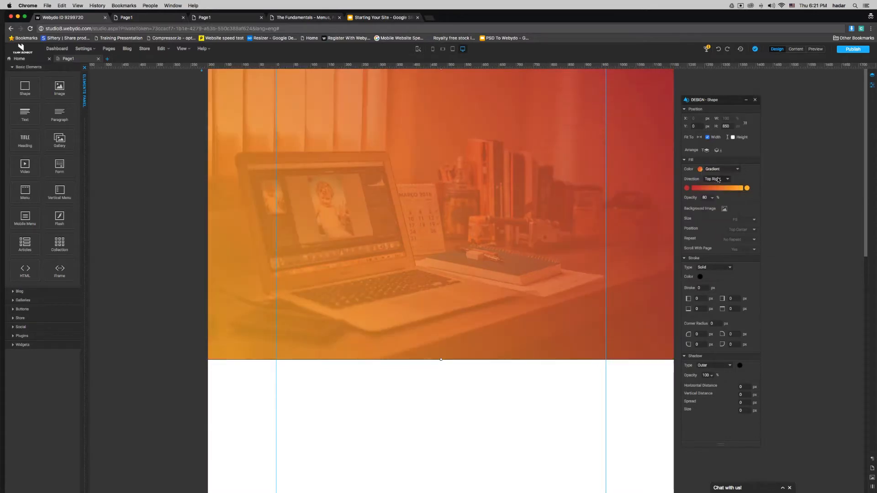
{"action": "left_click", "coordinate": [719, 179]}
{"action": "left_click", "coordinate": [719, 179]}
{"action": "left_click", "coordinate": [719, 180]}
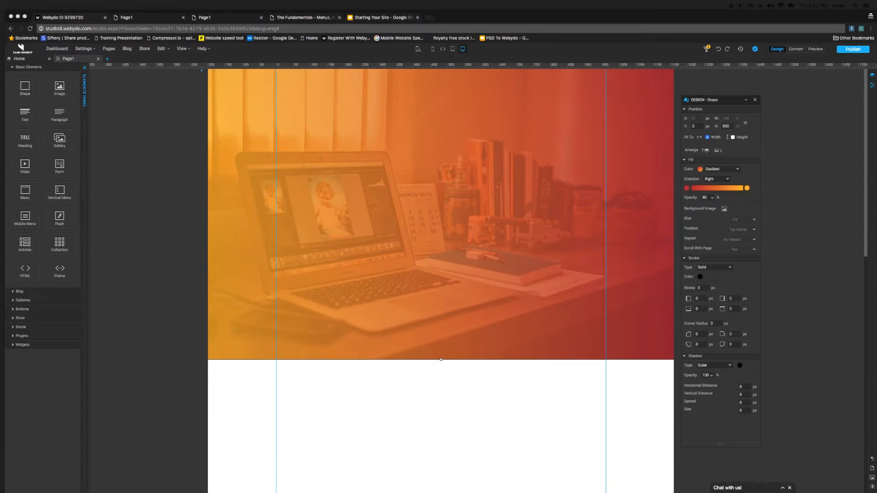
Step: Drag the gradient overlay off the photo and delete it
{"action": "left_click", "coordinate": [549, 170]}
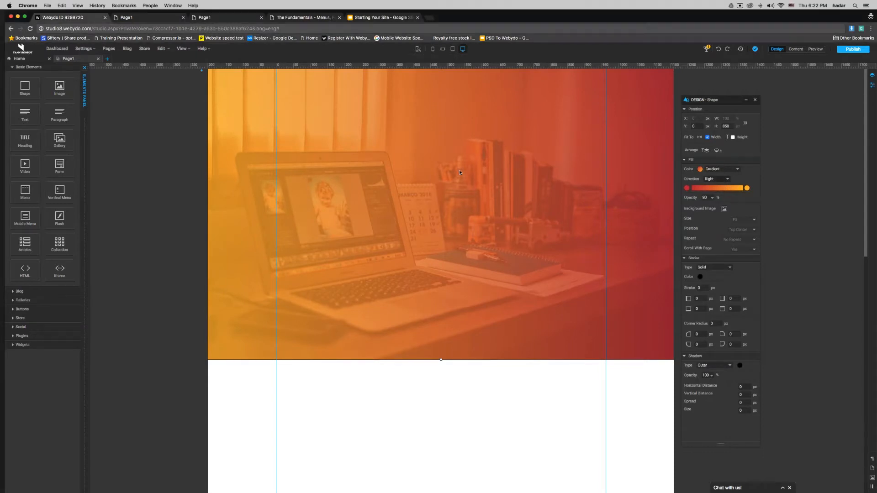
{"action": "left_click_drag", "start_coordinate": [549, 171], "coordinate": [549, 268]}
{"action": "key", "text": "Delete"}
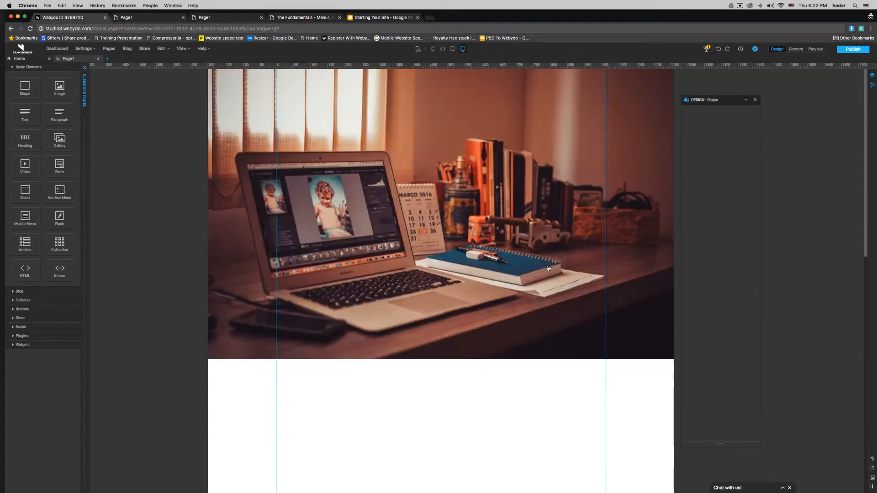
Step: Delete the desk photo and add a new shape stretched to full page width
{"action": "left_click", "coordinate": [555, 198]}
{"action": "key", "text": "Delete"}
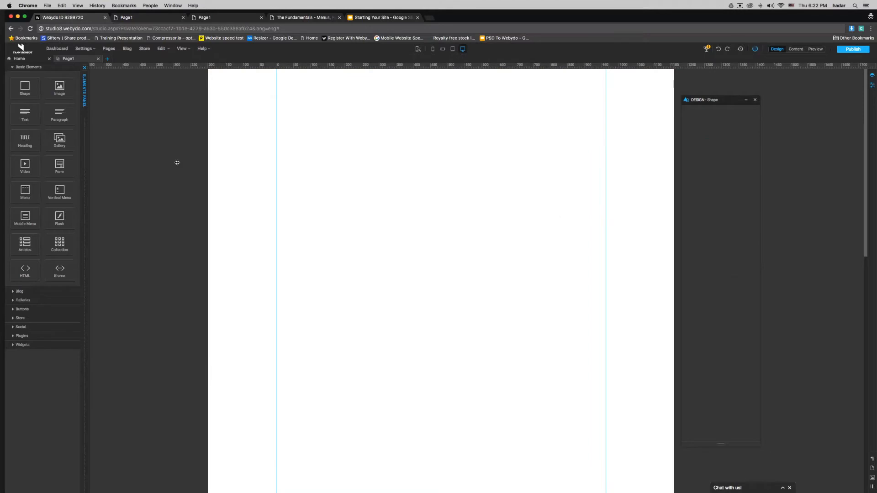
{"action": "left_click_drag", "start_coordinate": [25, 87], "coordinate": [306, 115]}
{"action": "left_click_drag", "start_coordinate": [712, 100], "coordinate": [462, 104]}
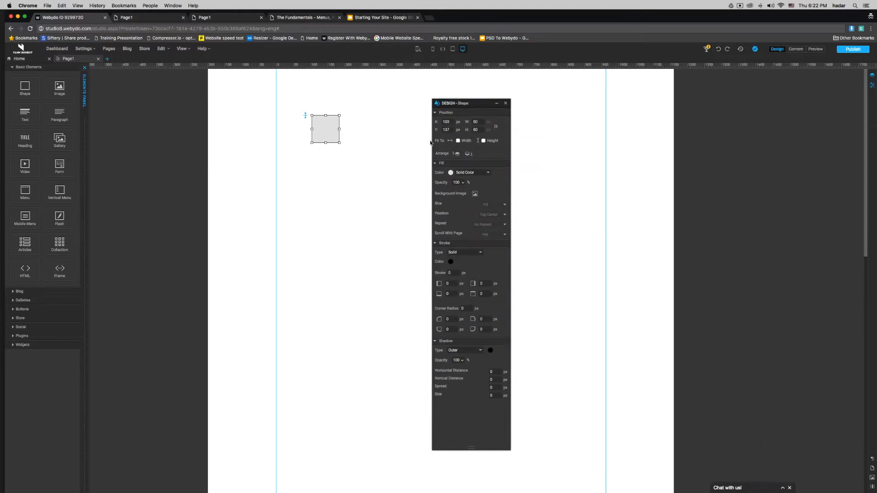
{"action": "left_click", "coordinate": [458, 141]}
{"action": "left_click_drag", "start_coordinate": [467, 104], "coordinate": [684, 132]}
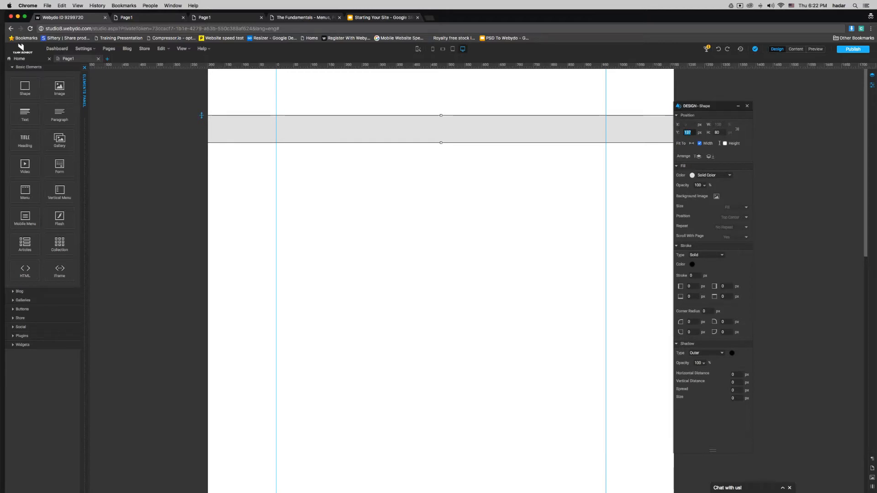
Step: Place the grey shape at Y 0 with a height of 850 px
{"action": "type", "text": "0"}
{"action": "key", "text": "Return"}
{"action": "left_click_drag", "start_coordinate": [464, 97], "coordinate": [471, 369]}
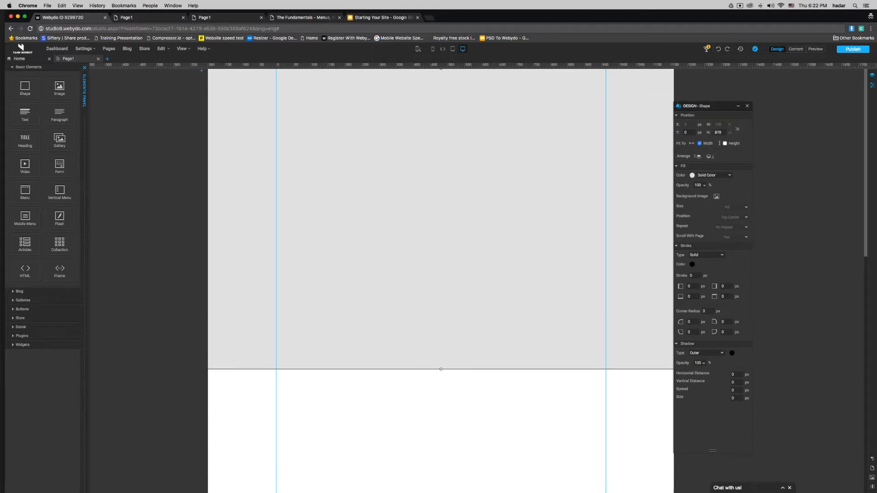
{"action": "double_click", "coordinate": [718, 132]}
{"action": "type", "text": "850"}
{"action": "key", "text": "Return"}
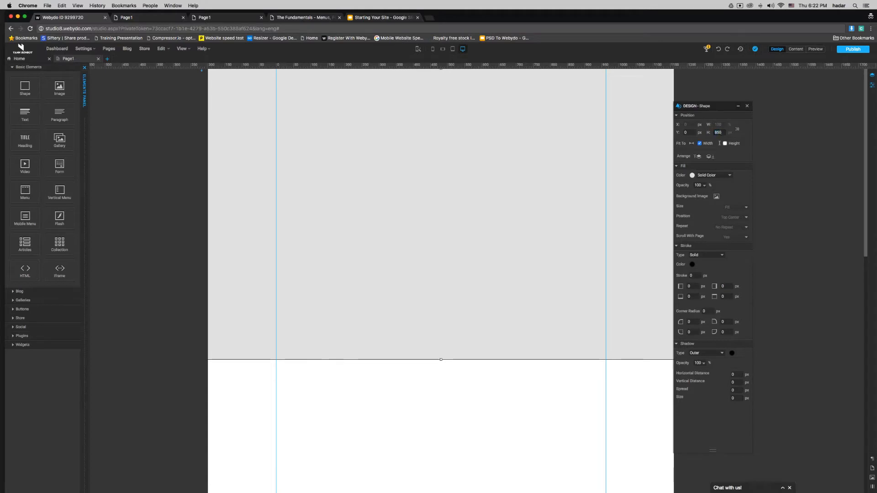
Step: Collapse the Position, Stroke and Shadow settings sections
{"action": "left_click", "coordinate": [677, 116]}
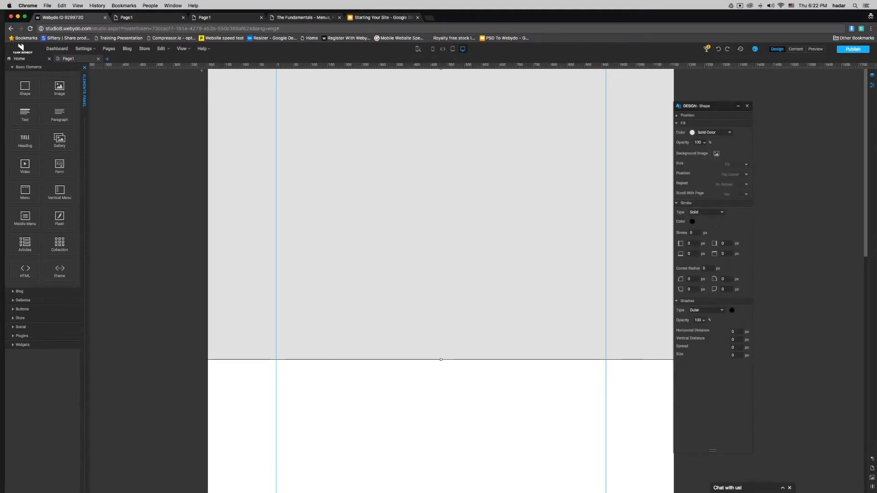
{"action": "left_click", "coordinate": [685, 202]}
{"action": "left_click", "coordinate": [687, 211]}
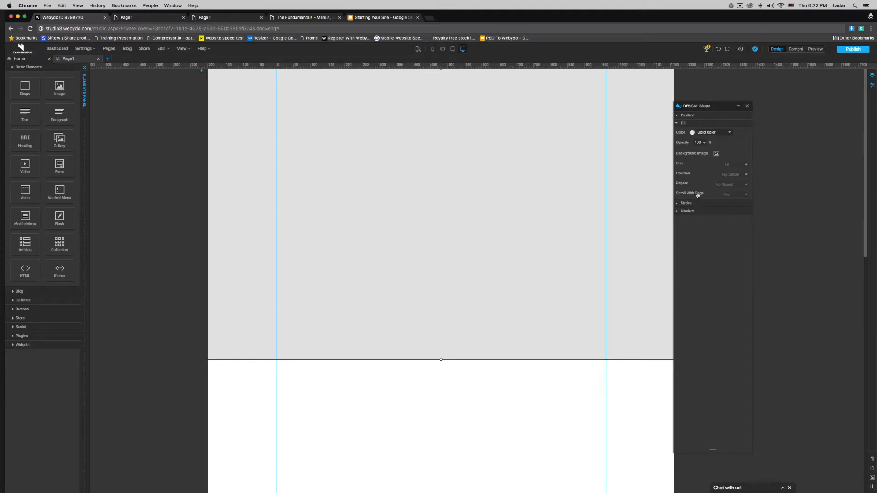
Step: Give the tall shape pexels-photo-56759.jpeg from Downloads as its background image
{"action": "left_click", "coordinate": [716, 153]}
{"action": "scroll", "coordinate": [419, 129], "scroll_direction": "down", "scroll_amount": 2}
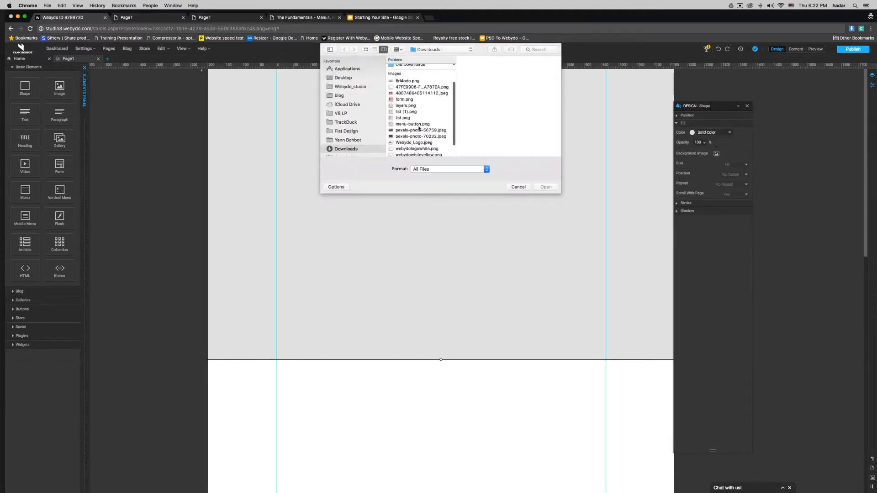
{"action": "left_click", "coordinate": [416, 131]}
{"action": "double_click", "coordinate": [417, 131]}
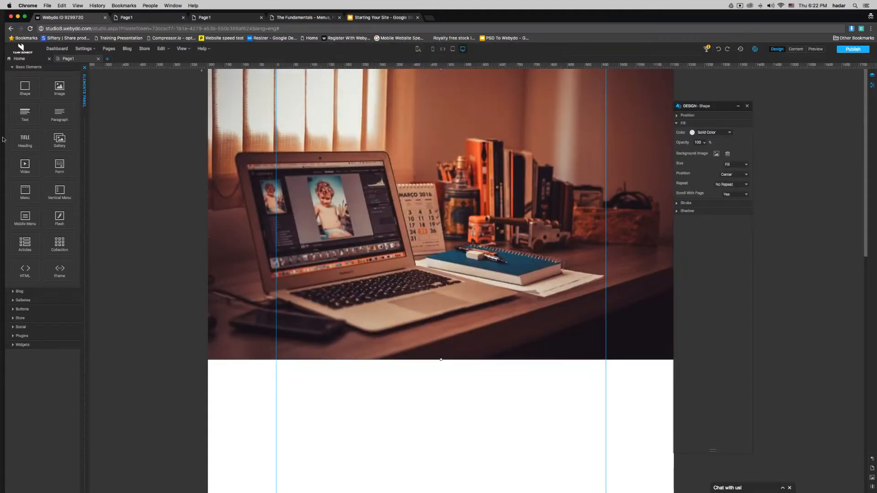
Step: Add another shape stretched to full page width at Y 0
{"action": "left_click_drag", "start_coordinate": [25, 89], "coordinate": [375, 151]}
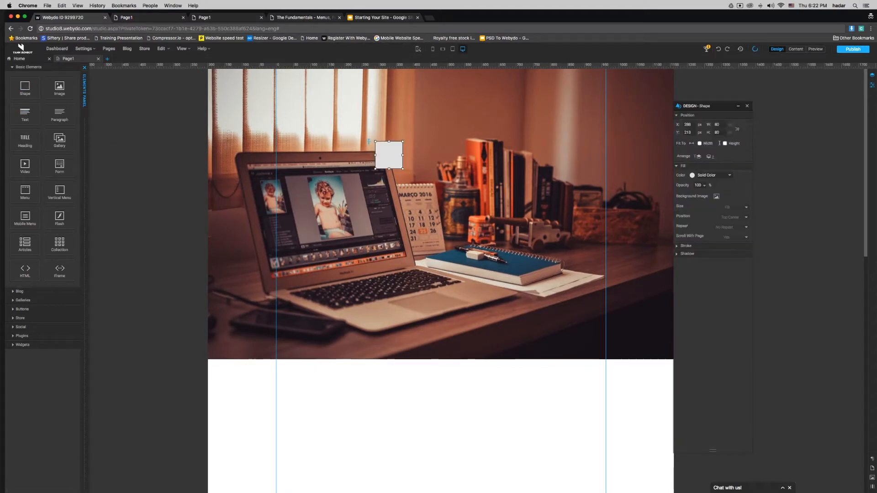
{"action": "left_click", "coordinate": [699, 143]}
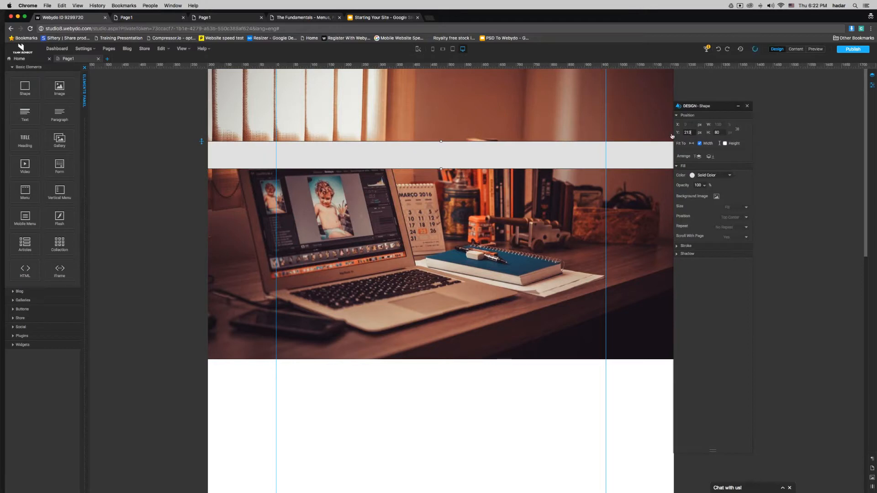
{"action": "key", "text": "BackSpace"}
{"action": "key", "text": "BackSpace"}
{"action": "key", "text": "BackSpace"}
{"action": "type", "text": "0"}
{"action": "key", "text": "Return"}
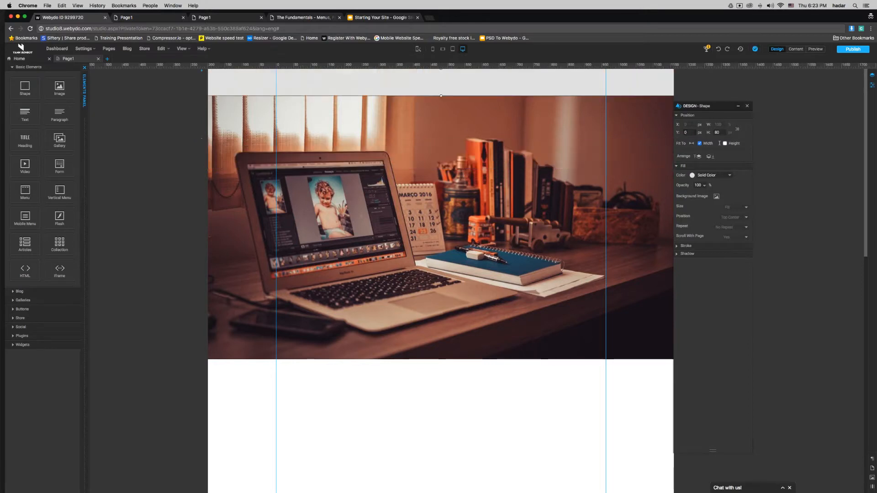
Step: Set the new shape's height to 850 px and collapse the Position settings
{"action": "key", "text": "Tab"}
{"action": "type", "text": "30"}
{"action": "key", "text": "BackSpace"}
{"action": "key", "text": "BackSpace"}
{"action": "type", "text": "8"}
{"action": "key", "text": "Return"}
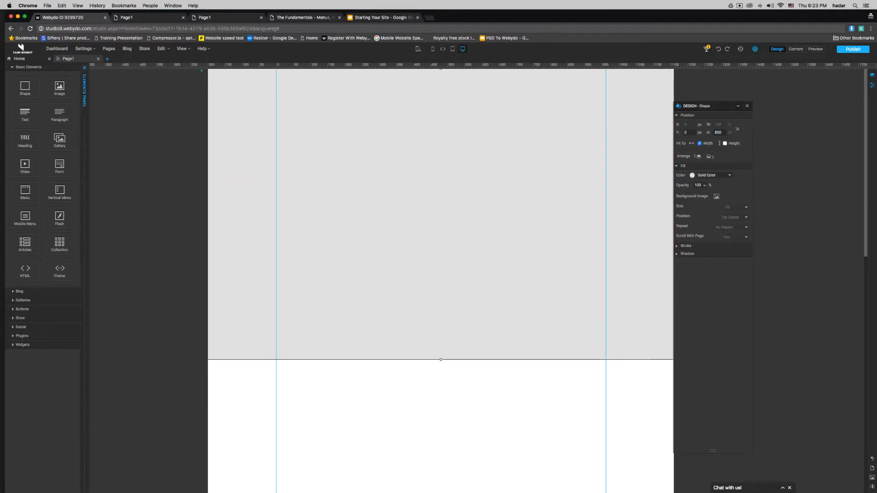
{"action": "left_click", "coordinate": [688, 115]}
{"action": "left_click", "coordinate": [716, 133]}
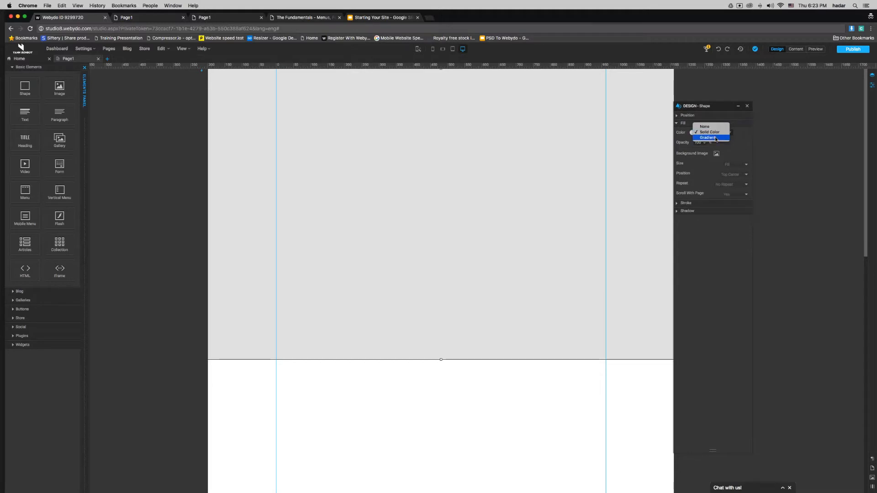
Step: Give the covering shape a red-to-orange gradient fill
{"action": "left_click", "coordinate": [716, 138]}
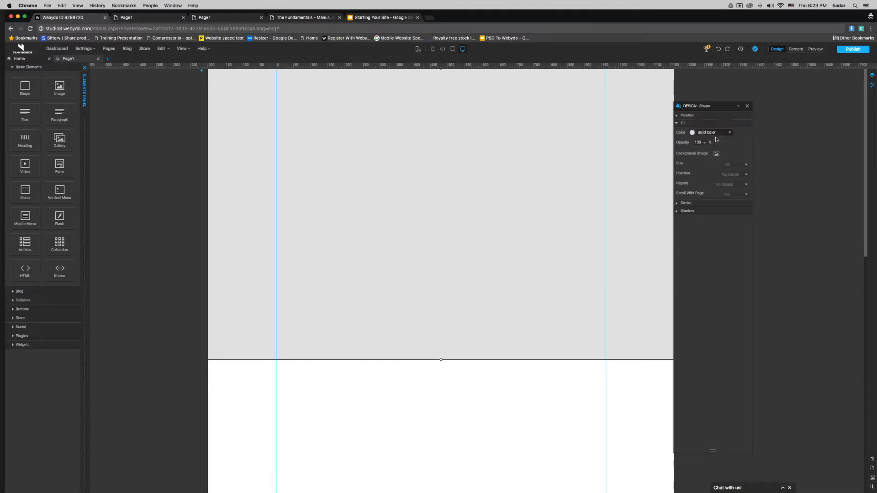
{"action": "left_click", "coordinate": [679, 152]}
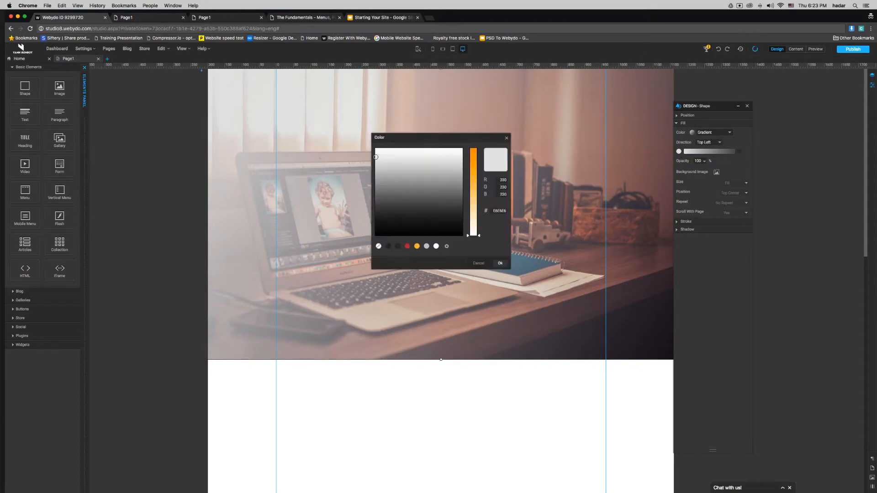
{"action": "left_click", "coordinate": [407, 246]}
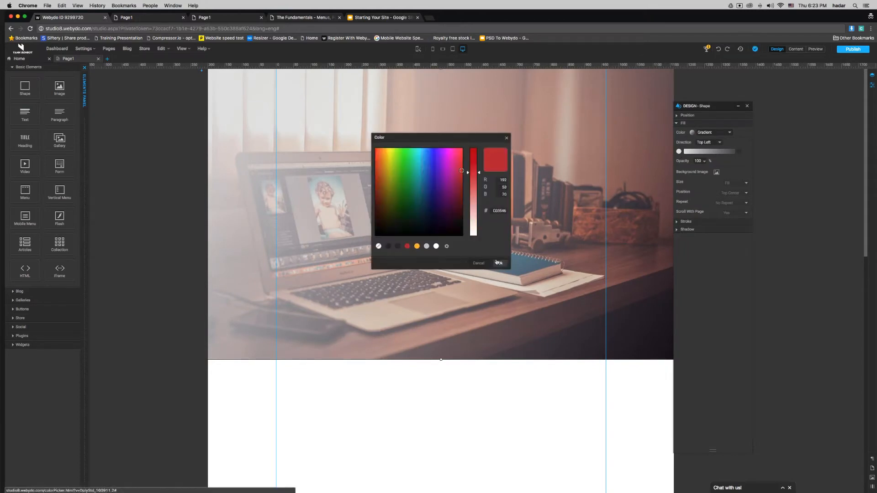
{"action": "left_click", "coordinate": [500, 263]}
{"action": "left_click", "coordinate": [739, 151]}
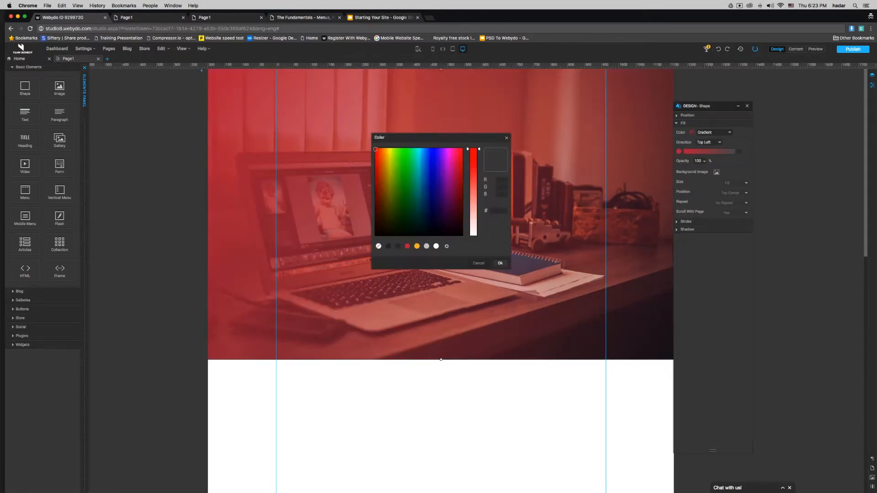
{"action": "left_click", "coordinate": [500, 263]}
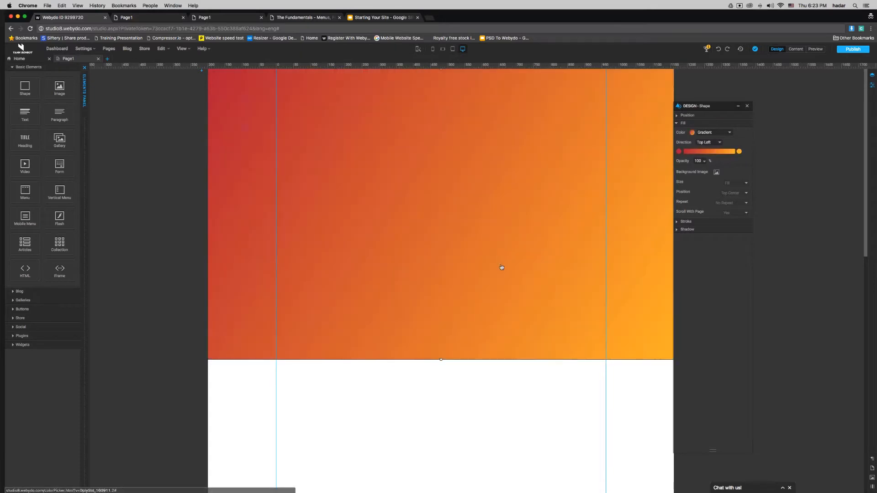
Step: Set the overlay's opacity to 70 and select the photo shape underneath
{"action": "left_click", "coordinate": [698, 161]}
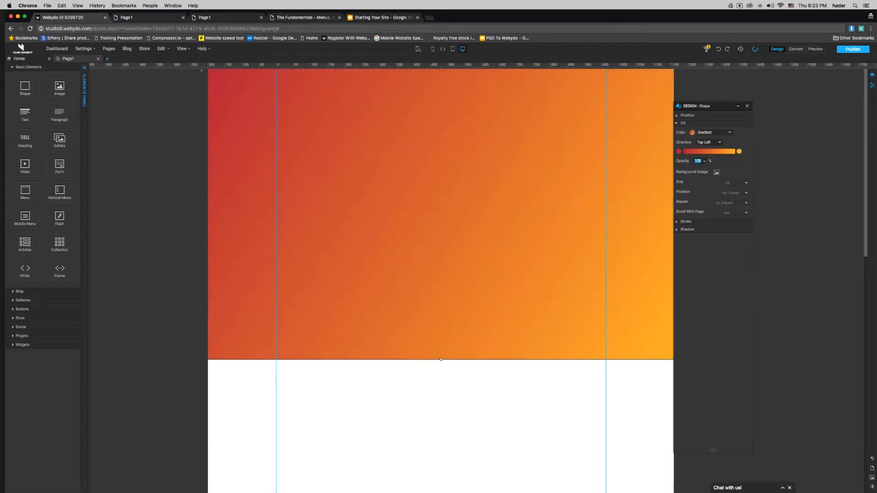
{"action": "type", "text": "70"}
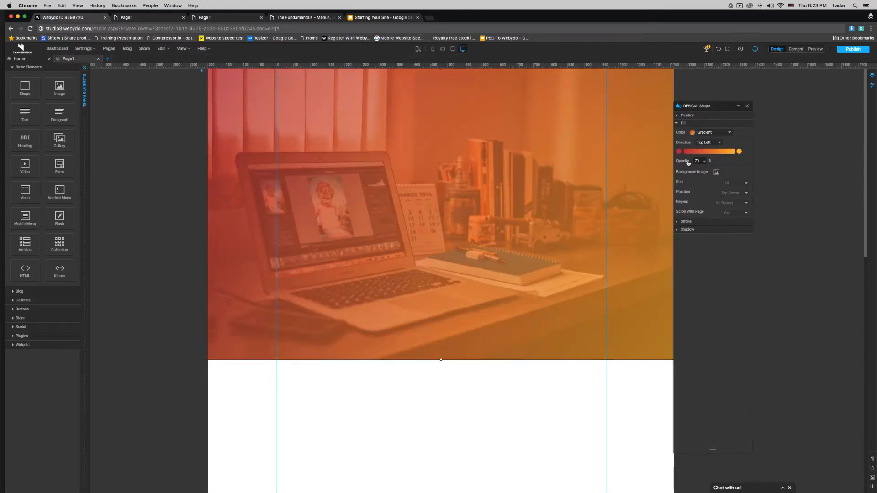
{"action": "left_click", "coordinate": [476, 93]}
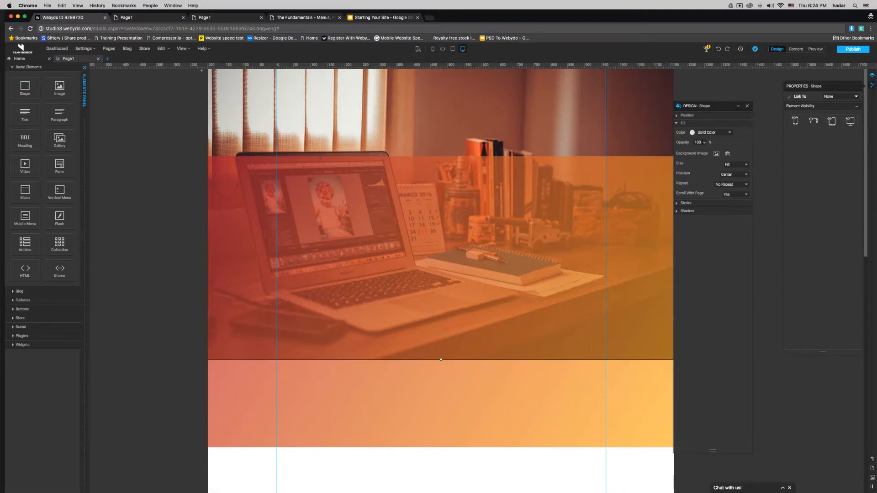
Step: Set the gradient overlay's Y position to 0 in the Design panel's Position settings
{"action": "left_click", "coordinate": [311, 228]}
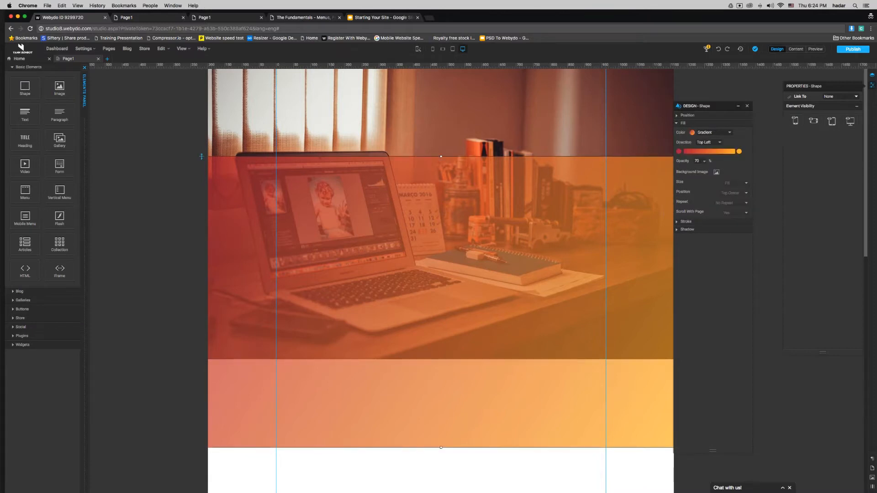
{"action": "left_click", "coordinate": [704, 117]}
{"action": "left_click", "coordinate": [688, 133]}
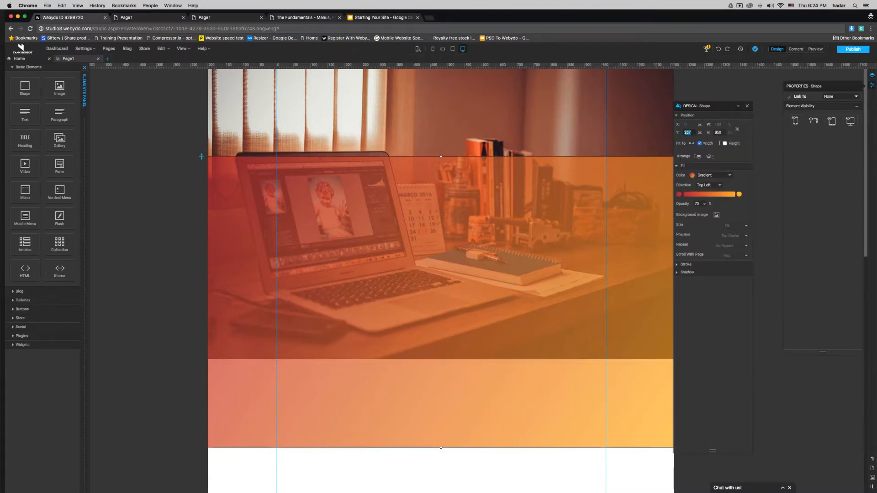
{"action": "type", "text": "0"}
{"action": "key", "text": "Return"}
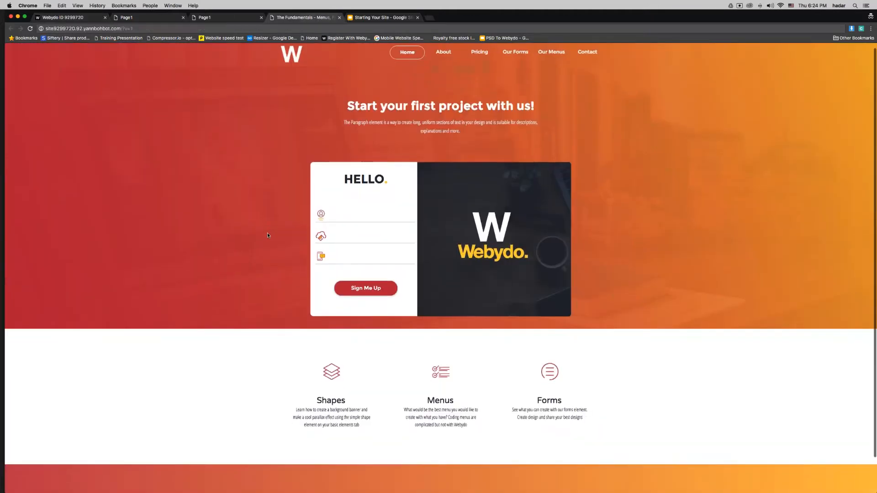
Step: Scroll the page and close one of the two duplicate Page1 browser tabs
{"action": "scroll", "coordinate": [267, 232], "scroll_direction": "down", "scroll_amount": 2}
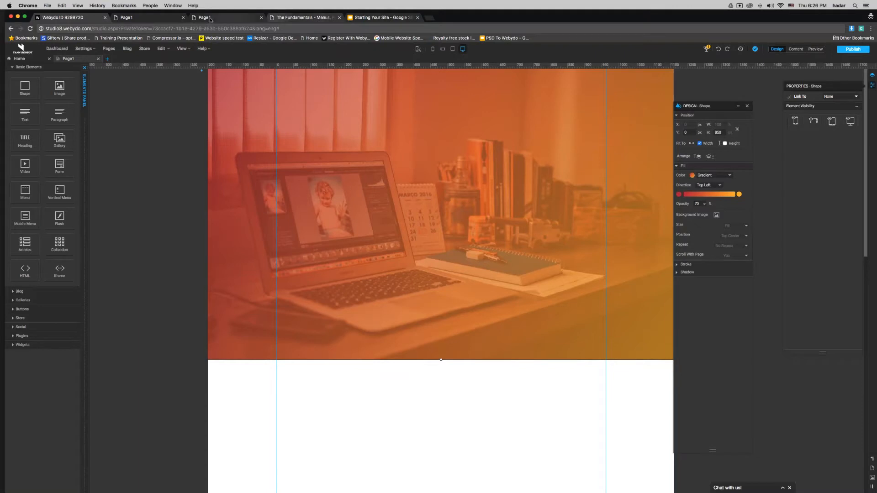
{"action": "left_click", "coordinate": [183, 17]}
Step: Close the last Page1 tab, advance Slides to The Form Element's first bullet, and return to Webydo
{"action": "left_click", "coordinate": [183, 17]}
{"action": "left_click", "coordinate": [228, 18]}
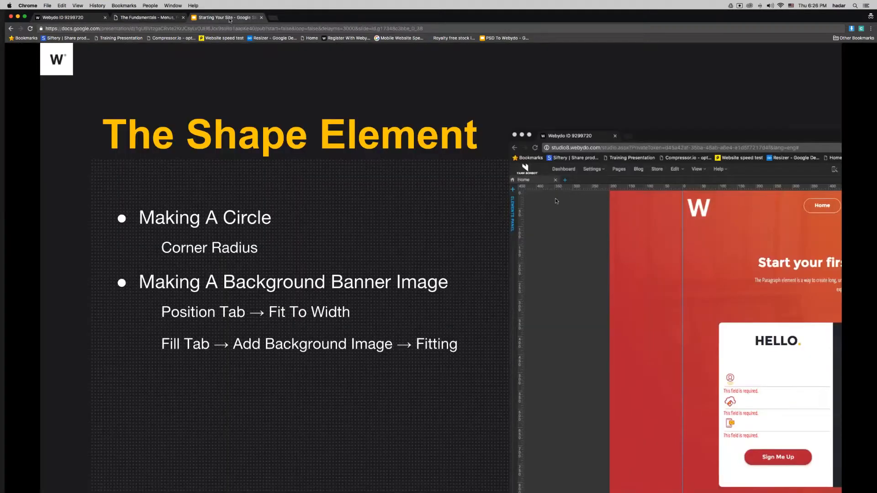
{"action": "key", "text": "Right"}
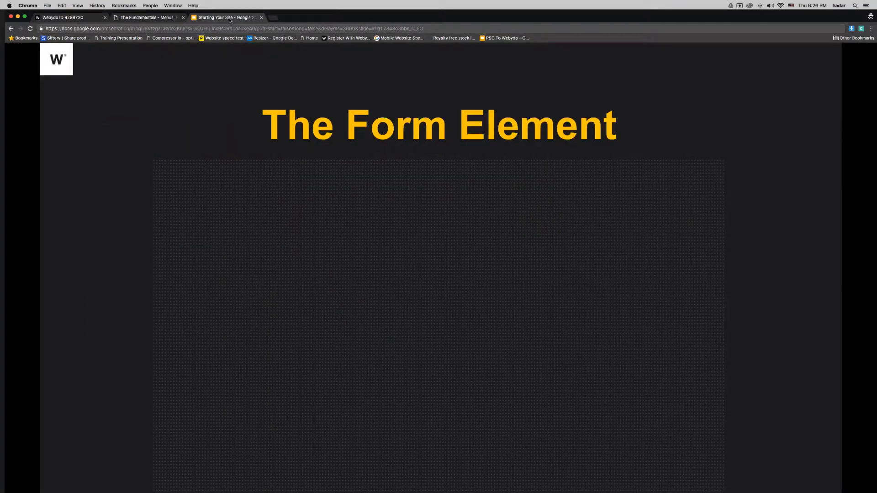
{"action": "key", "text": "Right"}
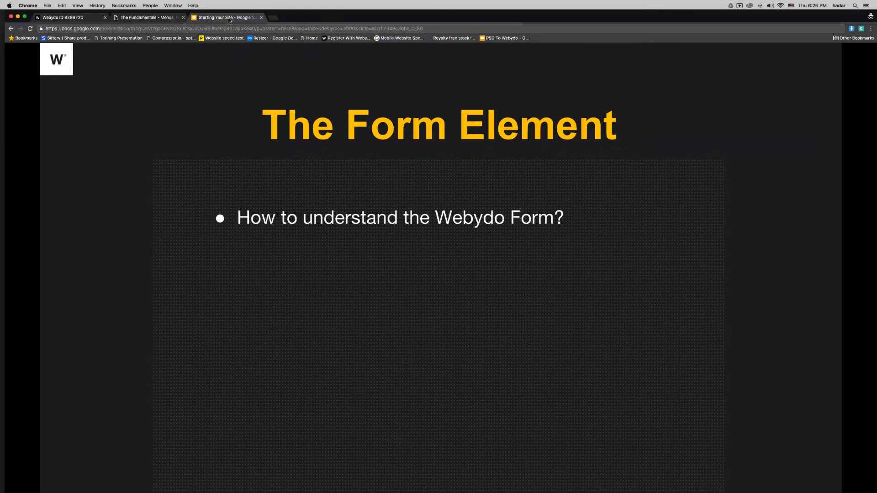
{"action": "left_click", "coordinate": [71, 18]}
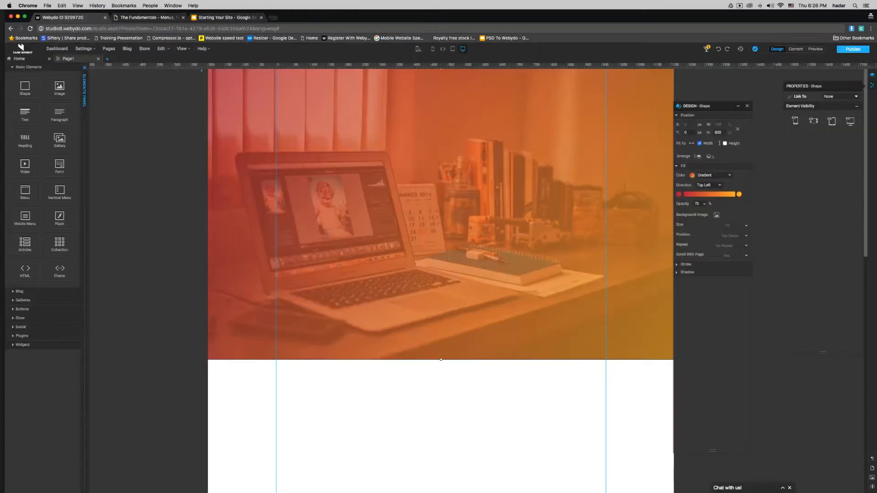
Step: Drop a Form element onto the photo banner and position it, then bring up the example site
{"action": "left_click_drag", "start_coordinate": [59, 166], "coordinate": [318, 203]}
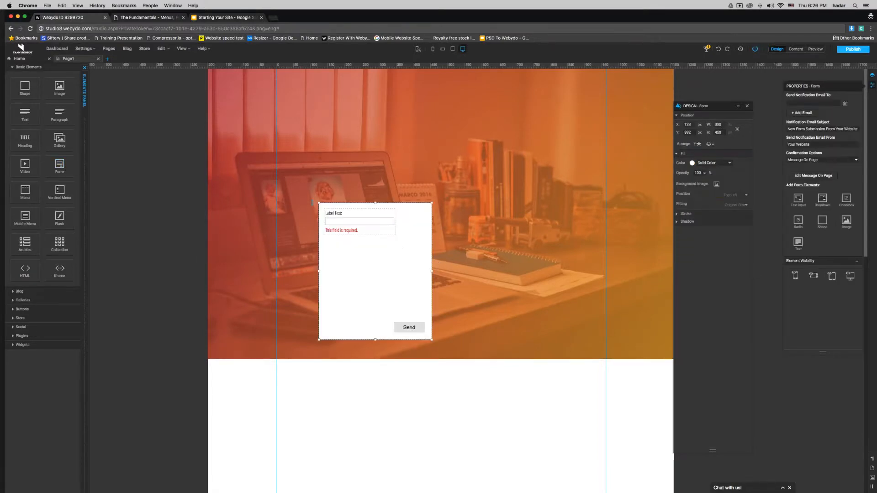
{"action": "left_click_drag", "start_coordinate": [431, 237], "coordinate": [492, 260]}
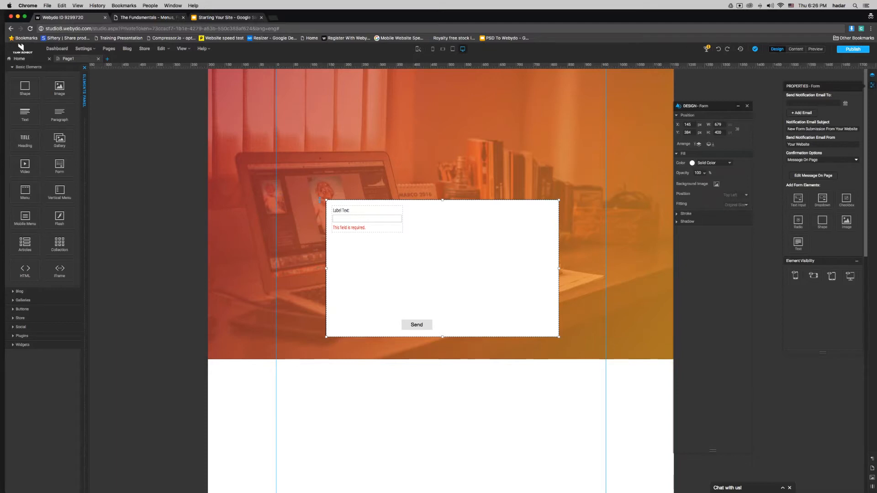
{"action": "left_click", "coordinate": [135, 18]}
{"action": "key", "text": "super+l"}
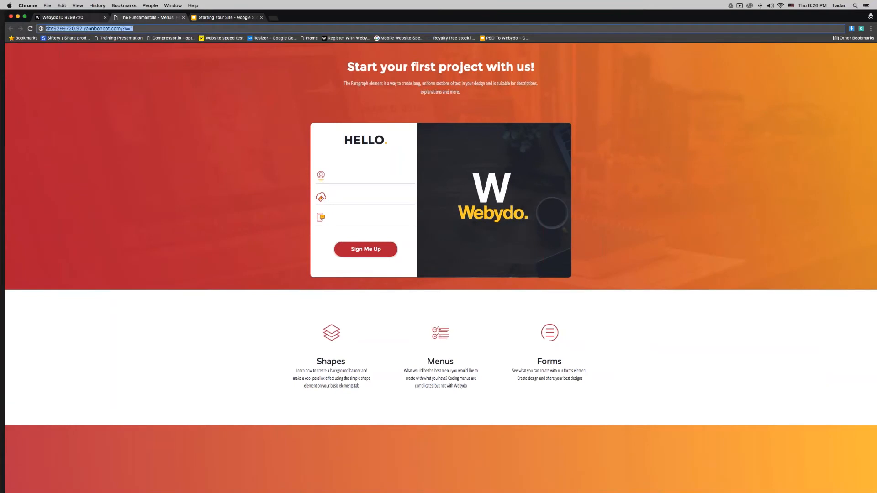
Step: Go through the example site's Our Forms menu to the Invision contact form page
{"action": "left_click_drag", "start_coordinate": [121, 28], "coordinate": [46, 28]}
{"action": "key", "text": "super+Tab"}
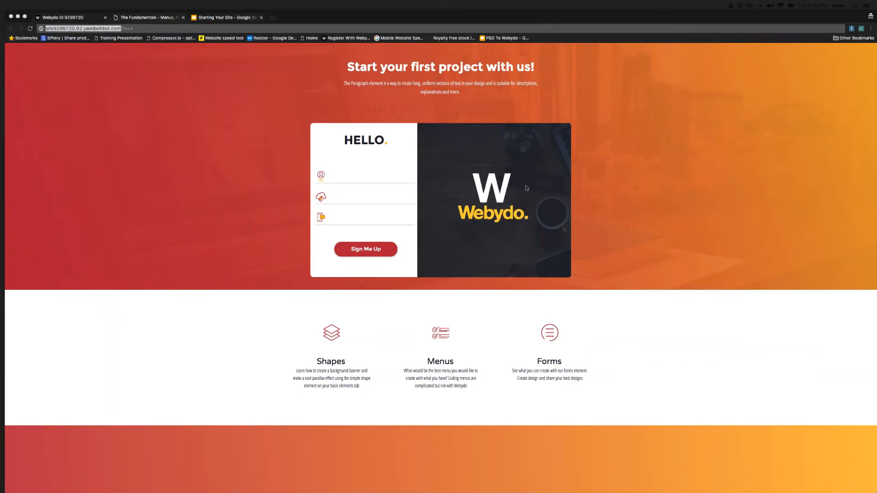
{"action": "scroll", "coordinate": [542, 165], "scroll_direction": "up", "scroll_amount": 3}
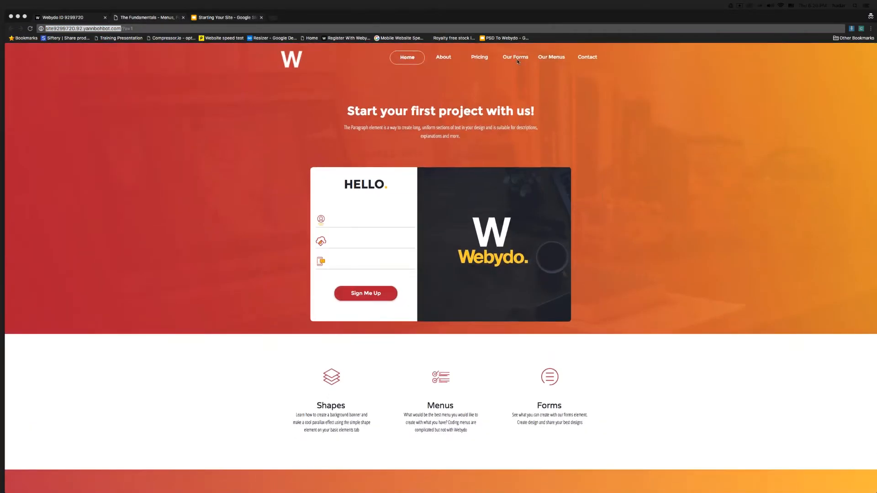
{"action": "left_click", "coordinate": [518, 62]}
{"action": "left_click", "coordinate": [516, 74]}
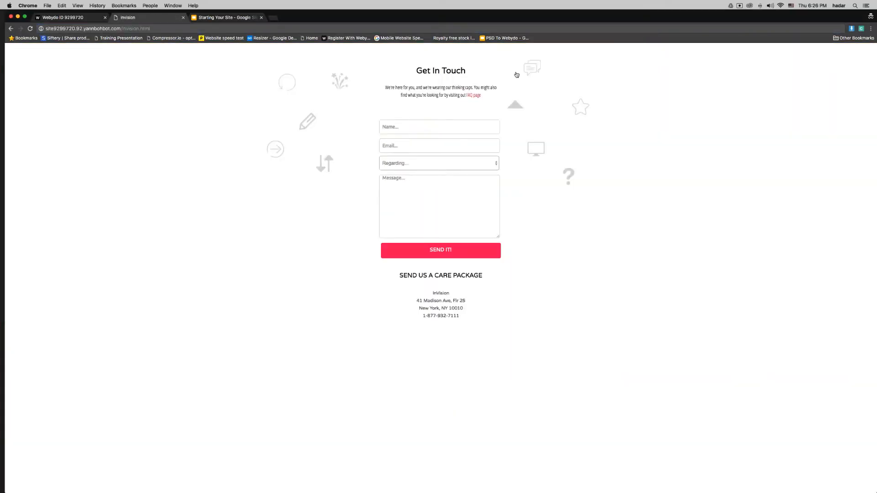
Step: Try the contact form's Name, Email, Regarding and Message fields, then close that page
{"action": "mouse_move", "coordinate": [497, 483]}
{"action": "left_click_drag", "start_coordinate": [422, 71], "coordinate": [452, 70]}
{"action": "left_click", "coordinate": [423, 125]}
{"action": "left_click", "coordinate": [417, 143]}
{"action": "left_click", "coordinate": [420, 164]}
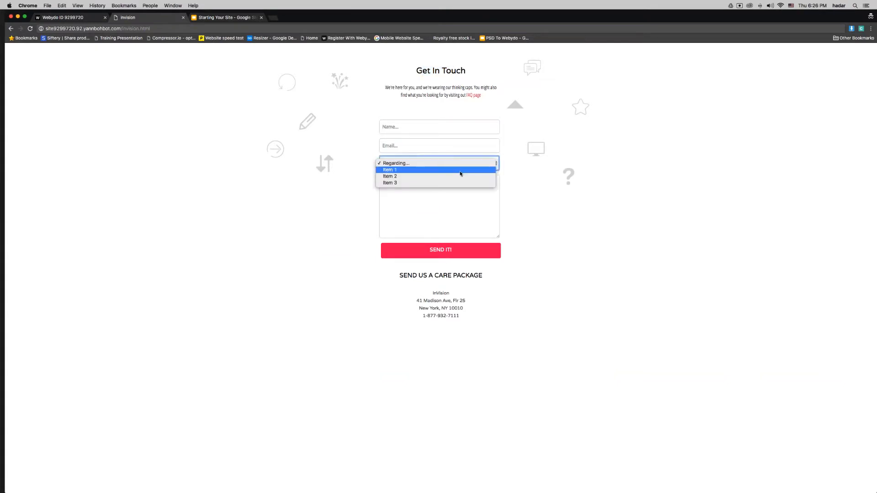
{"action": "left_click", "coordinate": [456, 198]}
{"action": "left_click", "coordinate": [454, 200]}
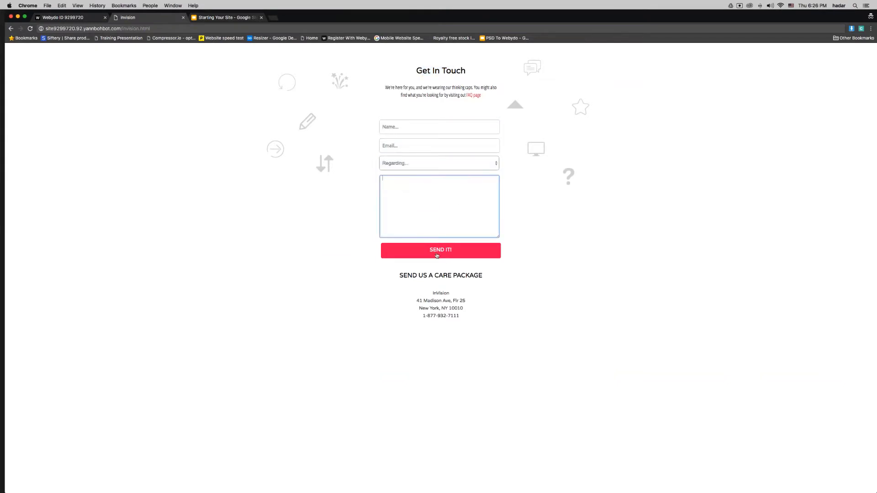
{"action": "left_click", "coordinate": [252, 233]}
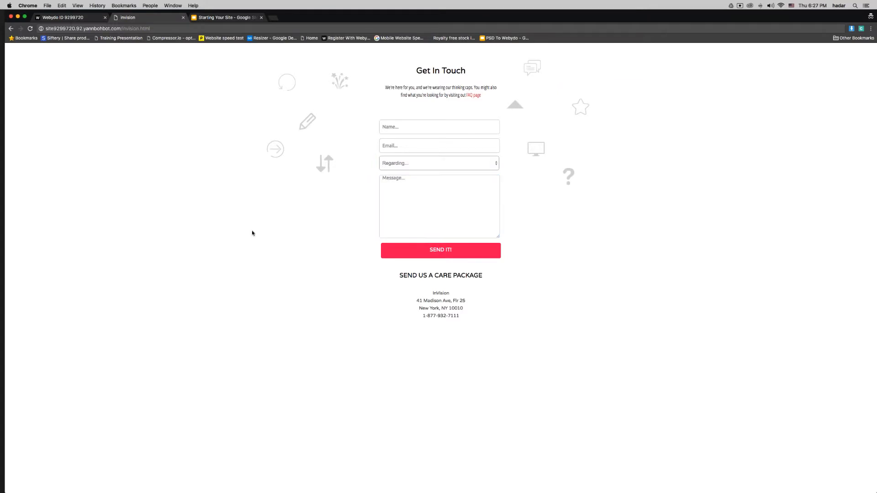
{"action": "left_click", "coordinate": [183, 17]}
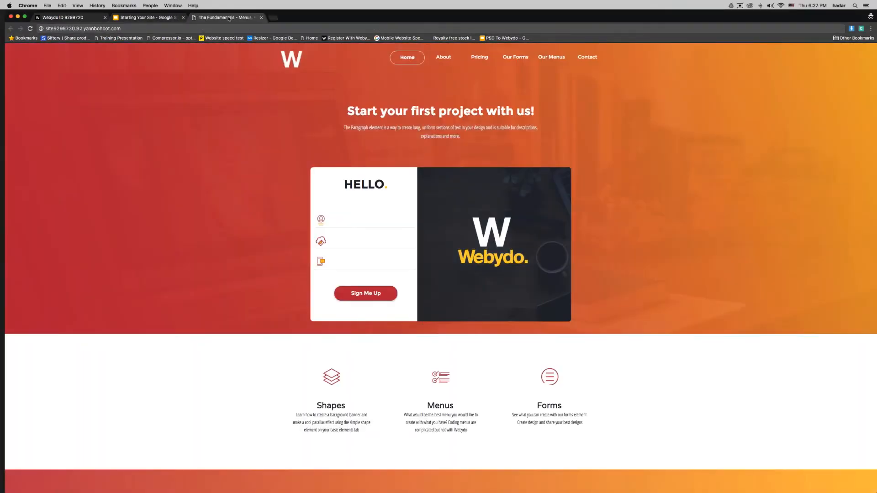
Step: Try the example form's fields, then go back to the Webydo editor
{"action": "left_click", "coordinate": [345, 224]}
{"action": "left_click", "coordinate": [341, 241]}
{"action": "left_click", "coordinate": [341, 262]}
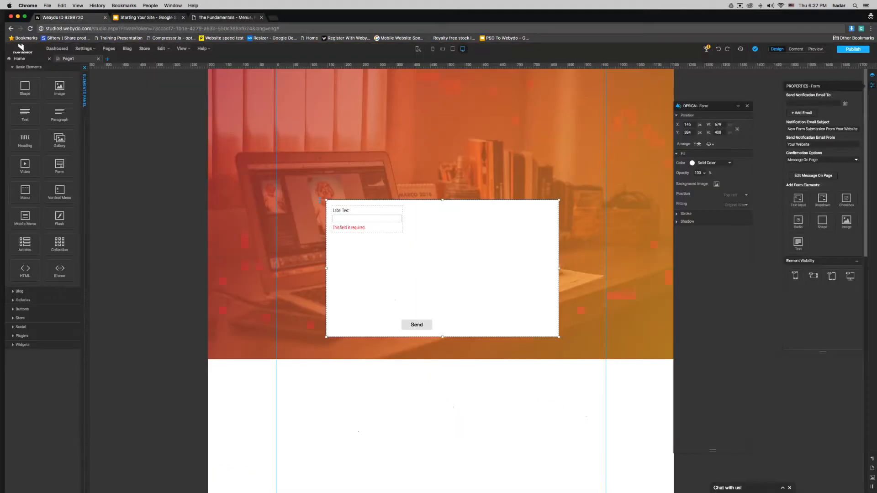
{"action": "left_click", "coordinate": [69, 17]}
Step: Move the form's field group right and down, and drag the example site tab into second place
{"action": "left_click", "coordinate": [397, 230]}
{"action": "left_click_drag", "start_coordinate": [396, 229], "coordinate": [421, 248]}
{"action": "left_click", "coordinate": [492, 251]}
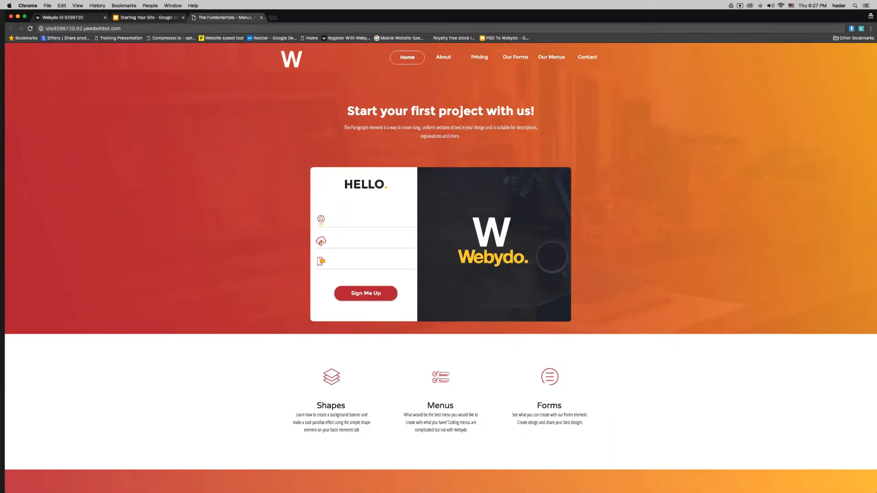
{"action": "left_click_drag", "start_coordinate": [218, 20], "coordinate": [140, 20]}
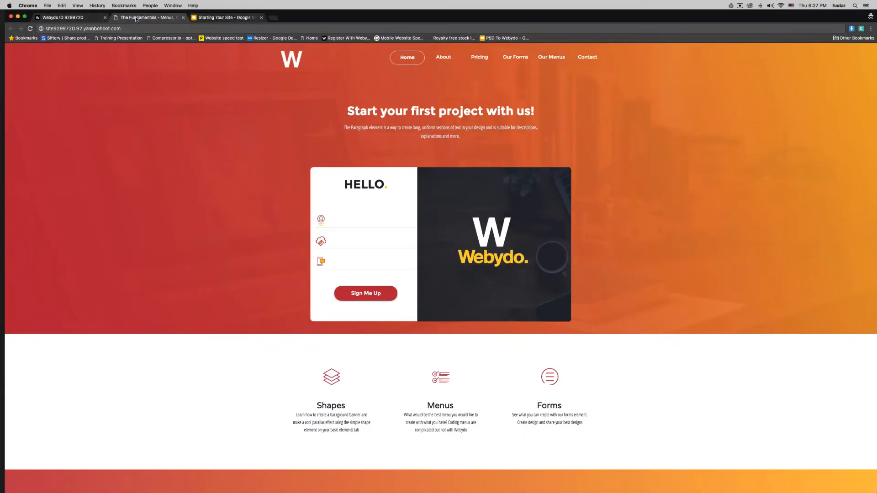
Step: Reposition the form on the banner, float the properties panel aside, and narrow the form to 592 px
{"action": "left_click", "coordinate": [74, 18]}
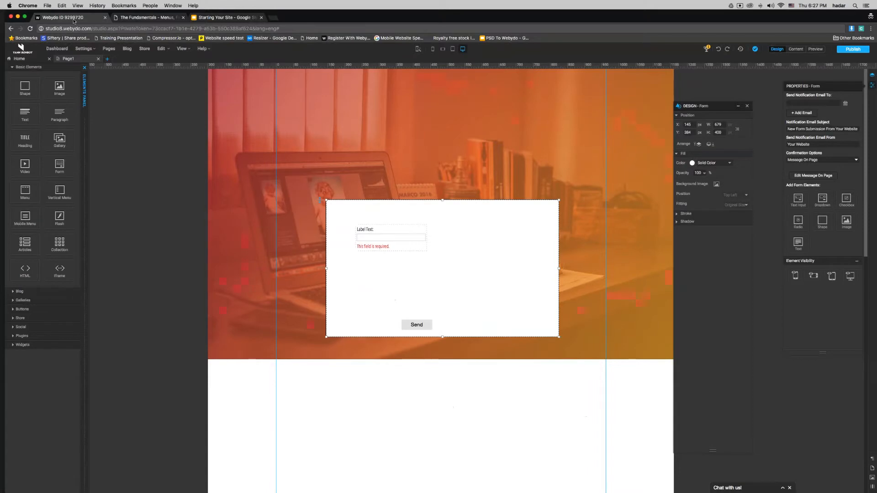
{"action": "left_click_drag", "start_coordinate": [521, 230], "coordinate": [543, 158]}
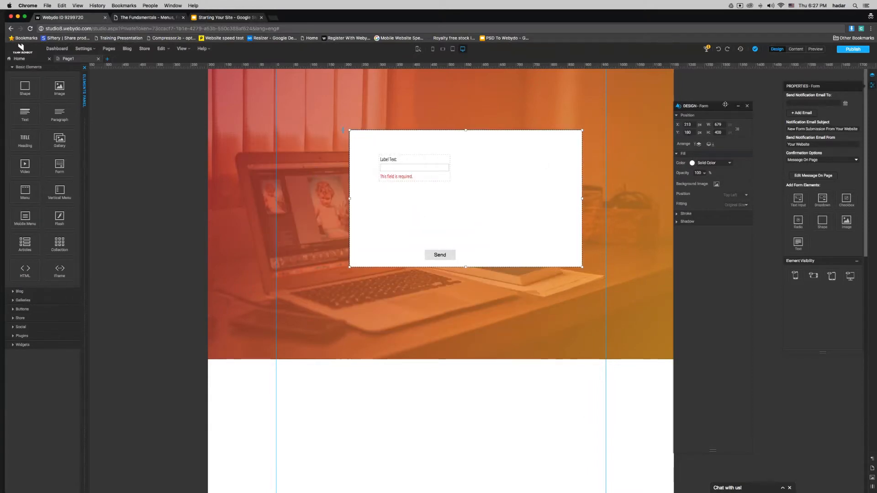
{"action": "left_click_drag", "start_coordinate": [534, 116], "coordinate": [203, 127]}
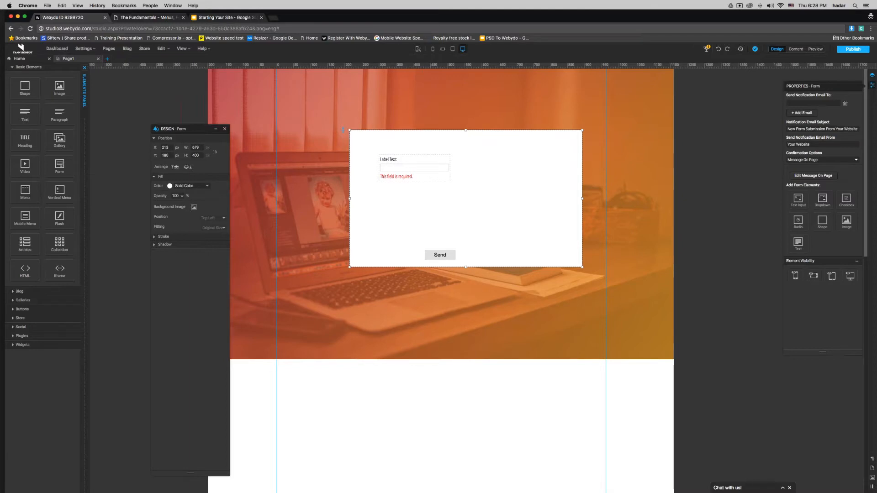
{"action": "left_click_drag", "start_coordinate": [845, 89], "coordinate": [567, 91]}
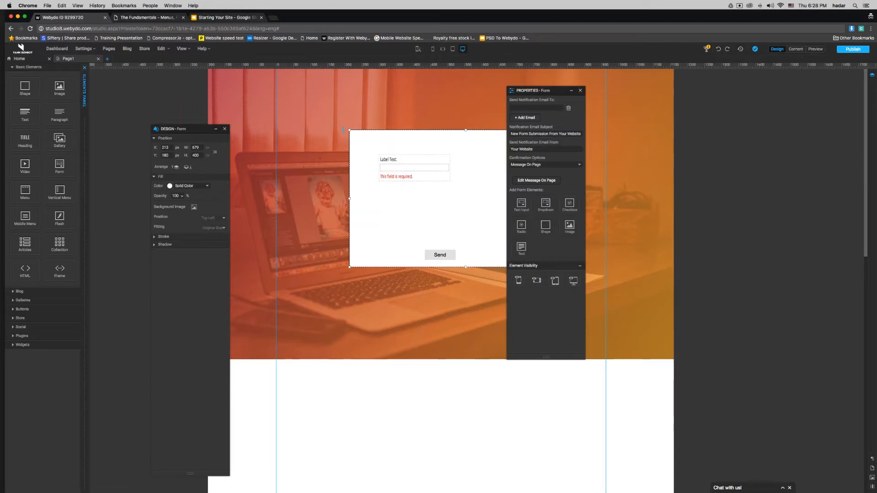
{"action": "left_click_drag", "start_coordinate": [521, 91], "coordinate": [696, 114]}
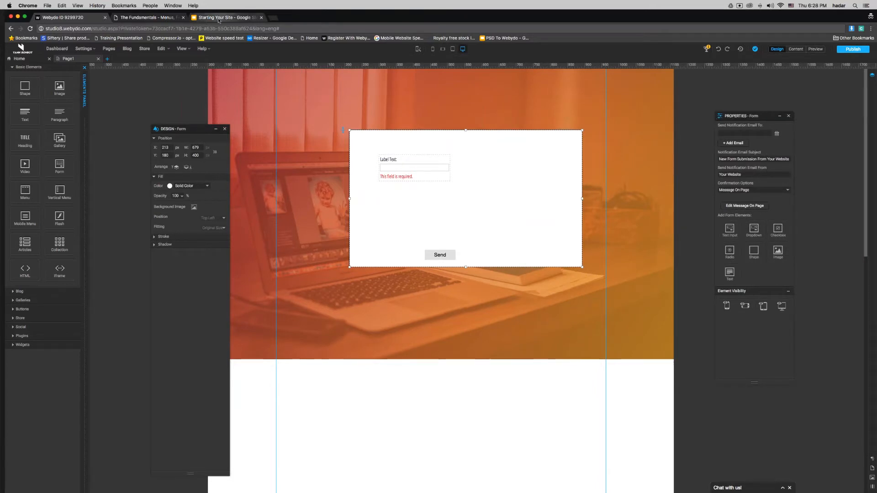
{"action": "left_click_drag", "start_coordinate": [487, 223], "coordinate": [395, 235]}
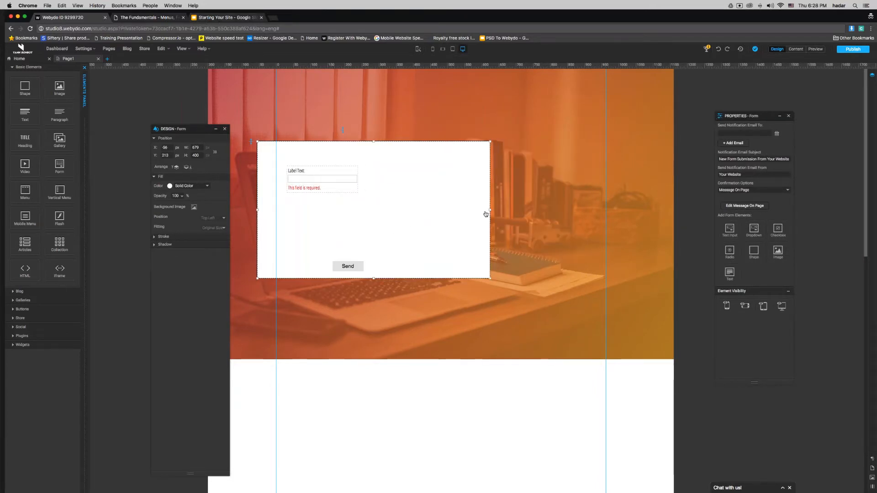
{"action": "left_click_drag", "start_coordinate": [490, 210], "coordinate": [462, 216]}
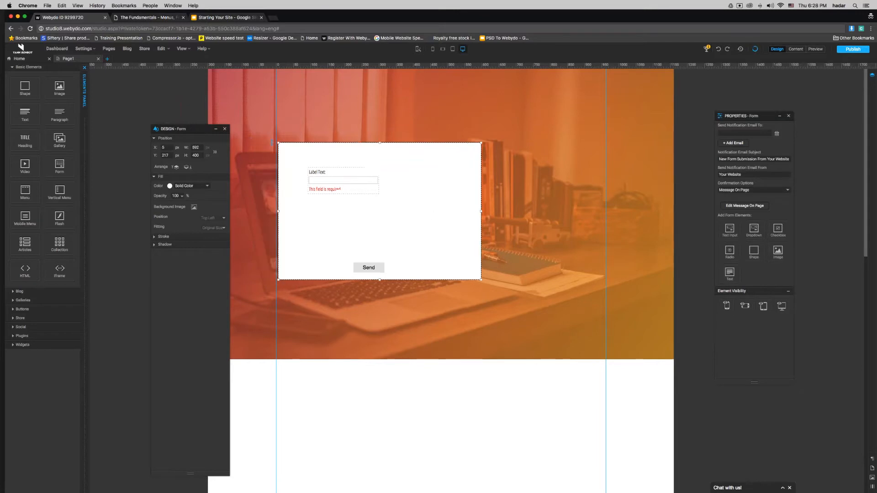
Step: Check the HELLO heading on the published example site, then return to the editor
{"action": "left_click", "coordinate": [150, 17]}
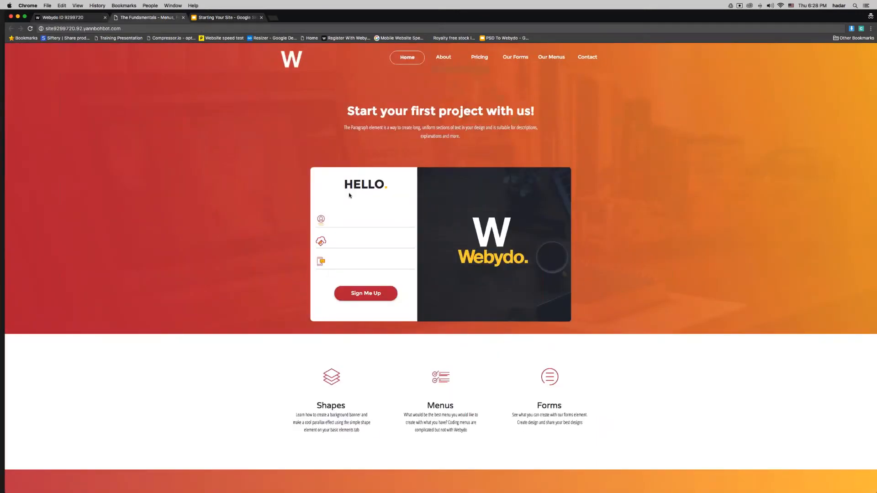
{"action": "left_click_drag", "start_coordinate": [351, 180], "coordinate": [379, 184]}
{"action": "left_click", "coordinate": [379, 184]}
{"action": "key", "text": "super+alt+Left"}
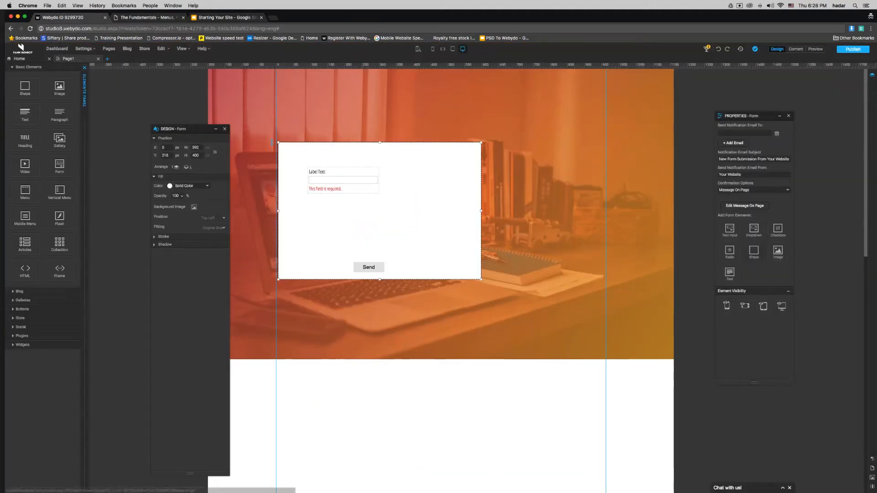
Step: Add a paragraph in the form's top-right corner and move the form down and right
{"action": "left_click_drag", "start_coordinate": [434, 179], "coordinate": [395, 161]}
{"action": "left_click", "coordinate": [357, 185]}
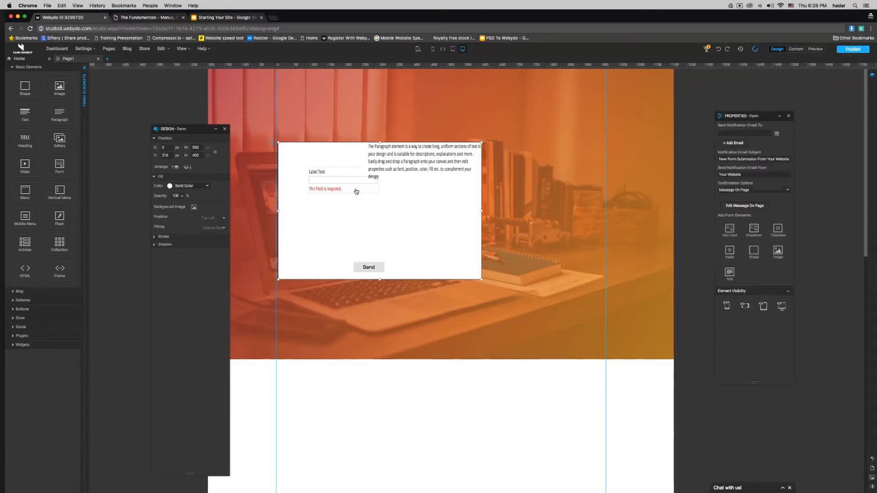
{"action": "left_click_drag", "start_coordinate": [357, 191], "coordinate": [369, 227]}
{"action": "left_click", "coordinate": [369, 227]}
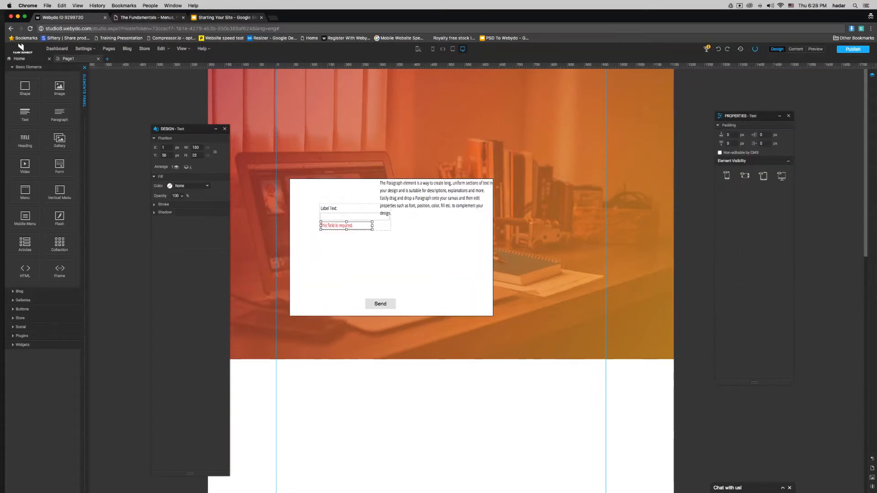
Step: Move the label and input field group lower inside the form
{"action": "left_click", "coordinate": [380, 229]}
{"action": "left_click", "coordinate": [383, 229]}
{"action": "left_click_drag", "start_coordinate": [386, 235], "coordinate": [443, 256]}
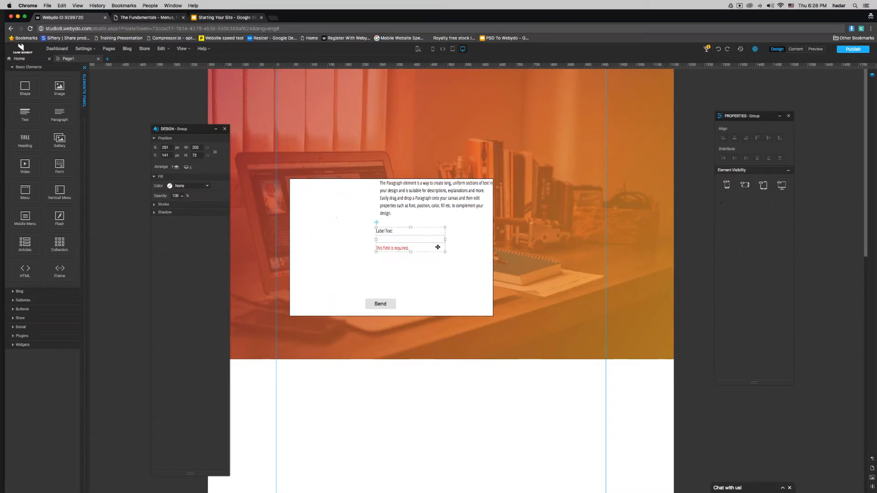
Step: Replace the paragraph text with 'HELLO.' and apply the Page Title paragraph style
{"action": "left_click", "coordinate": [427, 203]}
{"action": "left_click", "coordinate": [416, 204]}
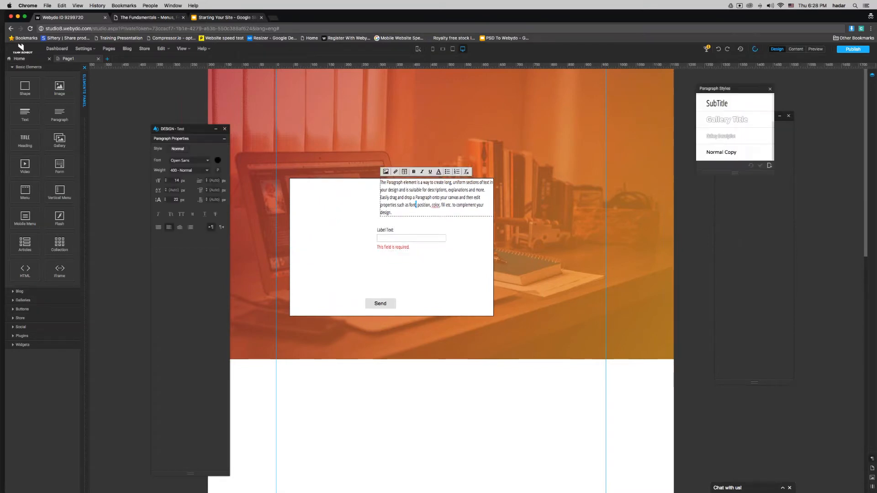
{"action": "triple_click", "coordinate": [417, 202]}
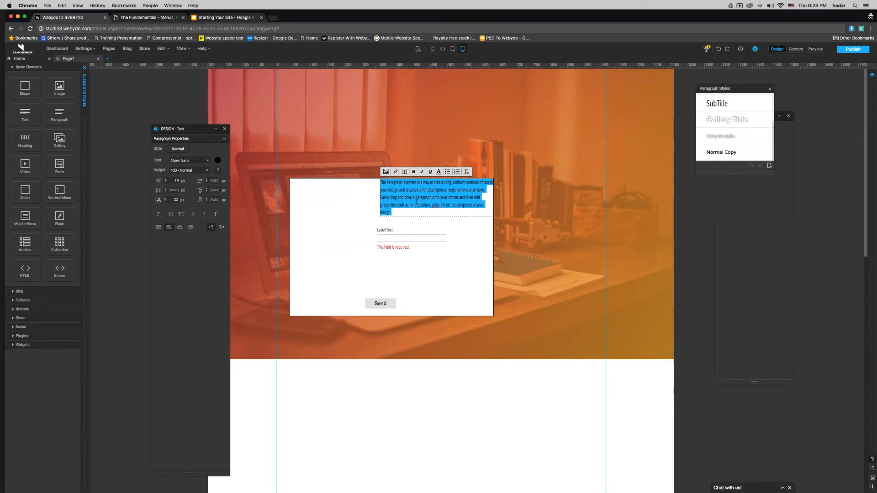
{"action": "type", "text": "HELLO,"}
{"action": "key", "text": "super+a"}
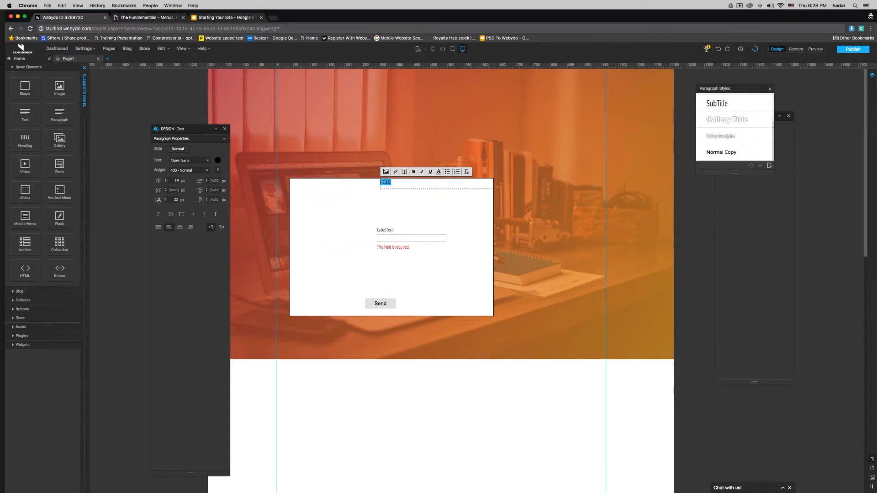
{"action": "scroll", "coordinate": [735, 120], "scroll_direction": "up", "scroll_amount": 3}
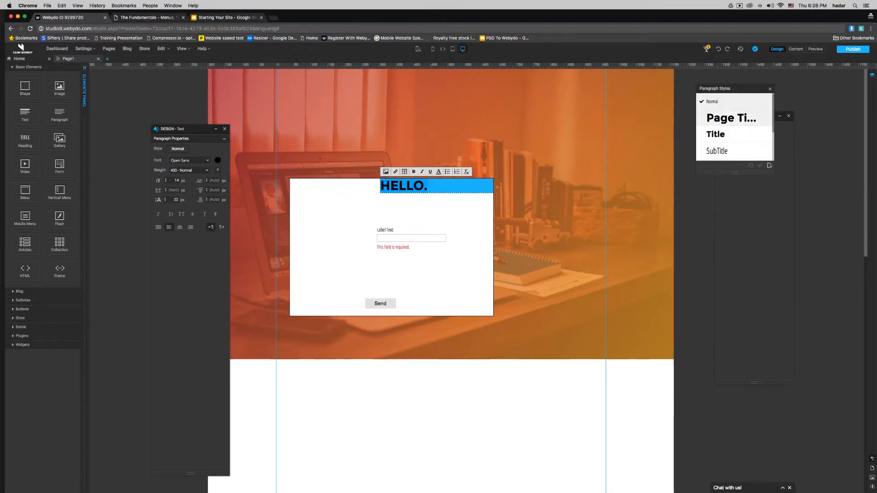
{"action": "left_click", "coordinate": [733, 118]}
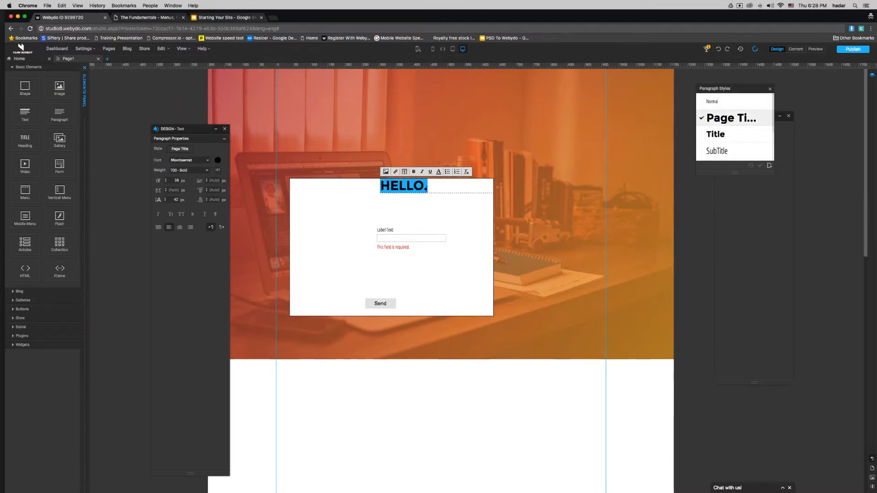
{"action": "left_click", "coordinate": [429, 188]}
{"action": "left_click_drag", "start_coordinate": [428, 187], "coordinate": [373, 189]}
{"action": "left_click", "coordinate": [438, 172]}
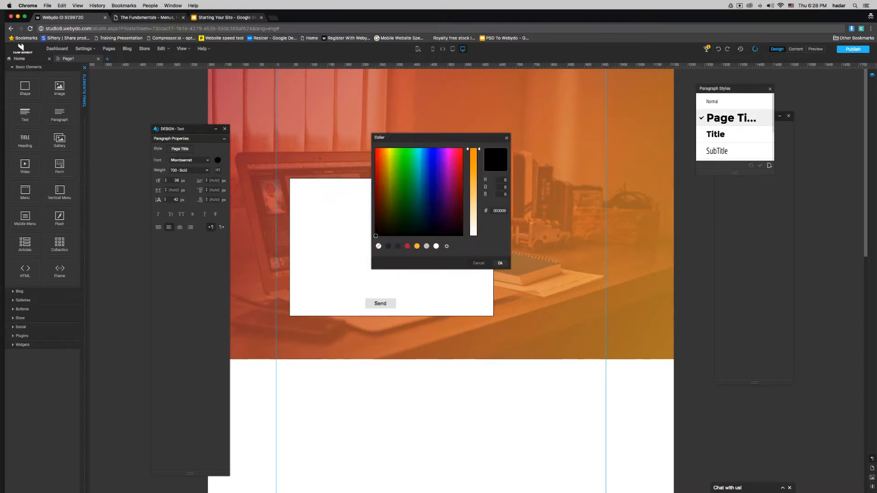
Step: Copy the orange FFBC42 hex code from the colour picker, keeping the heading dark 282C37
{"action": "left_click", "coordinate": [388, 247]}
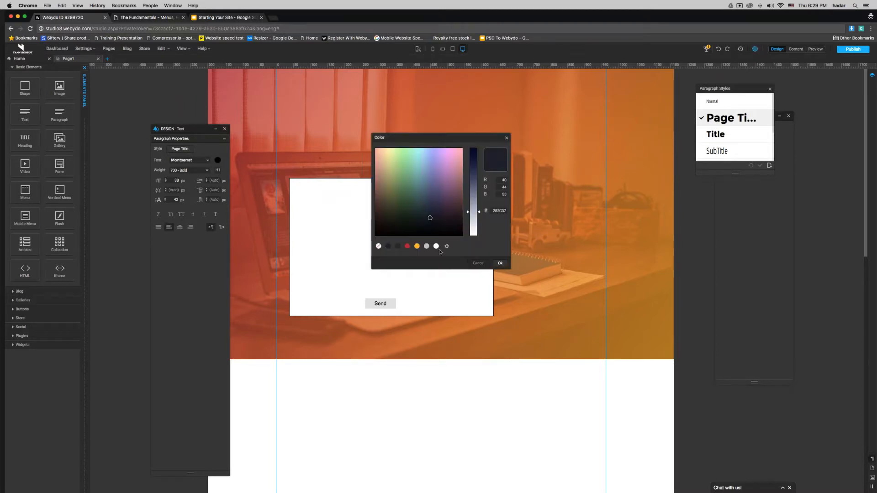
{"action": "left_click", "coordinate": [417, 246]}
{"action": "double_click", "coordinate": [499, 210]}
{"action": "right_click", "coordinate": [499, 210]}
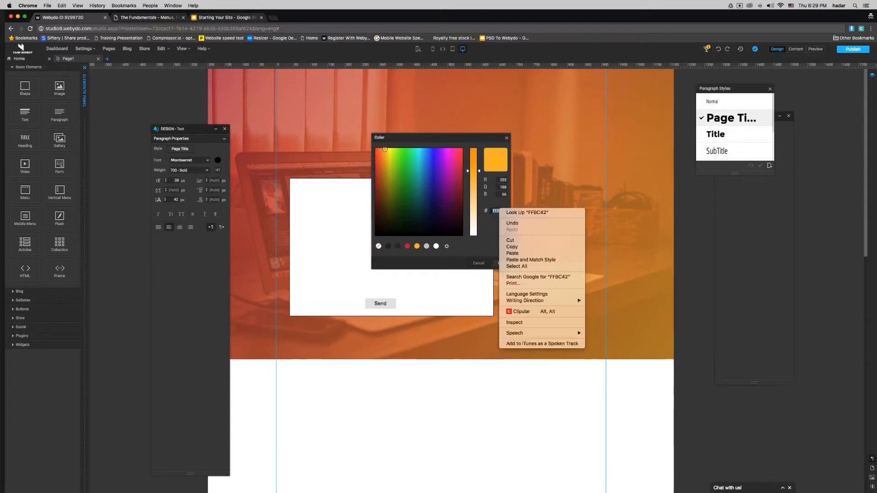
{"action": "left_click", "coordinate": [511, 248]}
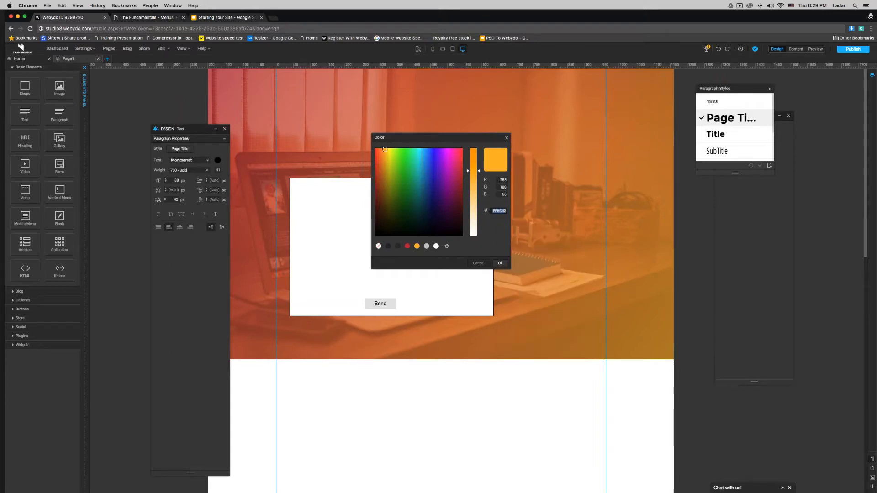
{"action": "left_click", "coordinate": [388, 246]}
{"action": "left_click", "coordinate": [500, 263]}
Step: Colour the period after HELLO orange using the pasted FFBC42 custom colour
{"action": "left_click", "coordinate": [426, 188]}
{"action": "double_click", "coordinate": [426, 188]}
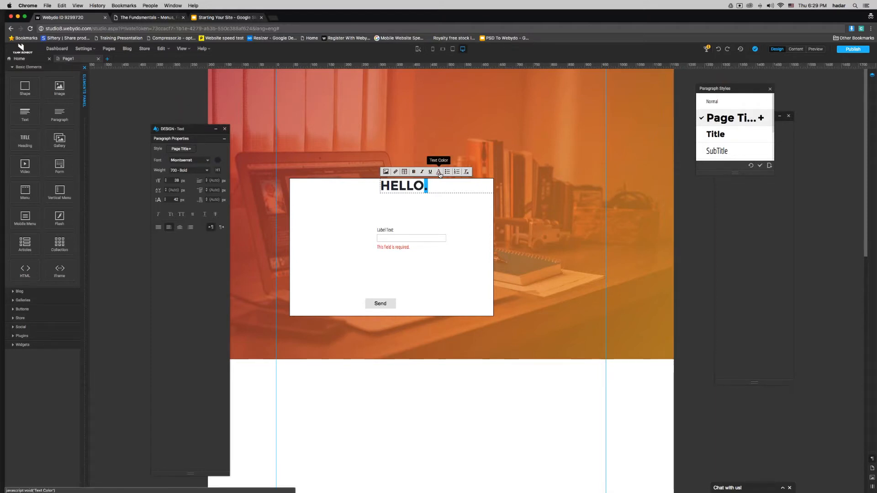
{"action": "left_click", "coordinate": [439, 173]}
{"action": "left_click", "coordinate": [455, 217]}
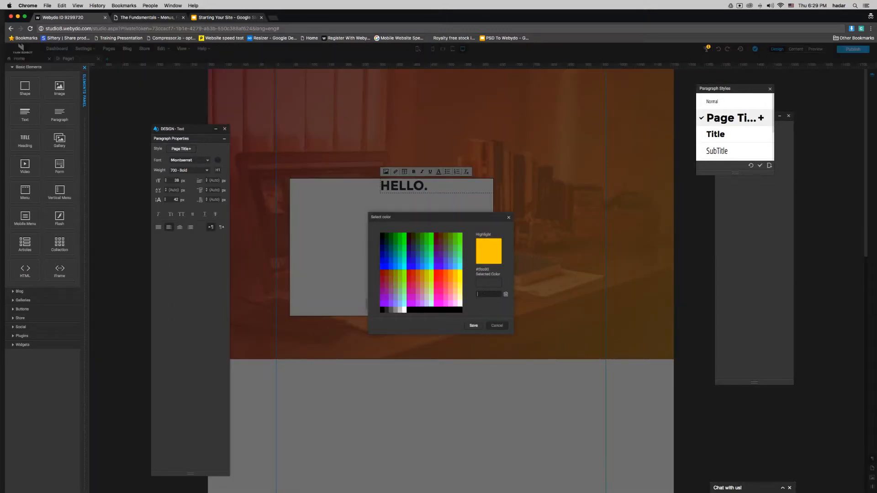
{"action": "key", "text": "super+v"}
{"action": "left_click", "coordinate": [474, 325]}
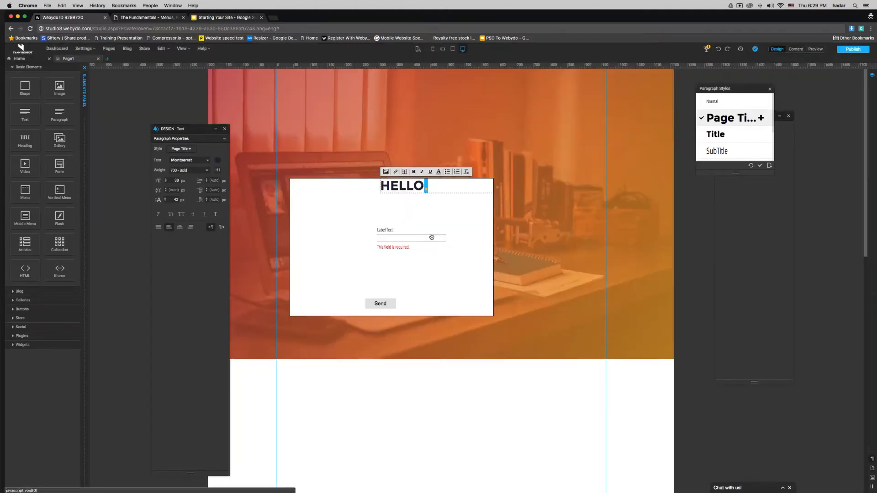
{"action": "left_click", "coordinate": [439, 190]}
Step: Move HELLO to the form's top-left, centre its text, and narrow its box to 164 px
{"action": "left_click", "coordinate": [419, 191]}
{"action": "left_click_drag", "start_coordinate": [443, 197], "coordinate": [423, 213]}
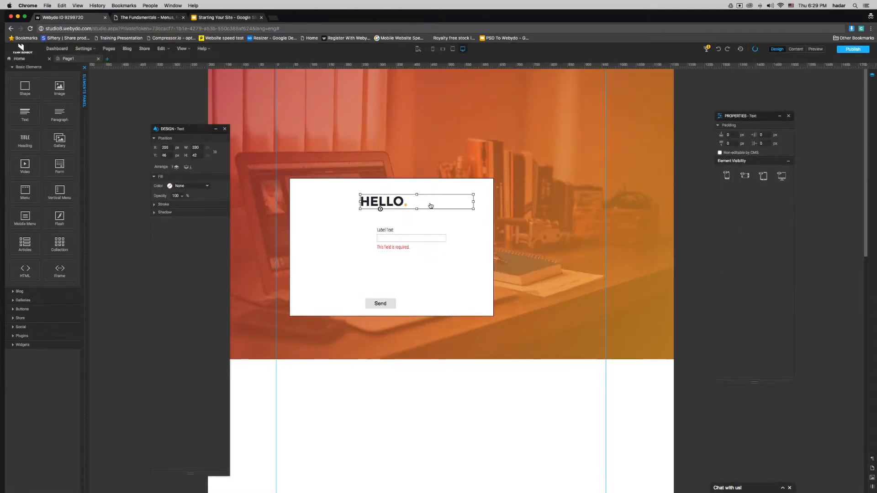
{"action": "double_click", "coordinate": [387, 206]}
{"action": "left_click", "coordinate": [392, 205]}
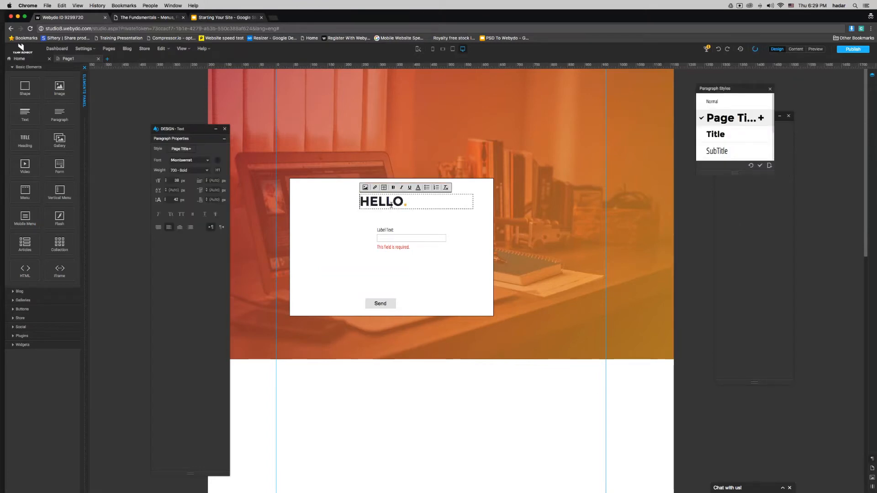
{"action": "double_click", "coordinate": [393, 205]}
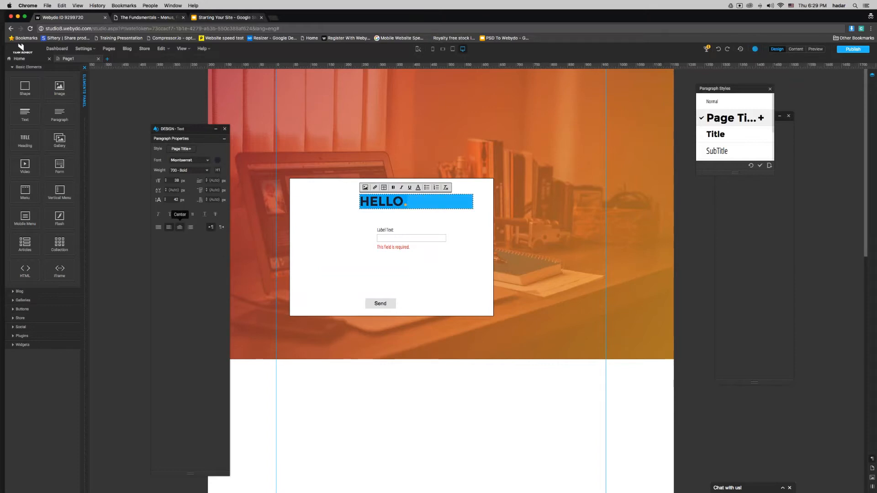
{"action": "left_click", "coordinate": [179, 228]}
{"action": "left_click", "coordinate": [450, 204]}
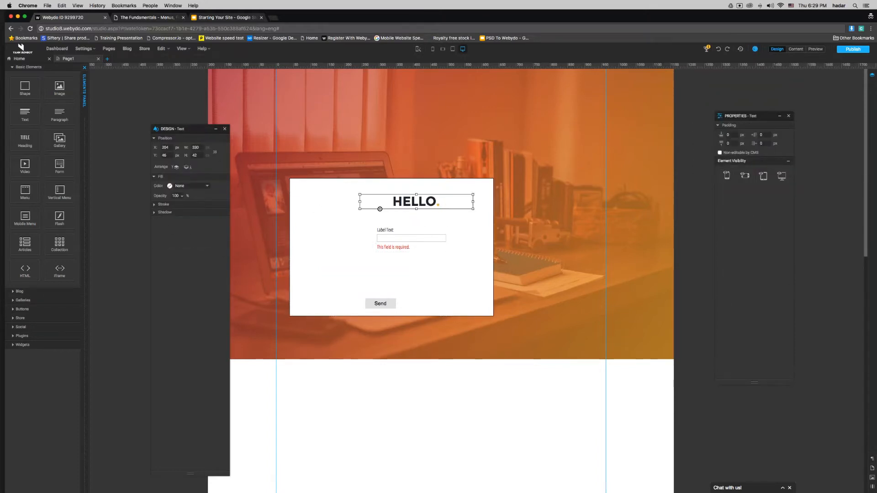
{"action": "left_click", "coordinate": [428, 205]}
{"action": "left_click", "coordinate": [462, 204]}
{"action": "left_click_drag", "start_coordinate": [470, 204], "coordinate": [318, 196]}
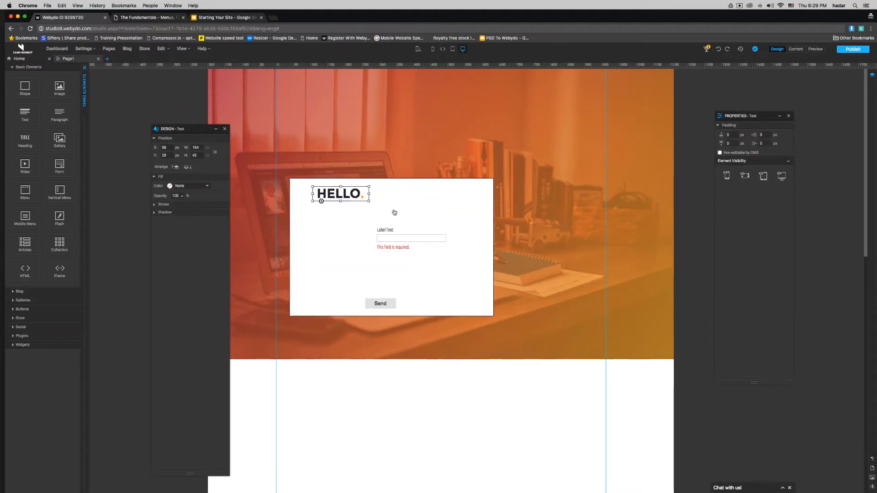
{"action": "left_click", "coordinate": [425, 230]}
{"action": "left_click", "coordinate": [220, 18]}
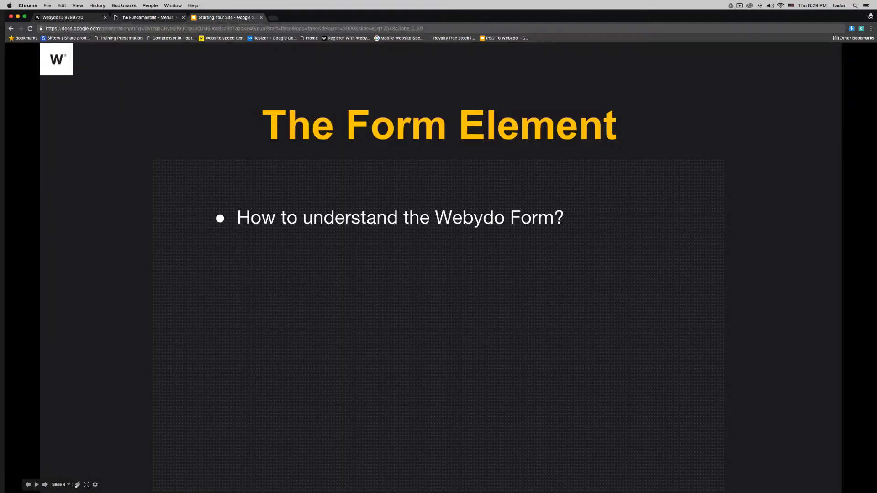
Step: On the published site, click into the HELLO form's name, second and third fields
{"action": "left_click", "coordinate": [146, 17]}
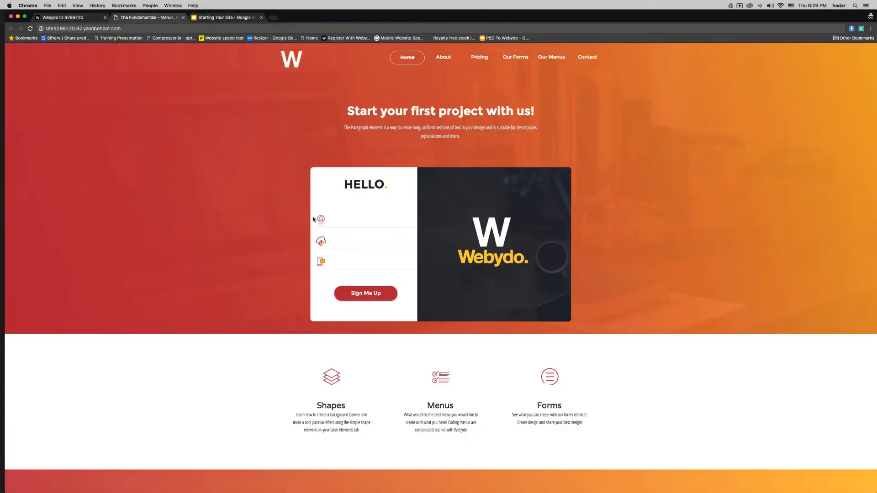
{"action": "left_click", "coordinate": [343, 221]}
{"action": "left_click", "coordinate": [363, 243]}
{"action": "left_click", "coordinate": [361, 261]}
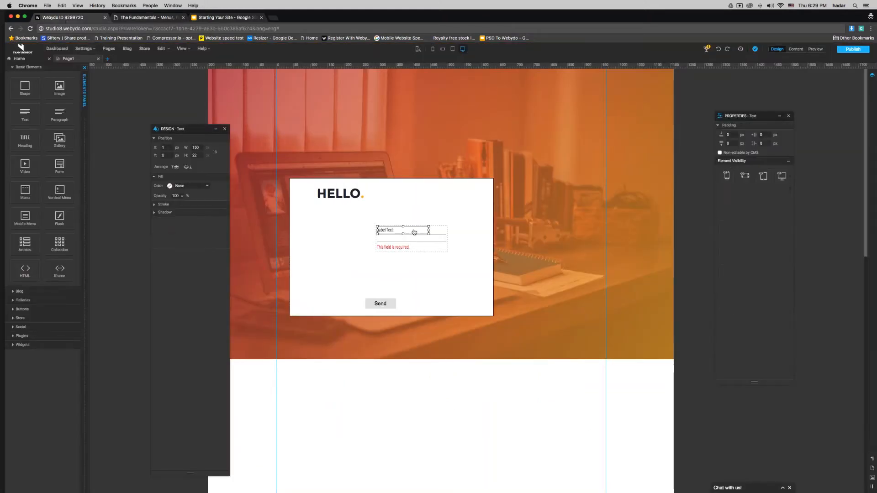
Step: Enlarge the field group and change its label text to 'Your name'
{"action": "left_click", "coordinate": [438, 232]}
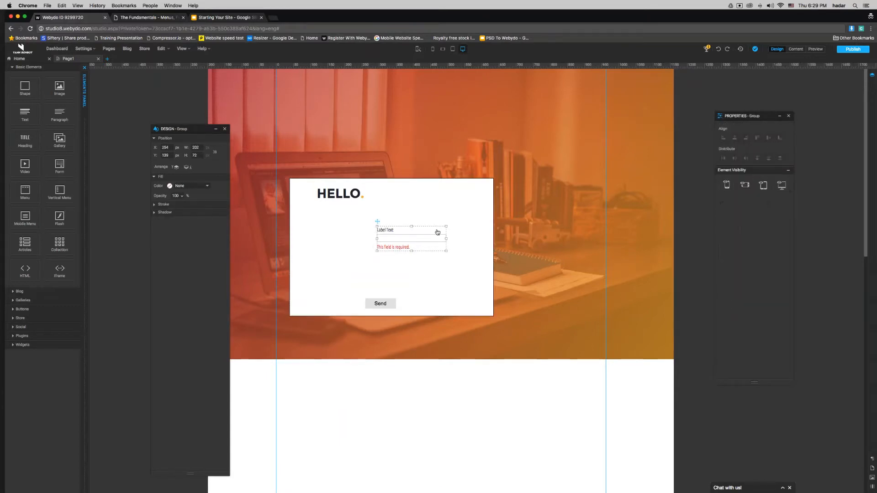
{"action": "mouse_move", "coordinate": [447, 252]}
{"action": "left_mouse_down"}
{"action": "mouse_move", "coordinate": [478, 271]}
{"action": "mouse_move", "coordinate": [409, 251]}
{"action": "mouse_move", "coordinate": [450, 257]}
{"action": "left_mouse_up"}
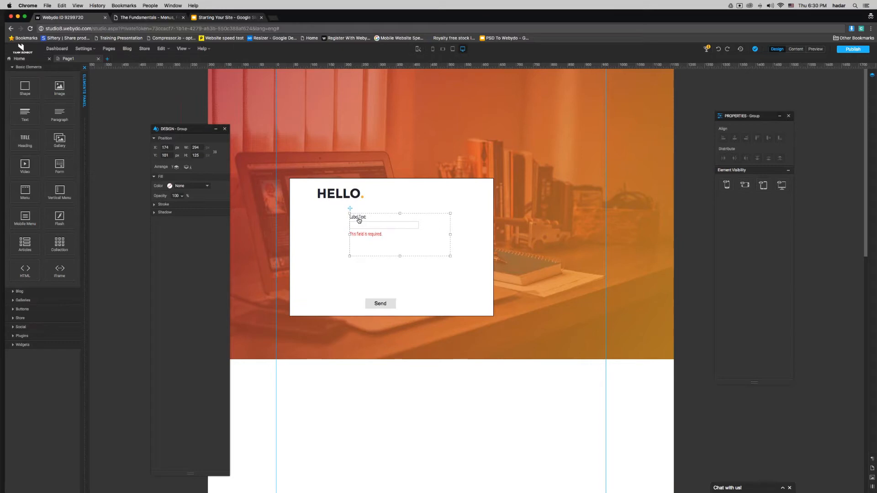
{"action": "double_click", "coordinate": [359, 218]}
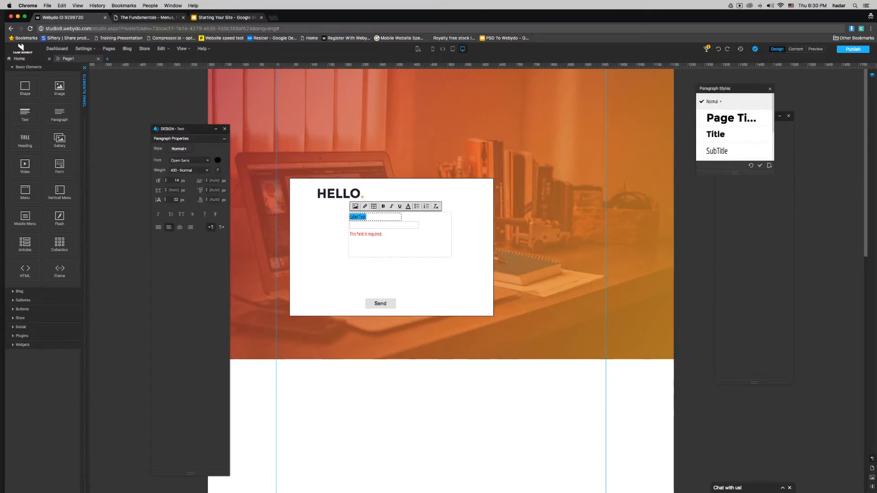
{"action": "type", "text": "Your name"}
{"action": "left_click", "coordinate": [395, 292]}
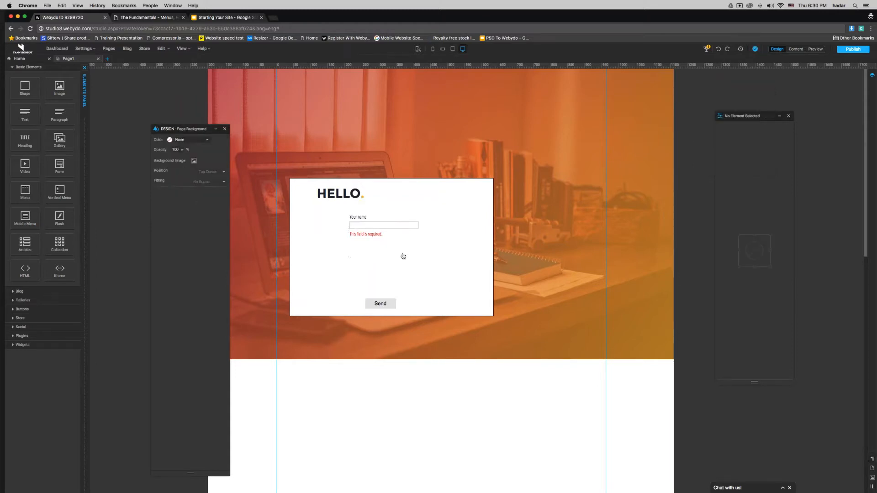
Step: Clear the label text and shrink its font size and line height to 1
{"action": "left_click", "coordinate": [358, 218]}
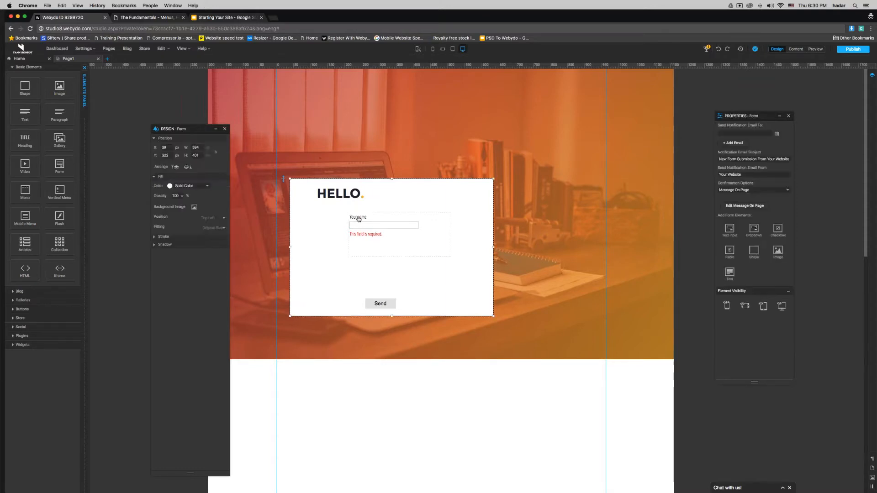
{"action": "double_click", "coordinate": [358, 218]}
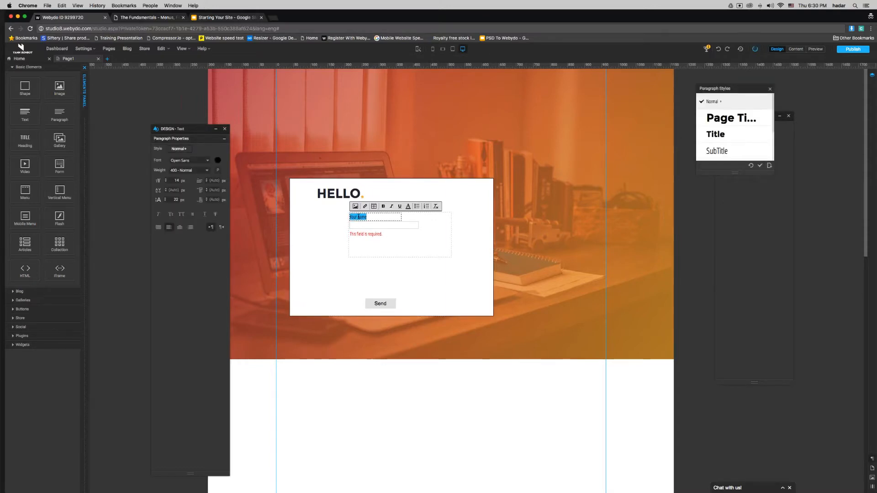
{"action": "key", "text": "BackSpace"}
{"action": "key", "text": "super+a"}
{"action": "left_click_drag", "start_coordinate": [172, 181], "coordinate": [183, 181]}
{"action": "type", "text": "1"}
{"action": "double_click", "coordinate": [176, 199]}
{"action": "type", "text": "1"}
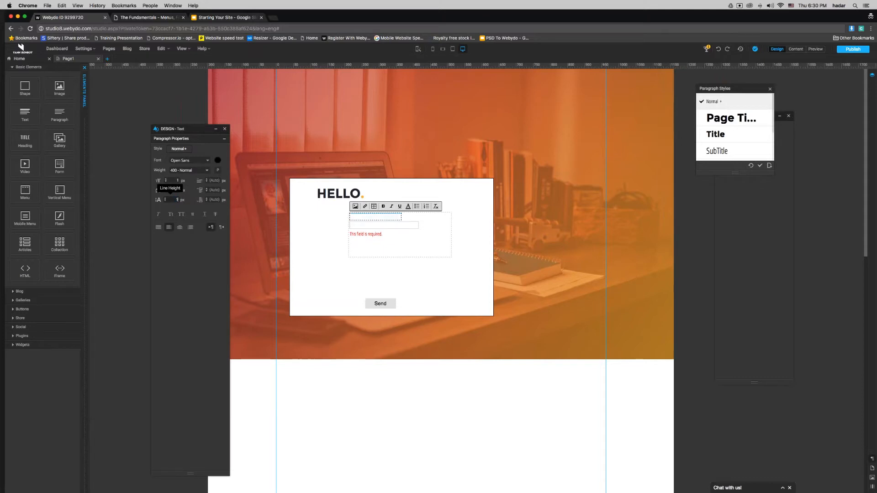
{"action": "left_click", "coordinate": [424, 222]}
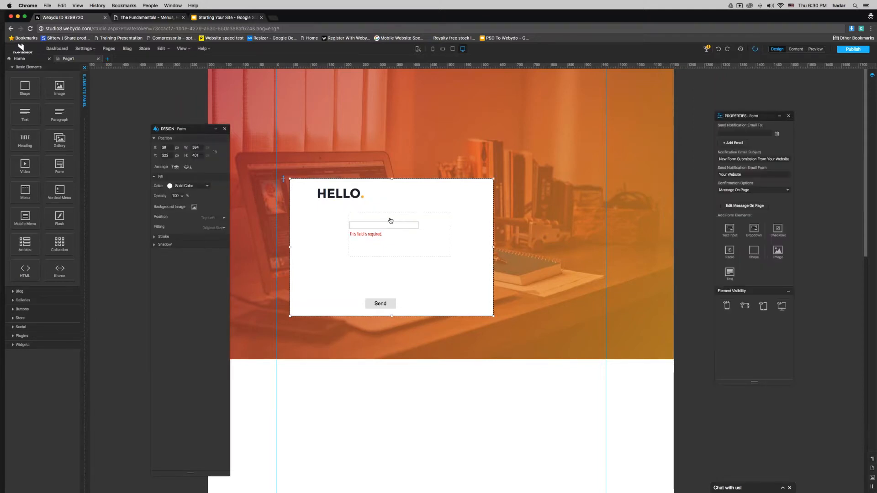
{"action": "left_click", "coordinate": [365, 217]}
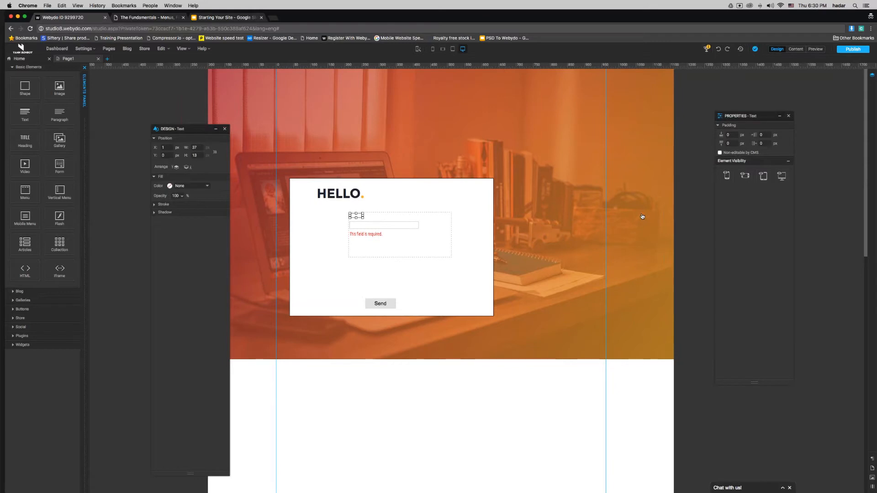
Step: Resize the text input to 300 px wide and 30 px high
{"action": "left_click", "coordinate": [395, 229]}
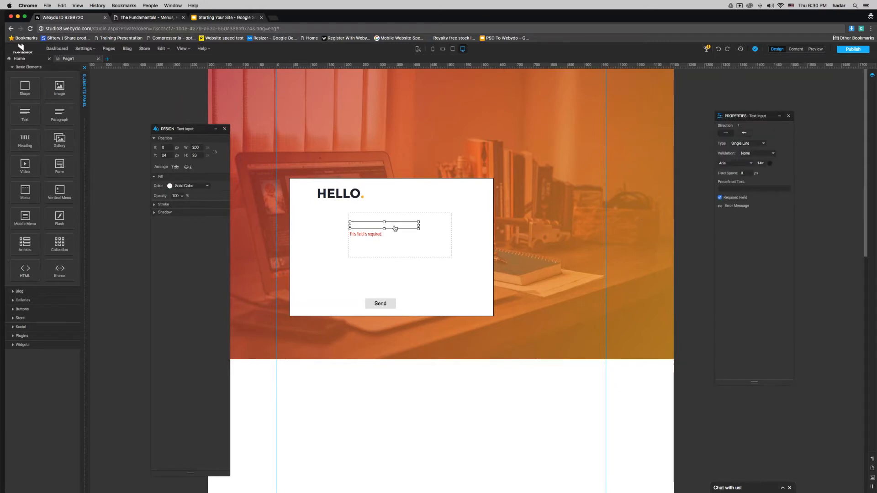
{"action": "left_click_drag", "start_coordinate": [219, 125], "coordinate": [602, 125]}
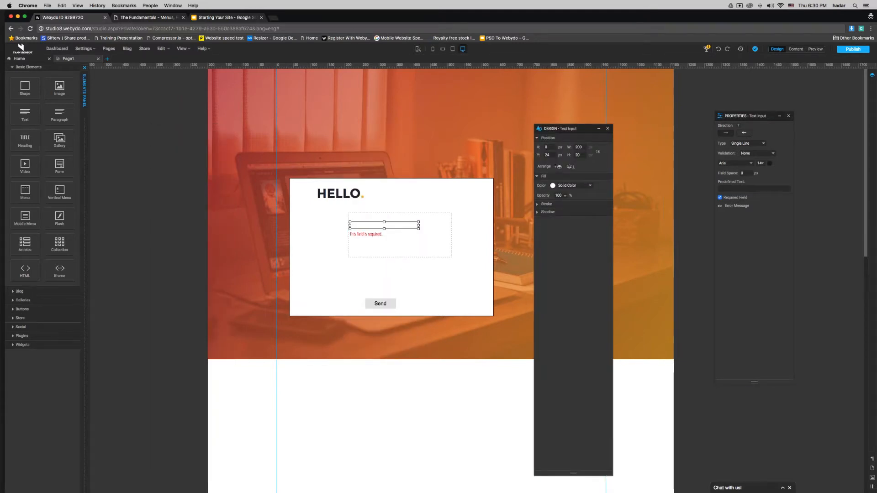
{"action": "double_click", "coordinate": [579, 147]}
{"action": "type", "text": "300"}
{"action": "key", "text": "Return"}
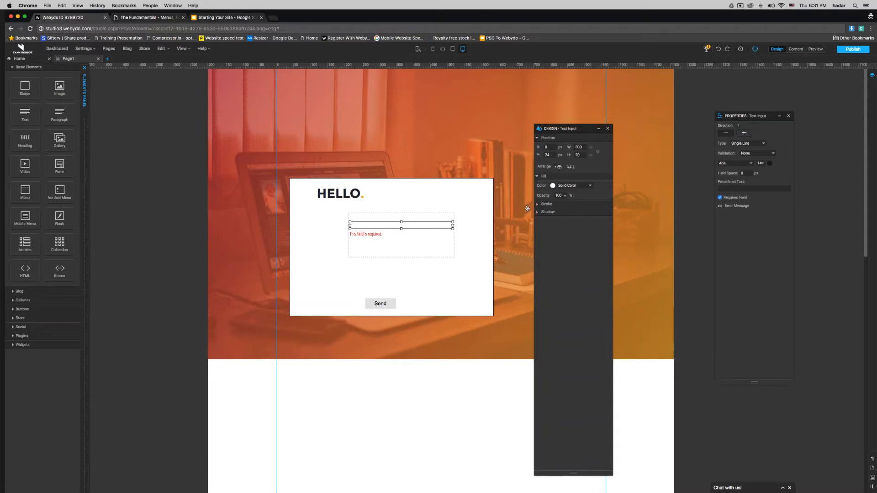
{"action": "double_click", "coordinate": [578, 155]}
{"action": "type", "text": "30"}
{"action": "key", "text": "Return"}
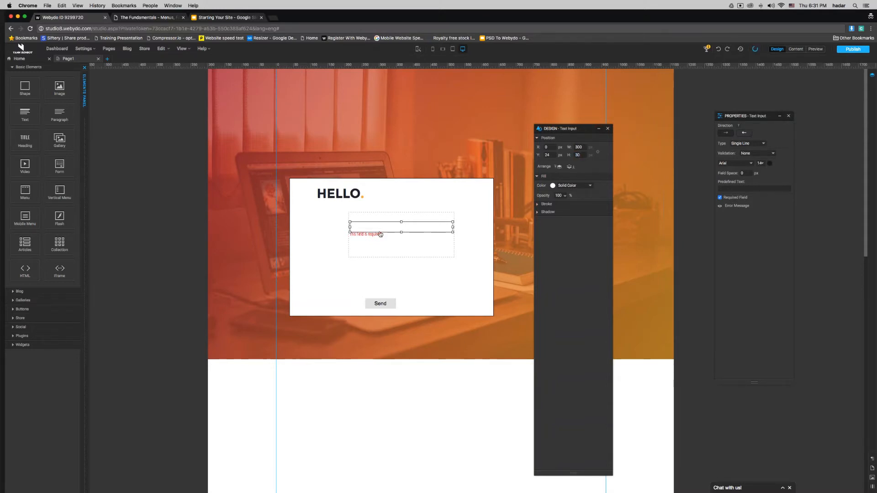
Step: Hide the input's red required-field error message with the eye icon
{"action": "left_click", "coordinate": [379, 234]}
{"action": "left_click_drag", "start_coordinate": [376, 235], "coordinate": [376, 237]}
{"action": "left_click", "coordinate": [381, 228]}
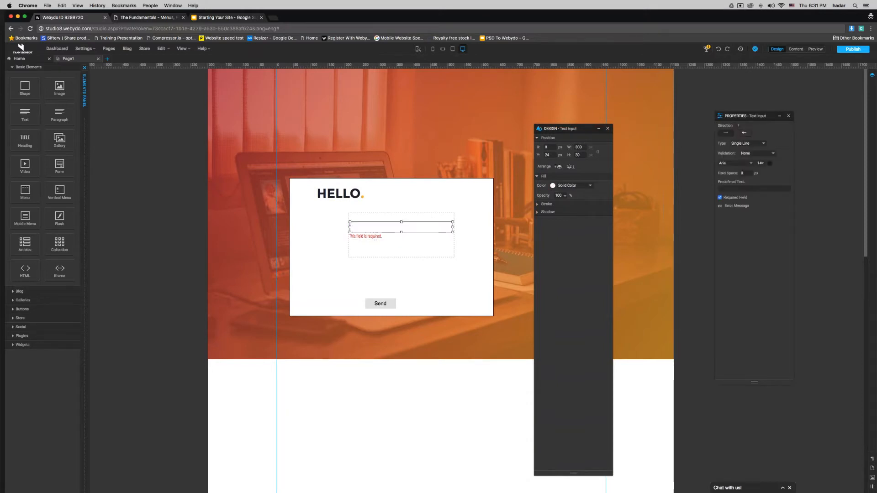
{"action": "left_click", "coordinate": [374, 236]}
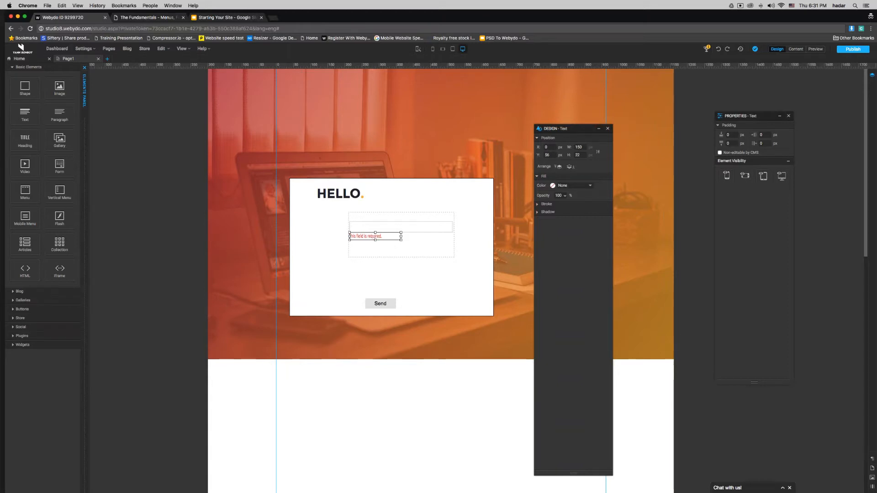
{"action": "left_click", "coordinate": [373, 227]}
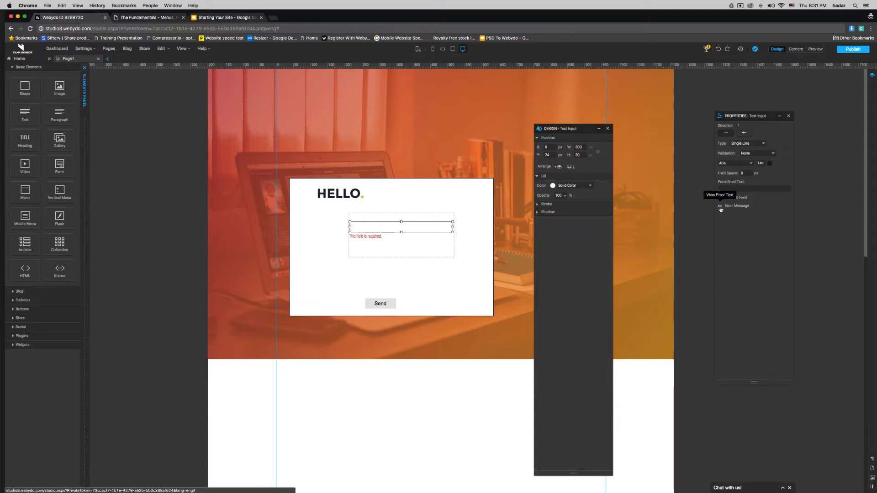
{"action": "left_click", "coordinate": [720, 207]}
{"action": "left_click", "coordinate": [402, 253]}
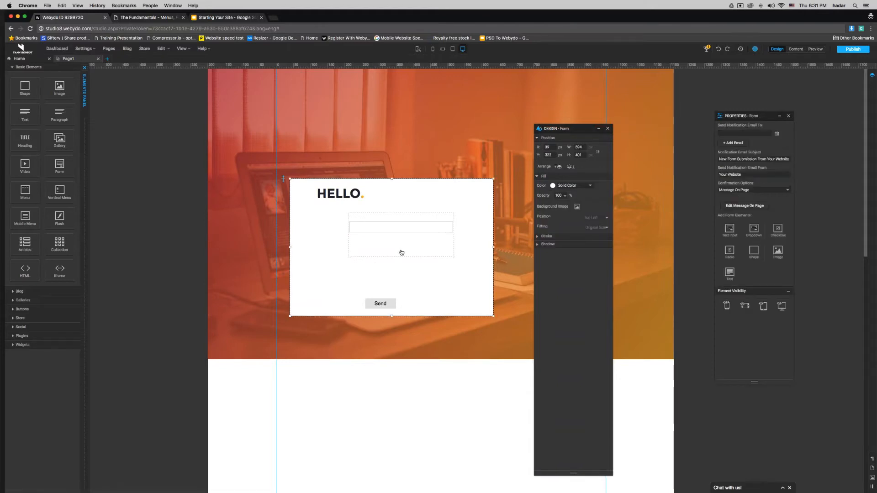
Step: Move the input group up so it sits under the HELLO heading
{"action": "left_click", "coordinate": [402, 253]}
{"action": "left_click_drag", "start_coordinate": [401, 257], "coordinate": [399, 239]}
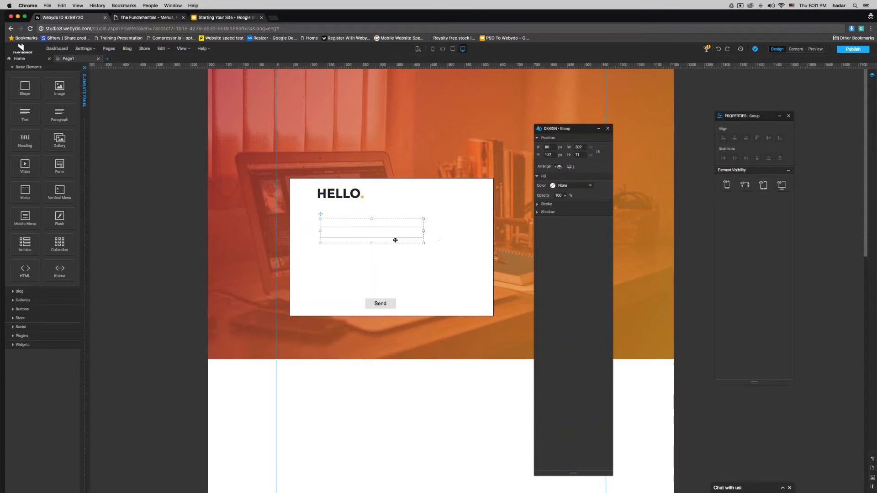
{"action": "left_click", "coordinate": [401, 237]}
{"action": "left_click", "coordinate": [402, 237]}
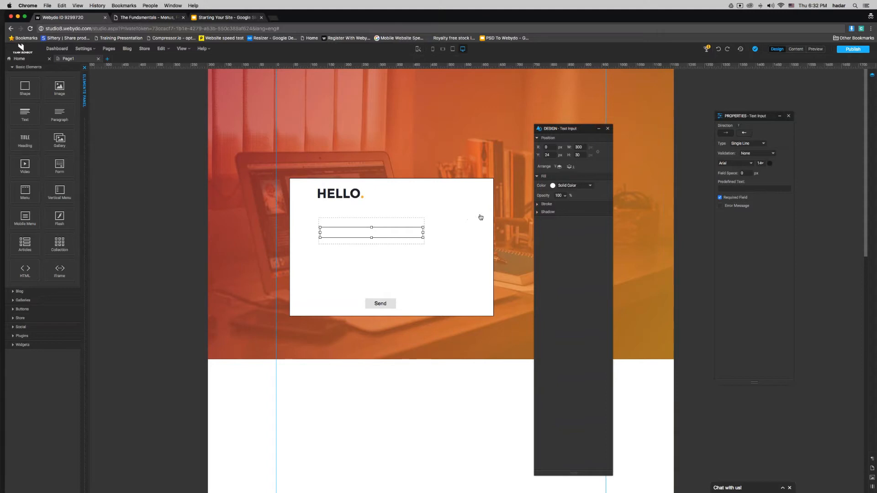
Step: Give the input the predefined text 'Enter your name' and 10 px field space
{"action": "left_click", "coordinate": [736, 187]}
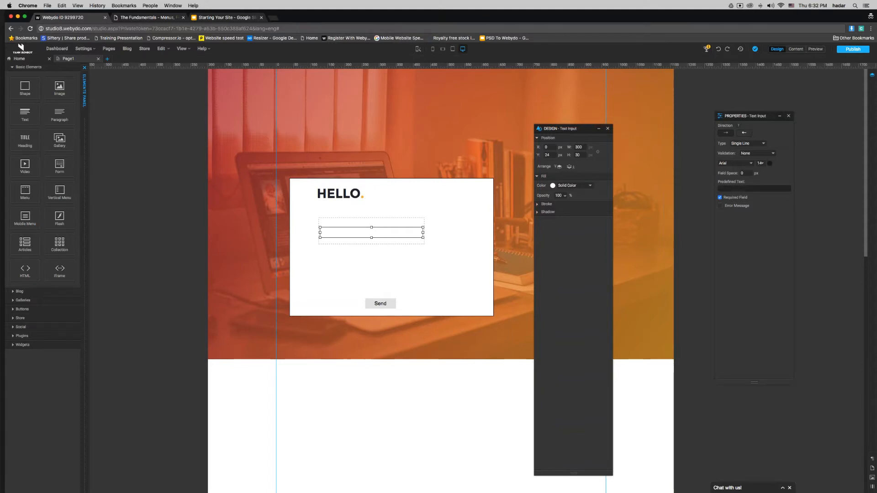
{"action": "type", "text": "Enter your name"}
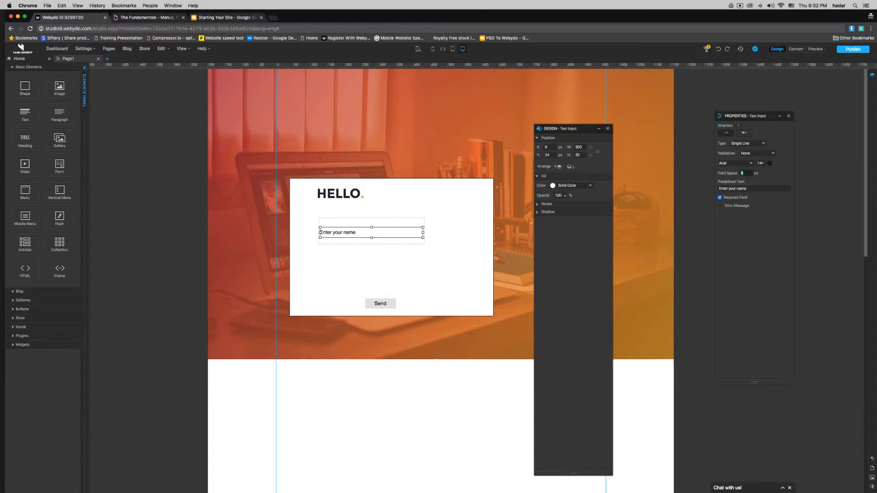
{"action": "type", "text": "10"}
{"action": "left_click", "coordinate": [324, 222]}
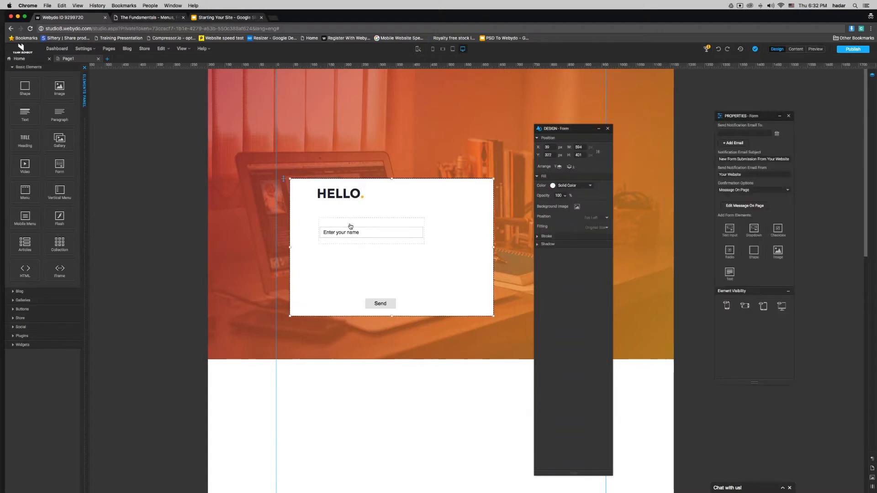
Step: Delete the old input group and add a new text input, widened to 376 px
{"action": "left_click", "coordinate": [357, 226]}
{"action": "key", "text": "Delete"}
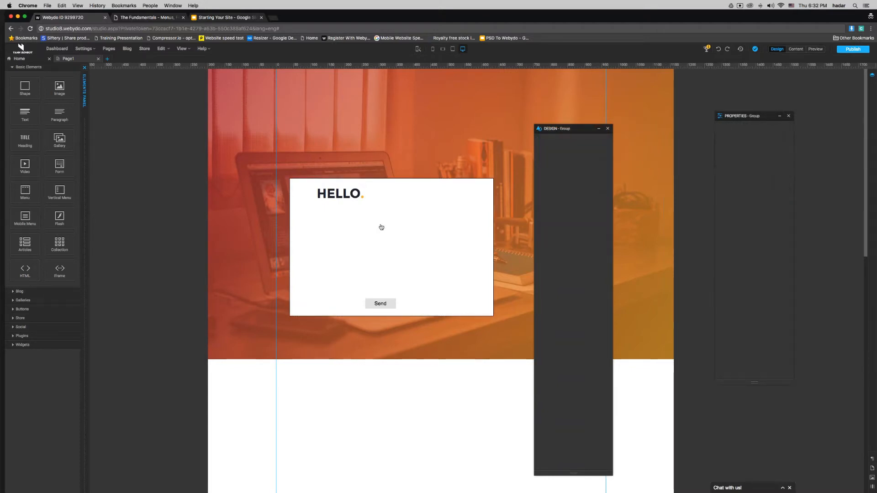
{"action": "left_click", "coordinate": [357, 225]}
{"action": "left_click_drag", "start_coordinate": [480, 240], "coordinate": [328, 227]}
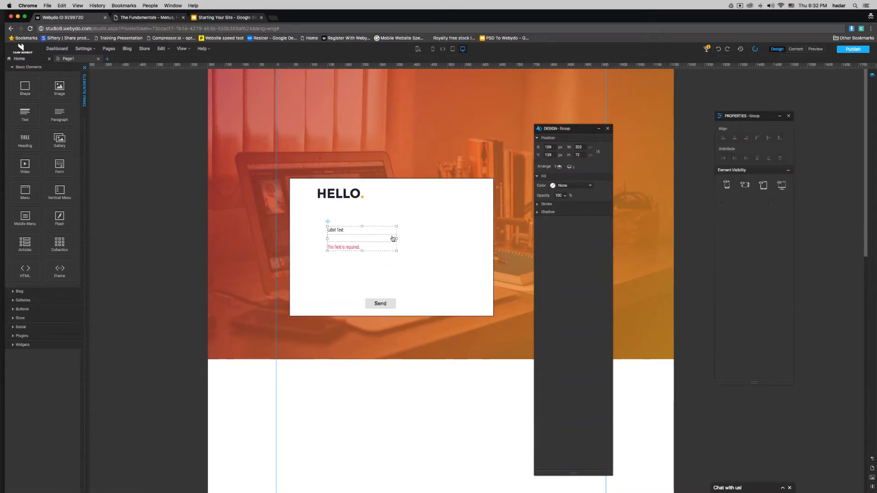
{"action": "left_click", "coordinate": [217, 17]}
{"action": "left_click", "coordinate": [154, 17]}
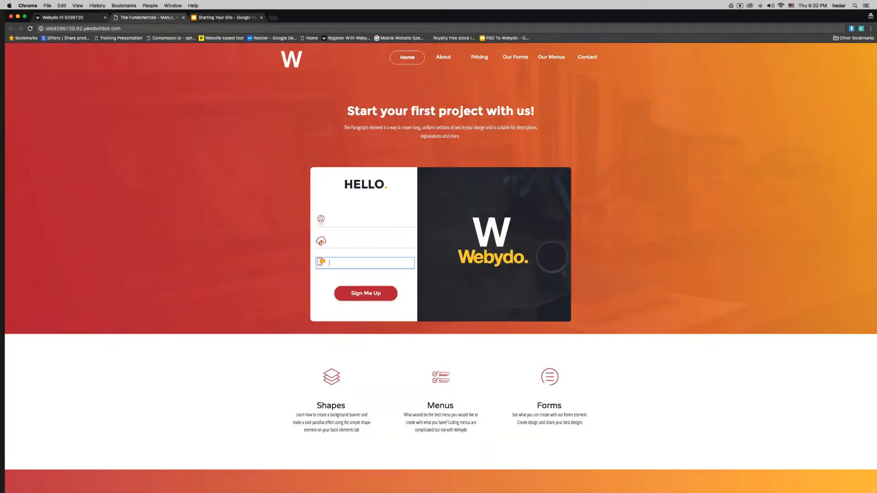
{"action": "left_click", "coordinate": [330, 221]}
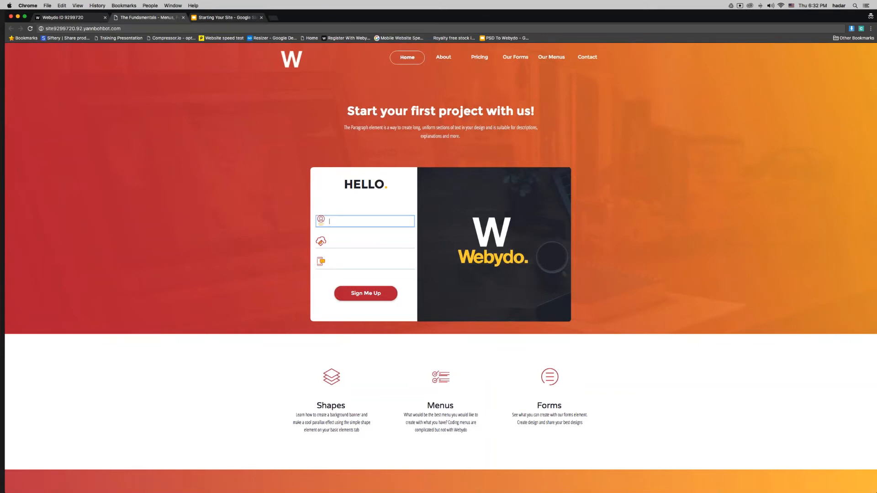
{"action": "left_click", "coordinate": [78, 17]}
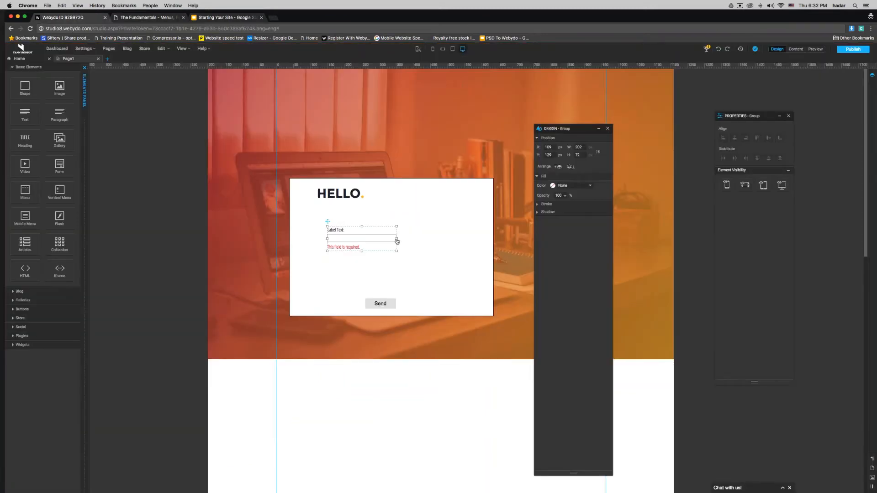
{"action": "left_click_drag", "start_coordinate": [397, 241], "coordinate": [460, 238]}
Step: Set the new text input to 350 px wide and 30 px high
{"action": "left_click", "coordinate": [365, 238]}
{"action": "left_click", "coordinate": [366, 239]}
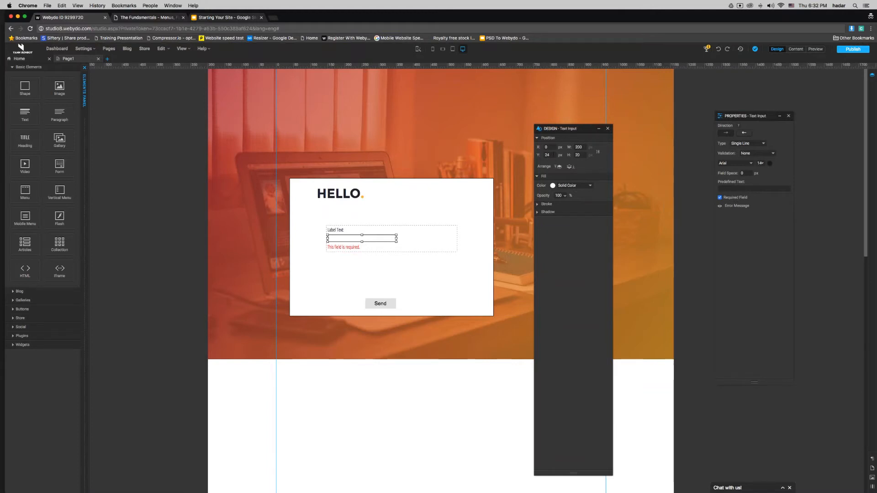
{"action": "left_click_drag", "start_coordinate": [583, 147], "coordinate": [566, 148]}
{"action": "type", "text": "300"}
{"action": "key", "text": "Return"}
{"action": "type", "text": "350"}
{"action": "key", "text": "Return"}
{"action": "key", "text": "Tab"}
{"action": "type", "text": "35"}
{"action": "key", "text": "Return"}
{"action": "type", "text": "30"}
{"action": "key", "text": "Return"}
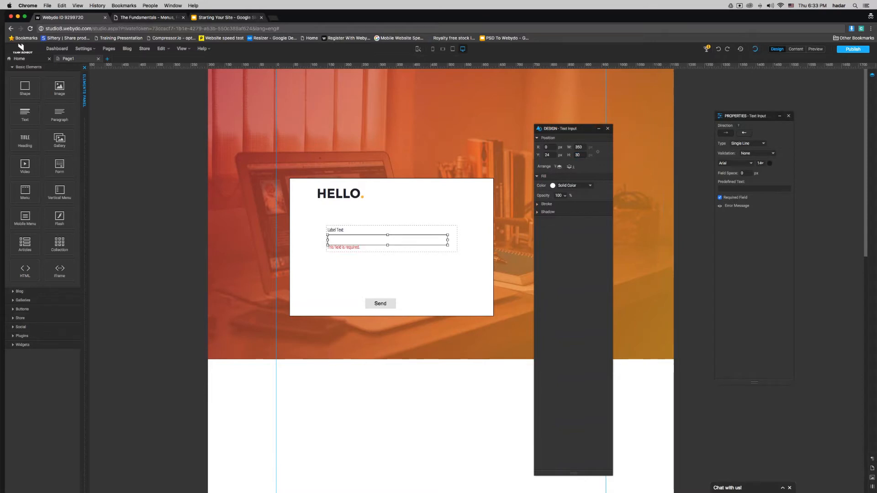
Step: Uncheck Required Field and select the 'Label Text' wording above the input
{"action": "left_click", "coordinate": [720, 197]}
{"action": "left_click", "coordinate": [341, 230]}
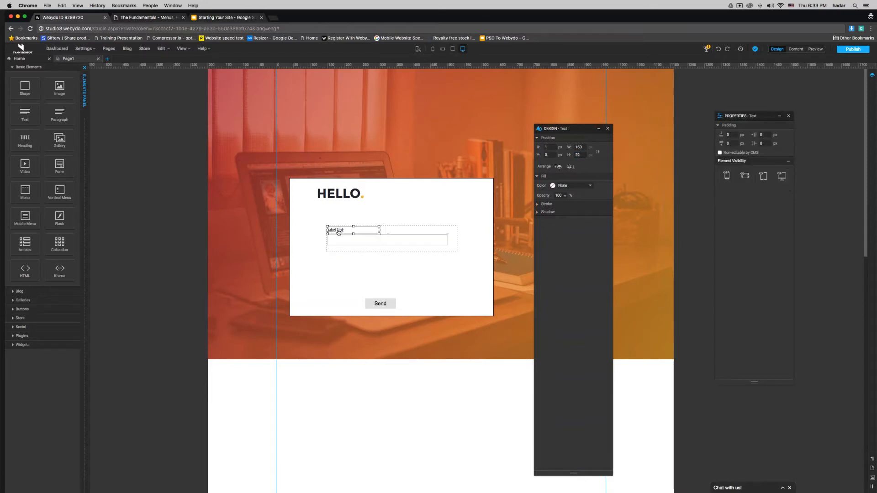
{"action": "left_click", "coordinate": [341, 229]}
{"action": "left_click_drag", "start_coordinate": [343, 229], "coordinate": [329, 230]}
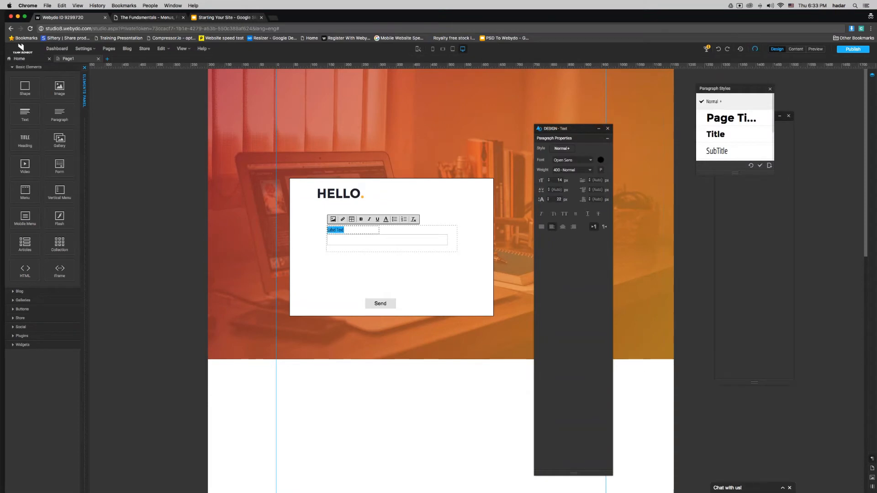
Step: Delete the label wording and open the Downloads file picker to upload a label image
{"action": "key", "text": "BackSpace"}
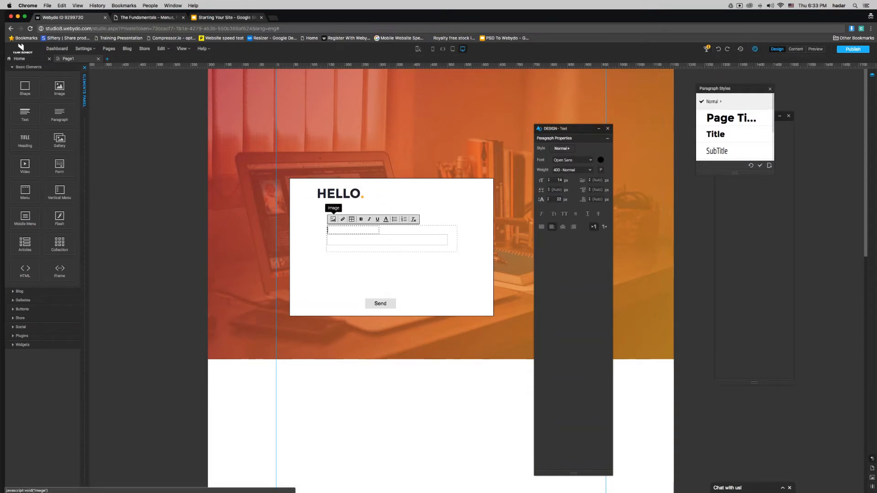
{"action": "left_click", "coordinate": [333, 220]}
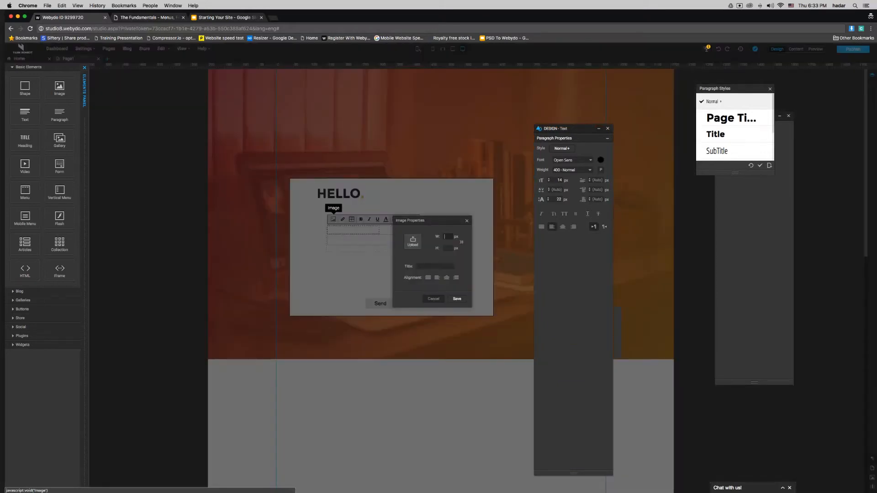
{"action": "left_click", "coordinate": [413, 242]}
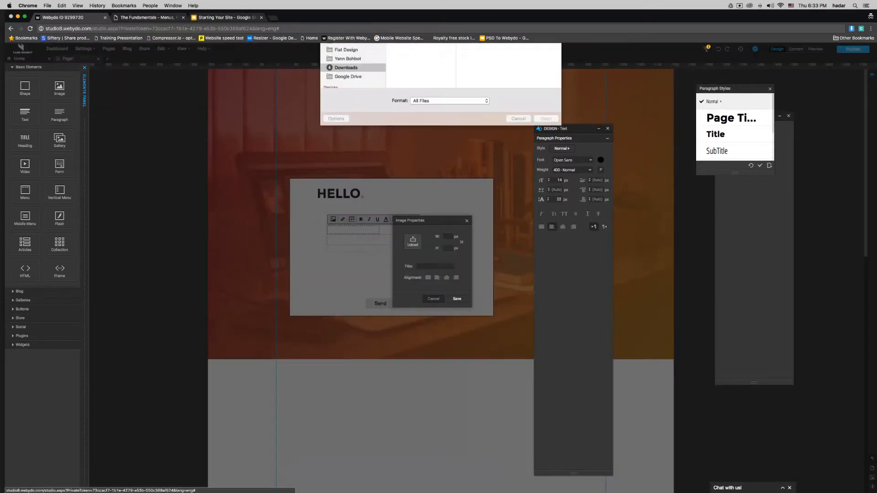
{"action": "left_click_drag", "start_coordinate": [441, 194], "coordinate": [440, 329]}
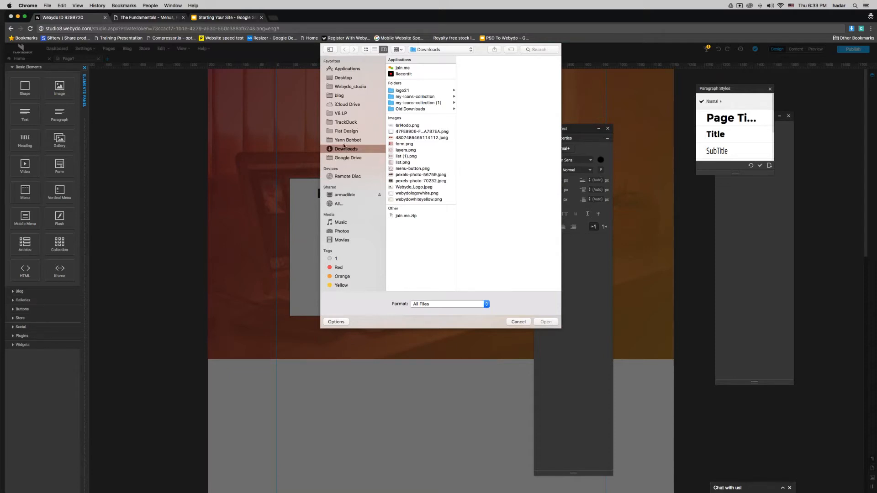
Step: Insert icons/user.png into the text element above the input, resized to 30 px wide
{"action": "left_click", "coordinate": [345, 140]}
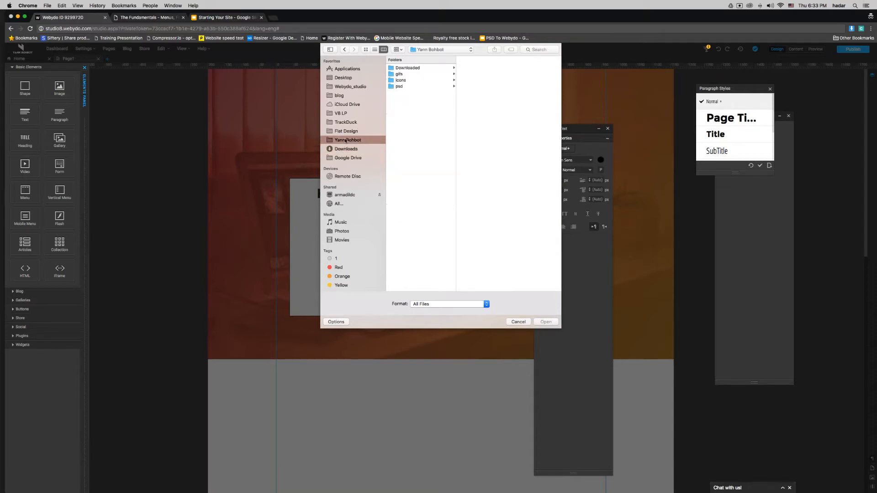
{"action": "left_click", "coordinate": [406, 80]}
{"action": "left_click", "coordinate": [479, 81]}
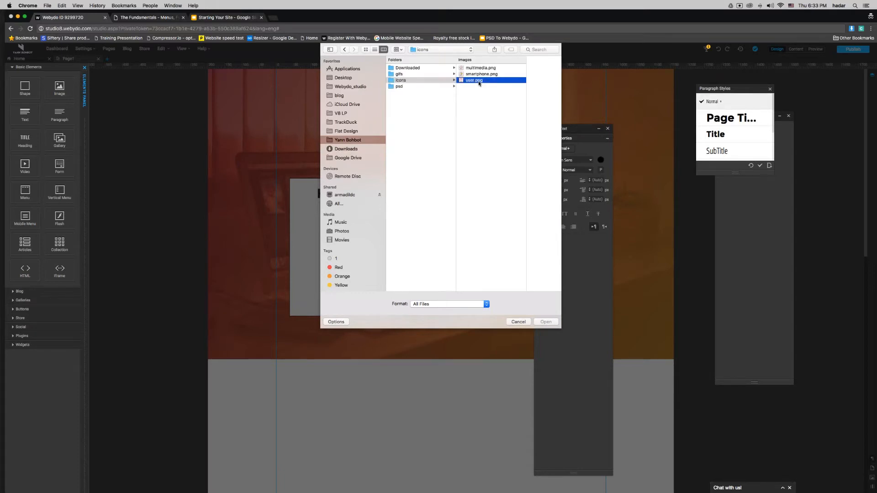
{"action": "key", "text": "Return"}
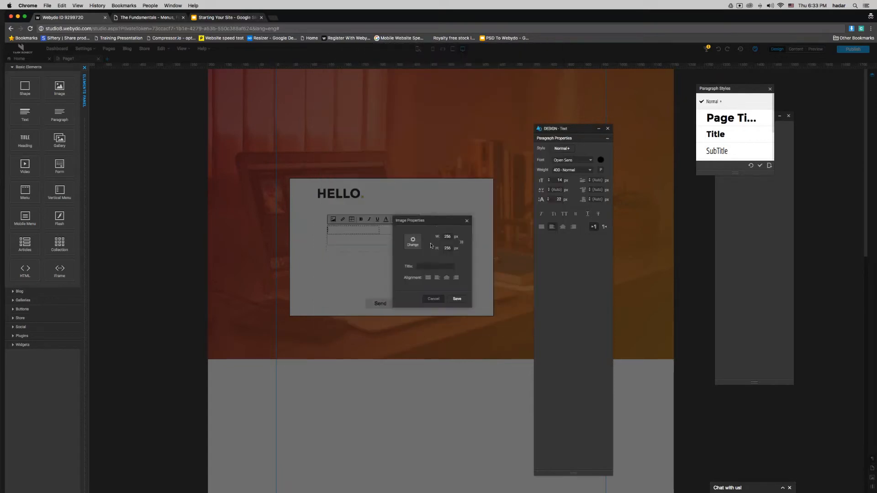
{"action": "double_click", "coordinate": [450, 237]}
{"action": "type", "text": "30"}
{"action": "left_click", "coordinate": [457, 300]}
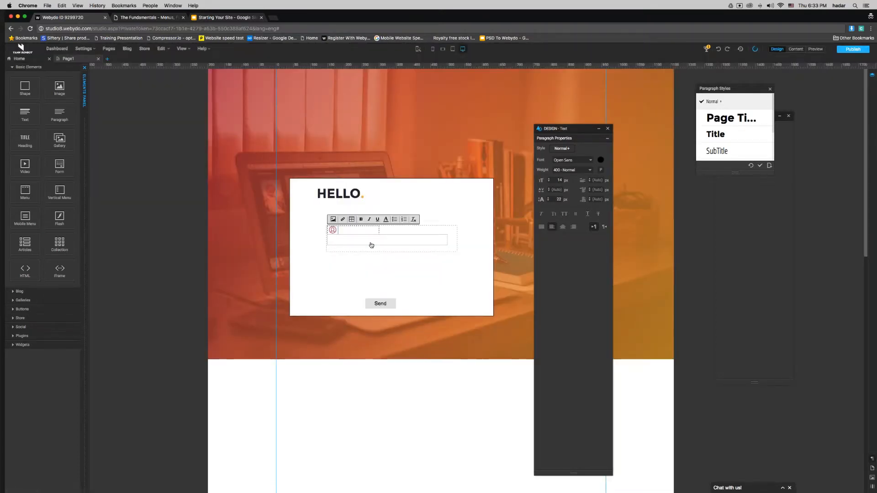
Step: Nudge the input field down and narrow the icon's text box to about 41 px
{"action": "left_click", "coordinate": [424, 242]}
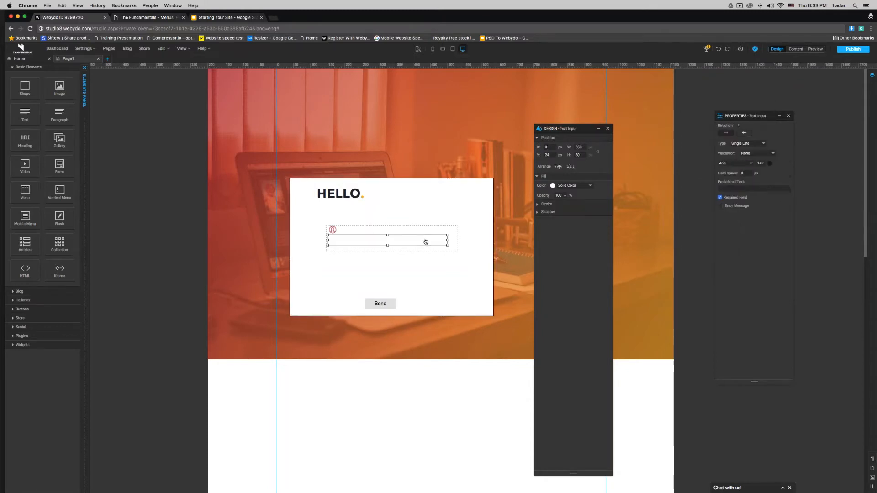
{"action": "key", "text": "Down"}
{"action": "key", "text": "Down"}
{"action": "key", "text": "Down"}
{"action": "key", "text": "Down"}
{"action": "key", "text": "Down"}
{"action": "key", "text": "Down"}
{"action": "key", "text": "Down"}
{"action": "key", "text": "Down"}
{"action": "key", "text": "Down"}
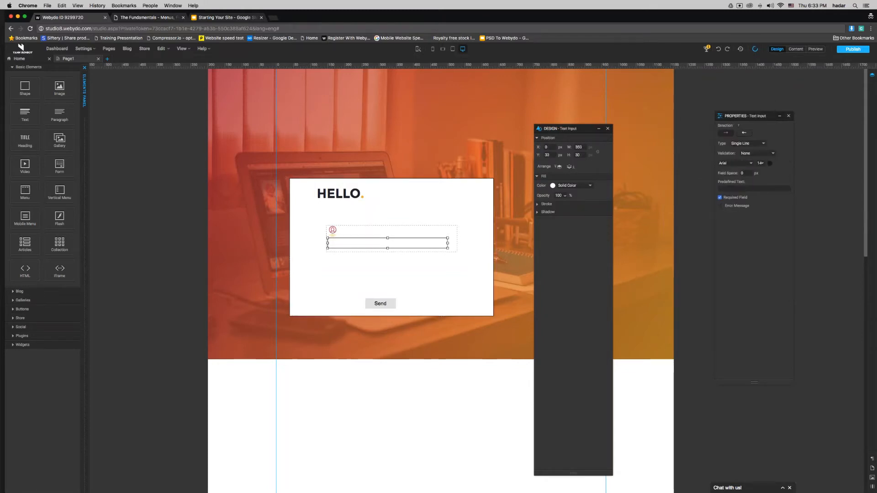
{"action": "left_click", "coordinate": [335, 231]}
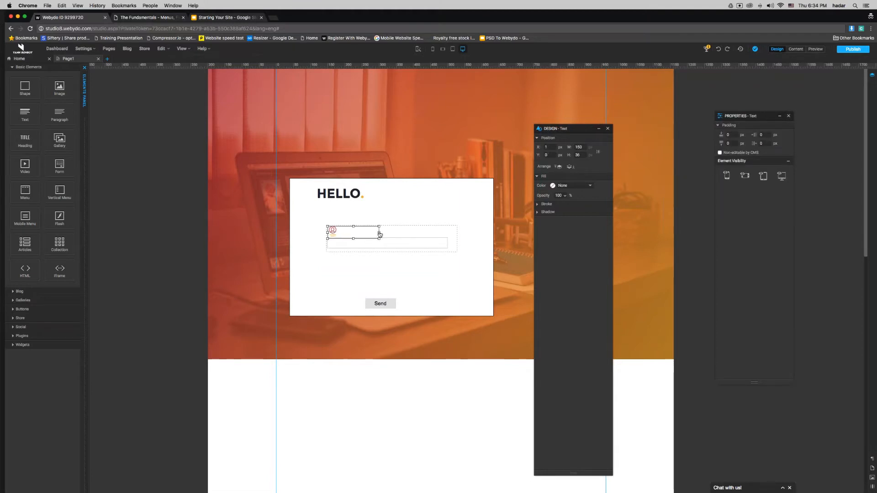
{"action": "left_click_drag", "start_coordinate": [379, 234], "coordinate": [340, 235]}
Step: Reopen and save the inline icon's image settings, then reselect the text input field
{"action": "double_click", "coordinate": [333, 234]}
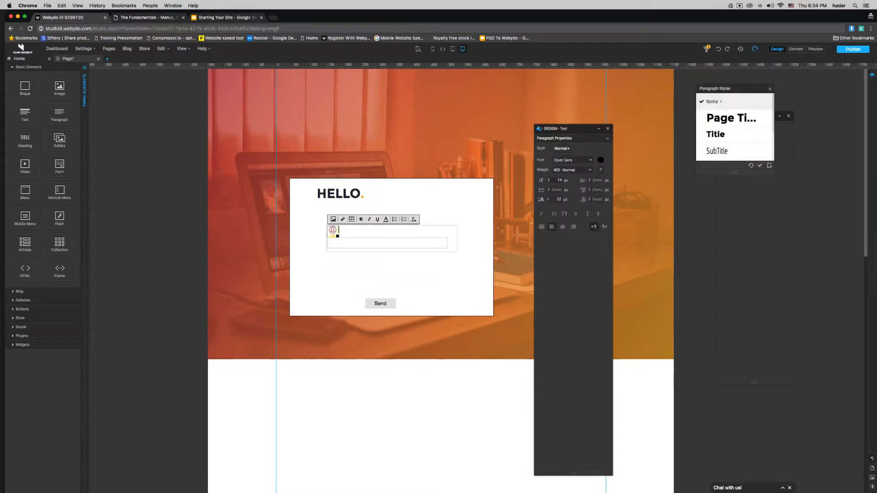
{"action": "double_click", "coordinate": [333, 231]}
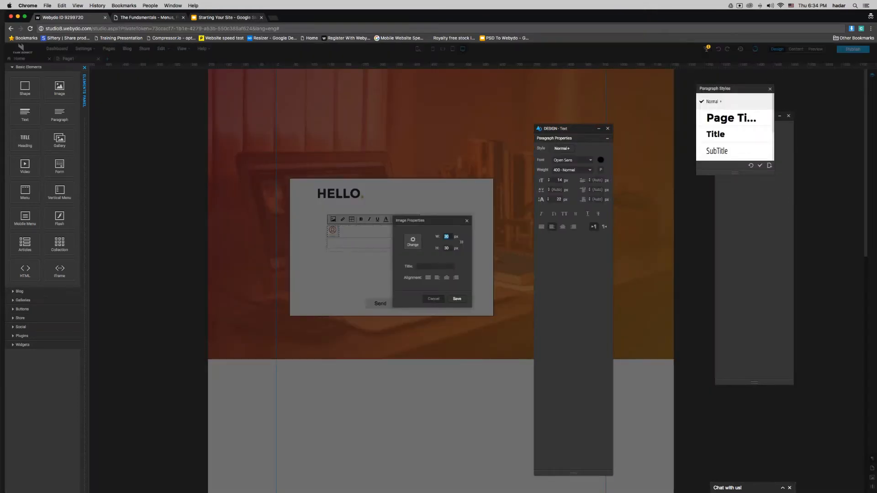
{"action": "left_click", "coordinate": [457, 298]}
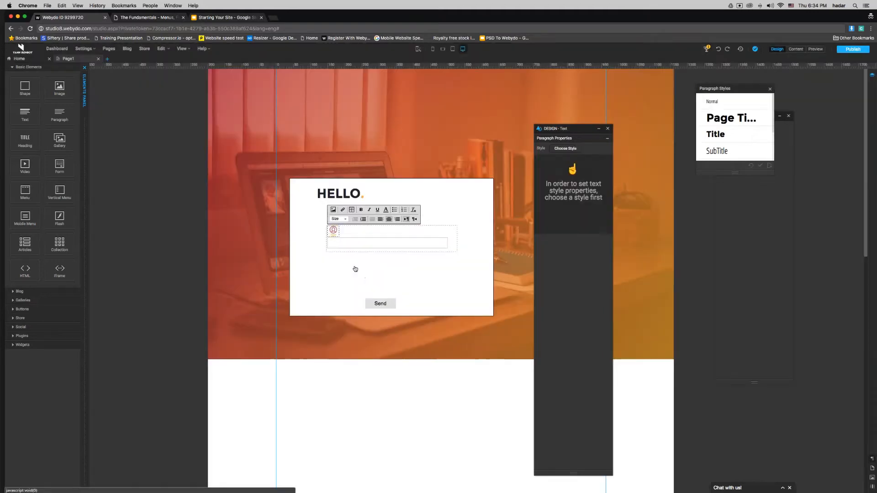
{"action": "left_click", "coordinate": [354, 263]}
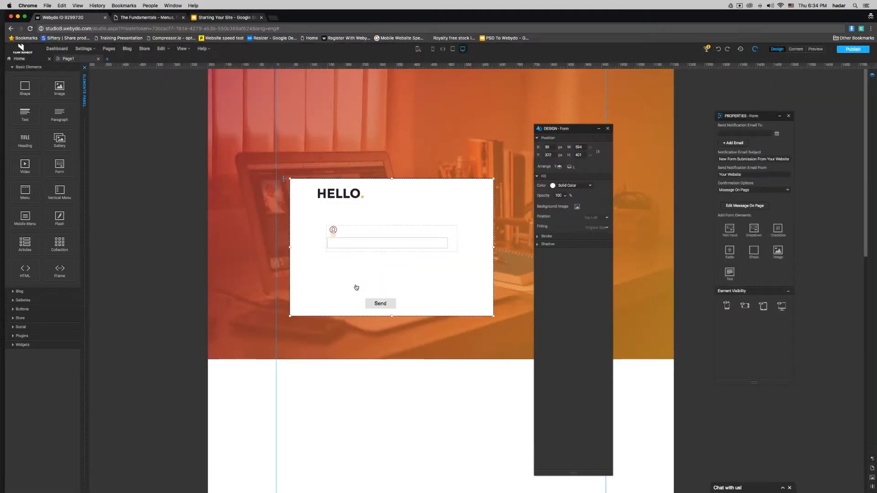
{"action": "left_click", "coordinate": [360, 244]}
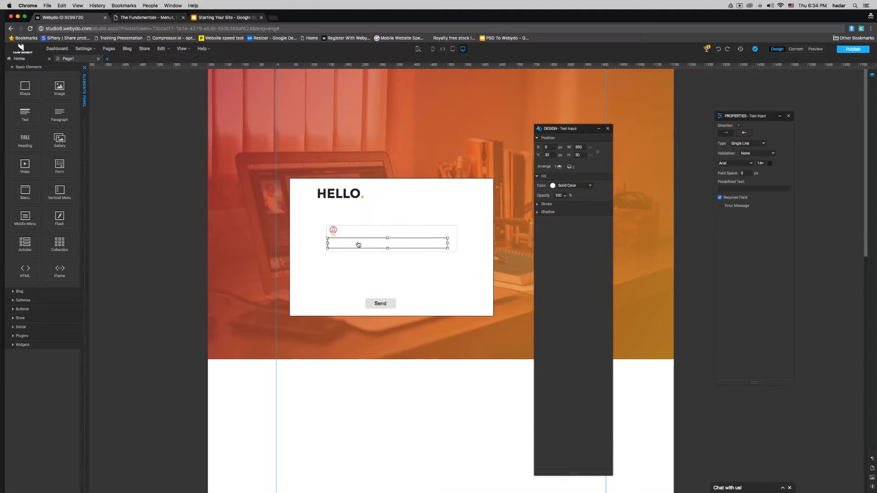
Step: Make the input underline-only (0 px stroke, 1 px bottom stroke) with 35 px field spacing
{"action": "left_click", "coordinate": [542, 204]}
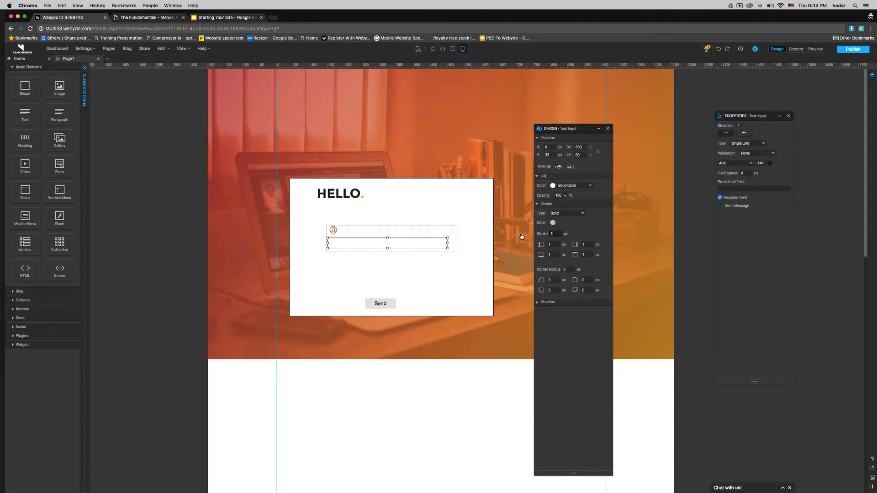
{"action": "key", "text": "BackSpace"}
{"action": "type", "text": "0"}
{"action": "key", "text": "Return"}
{"action": "left_click_drag", "start_coordinate": [552, 256], "coordinate": [538, 257]}
{"action": "type", "text": "1"}
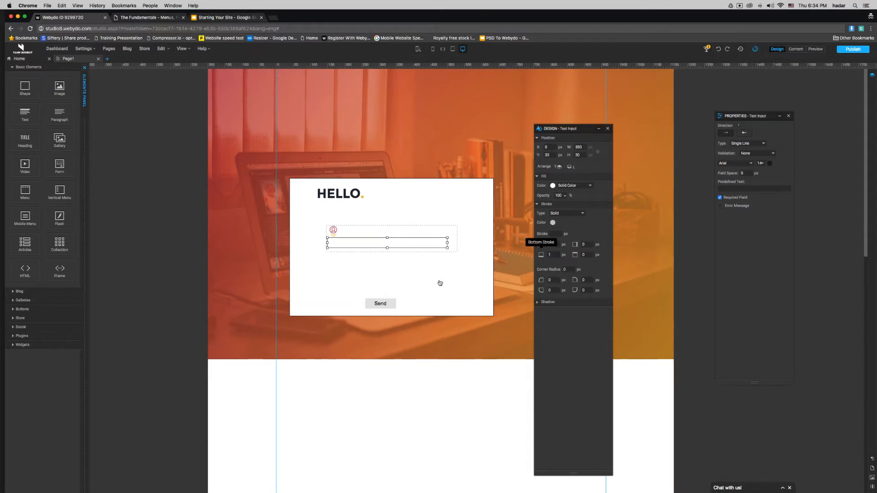
{"action": "left_click", "coordinate": [385, 259]}
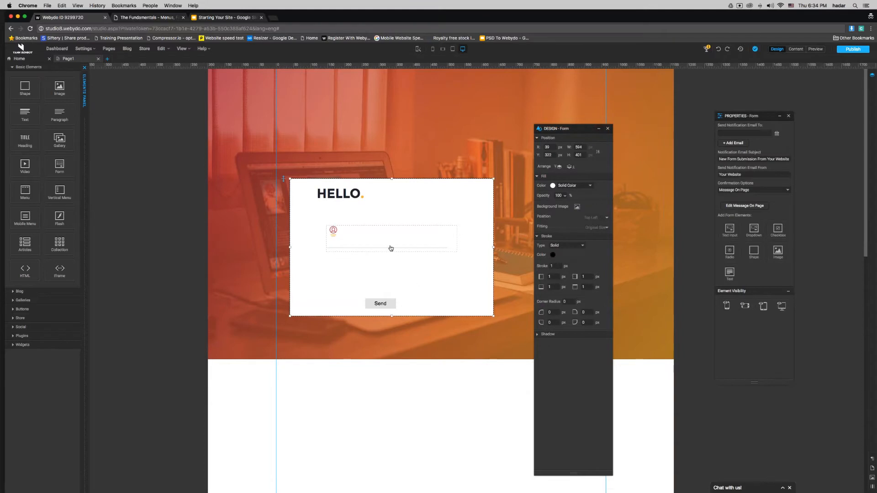
{"action": "left_click", "coordinate": [389, 248]}
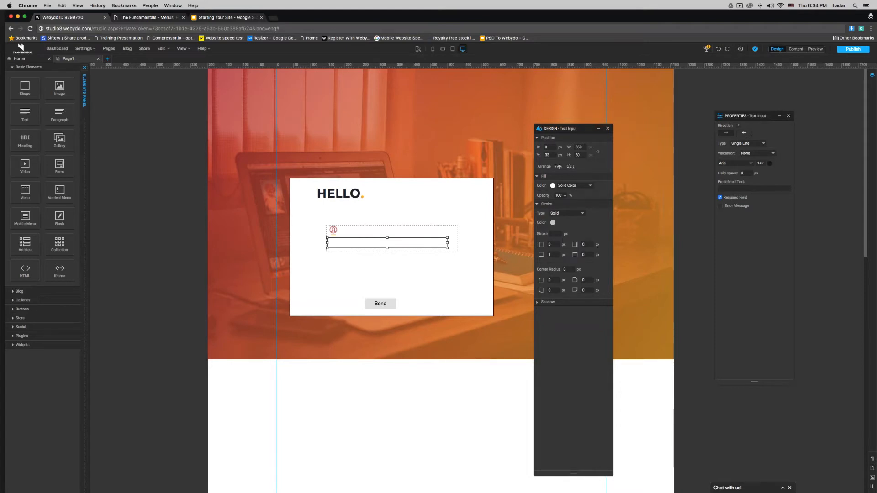
{"action": "left_click", "coordinate": [741, 174]}
{"action": "type", "text": "35"}
Step: Move the user icon down into the field, bring it to front, and publish
{"action": "left_click", "coordinate": [333, 232]}
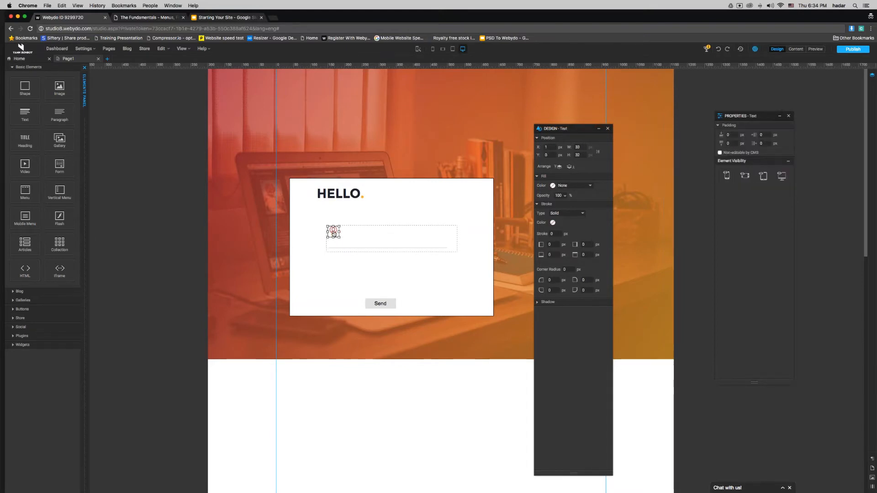
{"action": "key", "text": "shift+Down"}
{"action": "key", "text": "shift+Down"}
{"action": "key", "text": "shift+Down"}
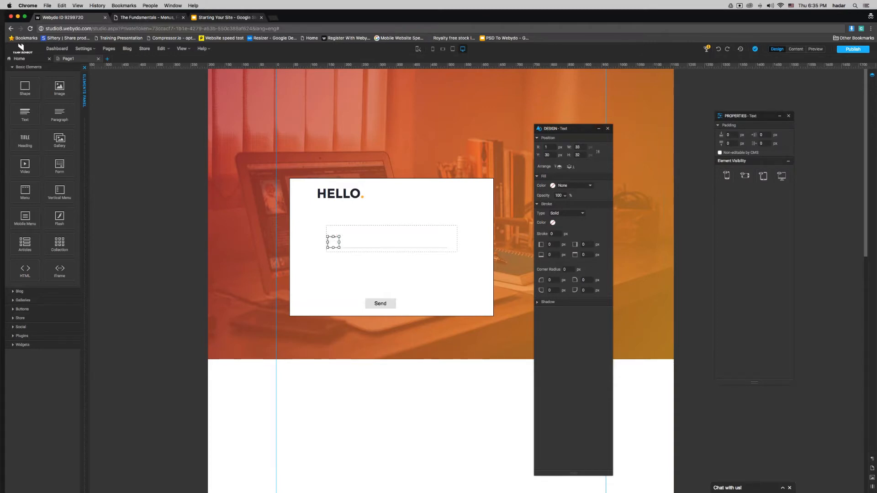
{"action": "left_click", "coordinate": [559, 167]}
{"action": "left_click", "coordinate": [310, 243]}
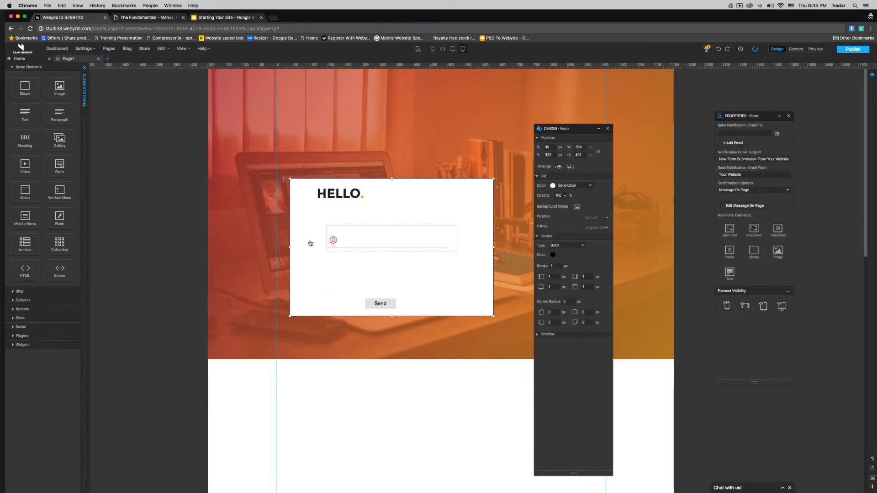
{"action": "left_click", "coordinate": [850, 50]}
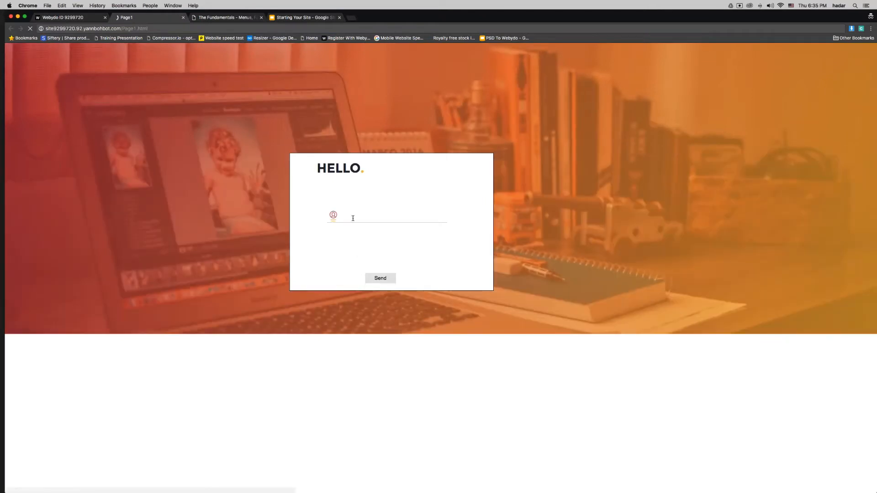
Step: Test the published HELLO form's field in Chrome, then go back to the Webydo editor
{"action": "left_click", "coordinate": [353, 218]}
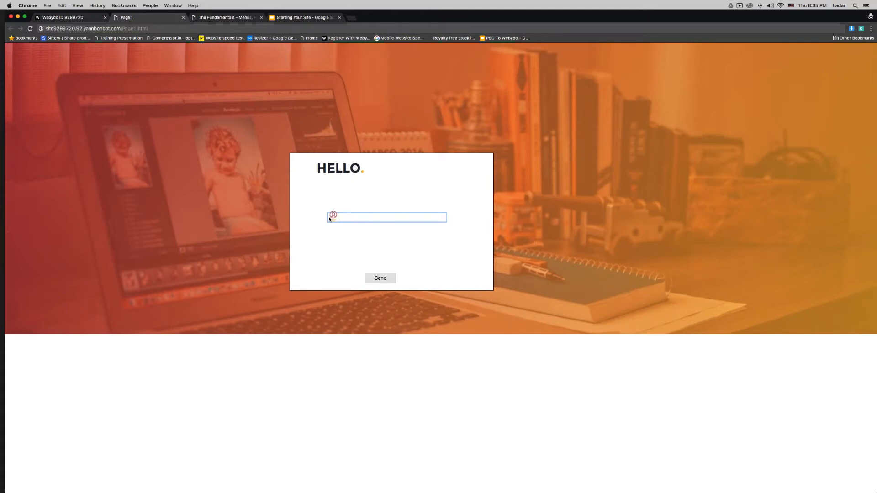
{"action": "left_click", "coordinate": [64, 17]}
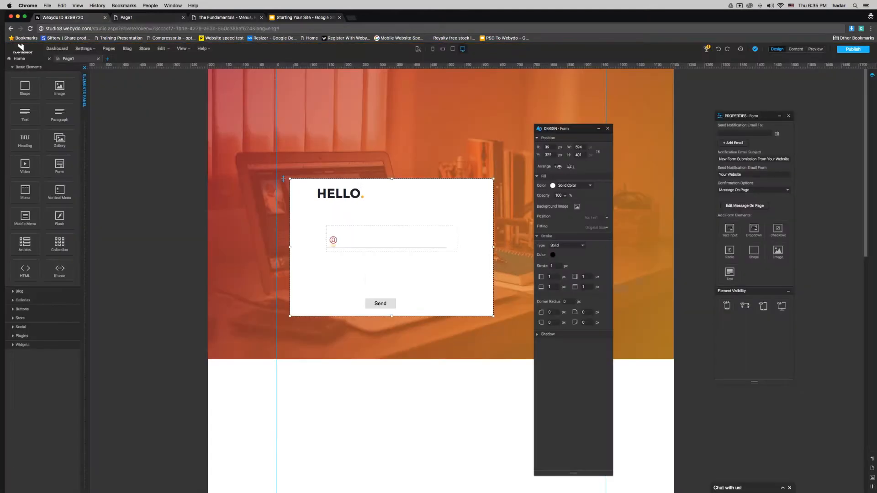
Step: Set the input field height to 35 px, nudge it up, and republish the site
{"action": "left_click", "coordinate": [380, 246]}
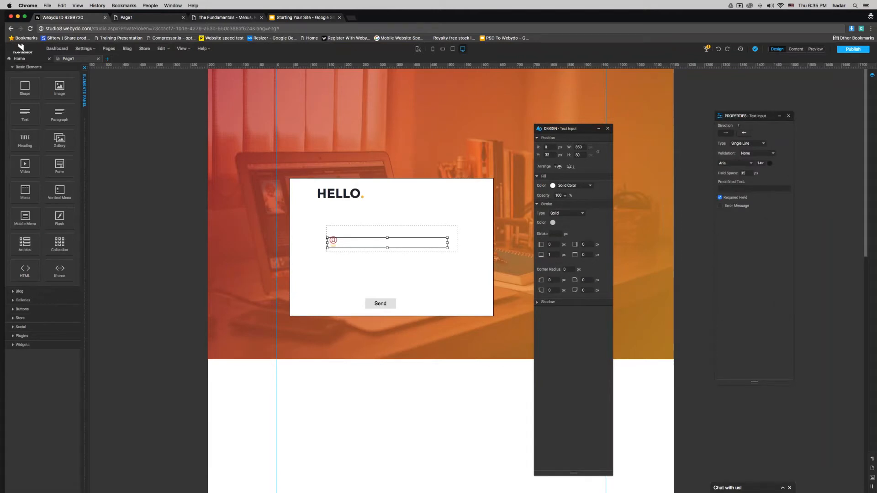
{"action": "type", "text": "35"}
{"action": "key", "text": "Return"}
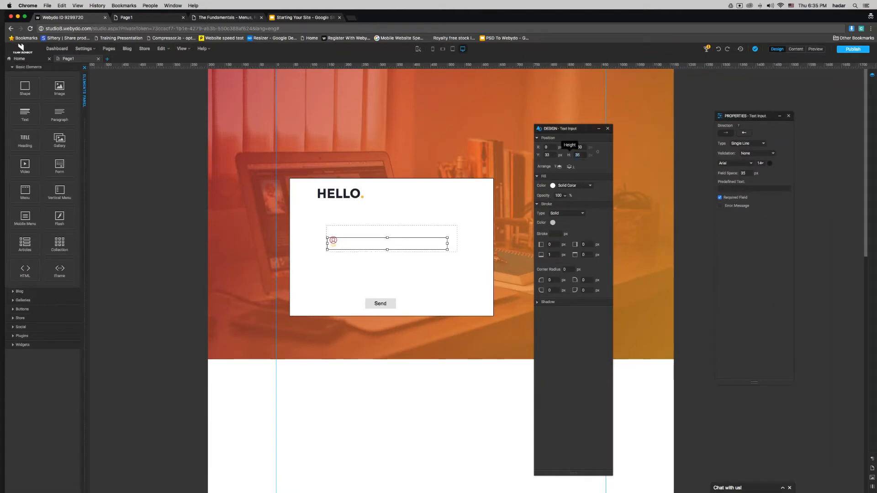
{"action": "key", "text": "Up"}
{"action": "key", "text": "Up"}
{"action": "key", "text": "Up"}
{"action": "key", "text": "Up"}
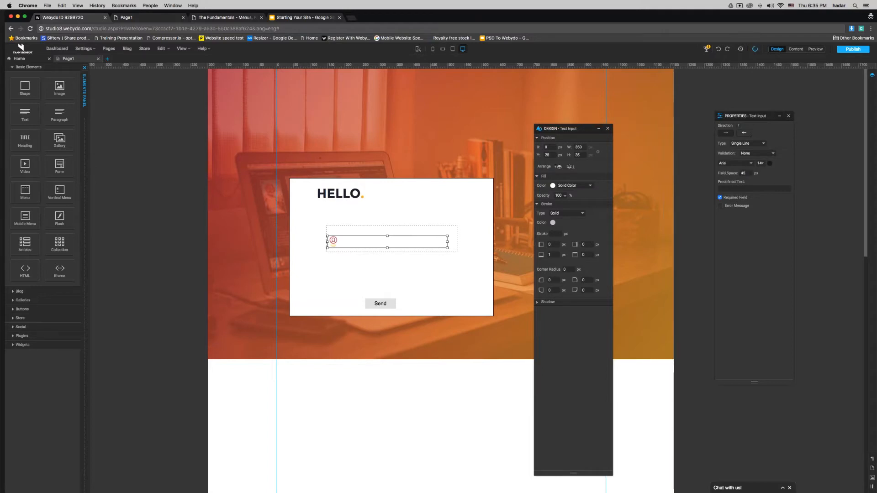
{"action": "left_click", "coordinate": [454, 282]}
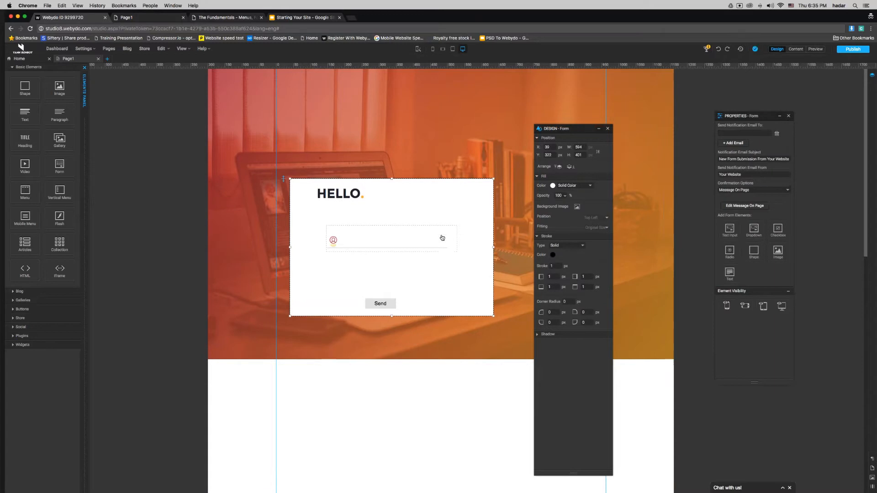
{"action": "left_click", "coordinate": [853, 49]}
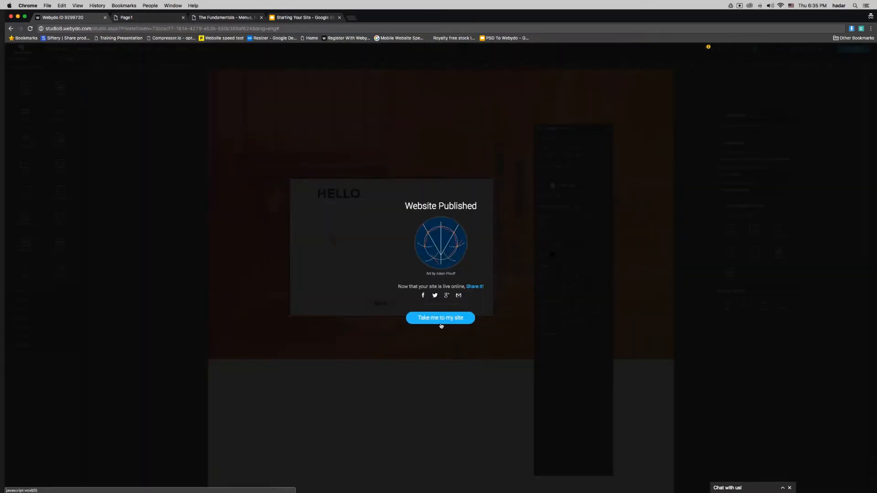
Step: Open the republished site and type a test full name into the form's field
{"action": "left_click", "coordinate": [440, 325]}
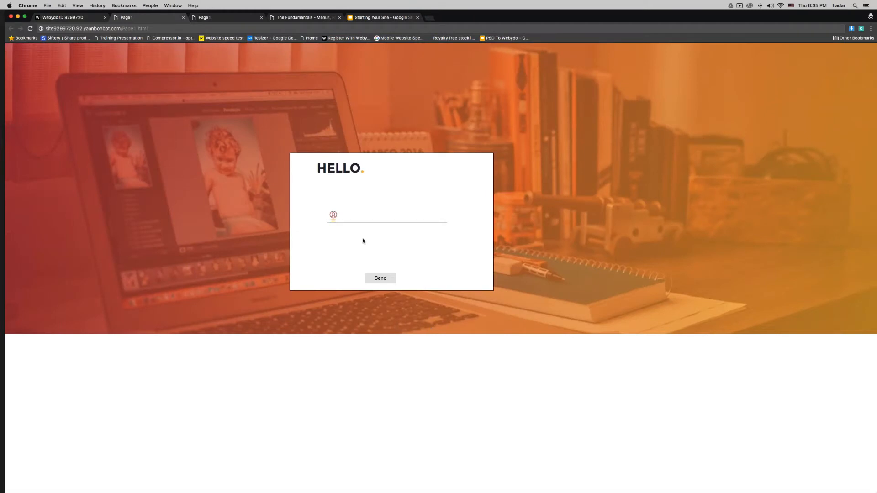
{"action": "left_click", "coordinate": [342, 217]}
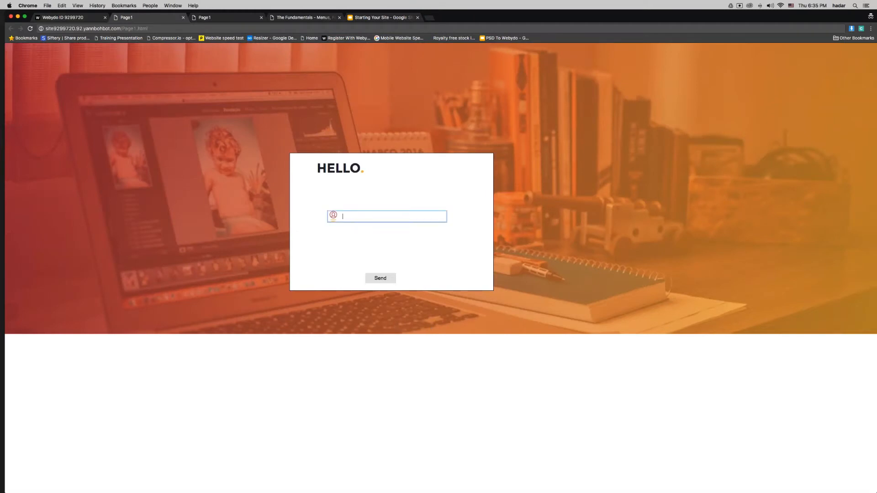
Step: Change the text input's font from Arial to Ubuntu and publish the site
{"action": "left_click", "coordinate": [82, 19]}
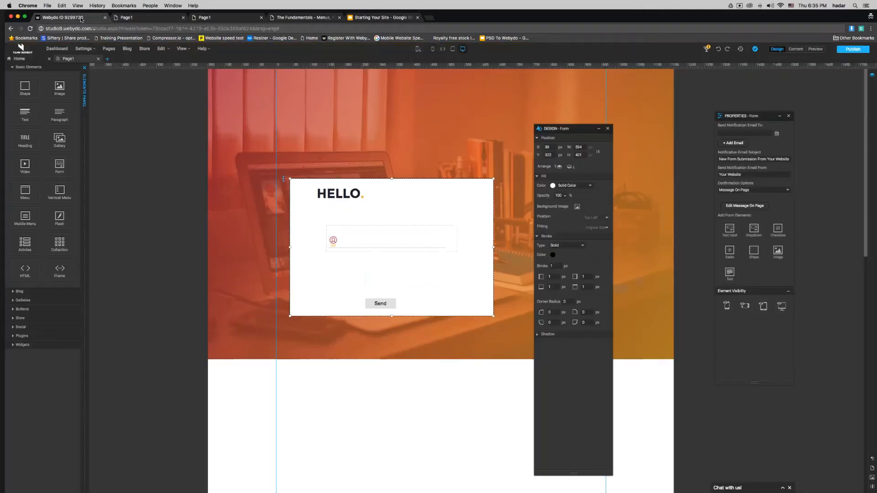
{"action": "left_click", "coordinate": [383, 245]}
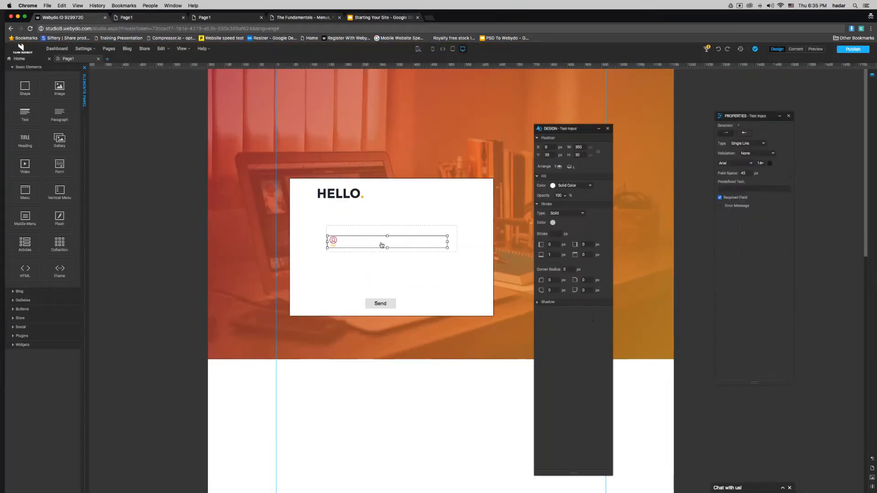
{"action": "left_click_drag", "start_coordinate": [730, 118], "coordinate": [379, 132]}
{"action": "left_click", "coordinate": [383, 177]}
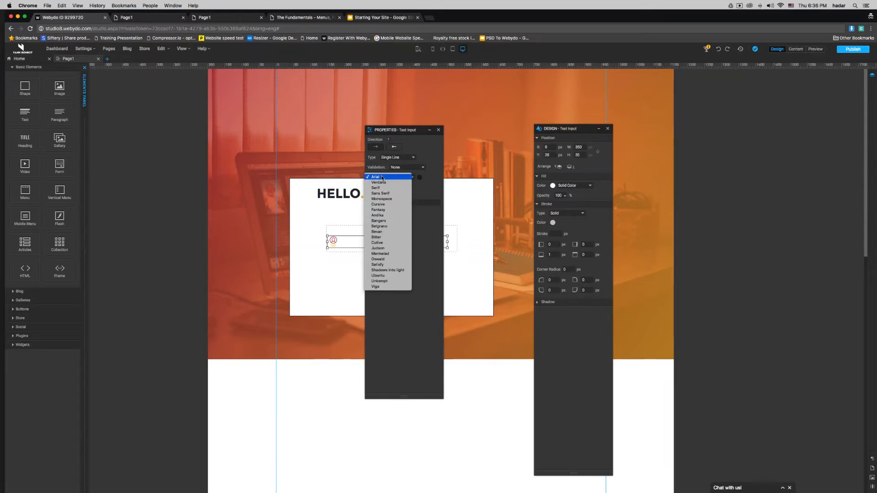
{"action": "left_click", "coordinate": [397, 276]}
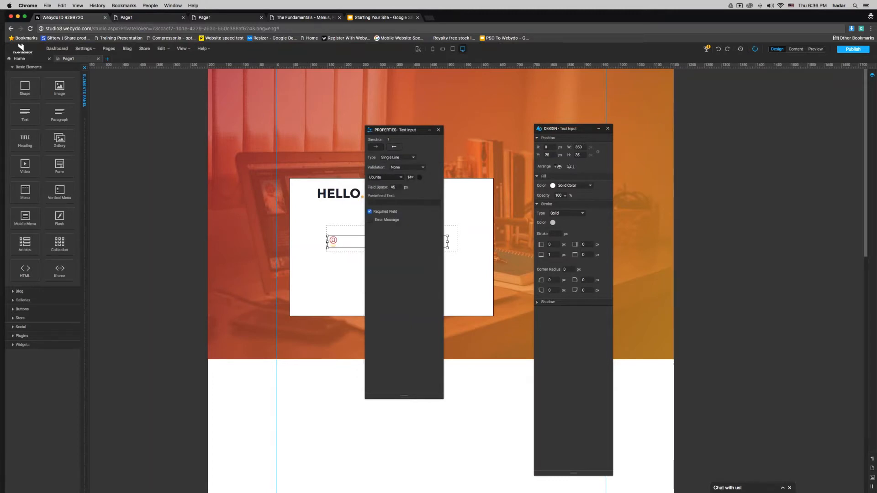
{"action": "left_click", "coordinate": [438, 130]}
{"action": "left_click", "coordinate": [852, 49]}
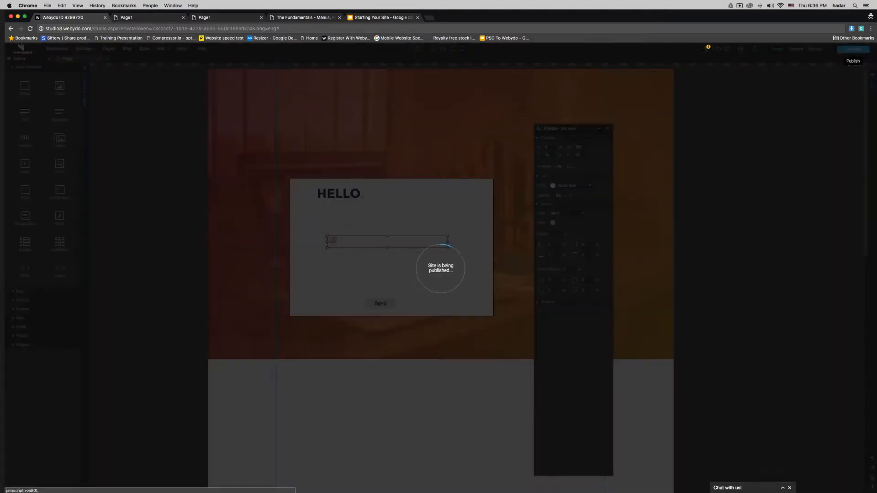
Step: Open the live site, type a test full name in the field, and return to the editor
{"action": "left_click", "coordinate": [456, 319]}
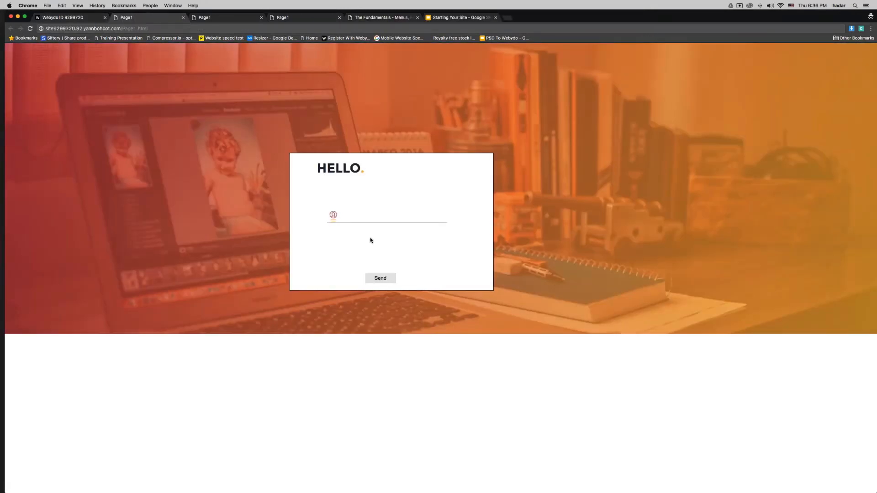
{"action": "left_click", "coordinate": [369, 217]}
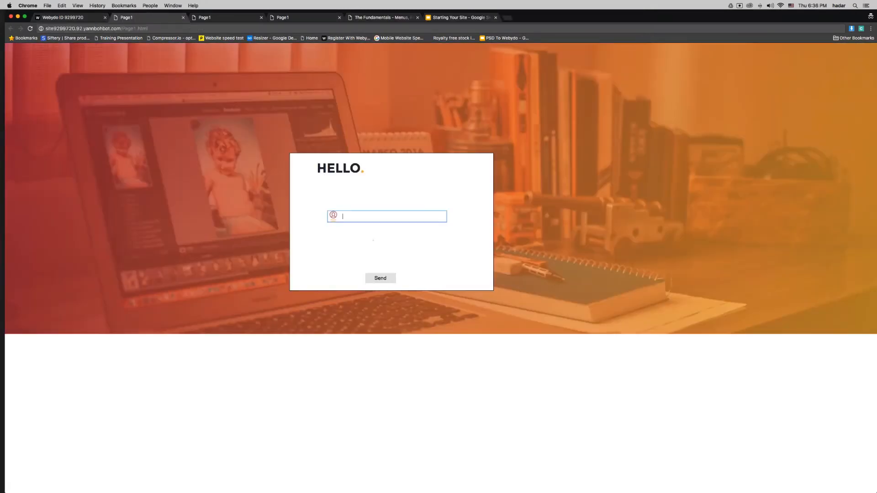
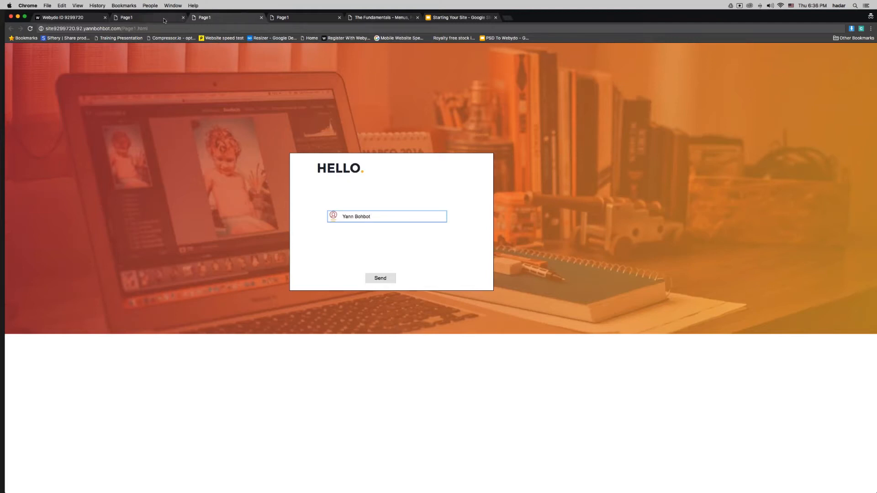
{"action": "left_click", "coordinate": [80, 18]}
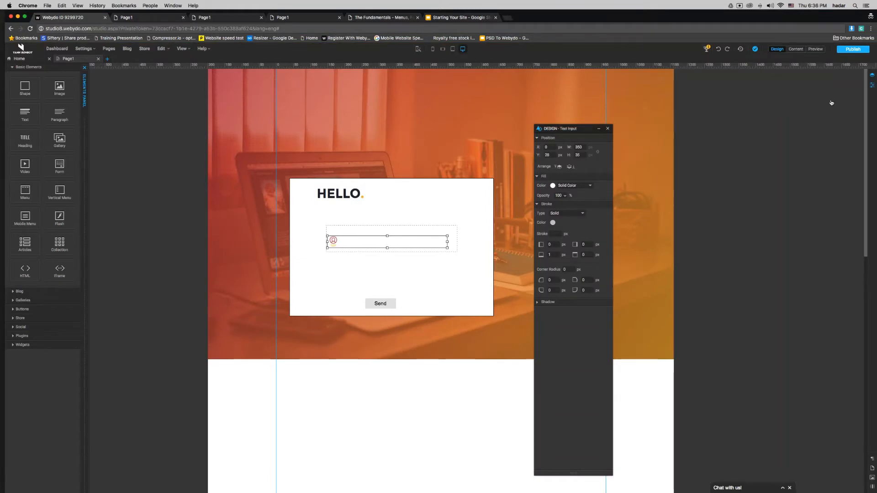
Step: Set the field's text colour to dark grey 333333, then reopen the picker and choose red
{"action": "left_click", "coordinate": [873, 88]}
{"action": "left_click_drag", "start_coordinate": [840, 84], "coordinate": [272, 151]}
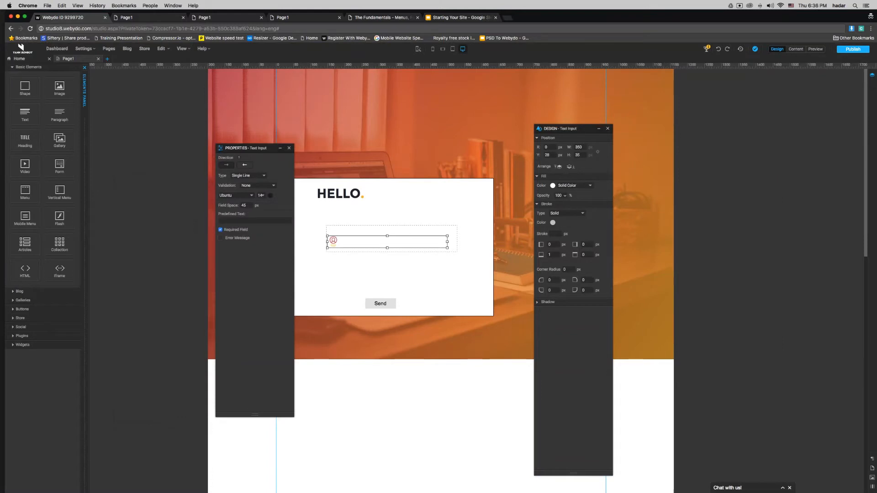
{"action": "left_click", "coordinate": [271, 196]}
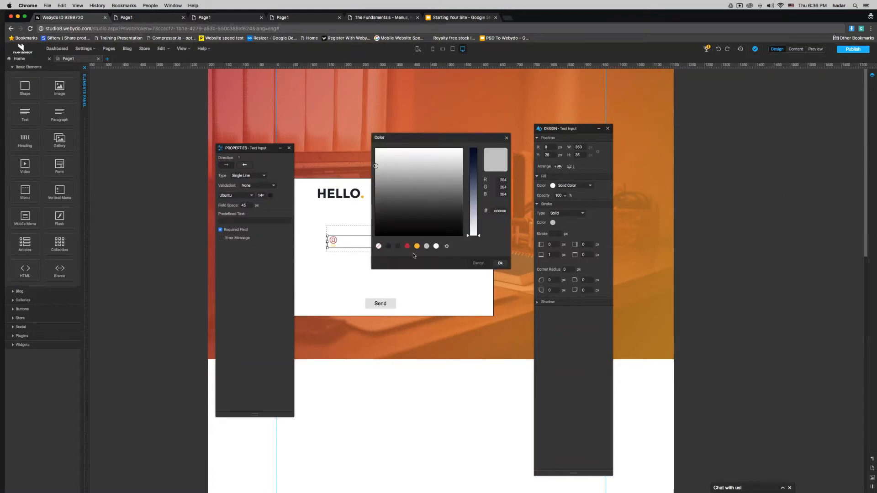
{"action": "left_click", "coordinate": [398, 246]}
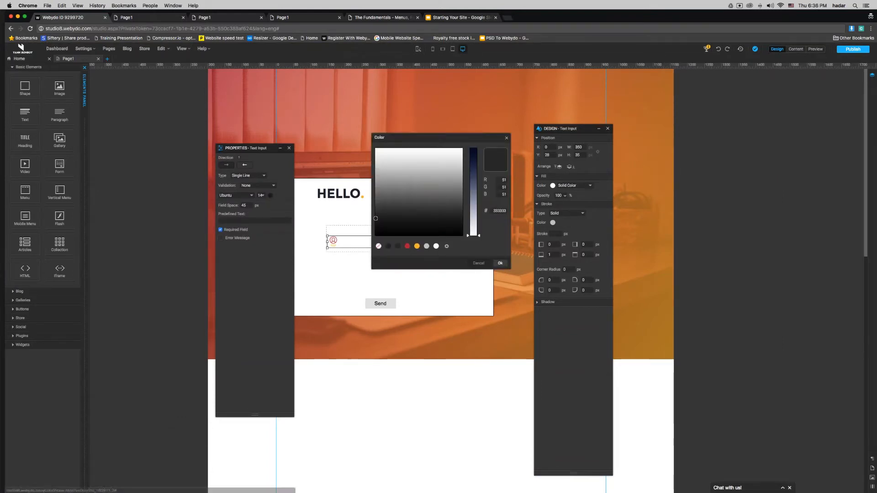
{"action": "left_click", "coordinate": [500, 264]}
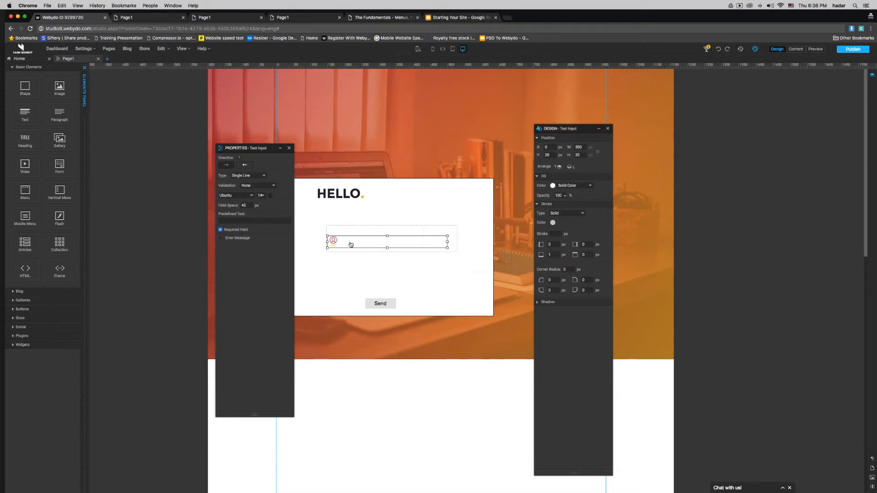
{"action": "left_click", "coordinate": [553, 223]}
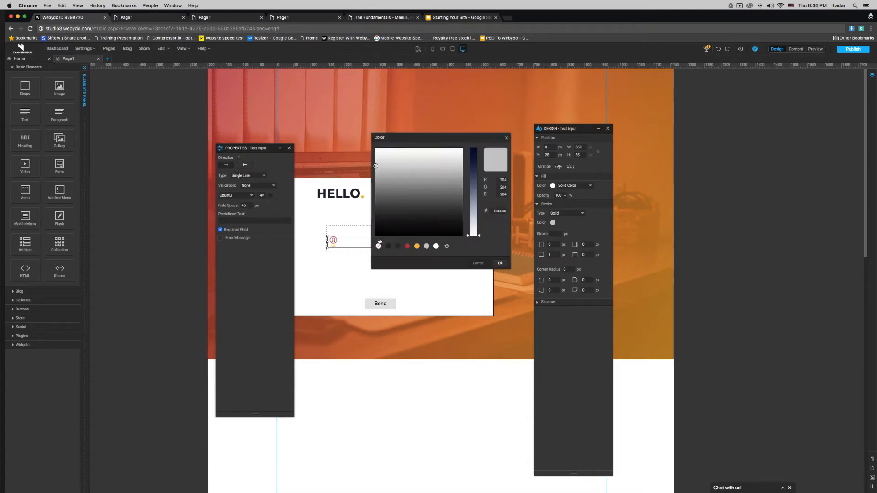
{"action": "left_click", "coordinate": [407, 246]}
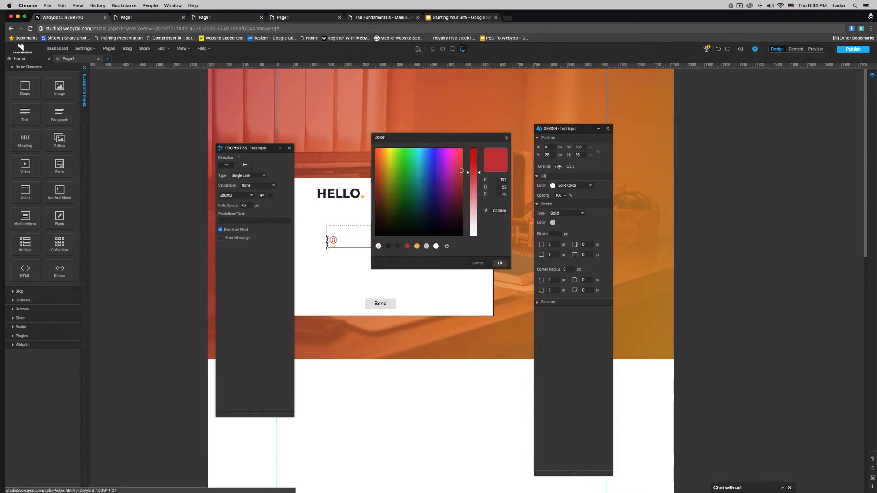
Step: Apply the red field text, republish, and type a test name on the live page
{"action": "left_click", "coordinate": [500, 263]}
{"action": "left_click", "coordinate": [853, 49]}
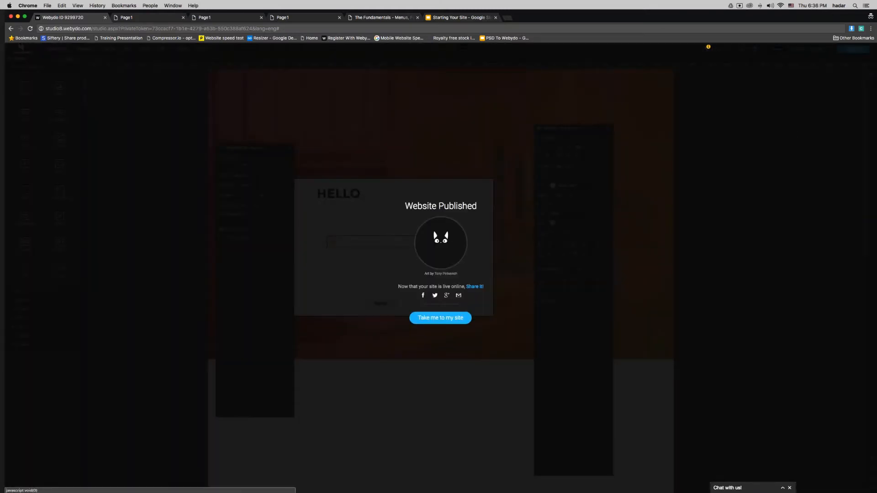
{"action": "left_click", "coordinate": [441, 318]}
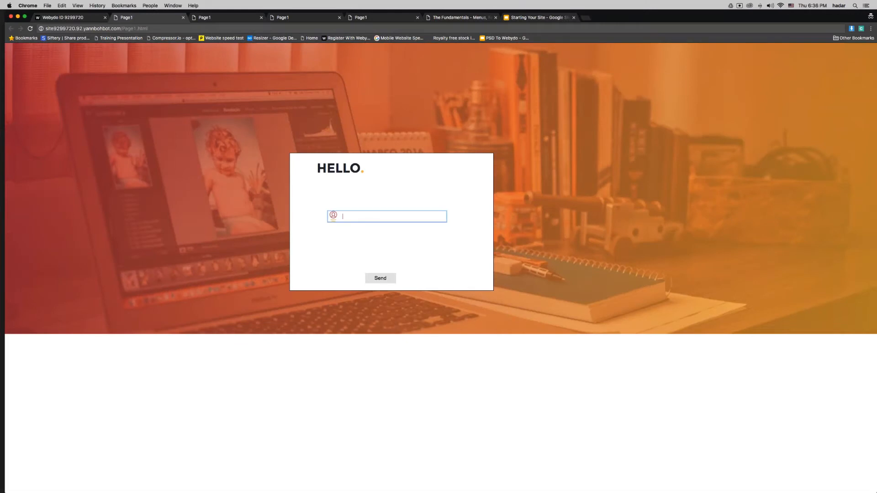
Step: Shorten the input field group and move it up beneath the HELLO heading
{"action": "left_click", "coordinate": [54, 18]}
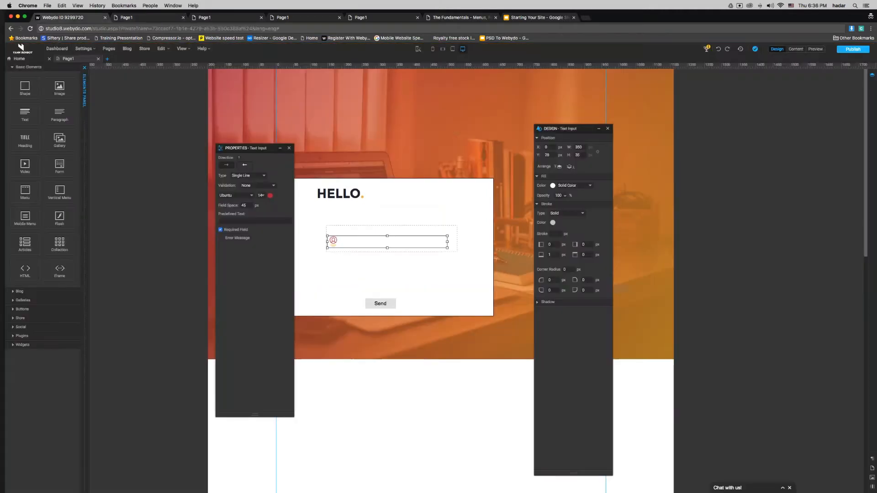
{"action": "left_click_drag", "start_coordinate": [264, 148], "coordinate": [700, 126]}
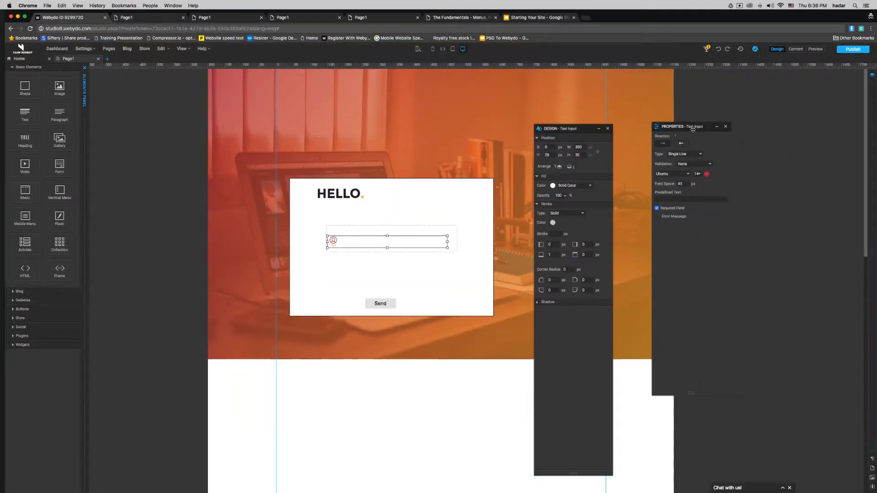
{"action": "left_click", "coordinate": [400, 230]}
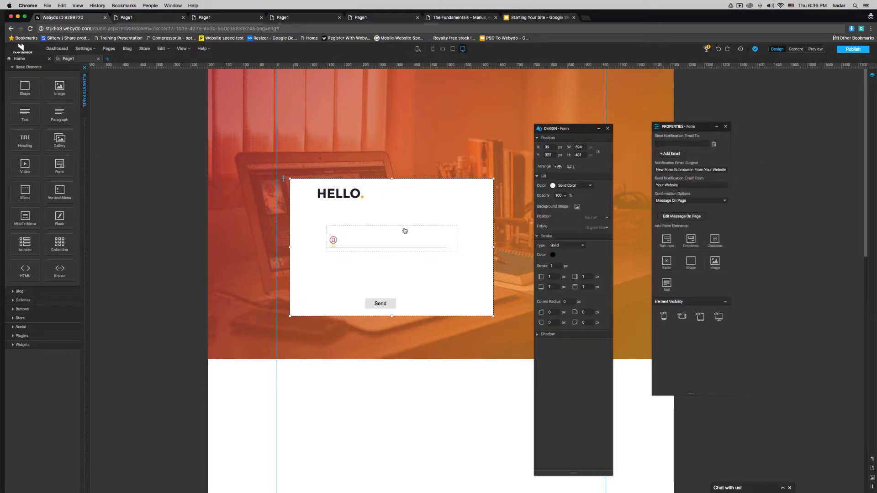
{"action": "left_click", "coordinate": [399, 230]}
{"action": "left_click_drag", "start_coordinate": [392, 226], "coordinate": [396, 235]}
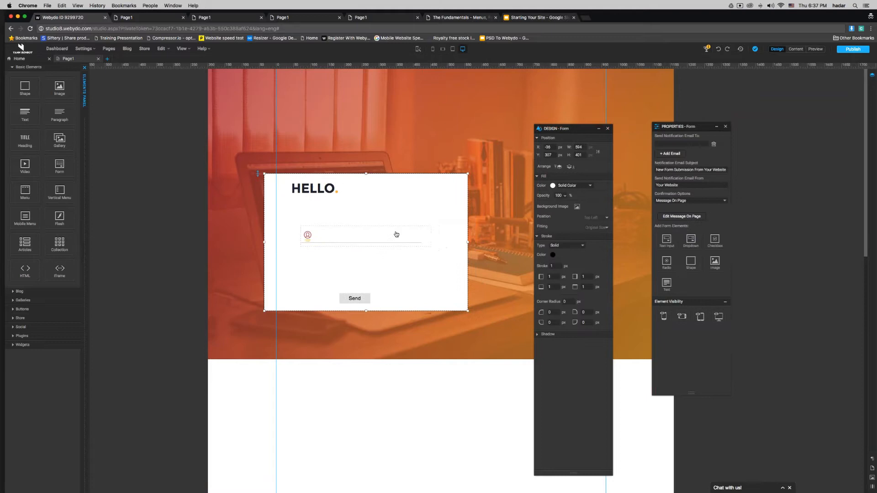
{"action": "left_click", "coordinate": [424, 233]}
{"action": "left_click_drag", "start_coordinate": [427, 234], "coordinate": [414, 208]}
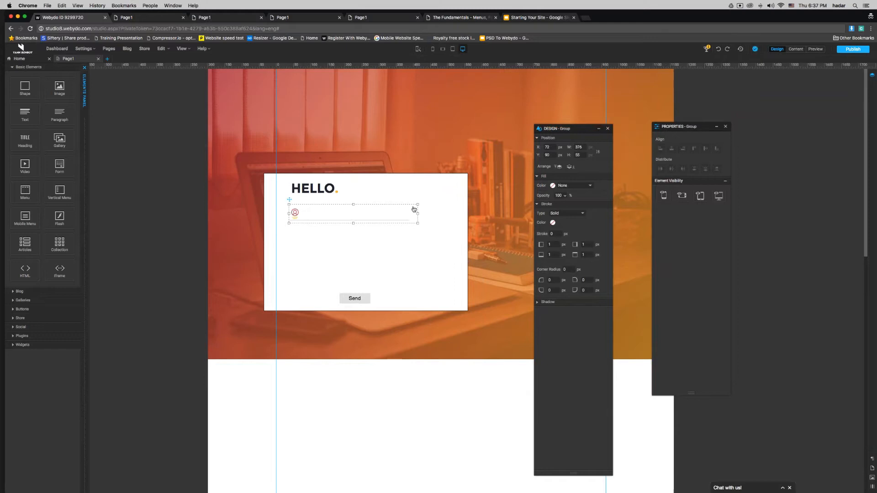
Step: Duplicate the field group and align the copy directly below the first field
{"action": "right_click", "coordinate": [413, 210]}
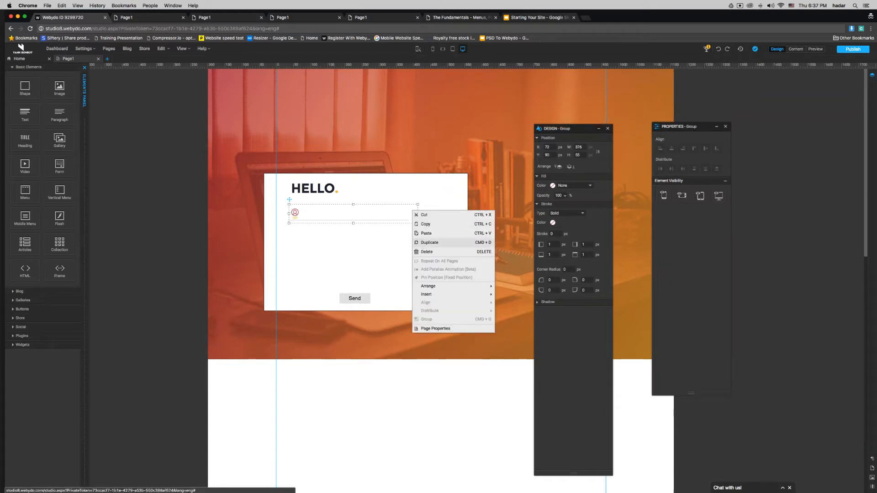
{"action": "left_click", "coordinate": [422, 246]}
{"action": "left_click_drag", "start_coordinate": [500, 250], "coordinate": [365, 229]}
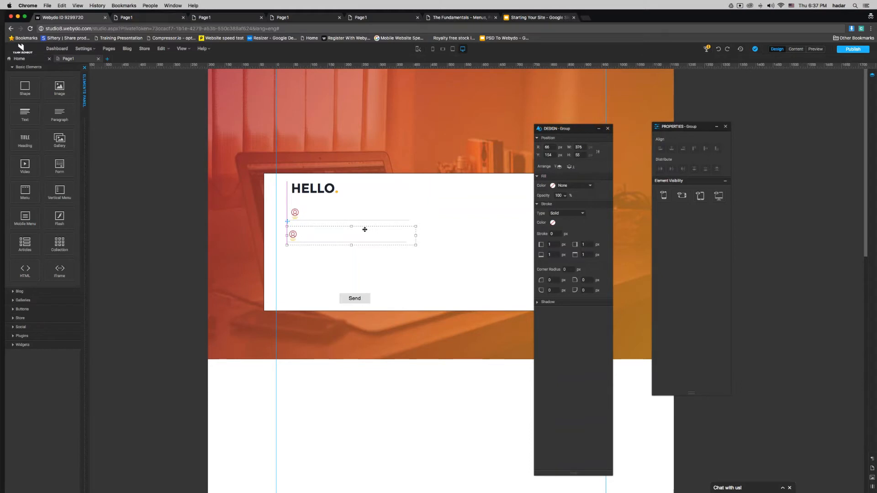
{"action": "left_click_drag", "start_coordinate": [364, 229], "coordinate": [365, 225]}
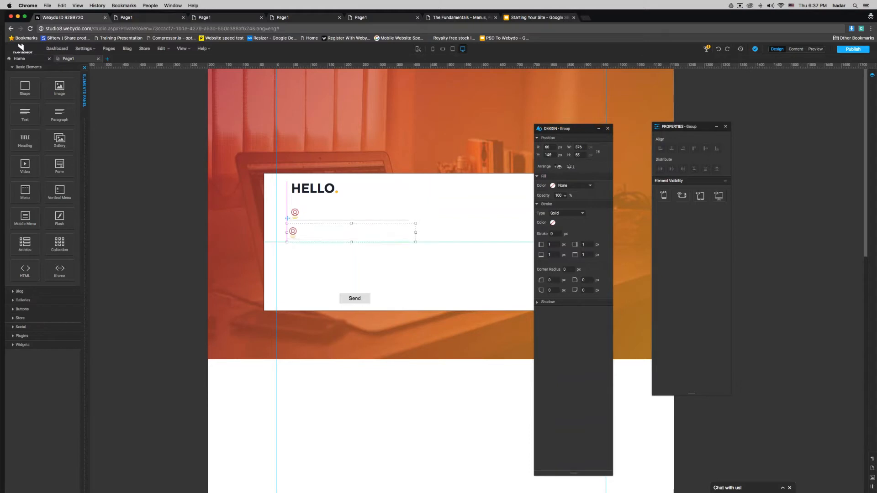
{"action": "left_click_drag", "start_coordinate": [364, 226], "coordinate": [366, 229]}
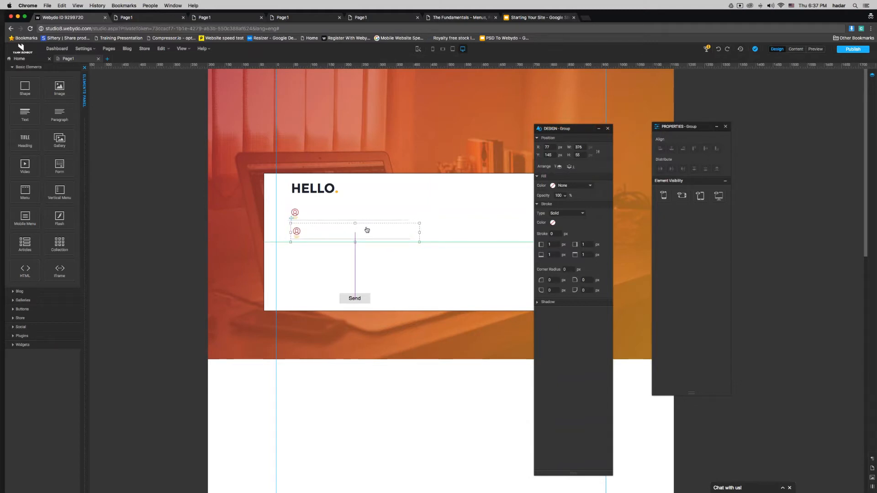
{"action": "left_click", "coordinate": [454, 266]}
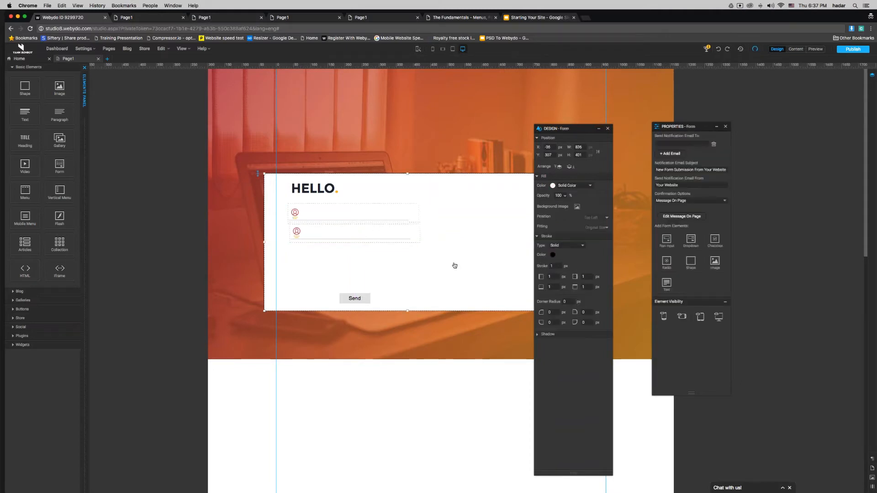
{"action": "left_click_drag", "start_coordinate": [592, 133], "coordinate": [616, 133]}
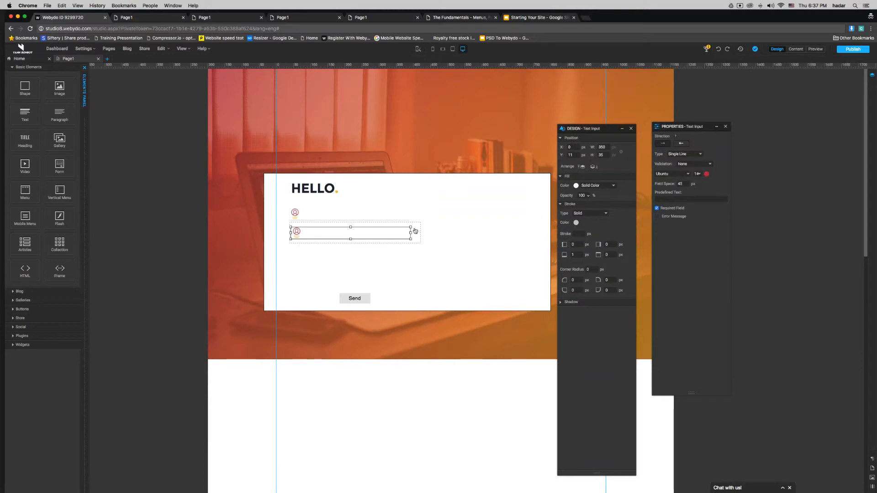
{"action": "left_click_drag", "start_coordinate": [417, 236], "coordinate": [416, 236]}
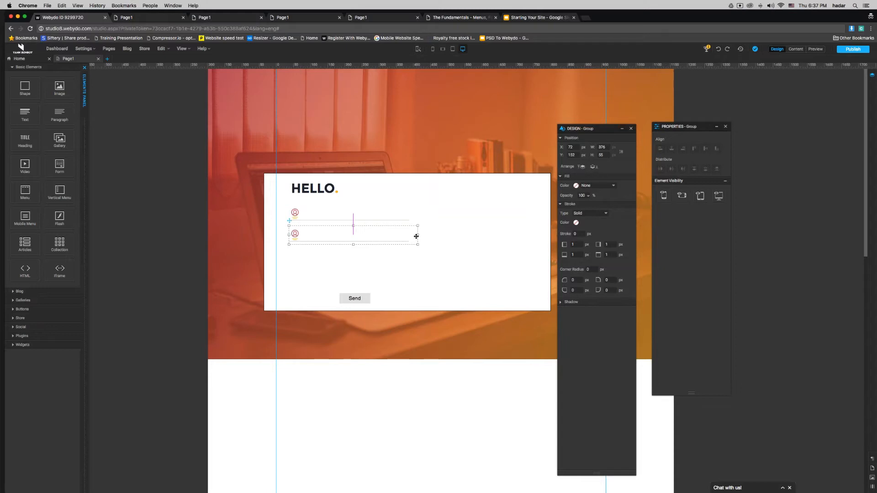
{"action": "left_click_drag", "start_coordinate": [416, 236], "coordinate": [417, 233]}
{"action": "left_click", "coordinate": [464, 261]}
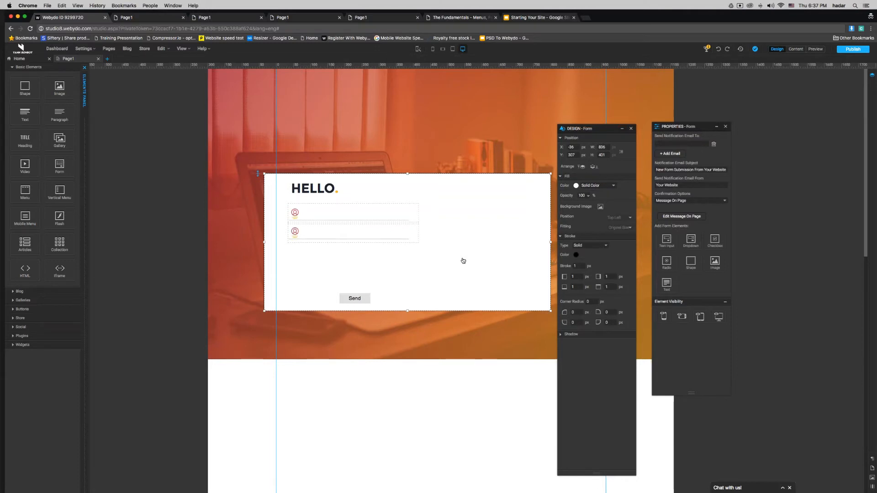
Step: Swap the second field's icon for multimedia.png at 30 px width
{"action": "double_click", "coordinate": [296, 232]}
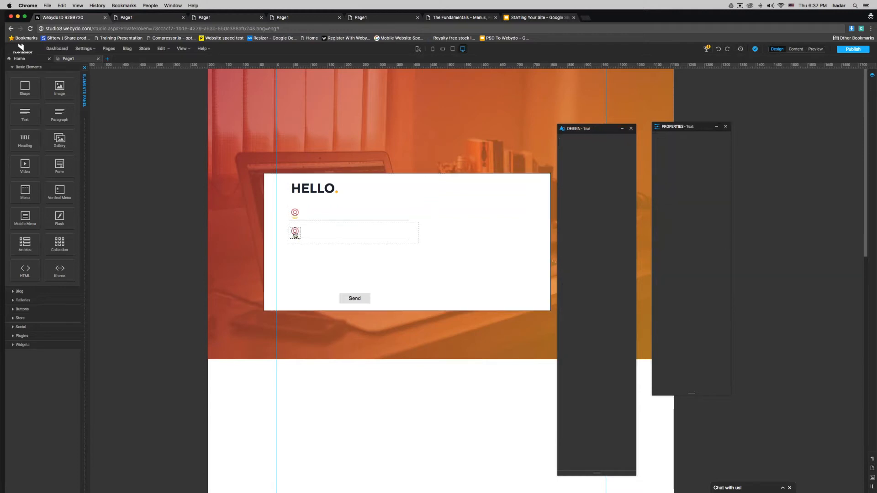
{"action": "double_click", "coordinate": [299, 236]}
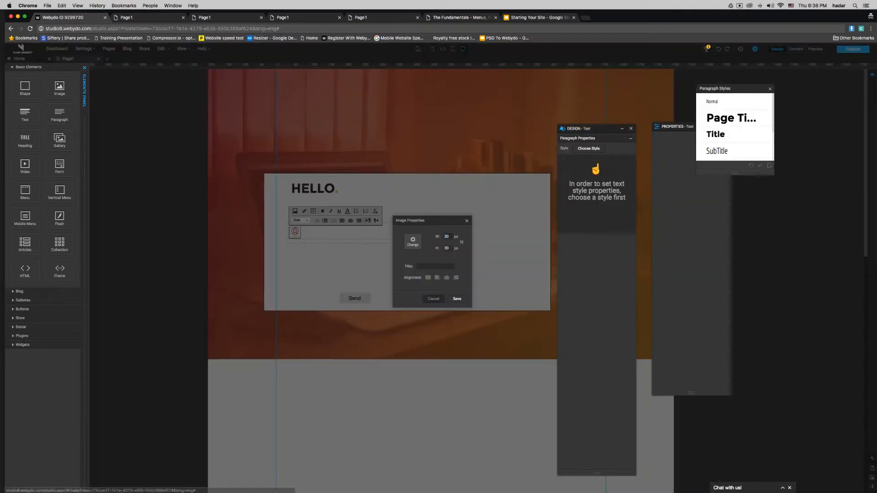
{"action": "left_click", "coordinate": [413, 242]}
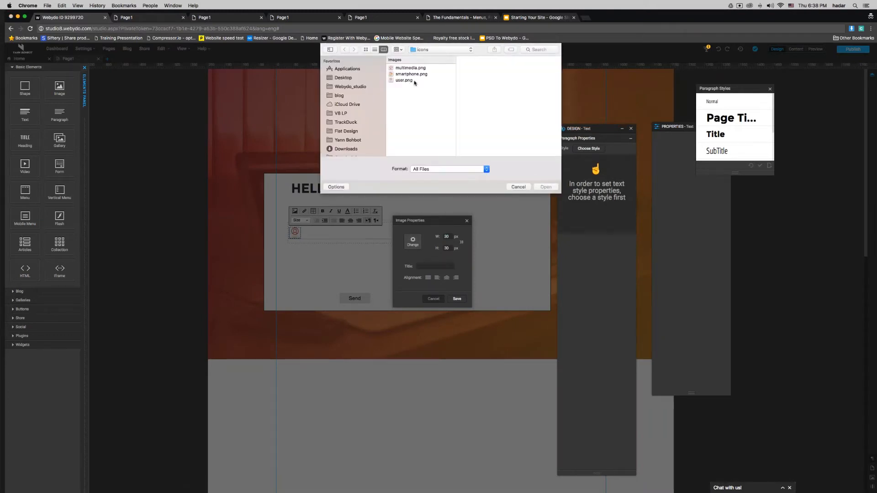
{"action": "left_click", "coordinate": [411, 68]}
{"action": "double_click", "coordinate": [411, 68]}
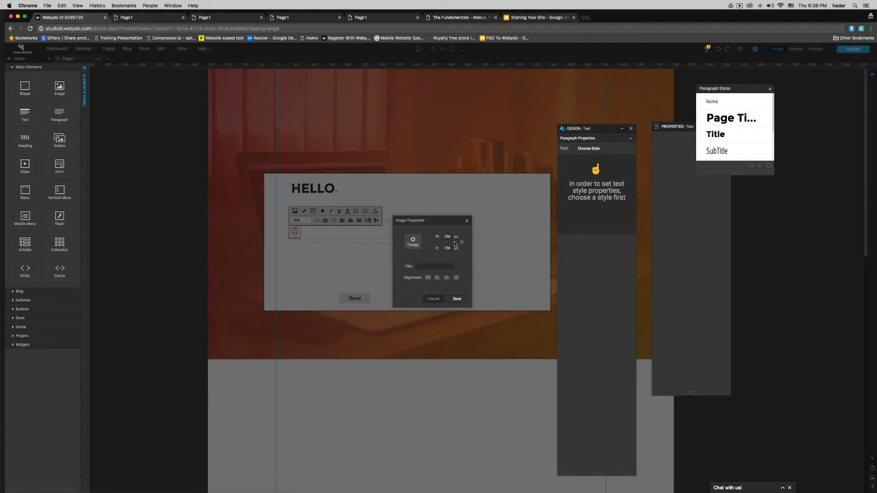
{"action": "type", "text": "30"}
{"action": "key", "text": "Return"}
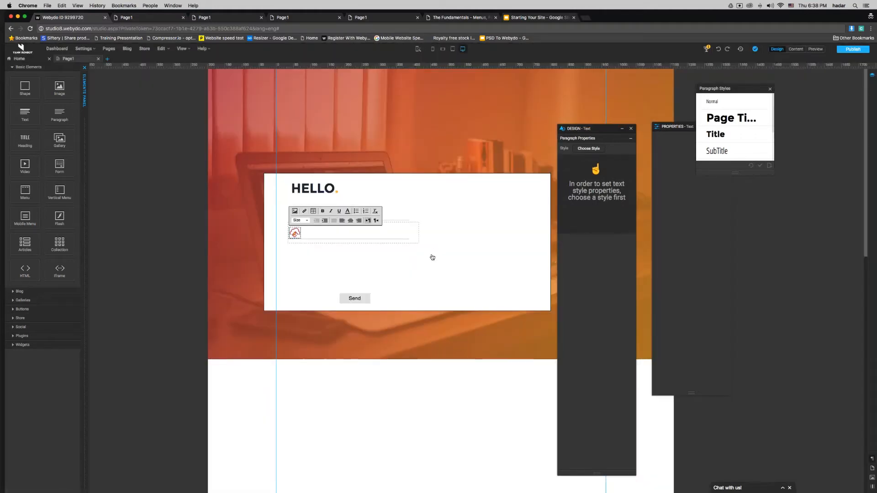
{"action": "left_click", "coordinate": [432, 257]}
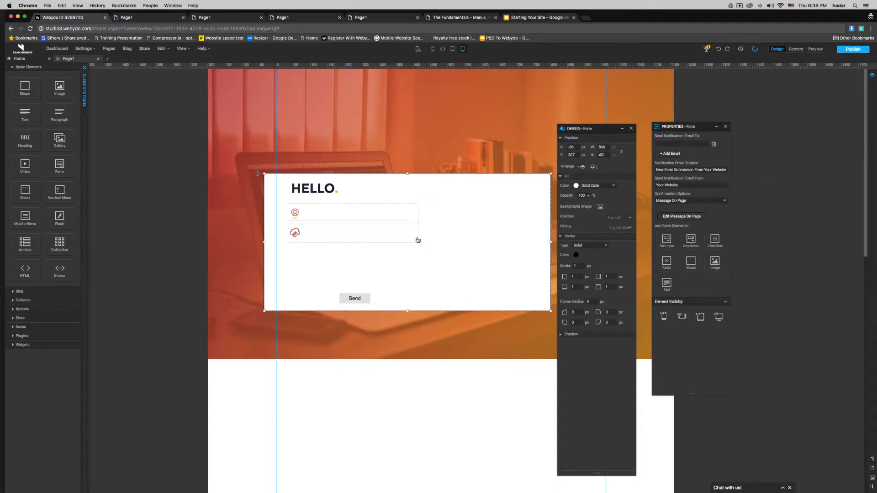
Step: Duplicate the second field below it and give the copy a 30 px smartphone.png icon
{"action": "left_click", "coordinate": [418, 240]}
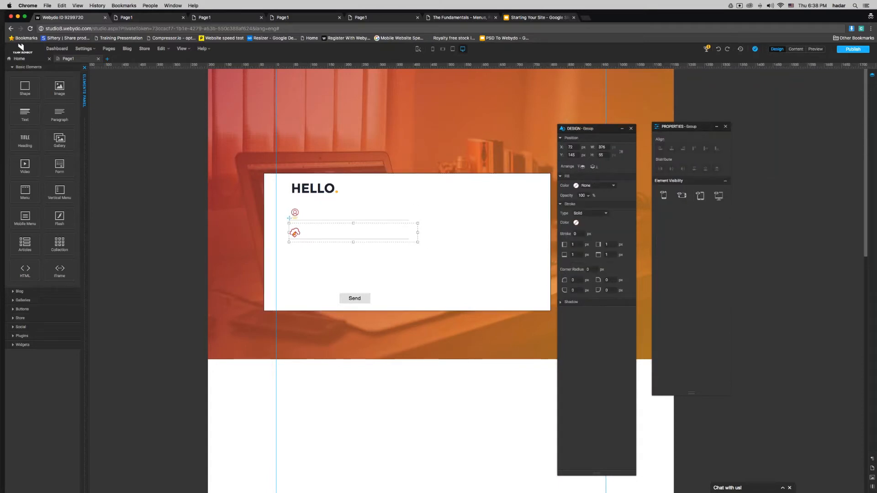
{"action": "right_click", "coordinate": [410, 238]}
{"action": "left_click", "coordinate": [431, 272]}
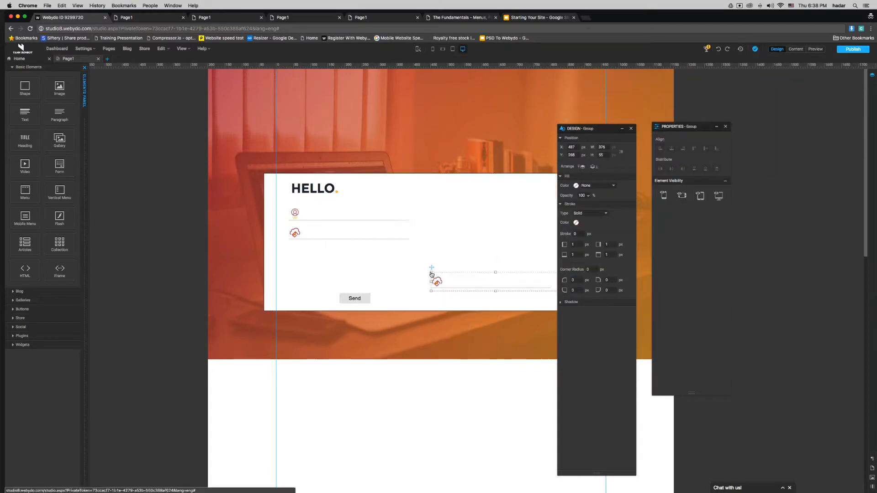
{"action": "left_click_drag", "start_coordinate": [510, 276], "coordinate": [366, 245]}
{"action": "double_click", "coordinate": [297, 253]}
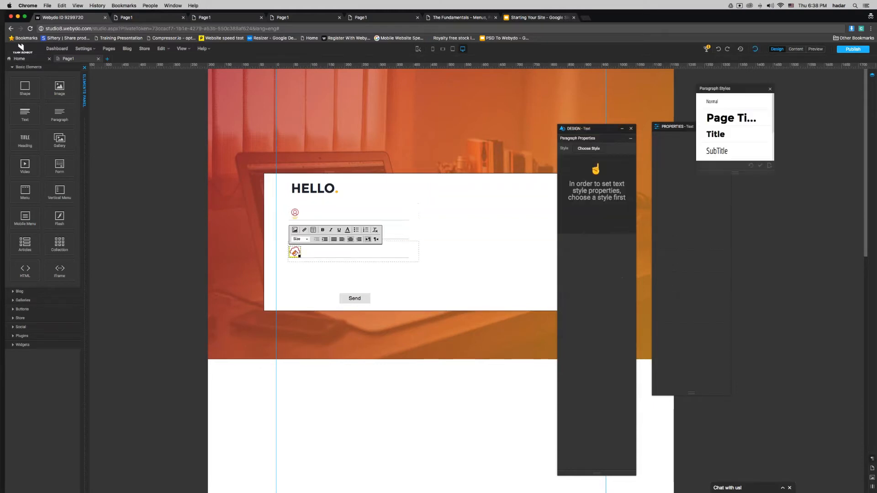
{"action": "double_click", "coordinate": [296, 253]}
{"action": "left_click", "coordinate": [412, 242]}
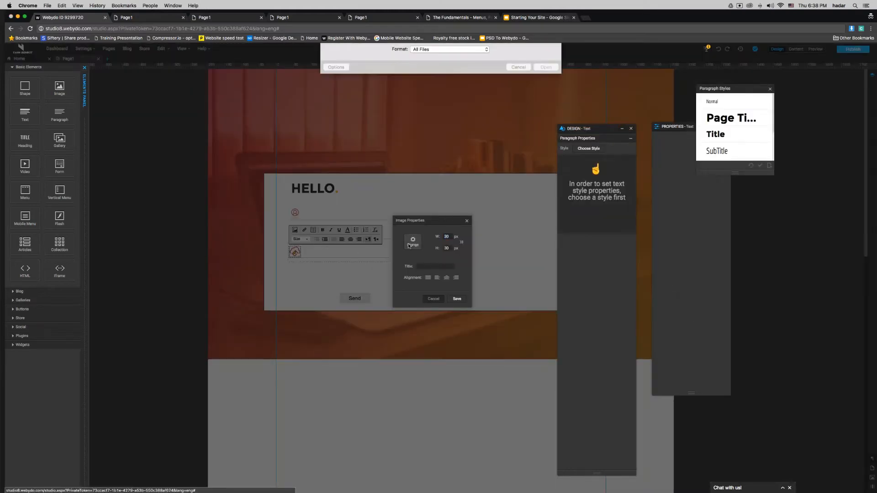
{"action": "left_click", "coordinate": [405, 74]}
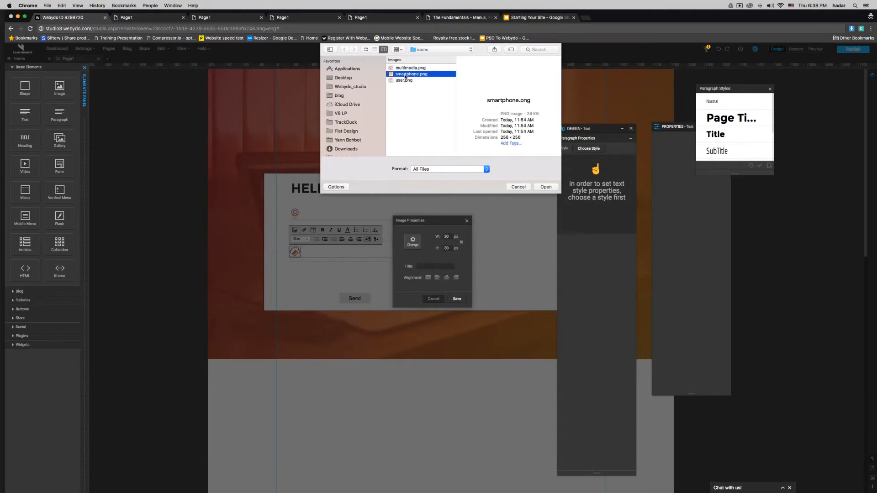
{"action": "double_click", "coordinate": [405, 76]}
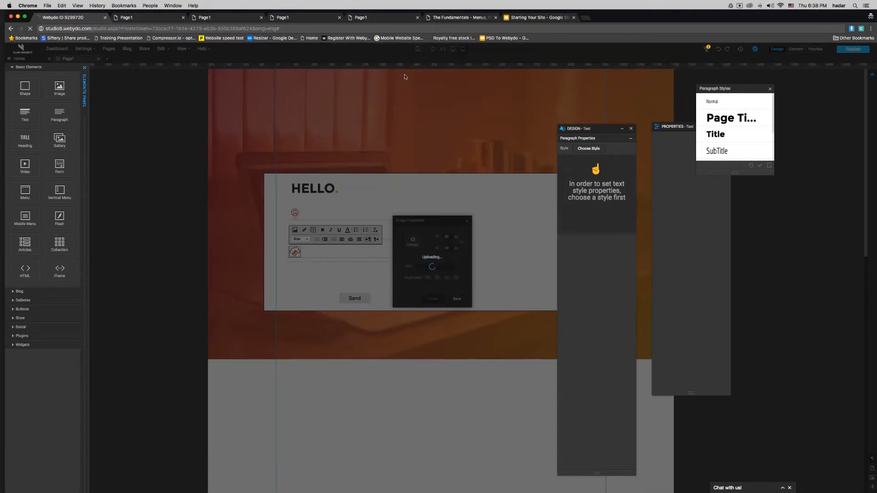
{"action": "type", "text": "30"}
{"action": "key", "text": "Return"}
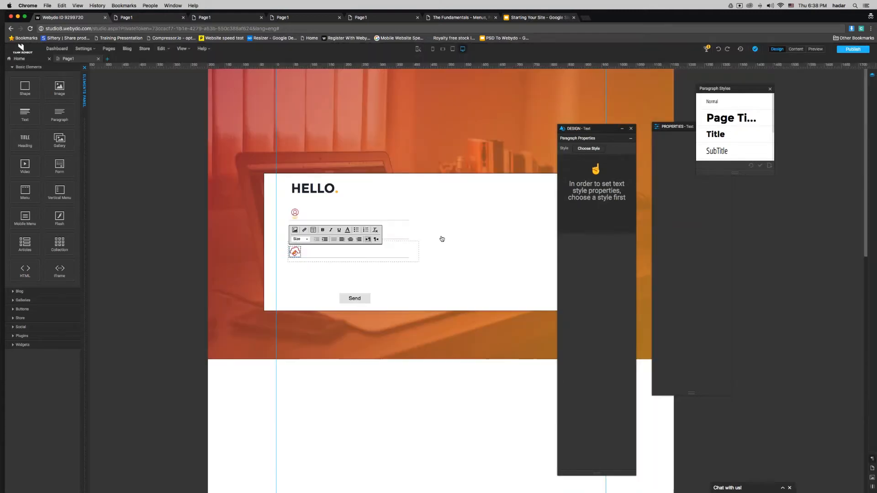
{"action": "left_click", "coordinate": [443, 270]}
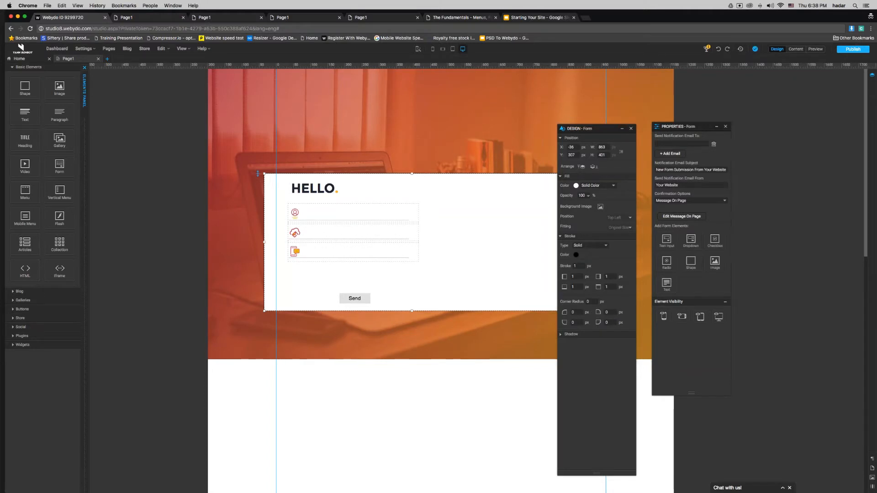
Step: Close the four extra Page1 tabs in Chrome
{"action": "left_click", "coordinate": [183, 17]}
{"action": "left_click", "coordinate": [183, 18]}
{"action": "left_click", "coordinate": [182, 18]}
{"action": "left_click", "coordinate": [183, 18]}
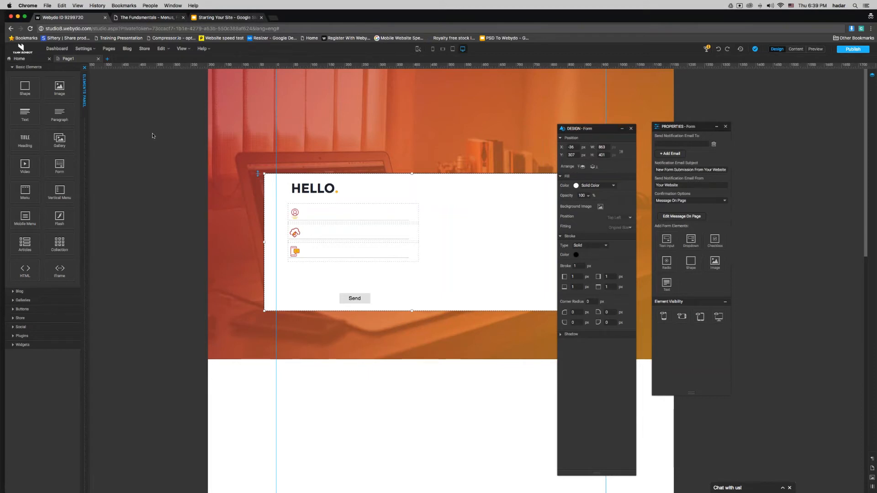
Step: Make the Send label box taller and shift the label lower in the button
{"action": "left_click", "coordinate": [356, 298]}
{"action": "left_click_drag", "start_coordinate": [357, 302], "coordinate": [356, 314]}
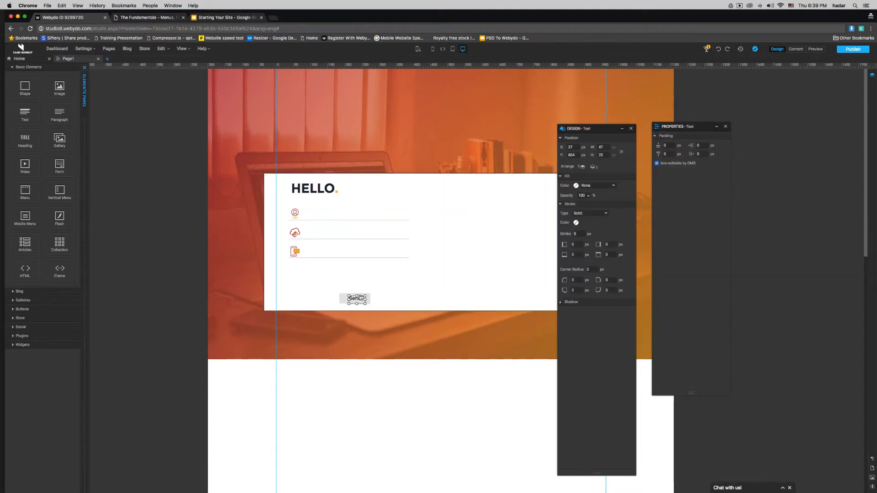
{"action": "key", "text": "shift+Down"}
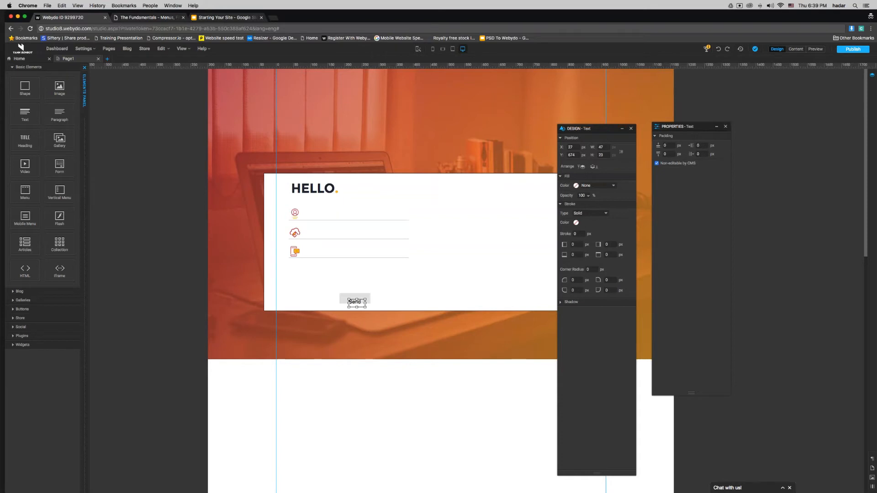
{"action": "left_click", "coordinate": [359, 293]}
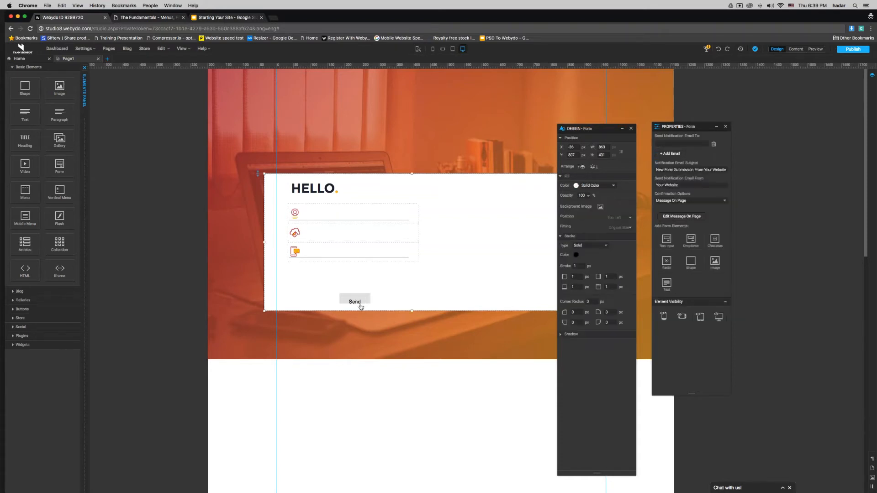
{"action": "left_click", "coordinate": [360, 303]}
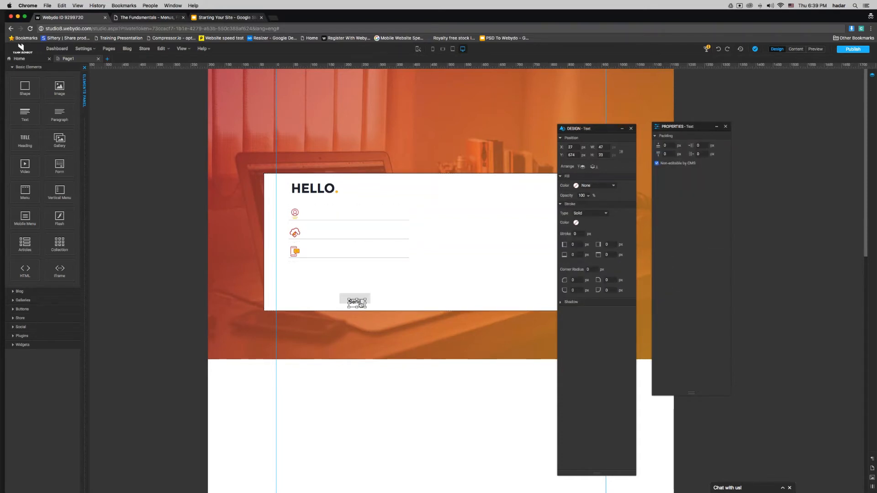
{"action": "key", "text": "Up"}
{"action": "key", "text": "Up"}
{"action": "key", "text": "Up"}
{"action": "key", "text": "Up"}
{"action": "key", "text": "Up"}
{"action": "key", "text": "Up"}
{"action": "key", "text": "Up"}
{"action": "key", "text": "Up"}
{"action": "key", "text": "Up"}
{"action": "key", "text": "Up"}
{"action": "key", "text": "Up"}
{"action": "key", "text": "Up"}
{"action": "left_click", "coordinate": [295, 277]}
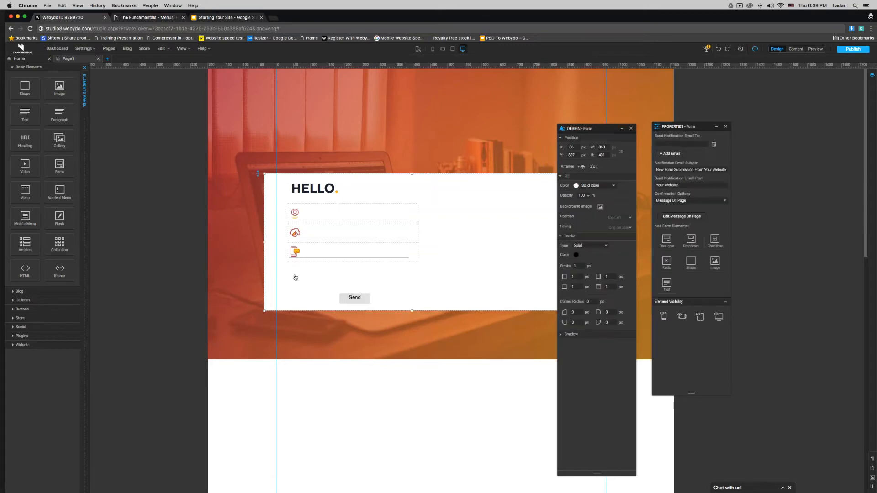
Step: Replace the button text Send with 'Sign me up!'
{"action": "double_click", "coordinate": [354, 297]}
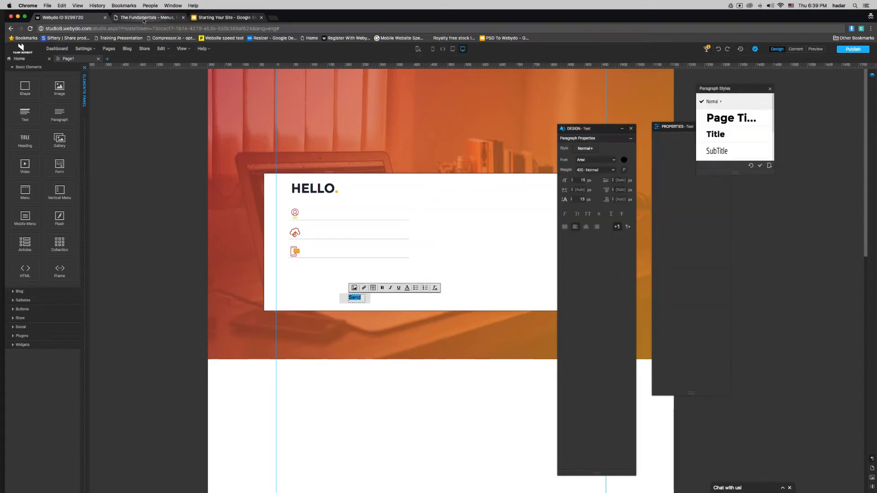
{"action": "left_click", "coordinate": [141, 19]}
{"action": "left_click", "coordinate": [63, 18]}
{"action": "double_click", "coordinate": [353, 297]}
{"action": "type", "text": "Sign"}
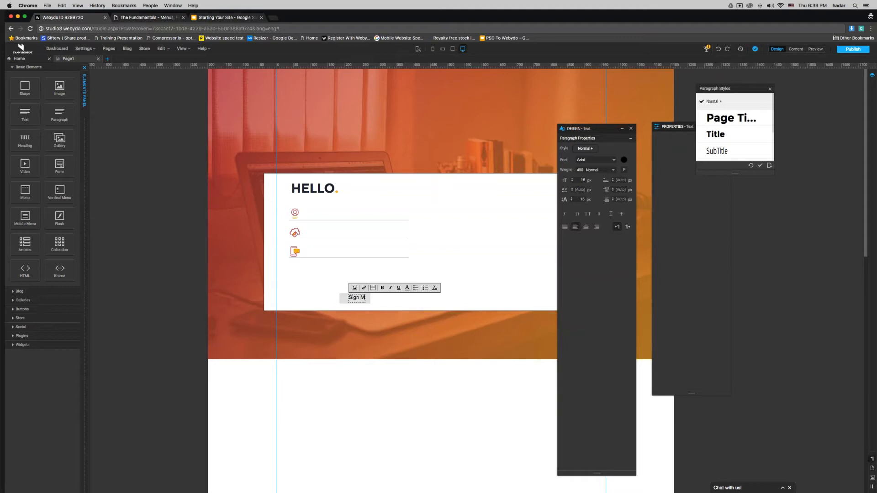
{"action": "type", "text": " me up!"}
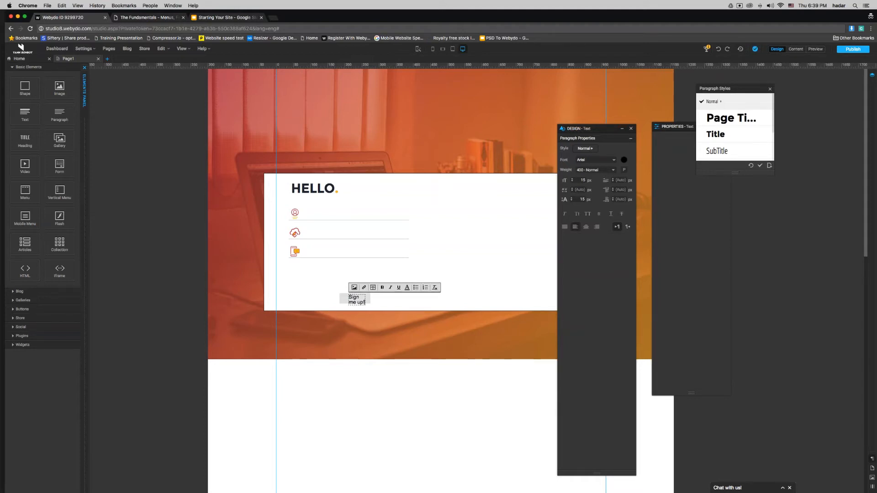
{"action": "left_click", "coordinate": [346, 306]}
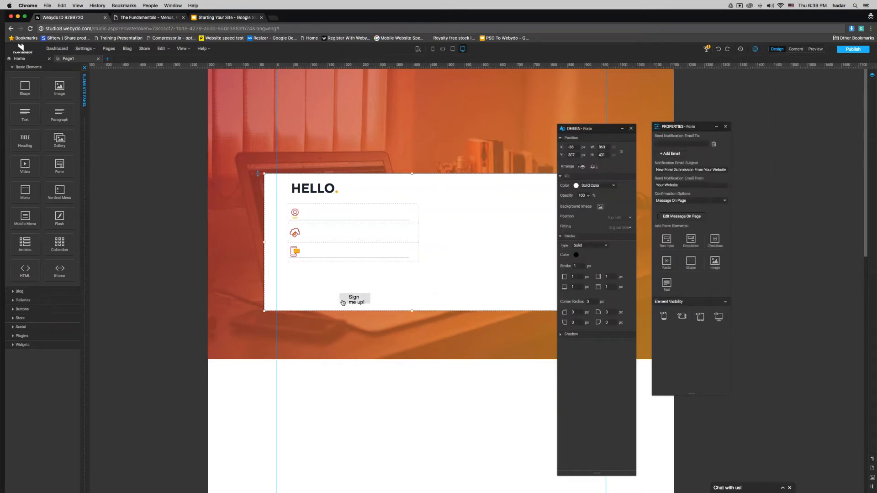
{"action": "left_click", "coordinate": [343, 303]}
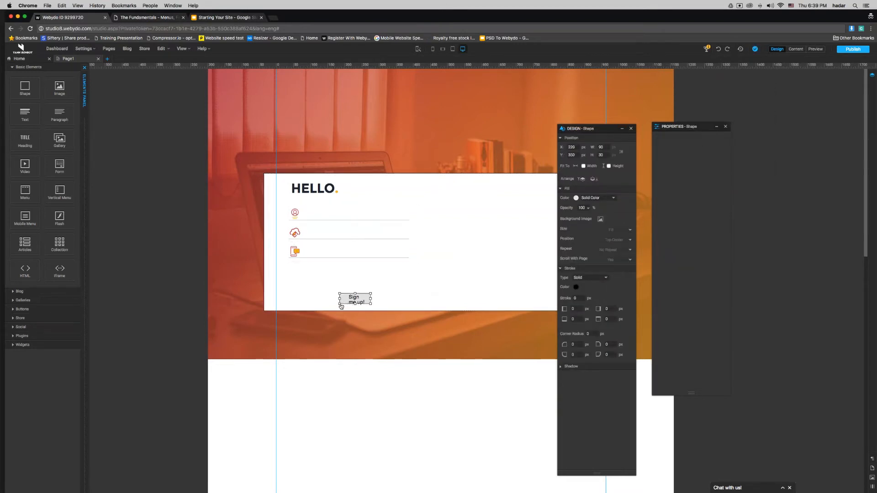
Step: Enlarge the button, widen its label, and move the button up and right
{"action": "left_click_drag", "start_coordinate": [340, 306], "coordinate": [340, 310]}
{"action": "left_click_drag", "start_coordinate": [340, 301], "coordinate": [297, 304]}
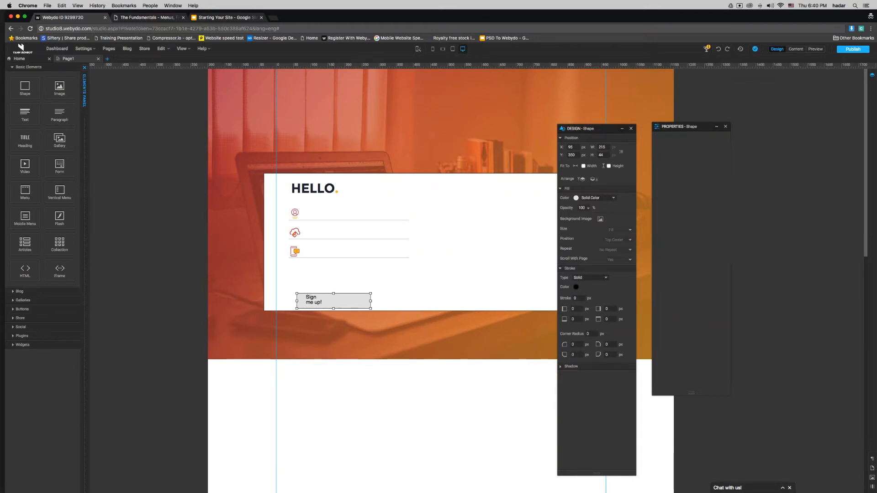
{"action": "left_click", "coordinate": [313, 300]}
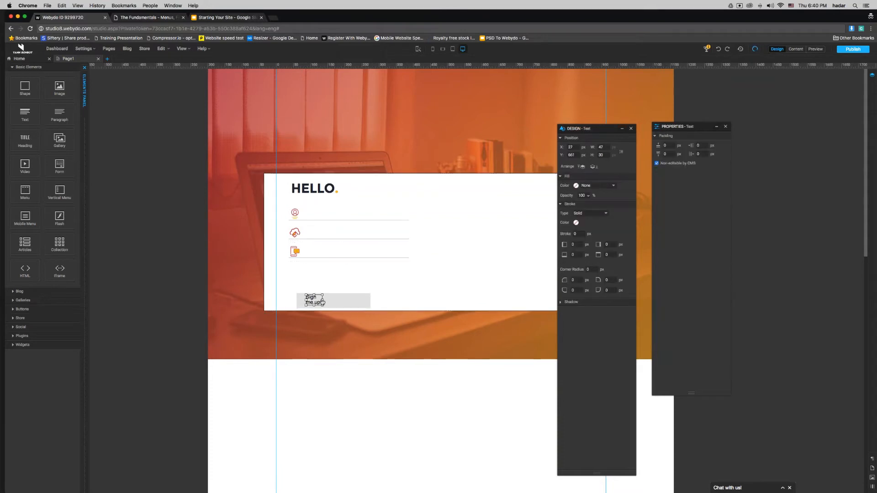
{"action": "left_click_drag", "start_coordinate": [323, 299], "coordinate": [340, 301]}
{"action": "left_click", "coordinate": [358, 304]}
{"action": "left_click", "coordinate": [359, 304]}
{"action": "left_click_drag", "start_coordinate": [360, 304], "coordinate": [369, 285]}
Step: Set the Sign me up! label height to 20 and widen it onto one line
{"action": "left_click", "coordinate": [334, 283]}
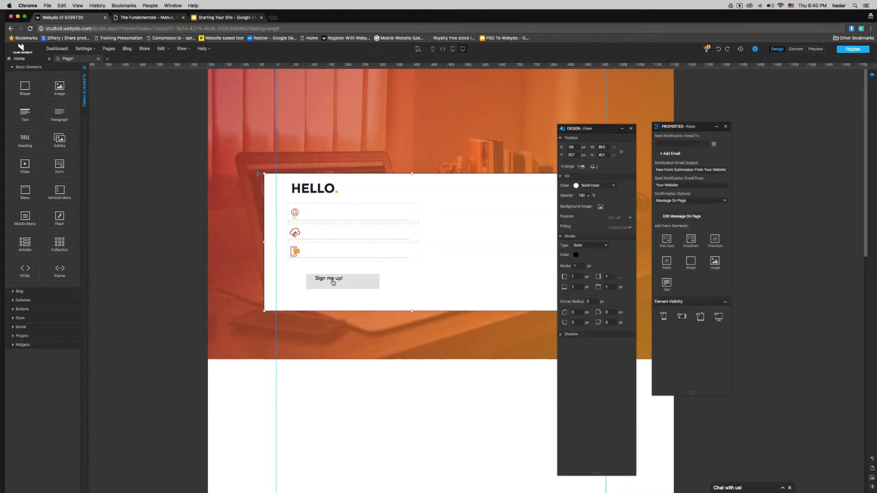
{"action": "left_click", "coordinate": [334, 283]}
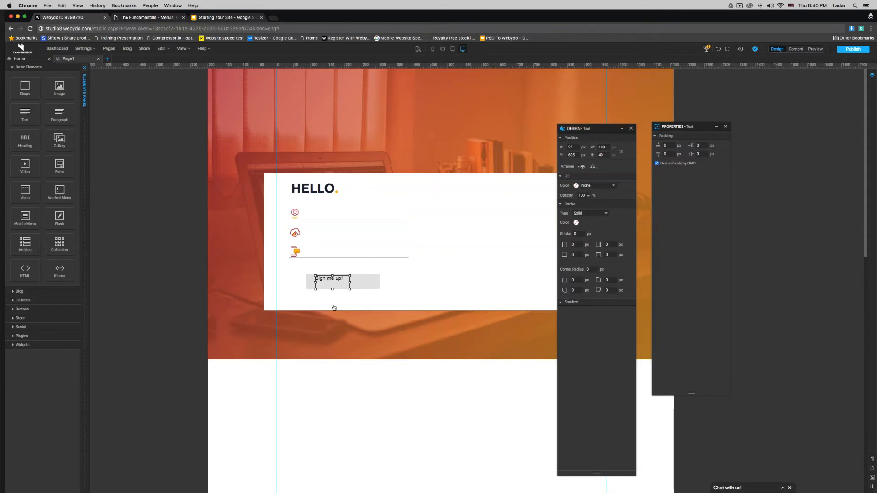
{"action": "key", "text": "shift+Down"}
{"action": "key", "text": "shift+Down"}
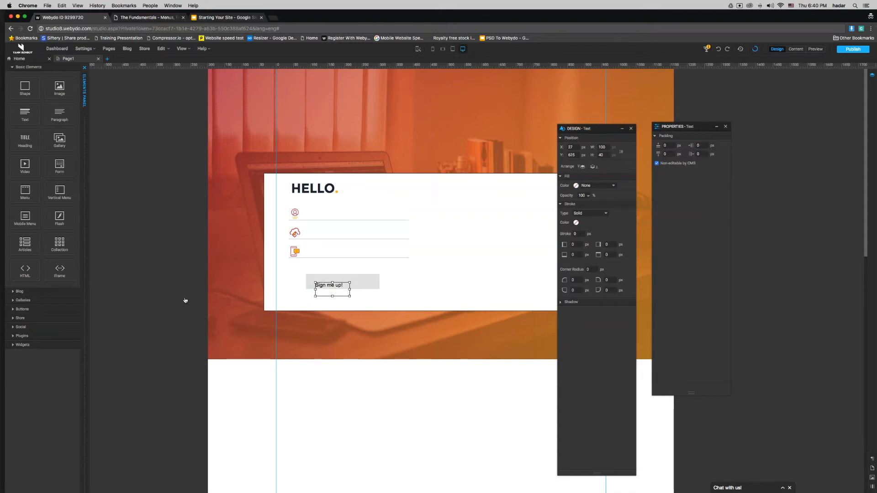
{"action": "left_click", "coordinate": [147, 291]}
{"action": "left_click", "coordinate": [327, 288]}
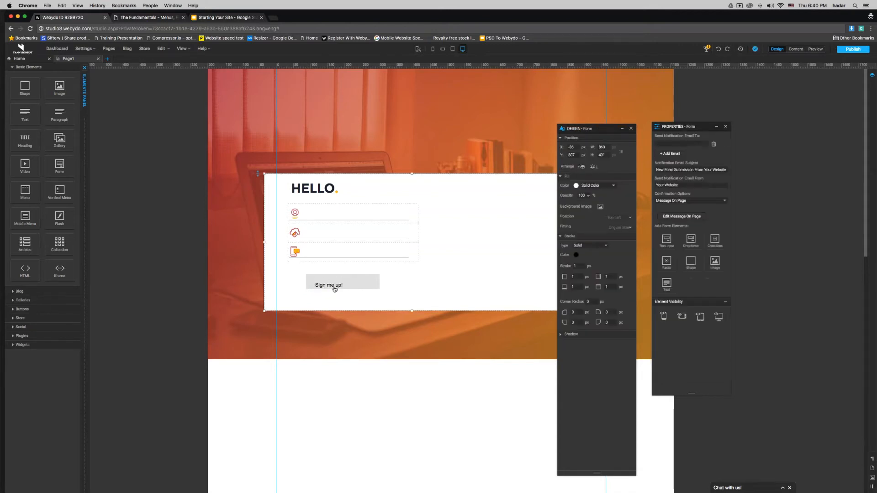
{"action": "left_click", "coordinate": [335, 289]}
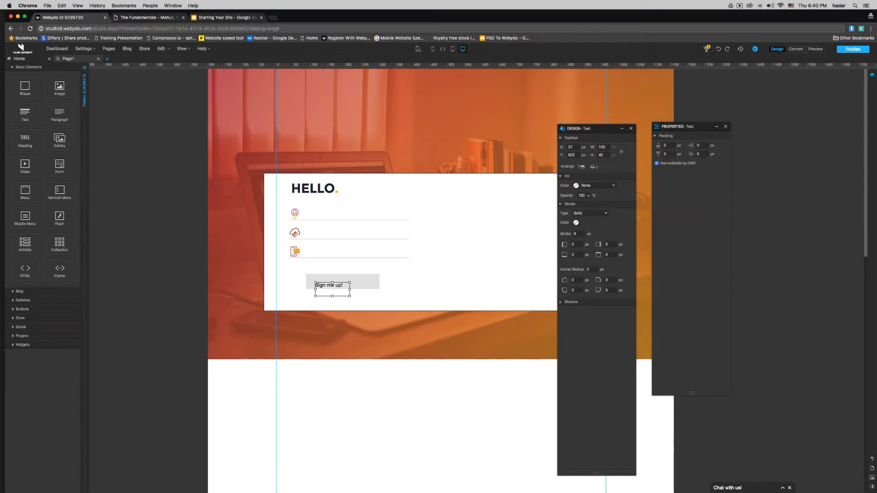
{"action": "key", "text": "shift+Up"}
{"action": "key", "text": "shift+Up"}
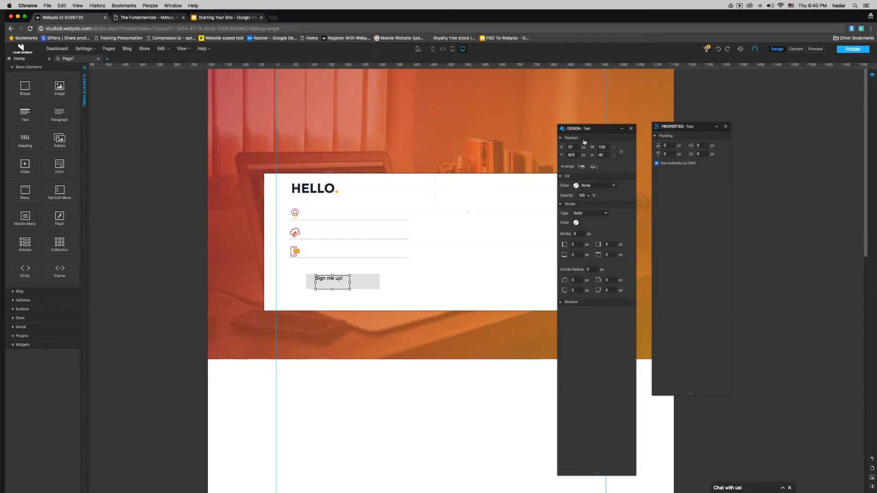
{"action": "double_click", "coordinate": [601, 155]}
{"action": "type", "text": "20"}
{"action": "key", "text": "Return"}
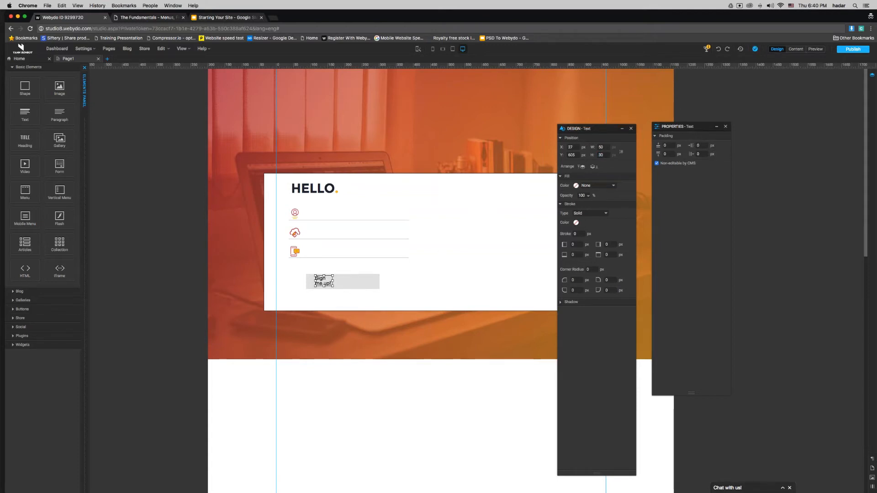
{"action": "left_click_drag", "start_coordinate": [333, 282], "coordinate": [355, 283]}
Step: Centre the Sign me up! label and make it white Varela Round text
{"action": "double_click", "coordinate": [339, 279]}
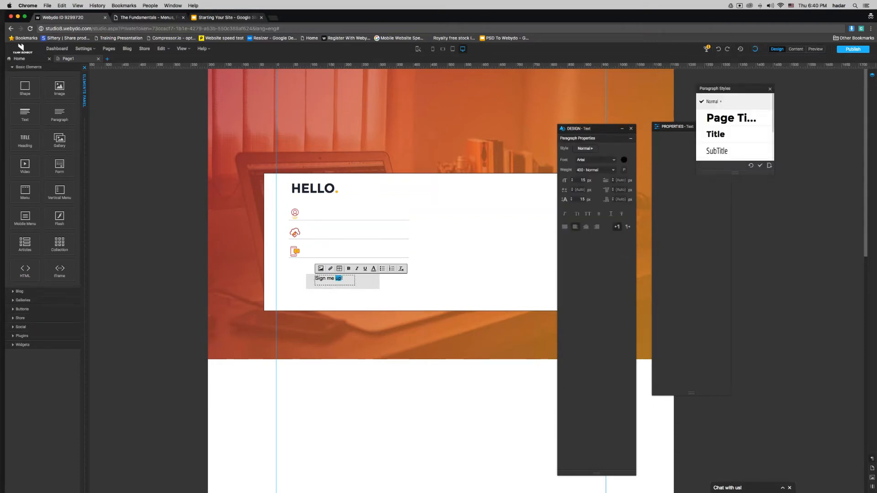
{"action": "triple_click", "coordinate": [352, 279]}
{"action": "left_click", "coordinate": [586, 227]}
{"action": "left_click", "coordinate": [373, 269]}
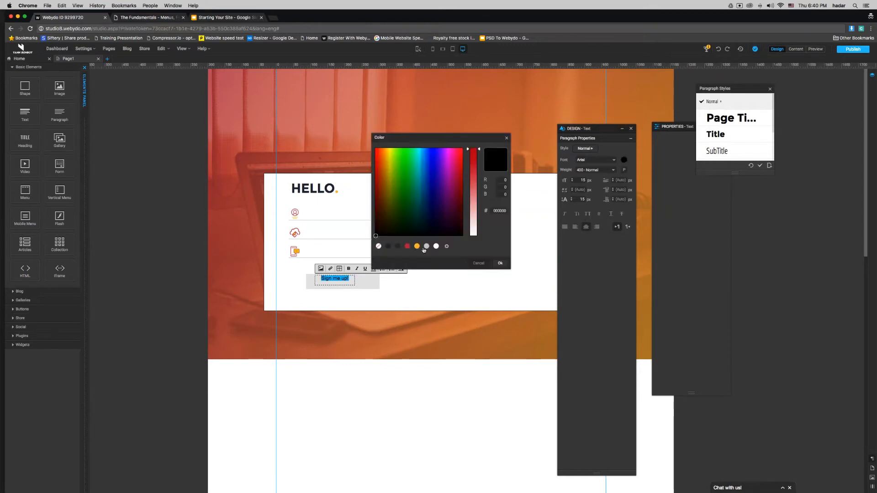
{"action": "left_click", "coordinate": [437, 246]}
{"action": "left_click", "coordinate": [500, 263]}
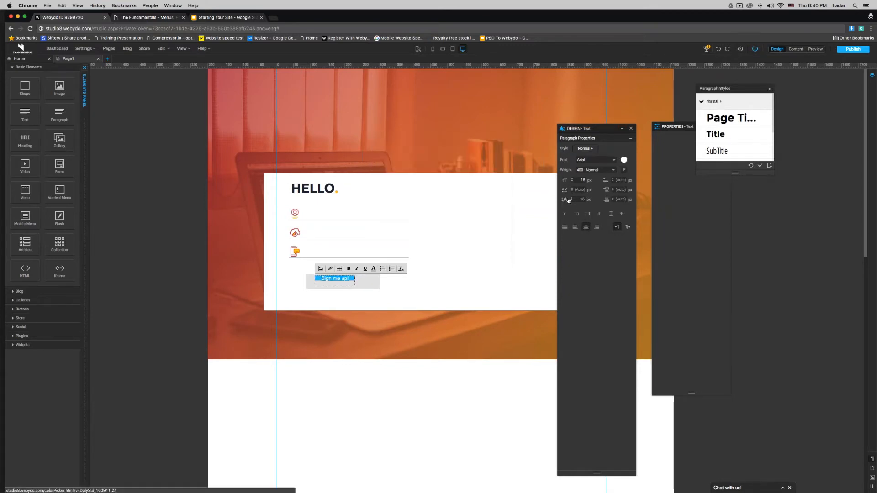
{"action": "left_click", "coordinate": [590, 160]}
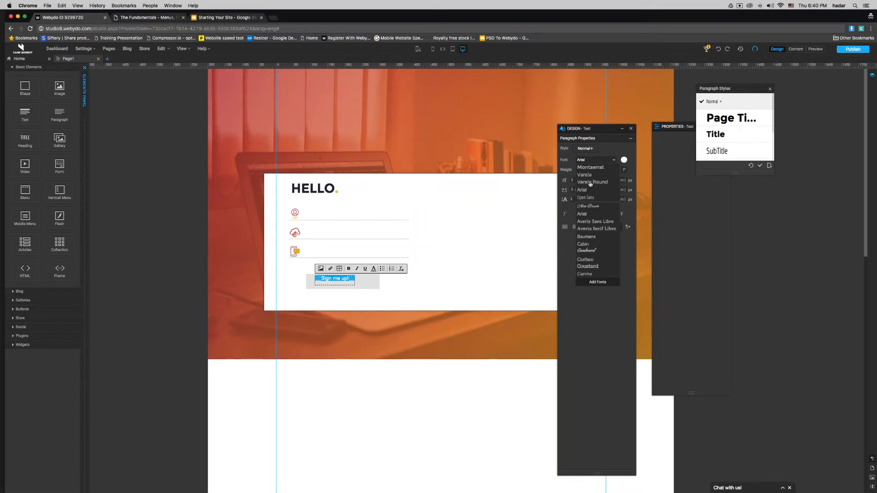
{"action": "left_click", "coordinate": [592, 181]}
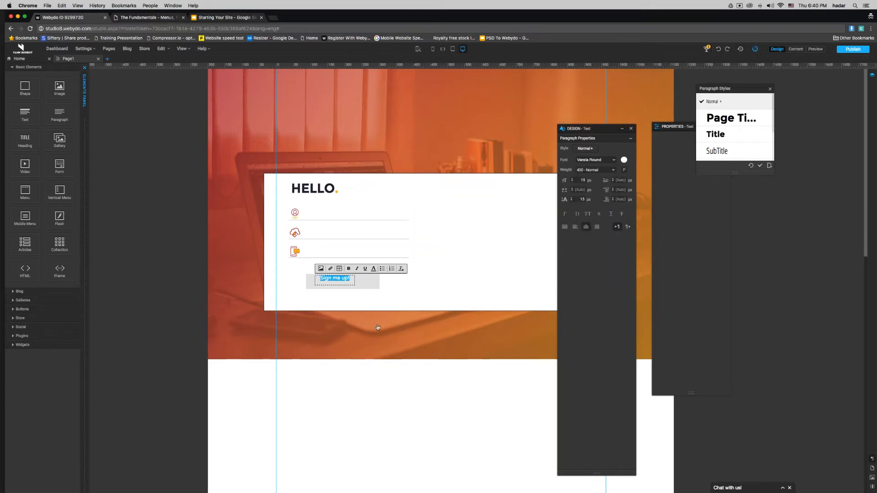
{"action": "left_click", "coordinate": [156, 21]}
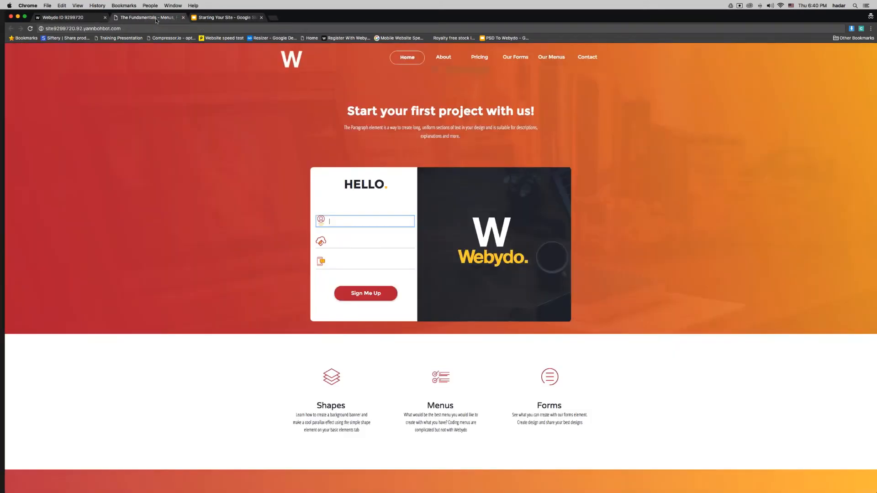
{"action": "left_click", "coordinate": [68, 17]}
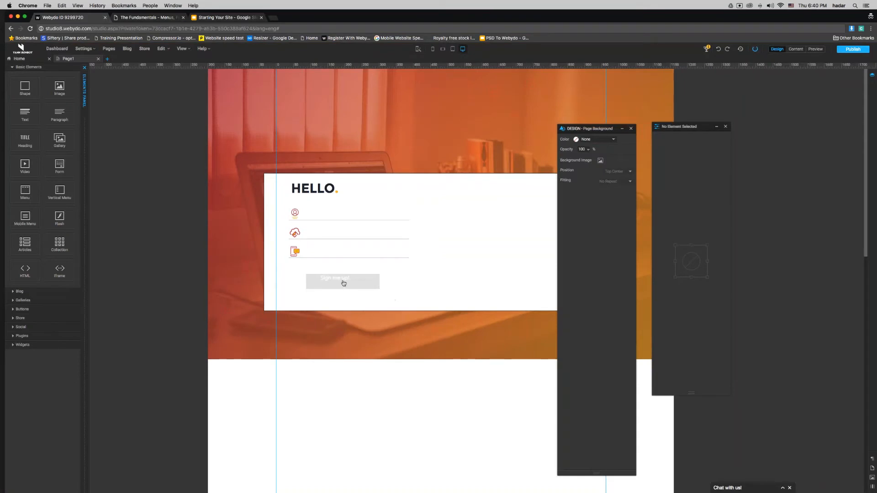
Step: Fill the Sign me up! button with red C03546
{"action": "left_click", "coordinate": [373, 284]}
{"action": "left_click", "coordinate": [374, 284]}
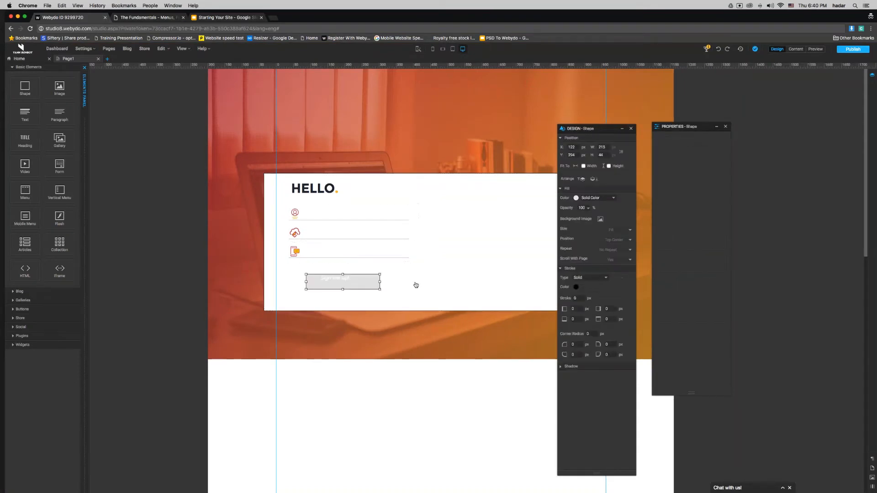
{"action": "left_click", "coordinate": [576, 198]}
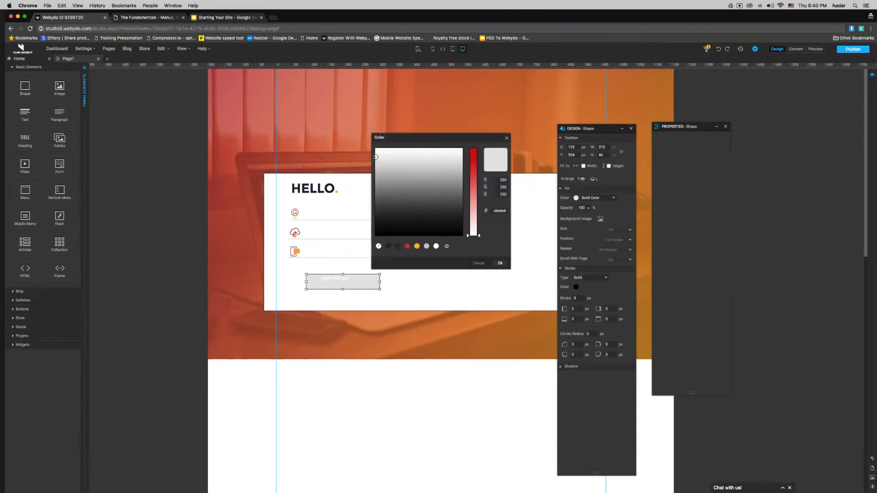
{"action": "left_click", "coordinate": [408, 246]}
{"action": "left_click", "coordinate": [500, 263]}
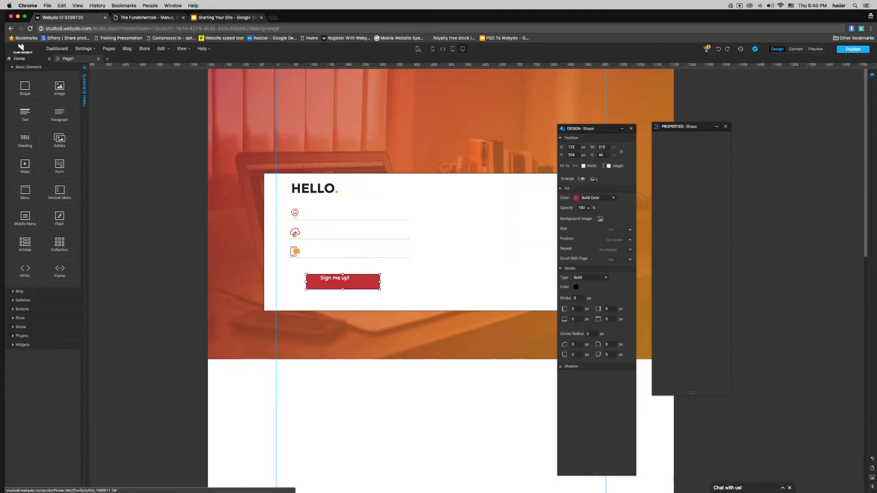
Step: Round the button's corners, first to 15 px then 25 px
{"action": "left_click_drag", "start_coordinate": [594, 334], "coordinate": [573, 337]}
{"action": "type", "text": "15"}
{"action": "key", "text": "Return"}
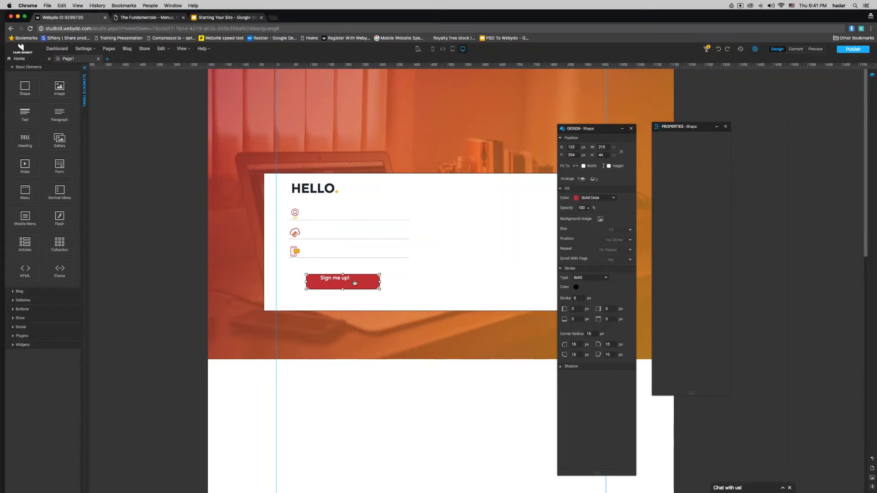
{"action": "left_click", "coordinate": [353, 350]}
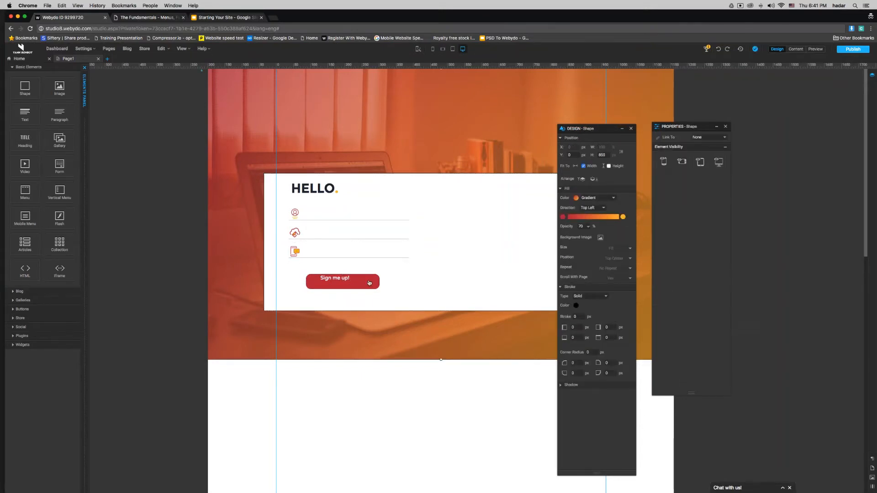
{"action": "left_click", "coordinate": [369, 283]}
{"action": "double_click", "coordinate": [591, 334]}
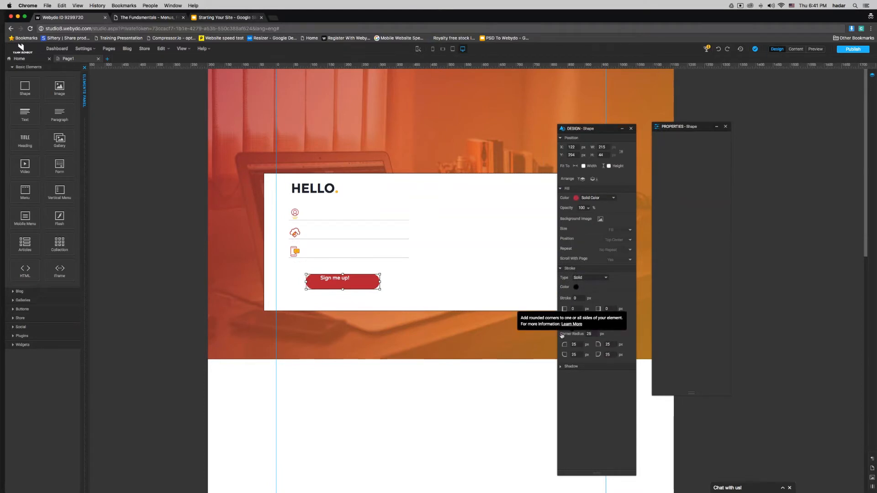
{"action": "left_click", "coordinate": [347, 282]}
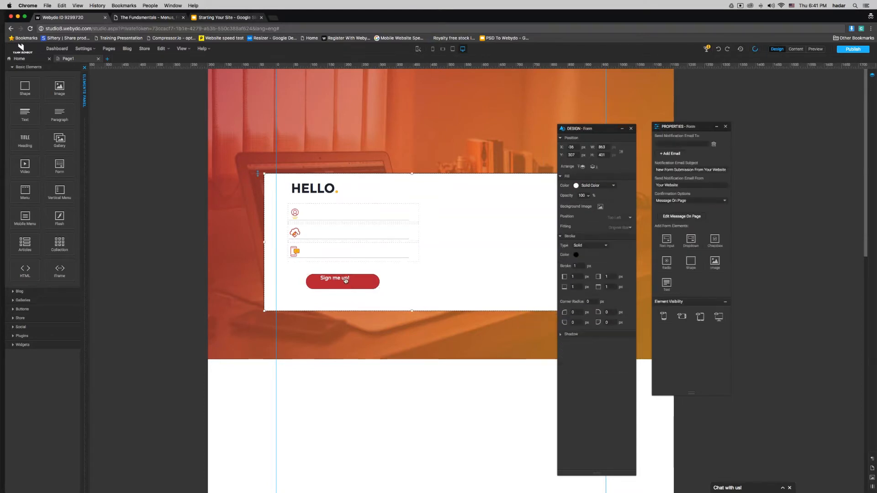
Step: Narrow the button to 173 × 44 px so its white label sits centred
{"action": "left_click", "coordinate": [348, 282]}
{"action": "mouse_move", "coordinate": [352, 284]}
{"action": "left_mouse_down"}
{"action": "mouse_move", "coordinate": [341, 279]}
{"action": "mouse_move", "coordinate": [350, 283]}
{"action": "left_mouse_up"}
{"action": "left_click", "coordinate": [360, 350]}
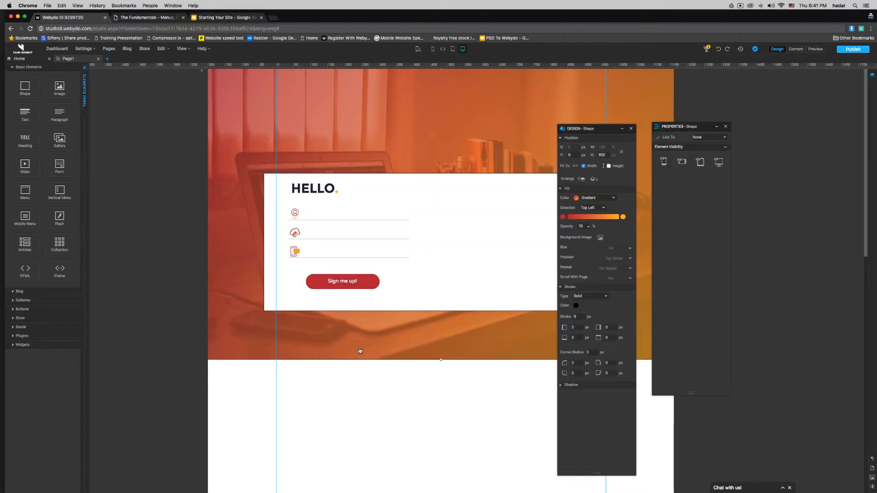
{"action": "left_click", "coordinate": [366, 282]}
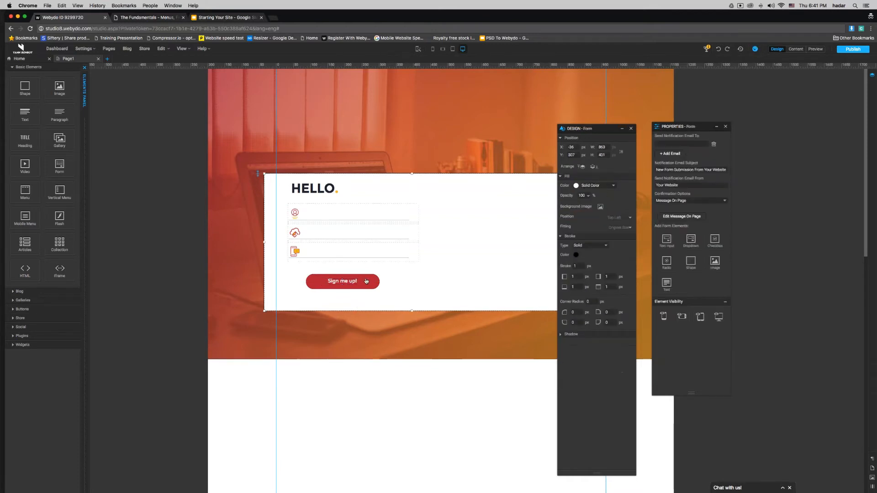
{"action": "left_click", "coordinate": [374, 282]}
{"action": "left_click_drag", "start_coordinate": [377, 283], "coordinate": [364, 283]}
{"action": "left_click", "coordinate": [349, 283]}
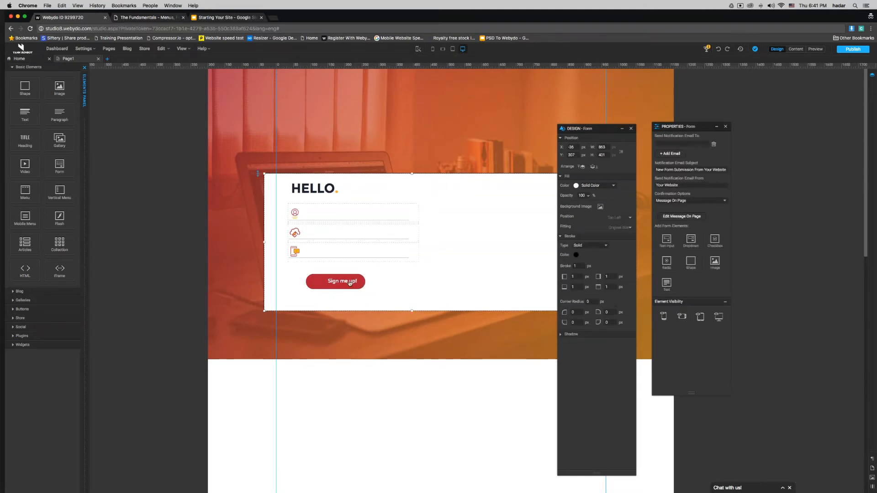
{"action": "left_click", "coordinate": [350, 284]}
{"action": "left_click", "coordinate": [342, 283]}
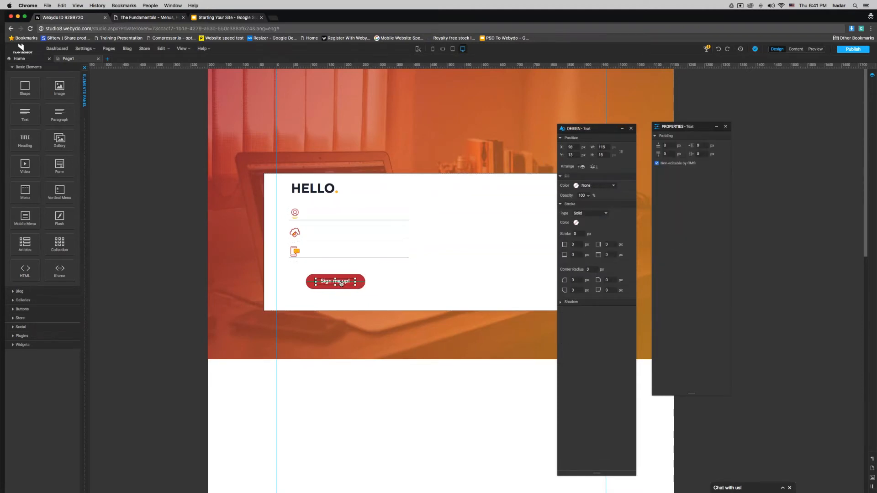
{"action": "left_click", "coordinate": [363, 282]}
{"action": "left_click", "coordinate": [362, 282]}
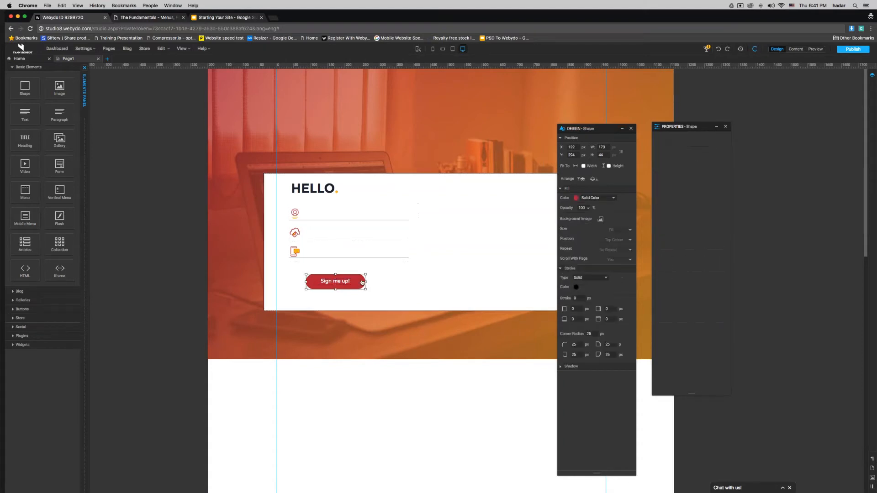
{"action": "left_click", "coordinate": [569, 268]}
{"action": "left_click", "coordinate": [571, 276]}
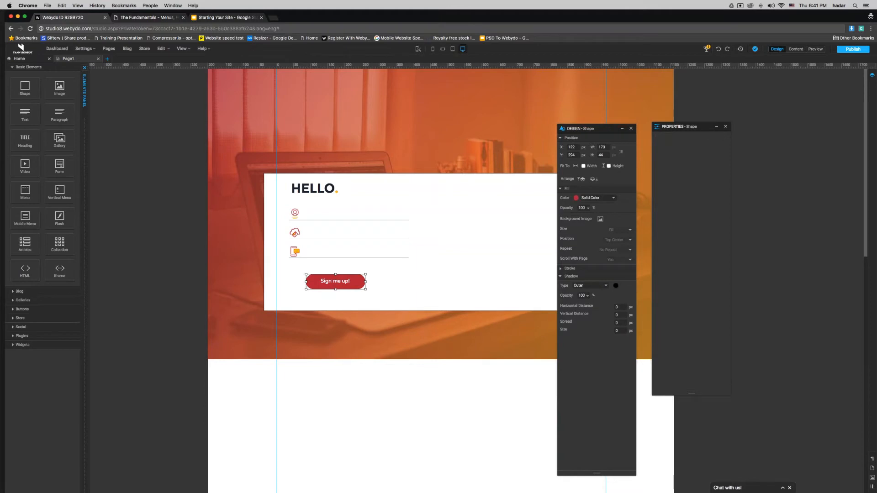
Step: Add a light grey shadow to the button with spread 10 and size 3
{"action": "left_click", "coordinate": [616, 286]}
{"action": "left_click", "coordinate": [427, 246]}
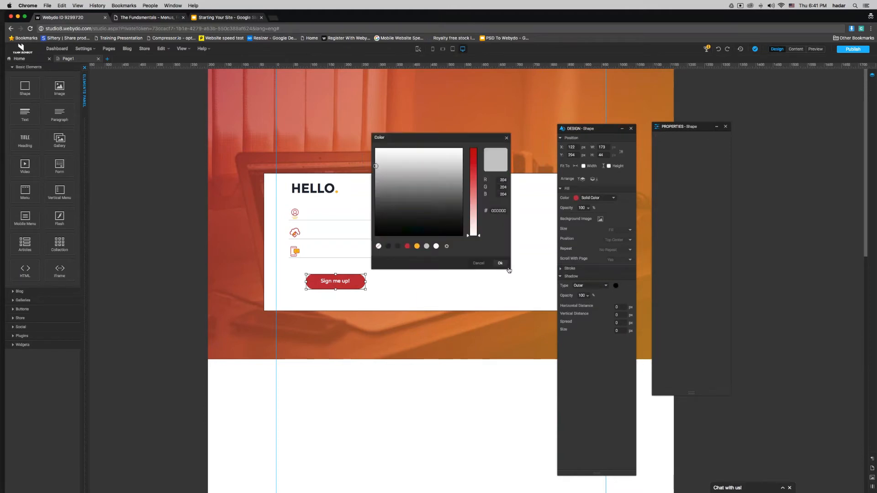
{"action": "left_click", "coordinate": [505, 267]}
{"action": "double_click", "coordinate": [617, 323]}
{"action": "type", "text": "3"}
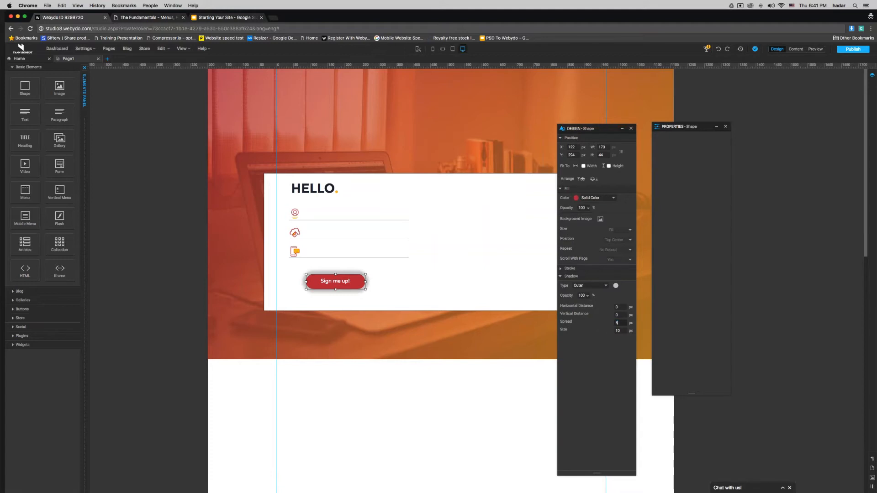
{"action": "key", "text": "Tab"}
{"action": "type", "text": "3"}
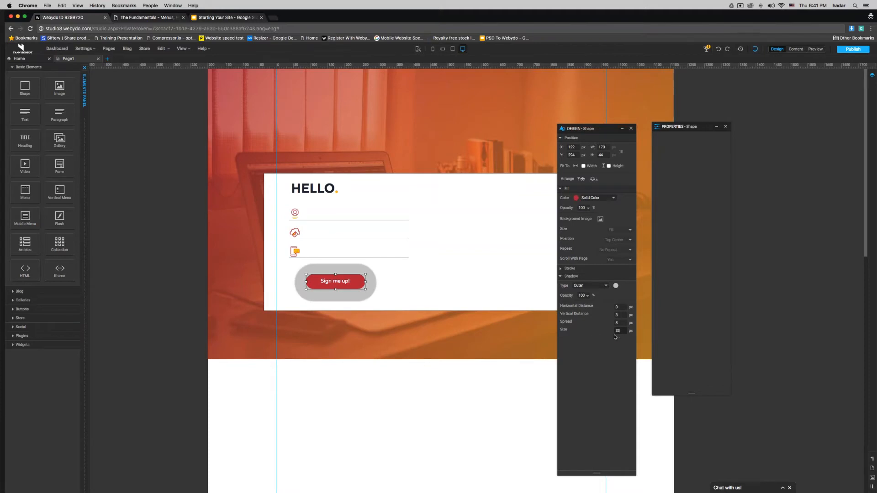
{"action": "key", "text": "BackSpace"}
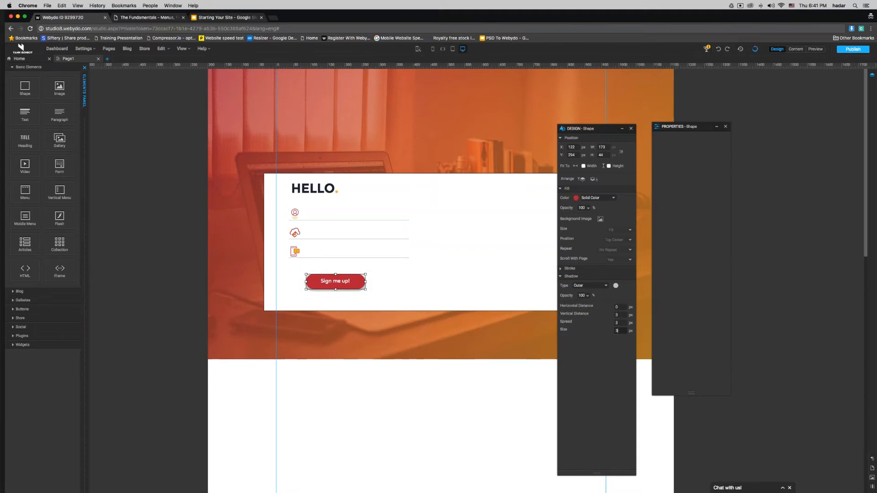
{"action": "key", "text": "shift+Tab"}
{"action": "type", "text": "10"}
{"action": "left_click", "coordinate": [521, 337]}
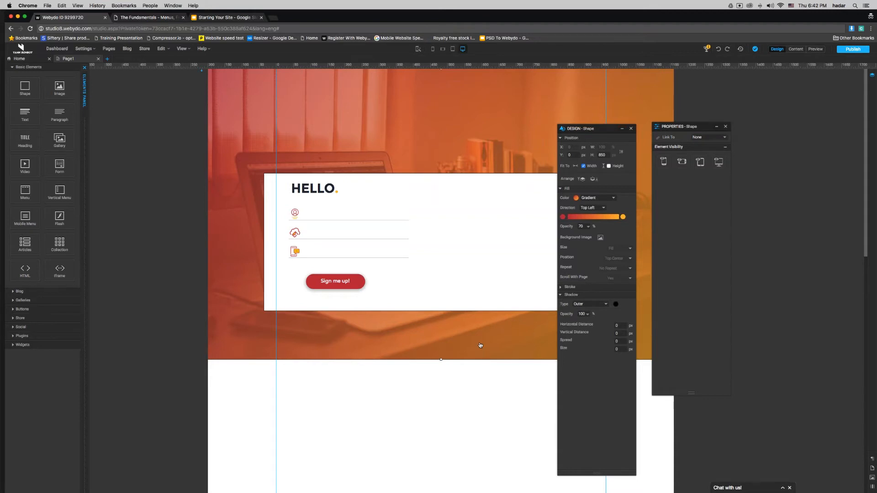
Step: Narrow the form to 376 × 401 px, recentre its button, and move it to X 114
{"action": "left_click", "coordinate": [481, 265]}
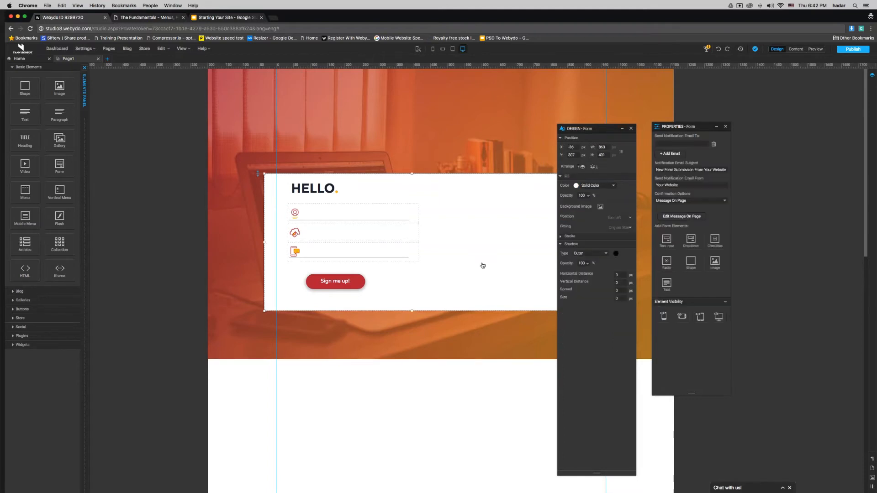
{"action": "left_click_drag", "start_coordinate": [597, 129], "coordinate": [776, 126]}
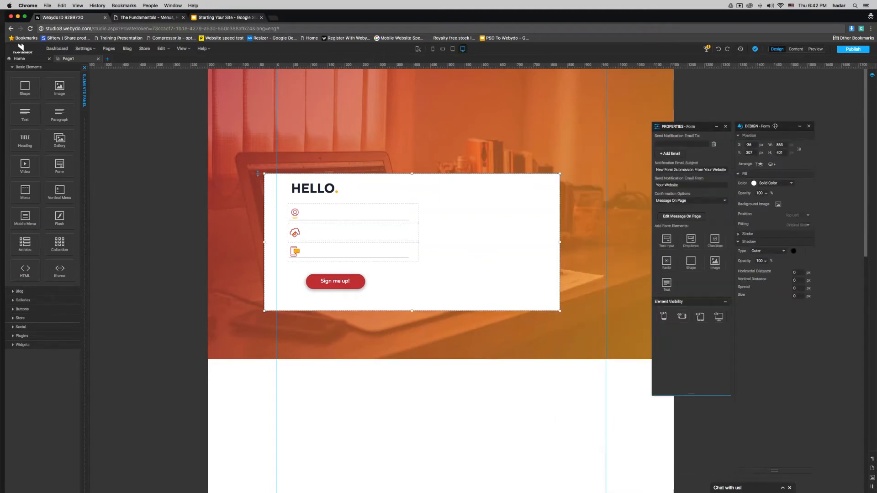
{"action": "left_click_drag", "start_coordinate": [560, 242], "coordinate": [392, 252]}
{"action": "left_click_drag", "start_coordinate": [361, 279], "coordinate": [350, 284]}
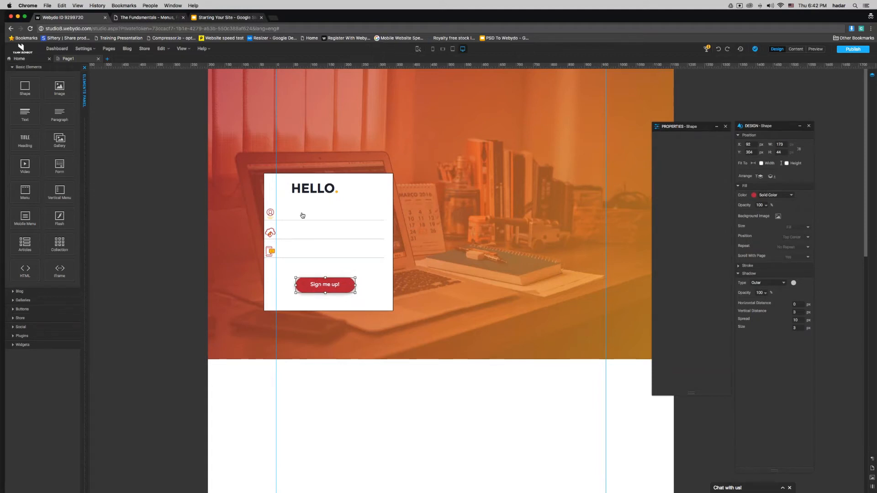
{"action": "left_click_drag", "start_coordinate": [384, 194], "coordinate": [431, 209]}
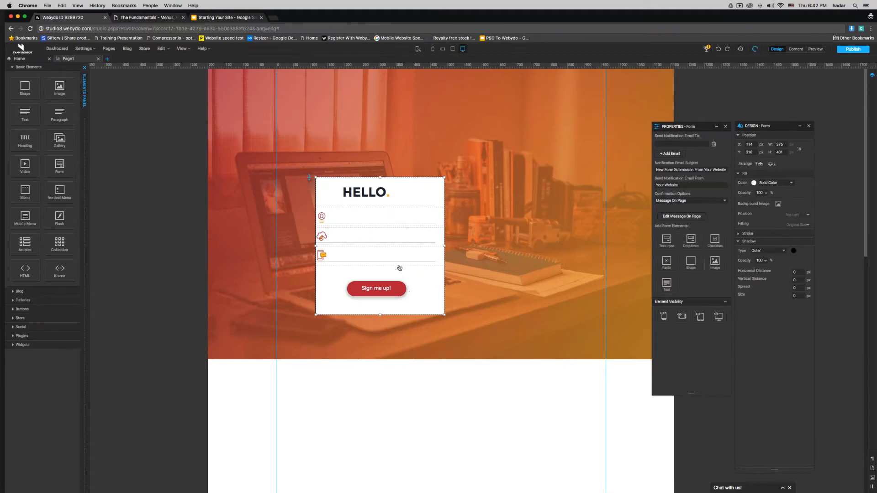
{"action": "left_click", "coordinate": [87, 200]}
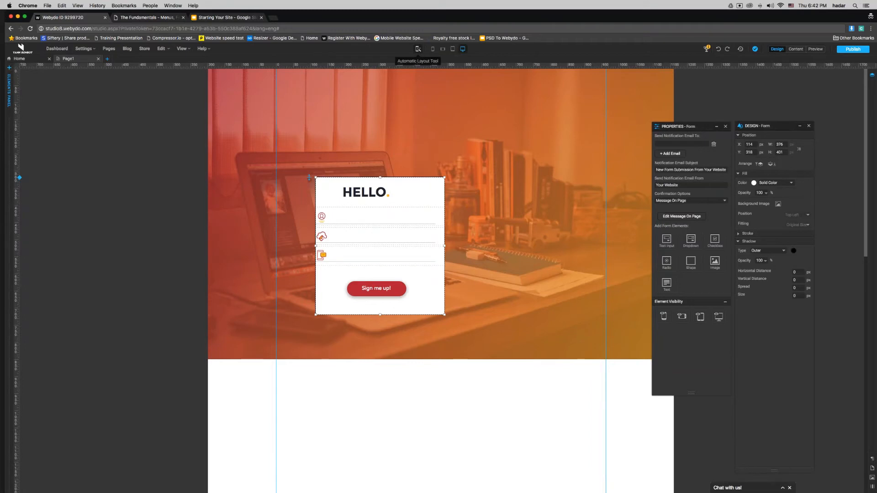
Step: Centre the Sign me up! button on the card using a guide, then view the live published page
{"action": "left_click_drag", "start_coordinate": [16, 160], "coordinate": [381, 161]}
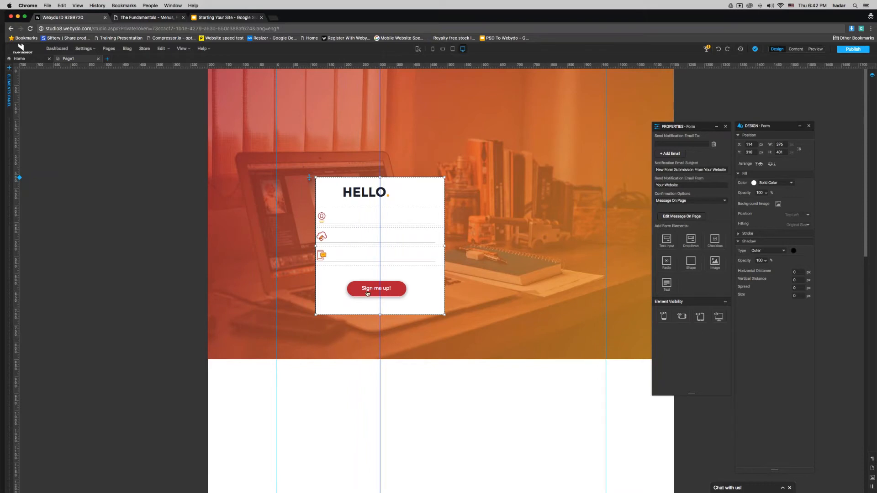
{"action": "left_click", "coordinate": [398, 291]}
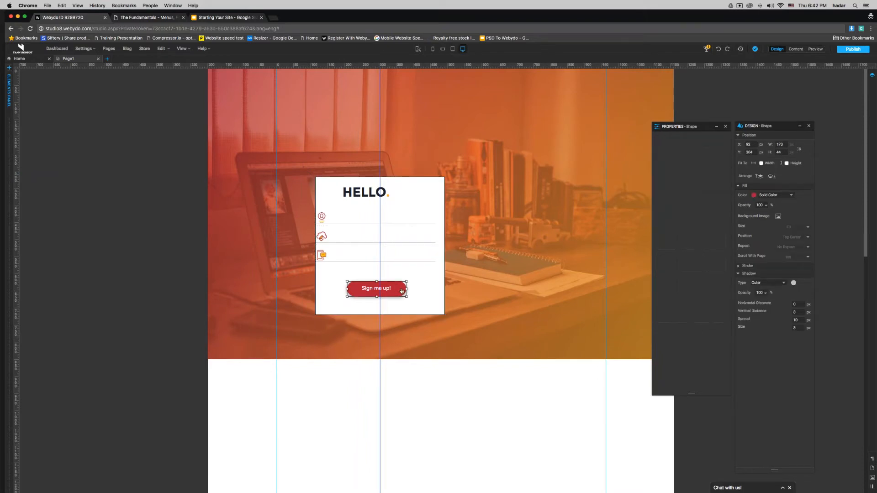
{"action": "key", "text": "shift+Right"}
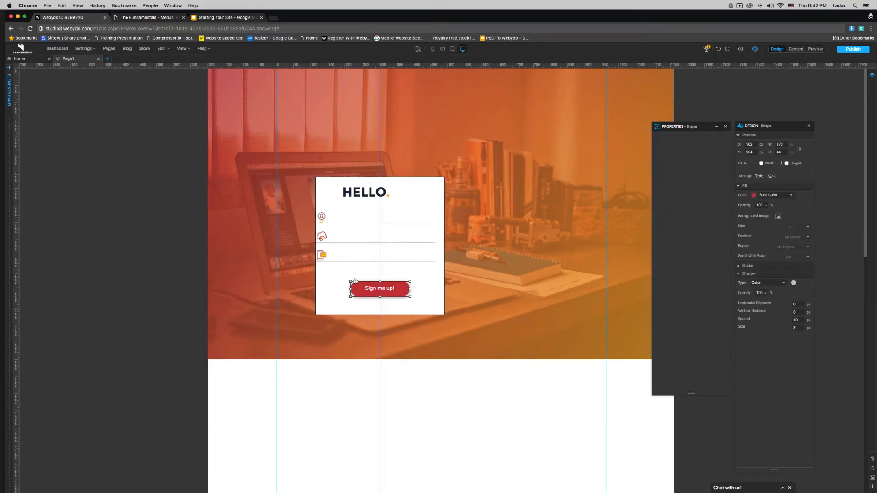
{"action": "mouse_move", "coordinate": [379, 269]}
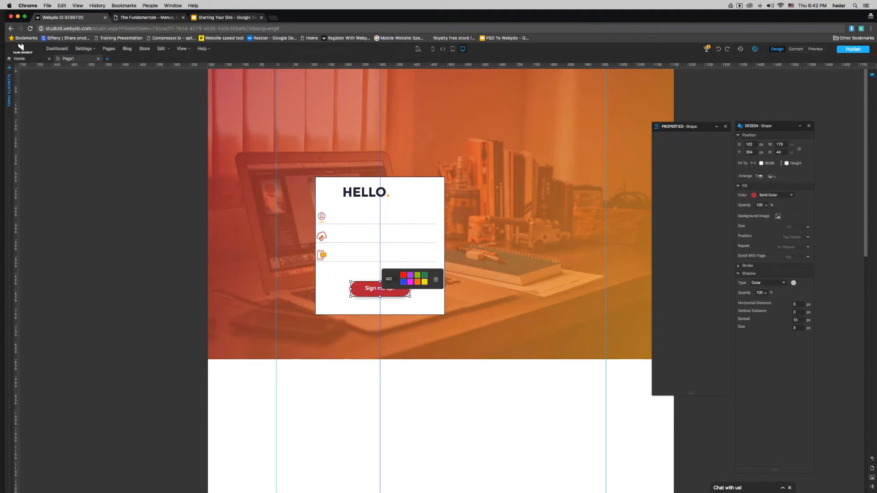
{"action": "left_click", "coordinate": [436, 280]}
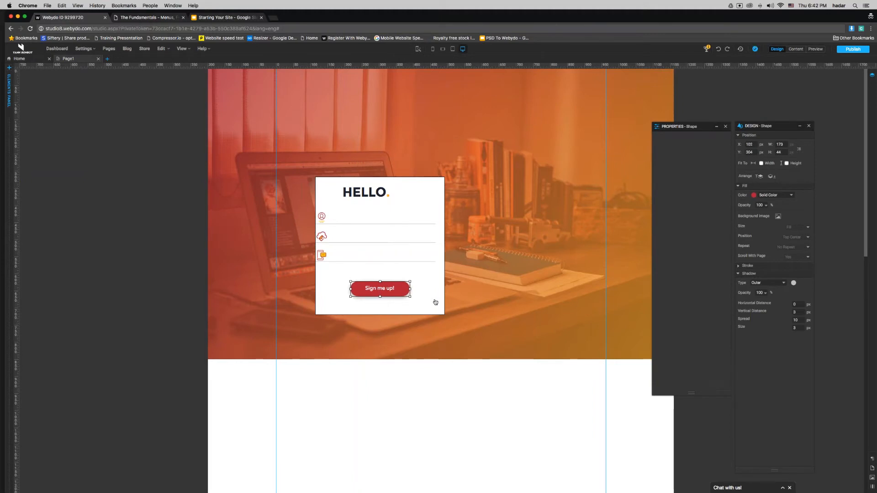
{"action": "key", "text": "shift+Left"}
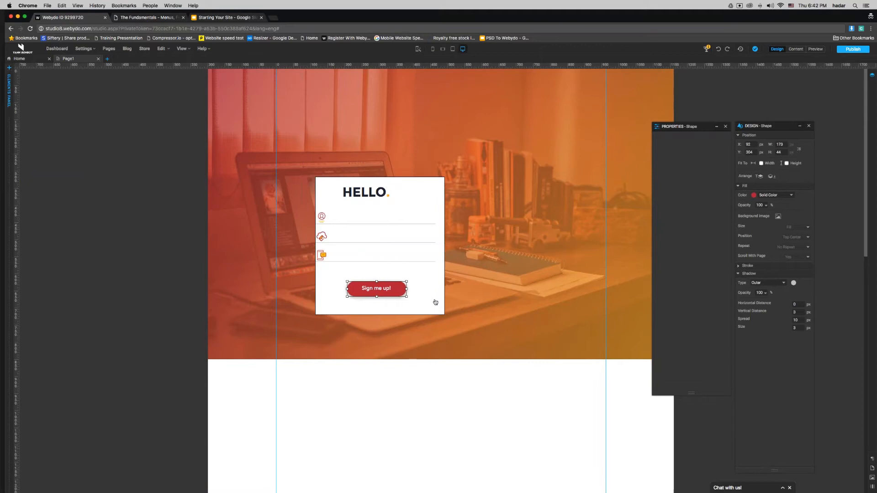
{"action": "key", "text": "shift+Right"}
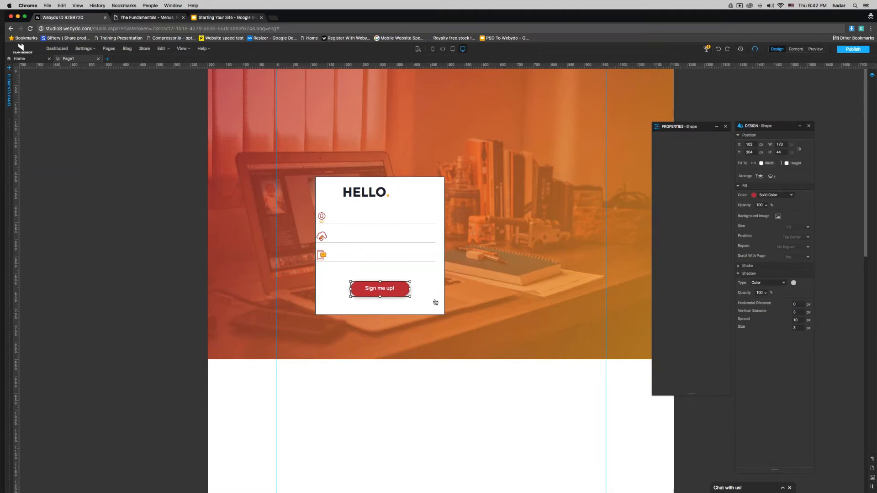
{"action": "left_click", "coordinate": [327, 300]}
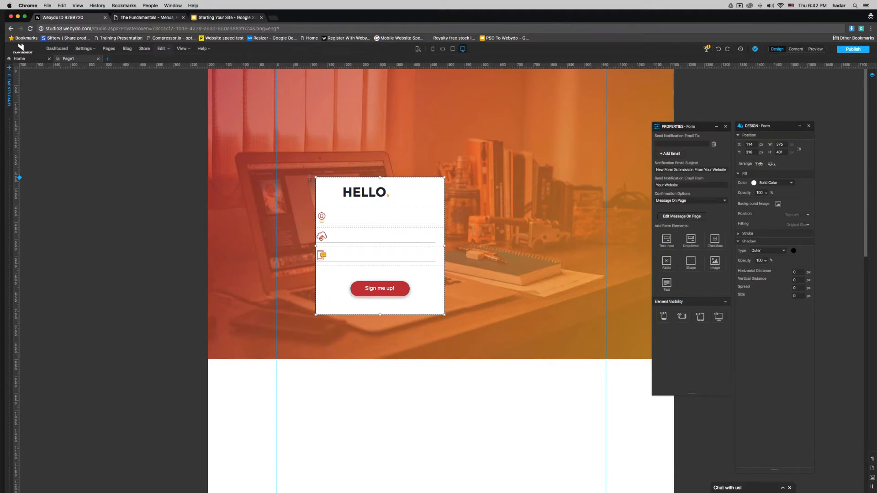
{"action": "left_click", "coordinate": [152, 17]}
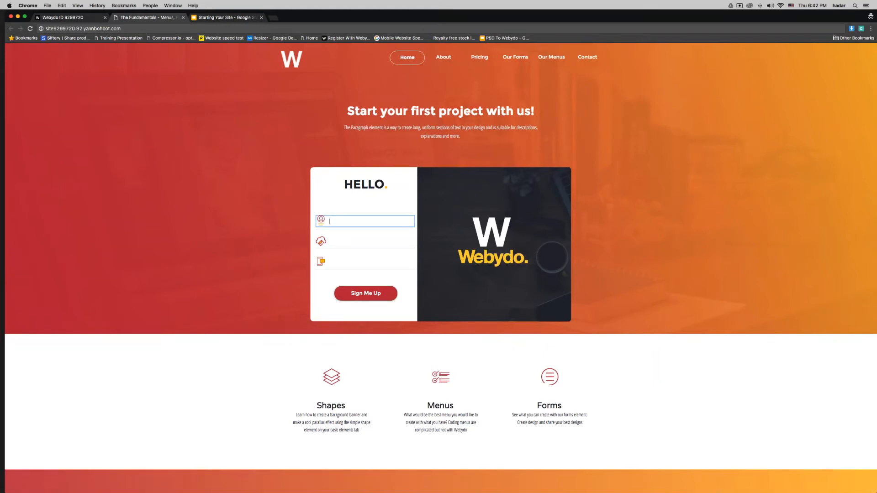
Step: Remove the sign-up form's black border and round its top-left and bottom-left corners to 10 px
{"action": "left_click", "coordinate": [64, 18]}
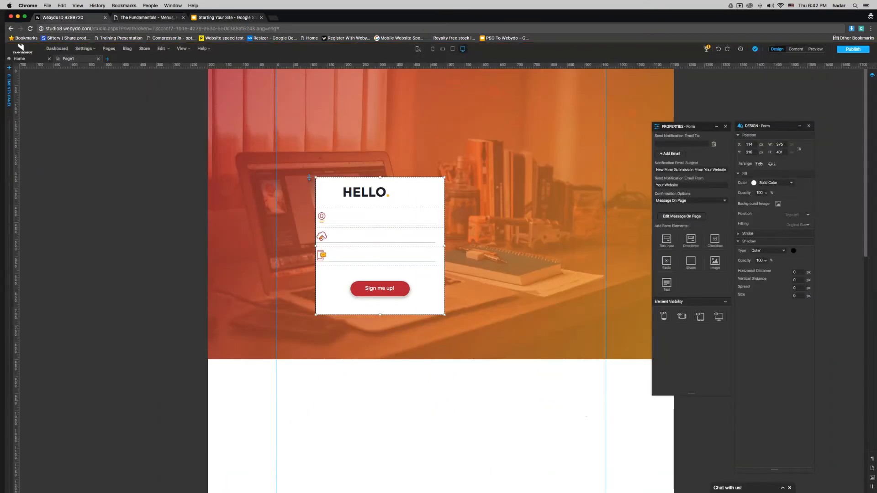
{"action": "left_click", "coordinate": [347, 218]}
{"action": "left_click", "coordinate": [329, 192]}
{"action": "left_click", "coordinate": [757, 235]}
{"action": "left_click_drag", "start_coordinate": [758, 264], "coordinate": [736, 266]}
{"action": "type", "text": "0"}
{"action": "double_click", "coordinate": [752, 309]}
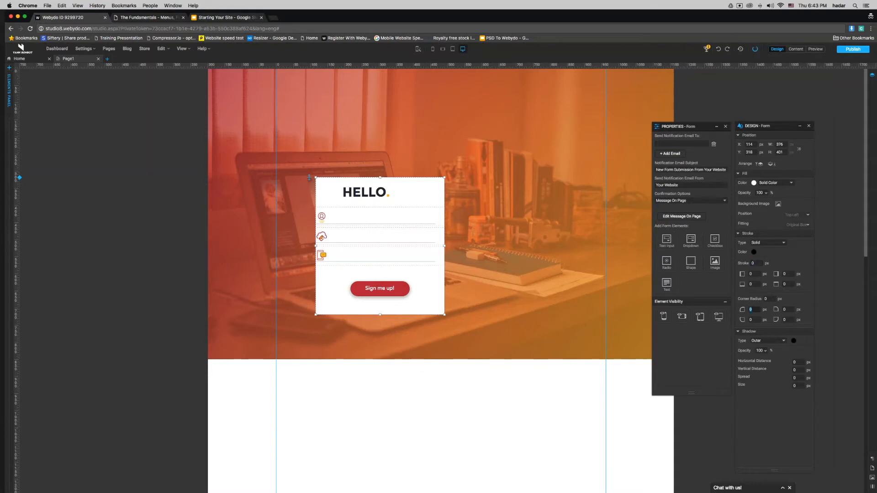
{"action": "type", "text": "10"}
{"action": "left_click_drag", "start_coordinate": [756, 320], "coordinate": [742, 320]}
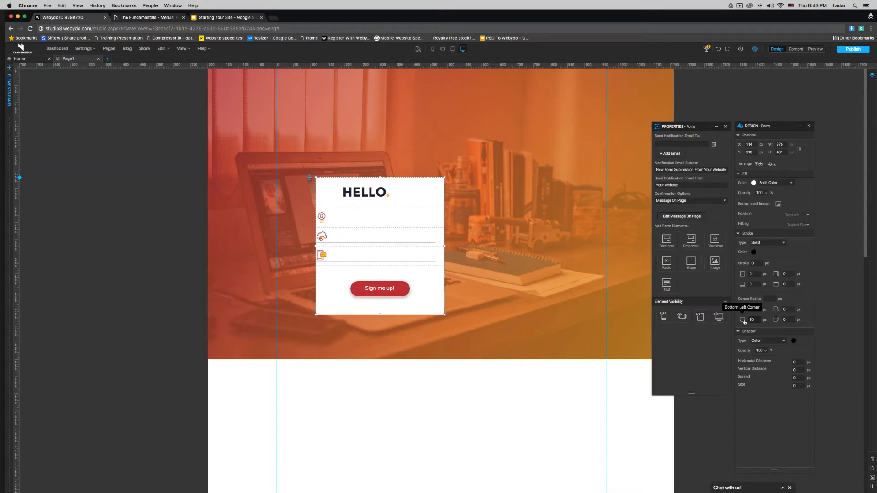
Step: Shift the HELLO heading slightly left on the form
{"action": "left_click", "coordinate": [487, 334]}
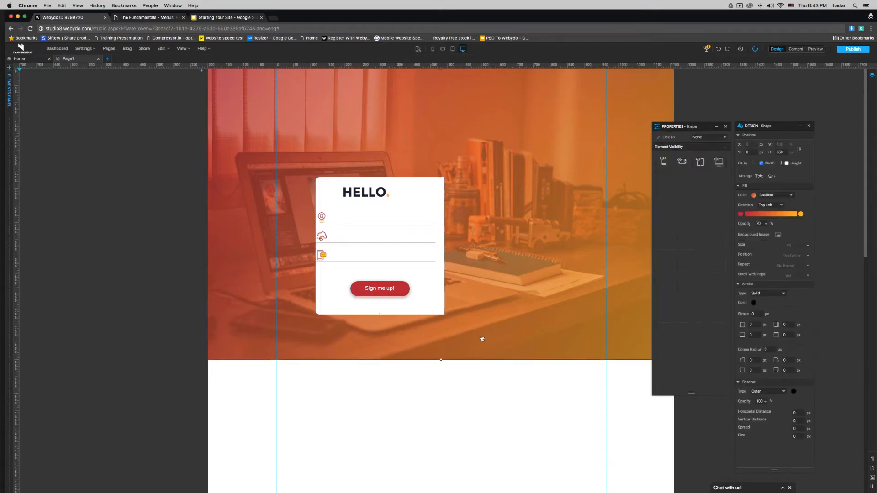
{"action": "left_click", "coordinate": [435, 251]}
{"action": "mouse_move", "coordinate": [383, 197]}
{"action": "left_mouse_down"}
{"action": "mouse_move", "coordinate": [375, 195]}
{"action": "mouse_move", "coordinate": [395, 196]}
{"action": "left_mouse_up"}
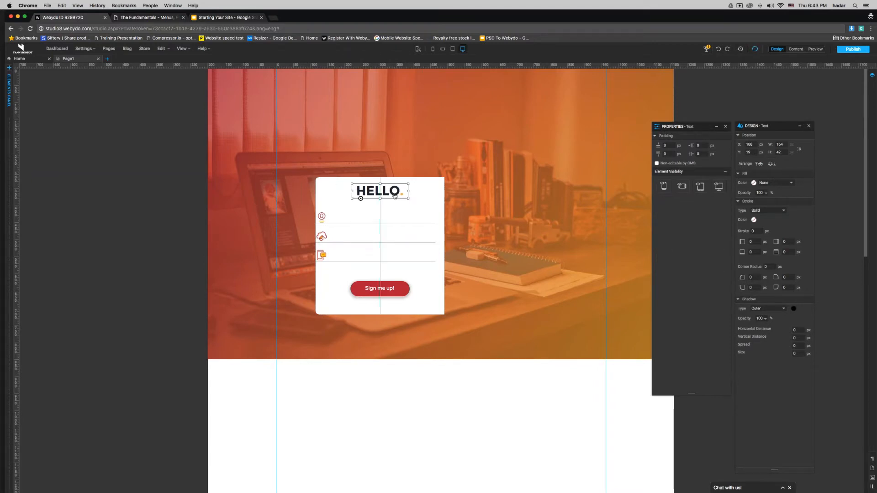
Step: Narrow the three text input fields to 250 px wide
{"action": "left_click", "coordinate": [421, 221]}
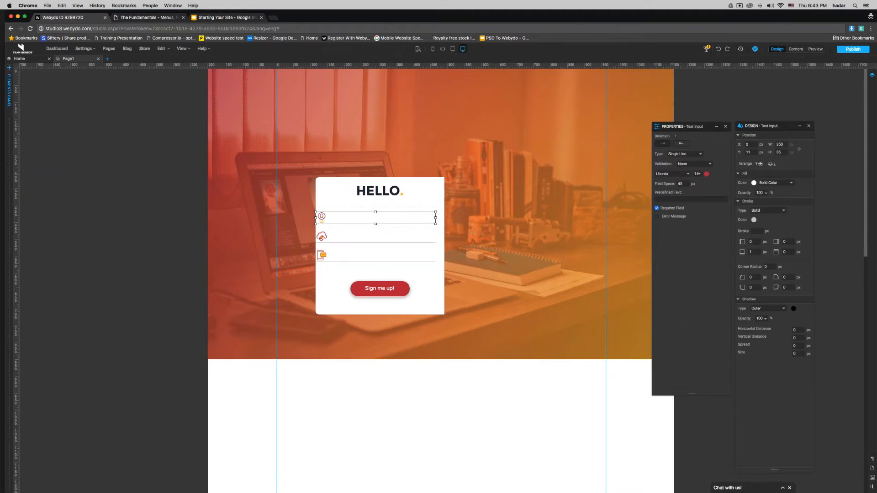
{"action": "left_click", "coordinate": [770, 146]}
{"action": "type", "text": "250"}
{"action": "key", "text": "Return"}
{"action": "left_click", "coordinate": [393, 237]}
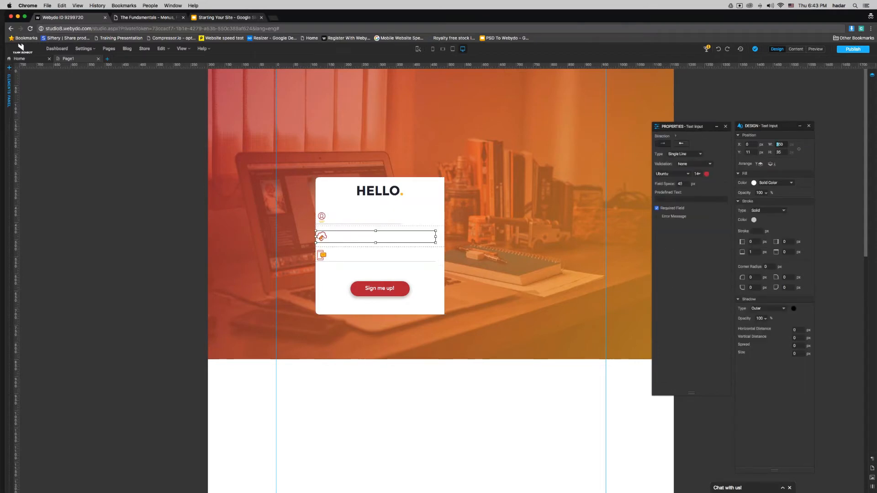
{"action": "key", "text": "Return"}
{"action": "left_click", "coordinate": [404, 255]}
{"action": "left_click", "coordinate": [413, 256]}
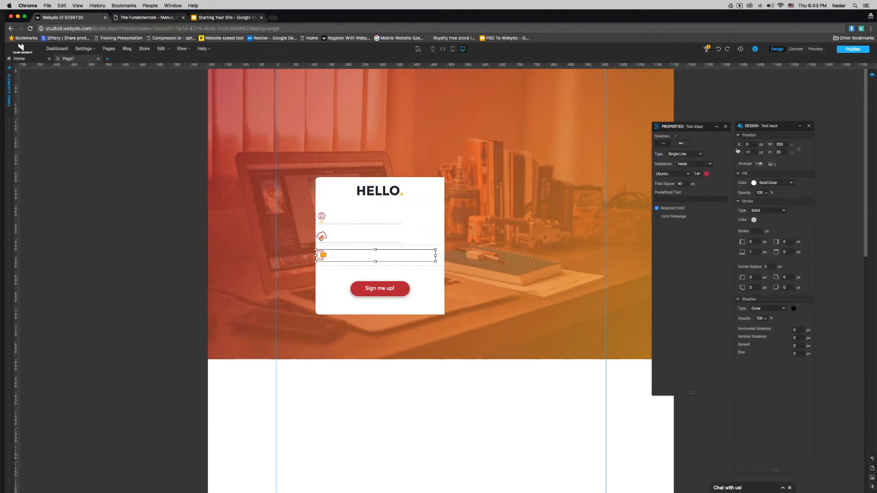
{"action": "left_click_drag", "start_coordinate": [780, 144], "coordinate": [777, 144]}
{"action": "type", "text": "2"}
{"action": "left_click", "coordinate": [436, 256]}
Step: Set each of the three field rows to 300 px wide
{"action": "left_click", "coordinate": [437, 255]}
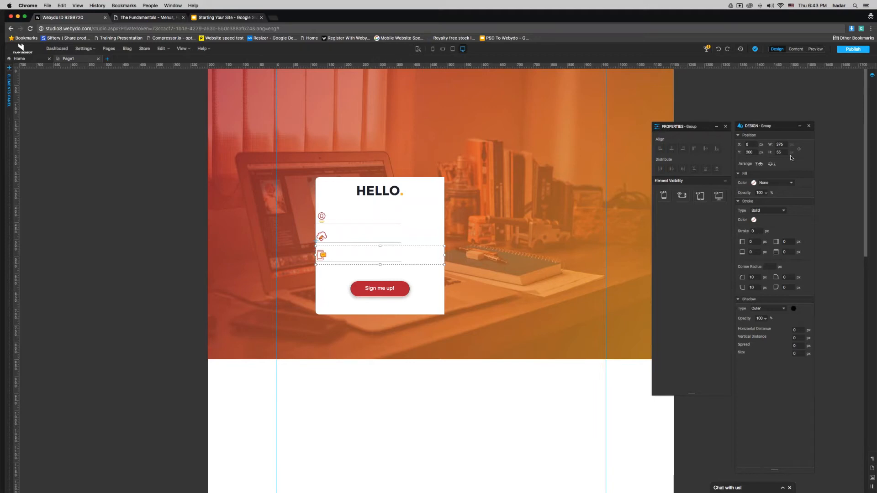
{"action": "left_click_drag", "start_coordinate": [782, 144], "coordinate": [755, 143]}
{"action": "type", "text": "300"}
{"action": "key", "text": "Return"}
{"action": "left_click", "coordinate": [415, 239]}
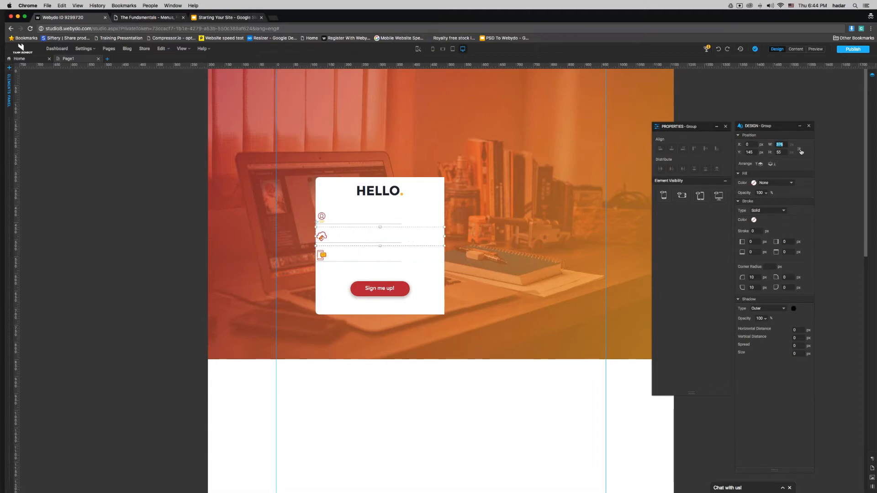
{"action": "key", "text": "Return"}
{"action": "key", "text": "super+a"}
{"action": "type", "text": "300"}
{"action": "key", "text": "Return"}
{"action": "left_click", "coordinate": [414, 216]}
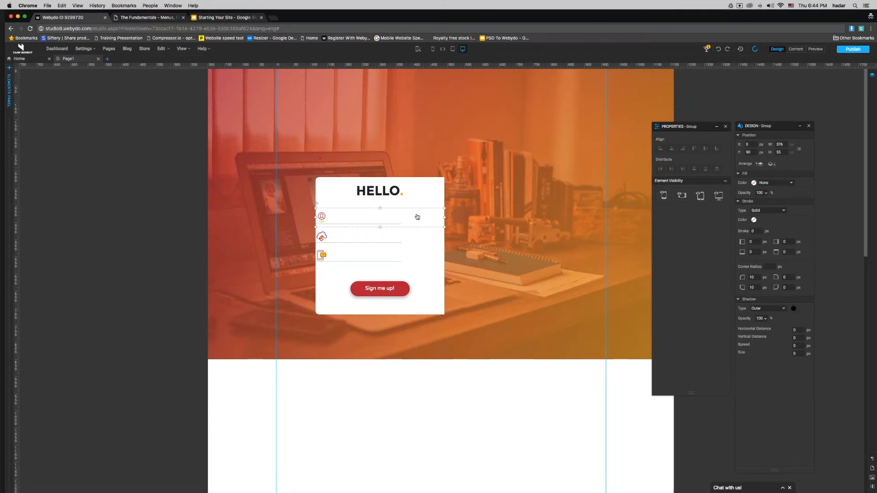
{"action": "left_click_drag", "start_coordinate": [785, 144], "coordinate": [764, 144]}
{"action": "type", "text": "300"}
{"action": "key", "text": "Return"}
{"action": "left_click", "coordinate": [435, 224]}
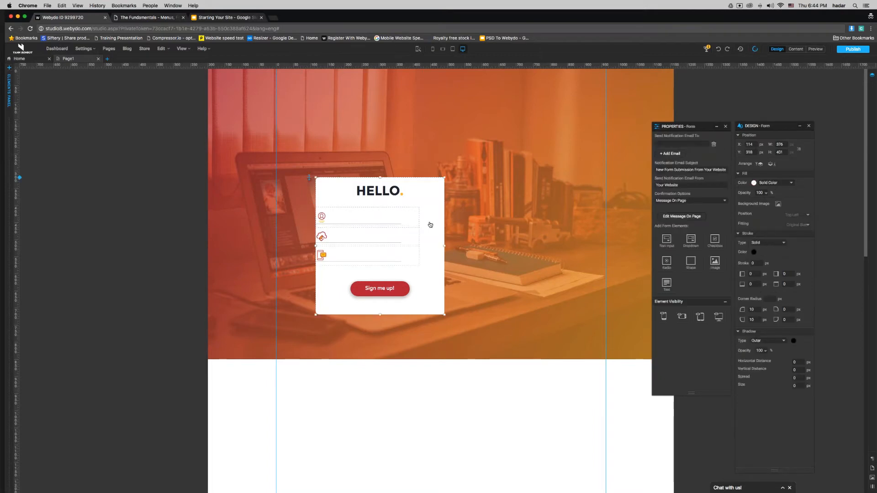
Step: Narrow the form to about 303 px and centre the Sign me up! button and HELLO on a vertical guide
{"action": "left_click_drag", "start_coordinate": [444, 248], "coordinate": [419, 248]}
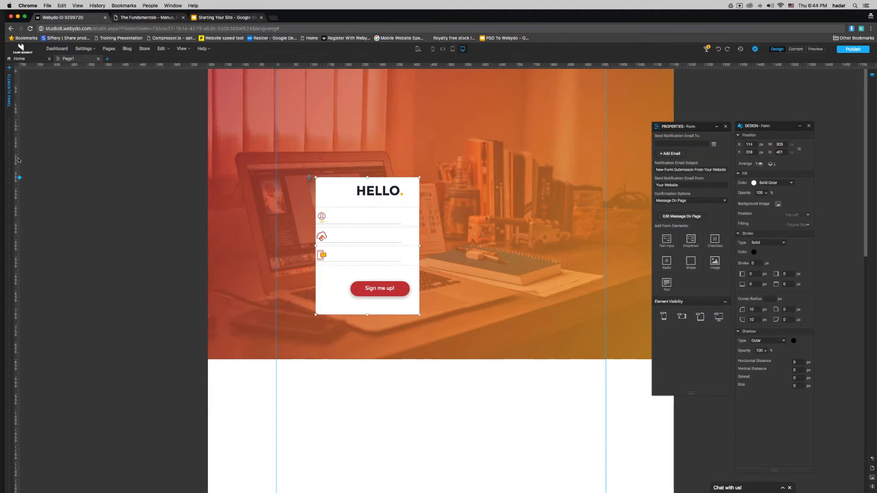
{"action": "left_click_drag", "start_coordinate": [19, 160], "coordinate": [372, 151]}
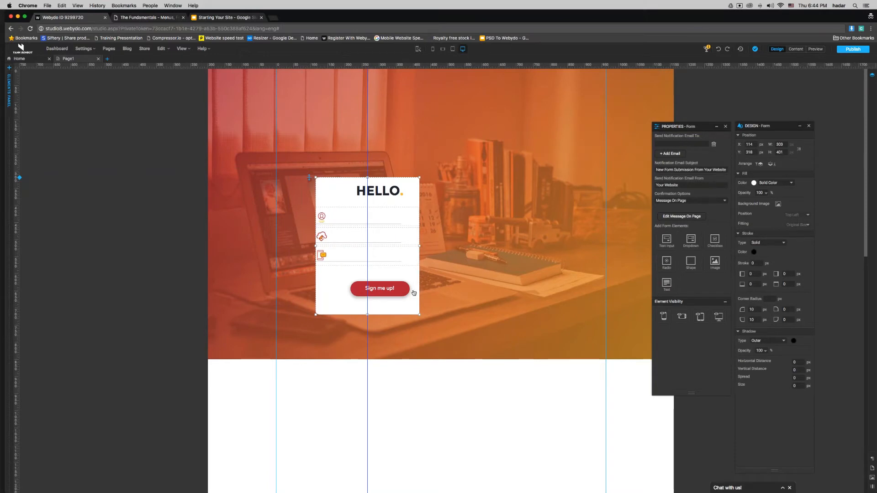
{"action": "left_click", "coordinate": [406, 291]}
{"action": "key", "text": "shift+Left"}
{"action": "key", "text": "shift+Left"}
{"action": "key", "text": "shift+Left"}
{"action": "key", "text": "shift+Left"}
{"action": "key", "text": "Right"}
{"action": "key", "text": "Right"}
{"action": "key", "text": "Right"}
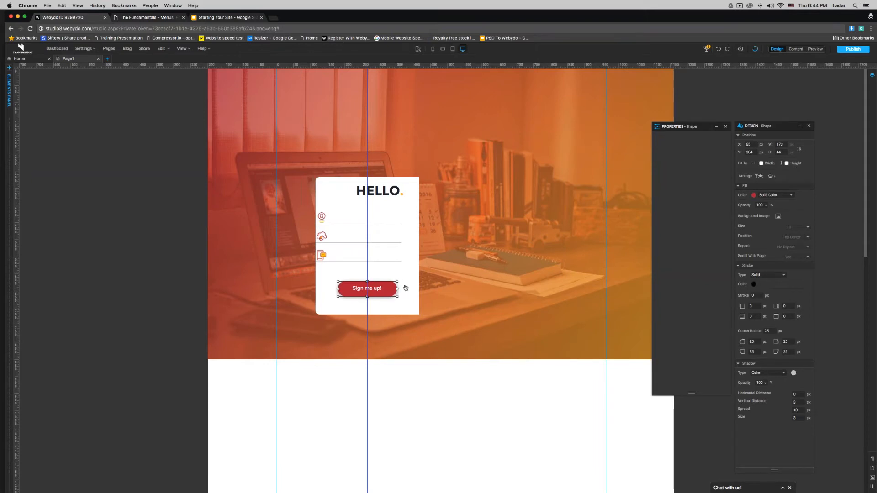
{"action": "left_click", "coordinate": [385, 191]}
{"action": "key", "text": "shift+Left"}
{"action": "key", "text": "shift+Left"}
{"action": "key", "text": "shift+Left"}
{"action": "key", "text": "Right"}
{"action": "key", "text": "Right"}
{"action": "key", "text": "Right"}
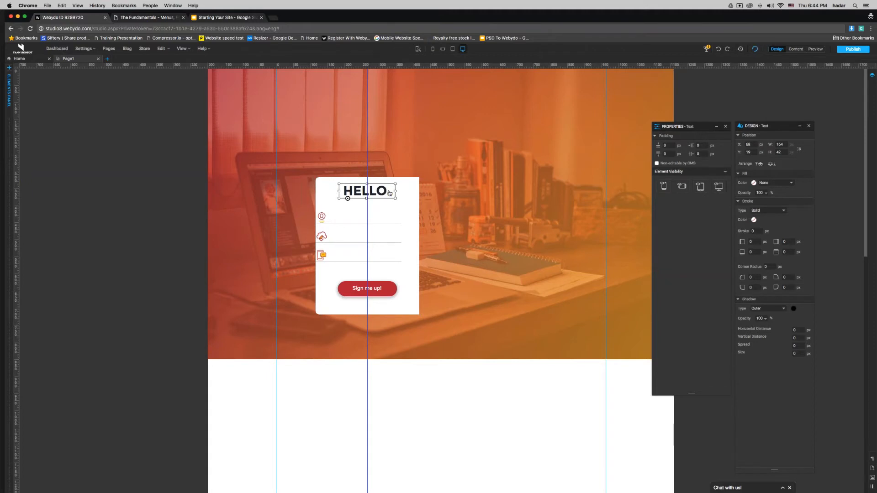
Step: Try a few guide colours, then delete the vertical guide and deselect everything
{"action": "left_click", "coordinate": [367, 374]}
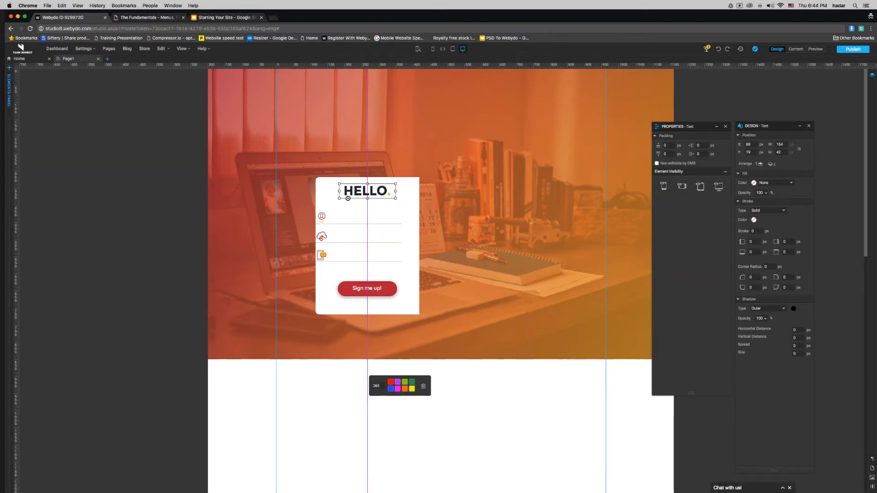
{"action": "left_click", "coordinate": [411, 389]}
{"action": "left_click", "coordinate": [405, 390]}
{"action": "left_click", "coordinate": [391, 389]}
{"action": "left_click", "coordinate": [424, 388]}
{"action": "left_click", "coordinate": [427, 396]}
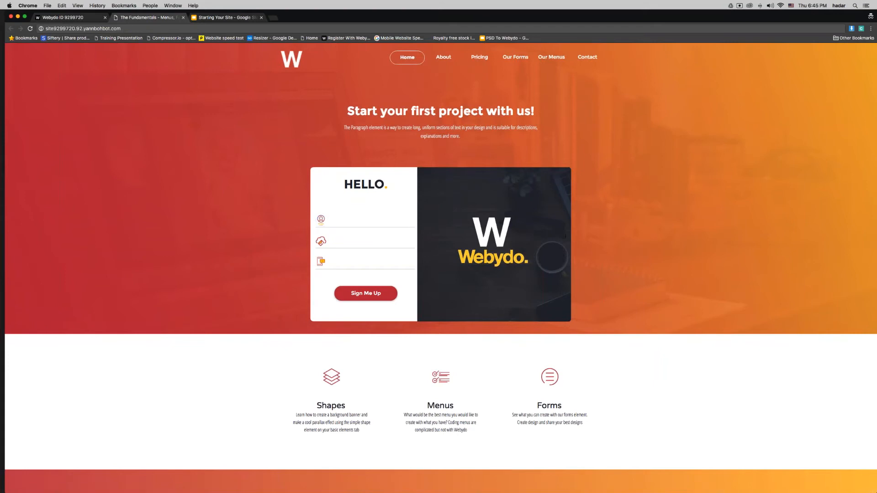
Step: Add a square shape to the banner filled with the pexels-photo-70232.jpeg desk photo
{"action": "scroll", "coordinate": [540, 273], "scroll_direction": "down", "scroll_amount": 1}
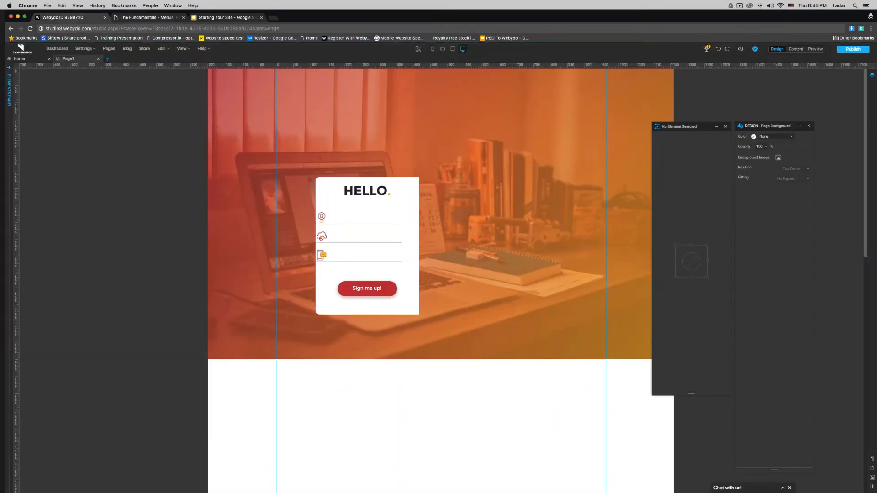
{"action": "left_click", "coordinate": [9, 101]}
{"action": "left_click_drag", "start_coordinate": [24, 87], "coordinate": [472, 169]}
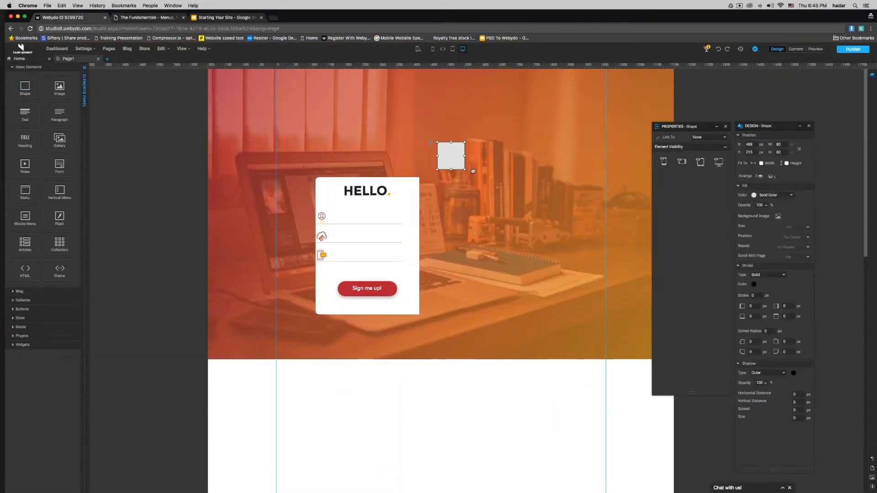
{"action": "left_click", "coordinate": [778, 216]}
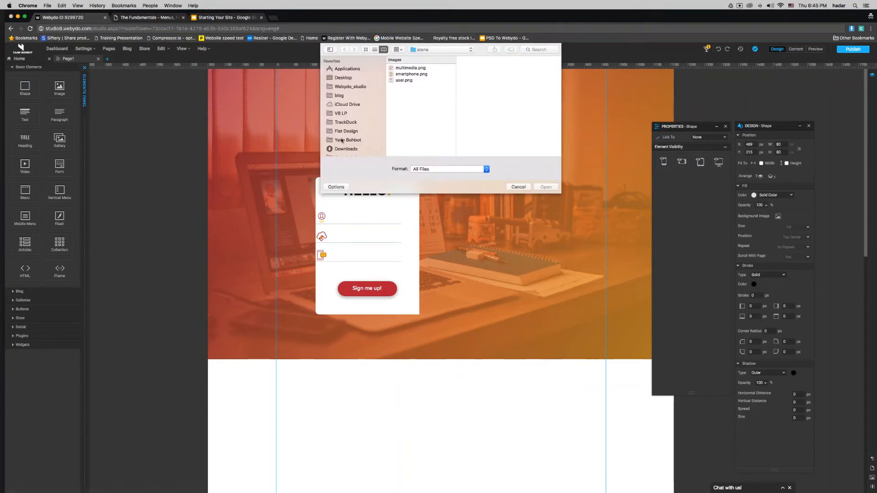
{"action": "left_click", "coordinate": [361, 139]}
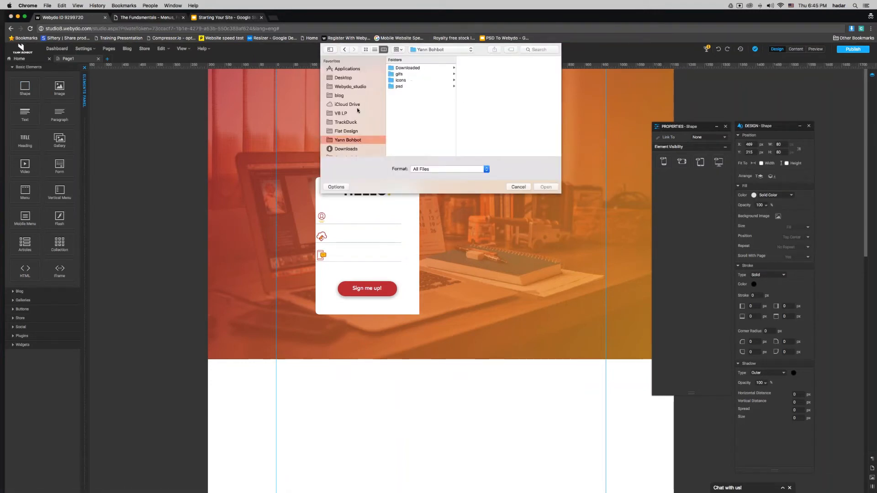
{"action": "left_click", "coordinate": [338, 149]}
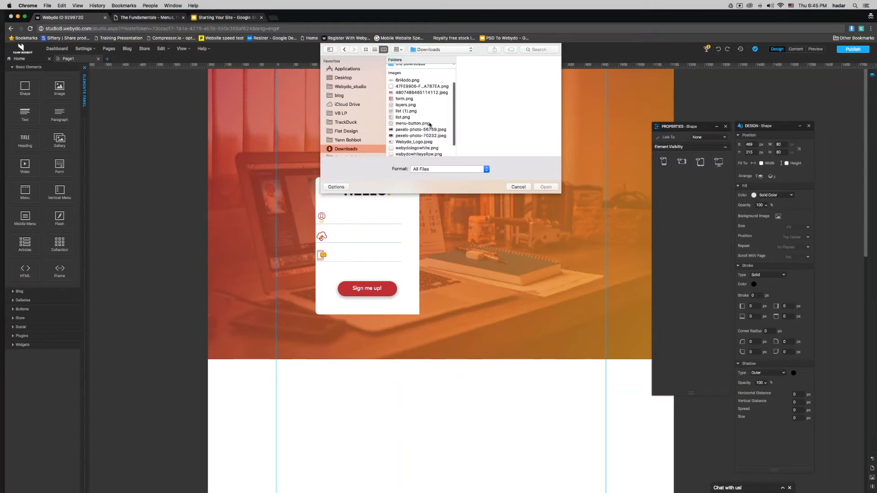
{"action": "double_click", "coordinate": [420, 138]}
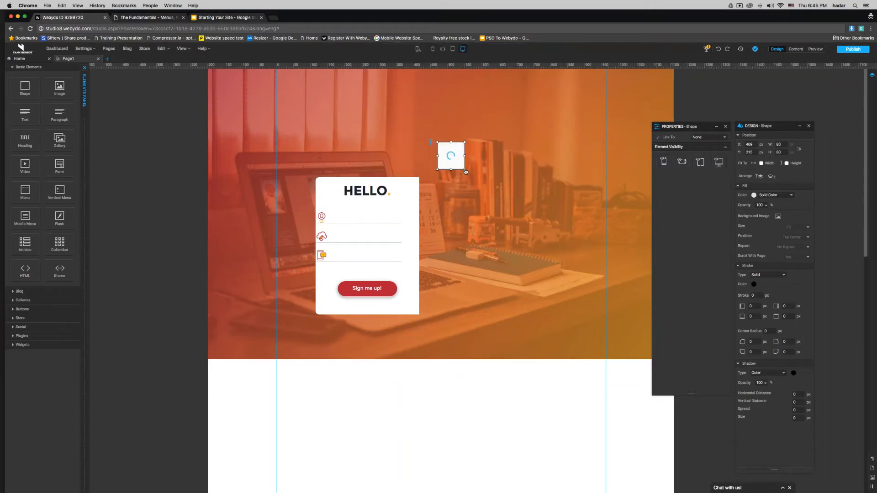
Step: Set the sign-up form's height to 400
{"action": "left_click", "coordinate": [416, 185]}
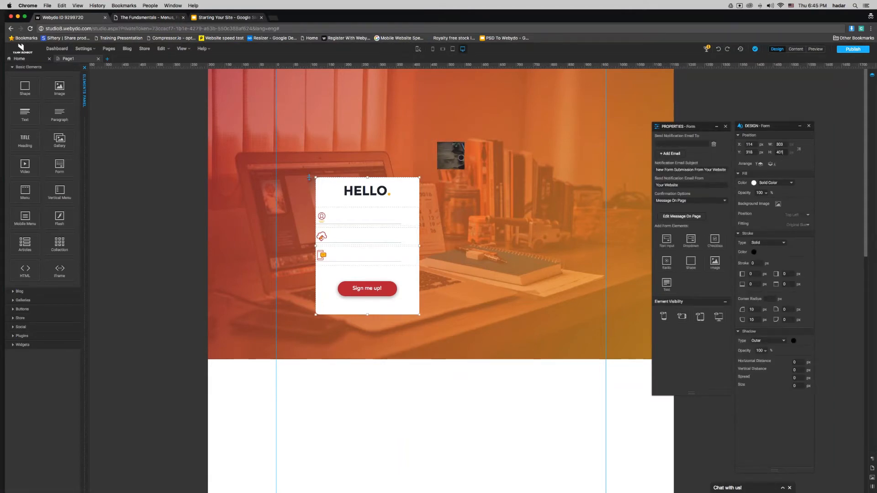
{"action": "key", "text": "BackSpace"}
{"action": "type", "text": "0"}
{"action": "key", "text": "Return"}
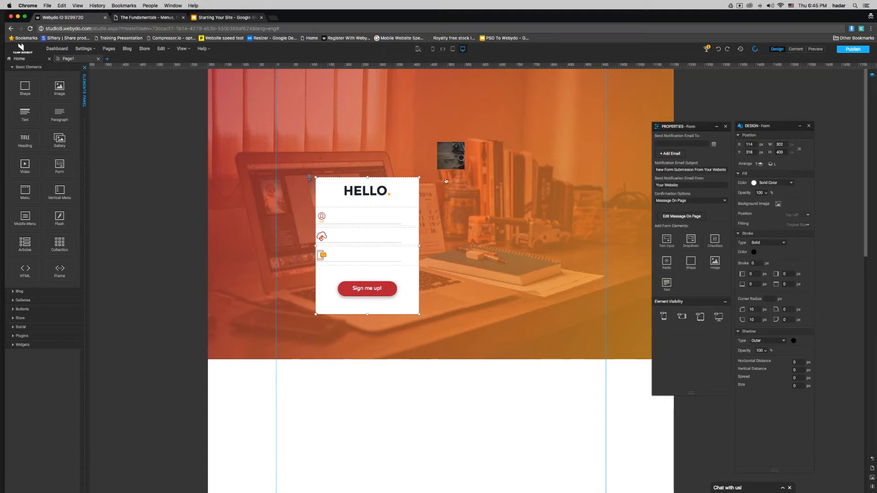
Step: Size the desk photo to 400 high, place it beside the HELLO form, and widen it to 491 px
{"action": "left_click", "coordinate": [456, 169]}
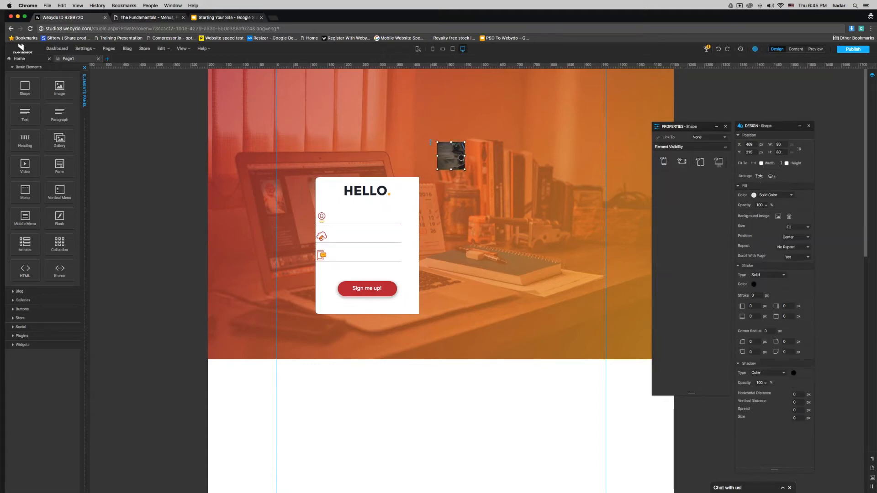
{"action": "double_click", "coordinate": [780, 152]}
{"action": "type", "text": "400"}
{"action": "key", "text": "Return"}
{"action": "left_click_drag", "start_coordinate": [536, 177], "coordinate": [518, 212]}
{"action": "left_click_drag", "start_coordinate": [556, 246], "coordinate": [587, 247]}
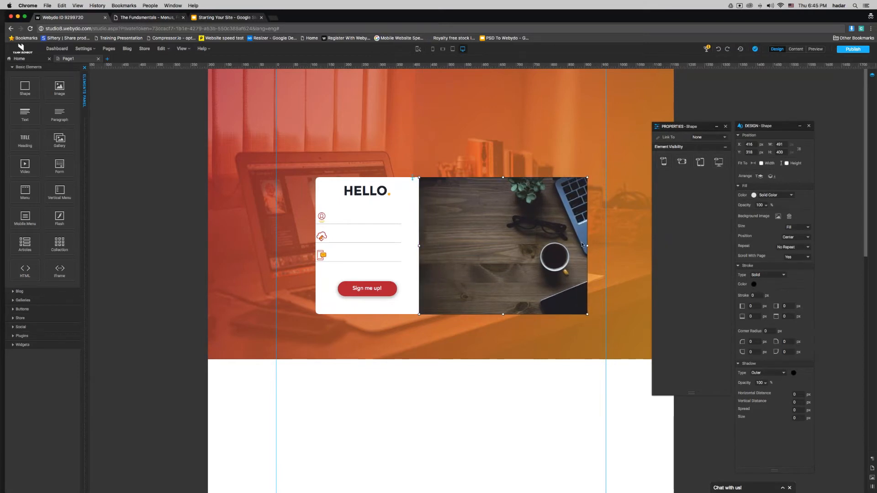
{"action": "right_click", "coordinate": [525, 204]}
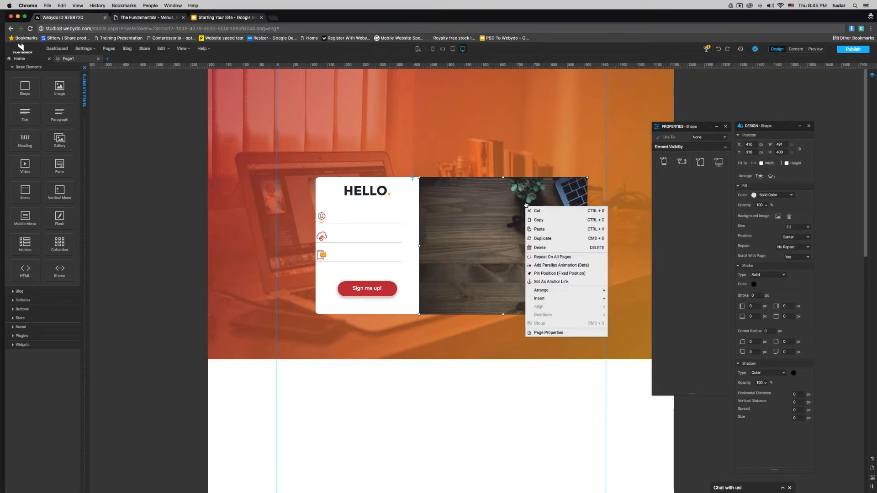
Step: Duplicate the desk photo and turn the copy into a dark navy fill at 80% opacity
{"action": "left_click", "coordinate": [535, 238]}
{"action": "left_click_drag", "start_coordinate": [550, 251], "coordinate": [466, 373]}
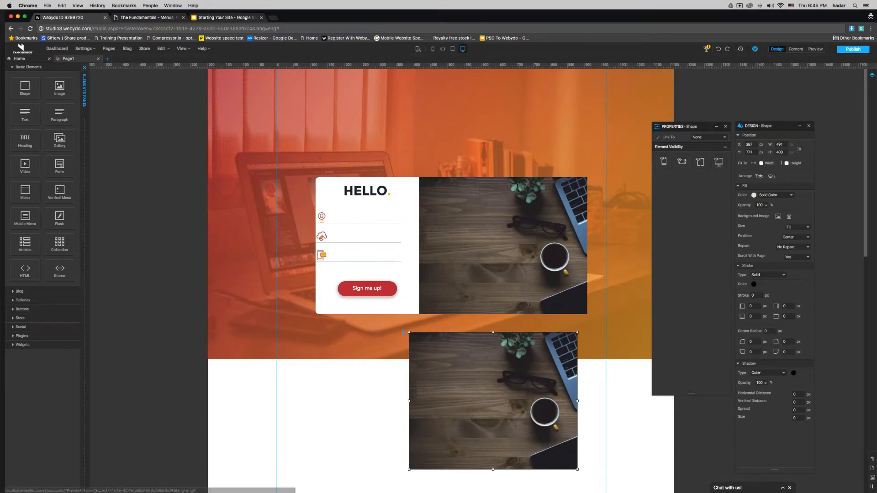
{"action": "left_click", "coordinate": [789, 217]}
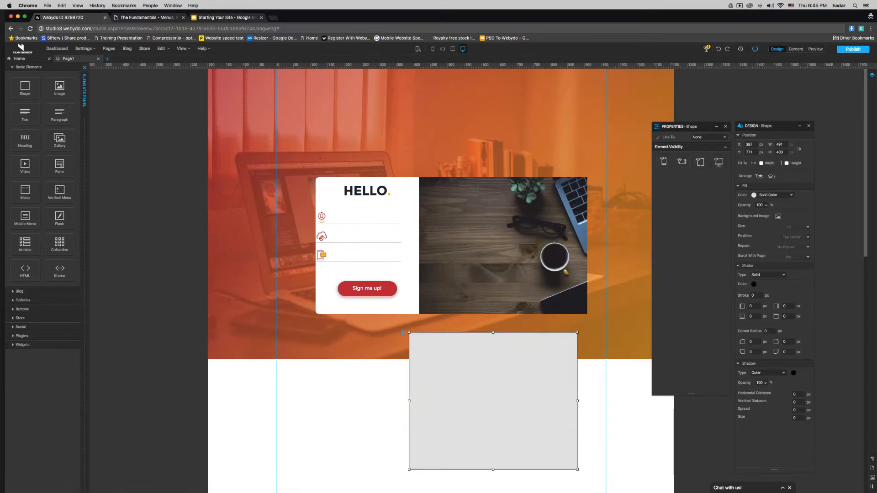
{"action": "left_click", "coordinate": [754, 195]}
{"action": "left_click", "coordinate": [392, 245]}
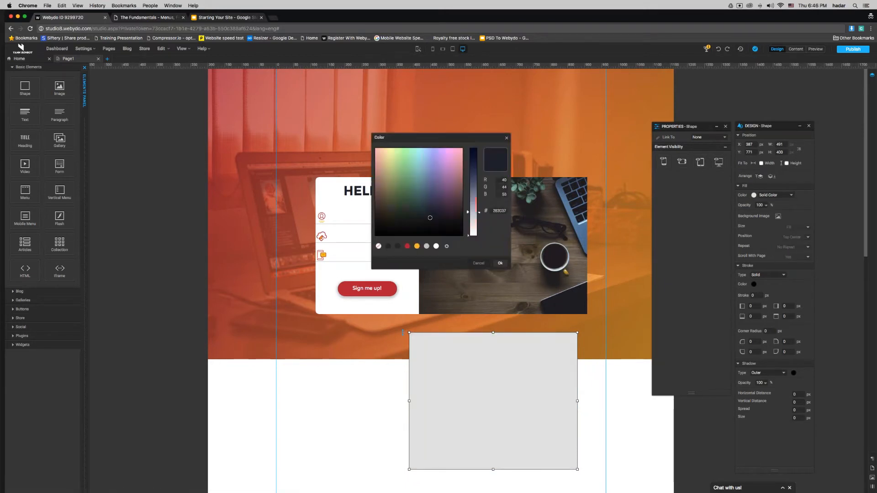
{"action": "left_click", "coordinate": [500, 263]}
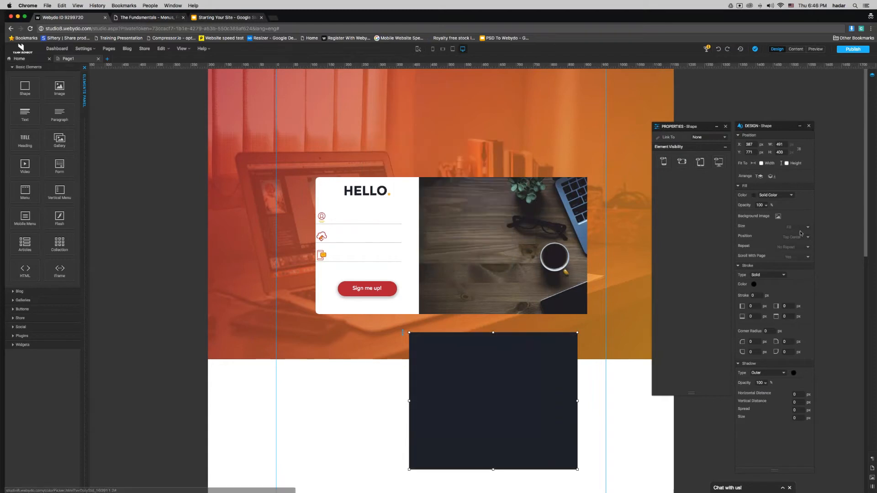
{"action": "double_click", "coordinate": [759, 205]}
{"action": "type", "text": "80"}
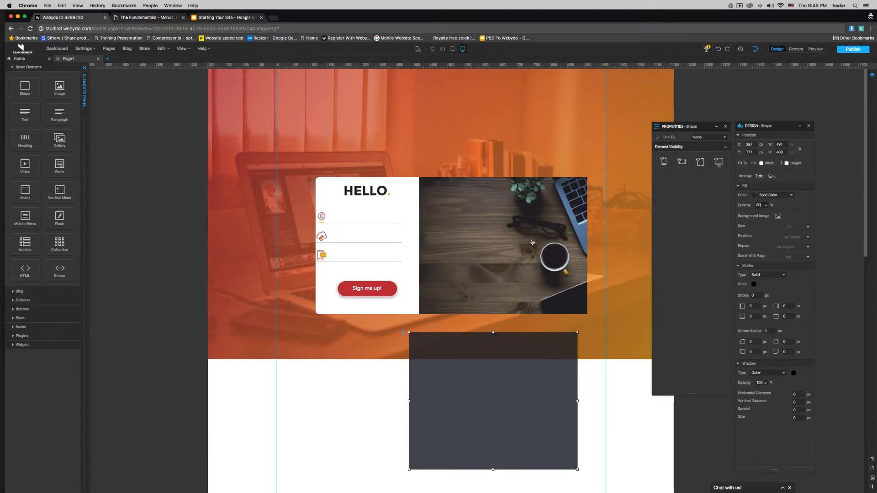
Step: Position the dark navy panel at X 416, Y 318, exactly over the desk photo
{"action": "left_click", "coordinate": [454, 229]}
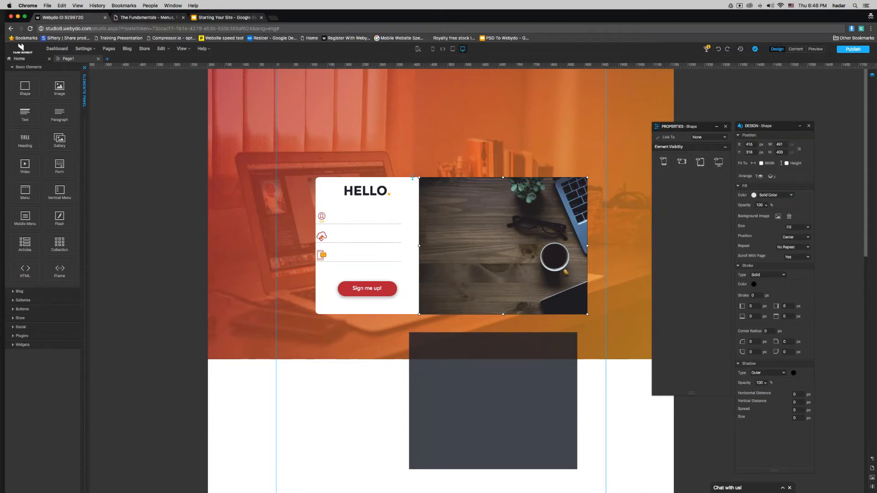
{"action": "left_click", "coordinate": [506, 415]}
{"action": "double_click", "coordinate": [749, 144]}
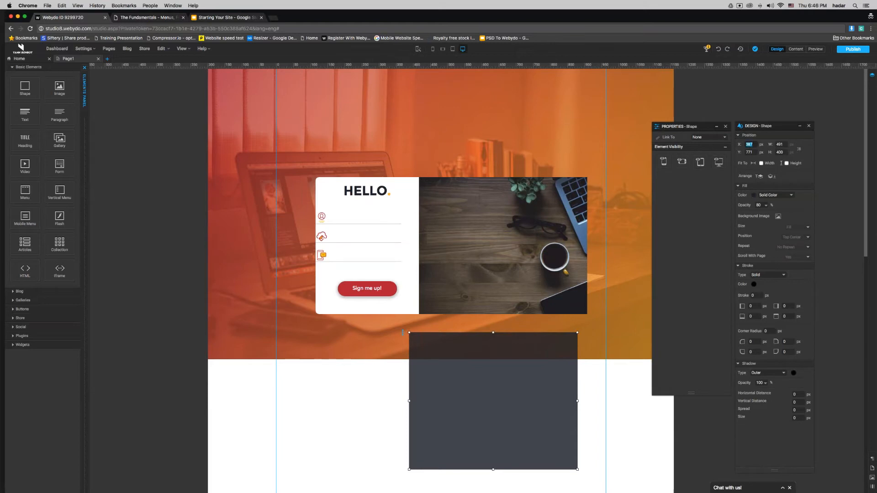
{"action": "type", "text": "416"}
{"action": "key", "text": "Return"}
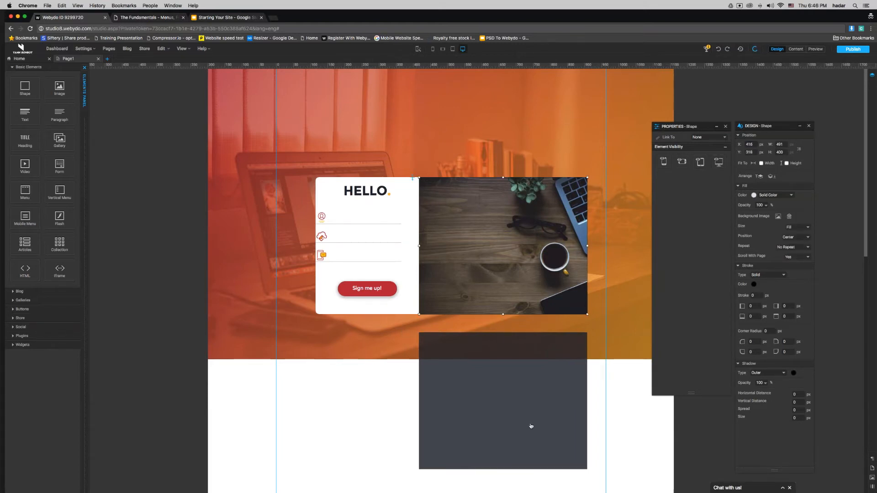
{"action": "double_click", "coordinate": [751, 152]}
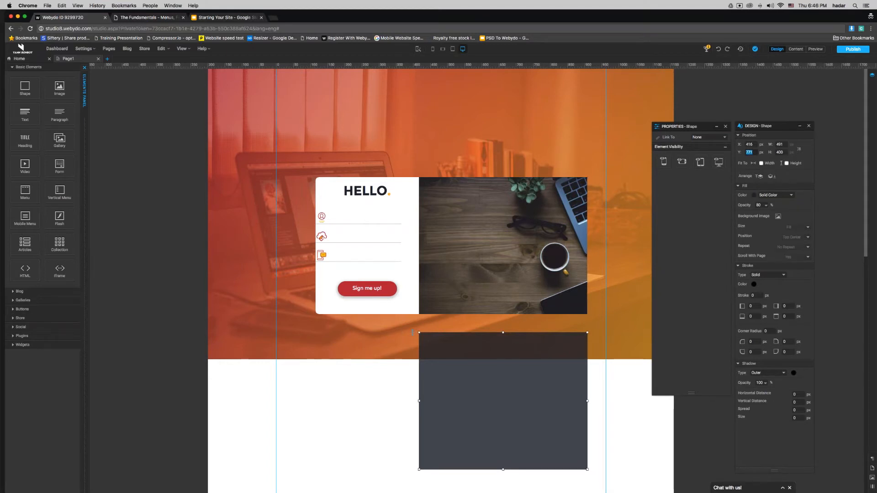
{"action": "type", "text": "318"}
{"action": "key", "text": "Return"}
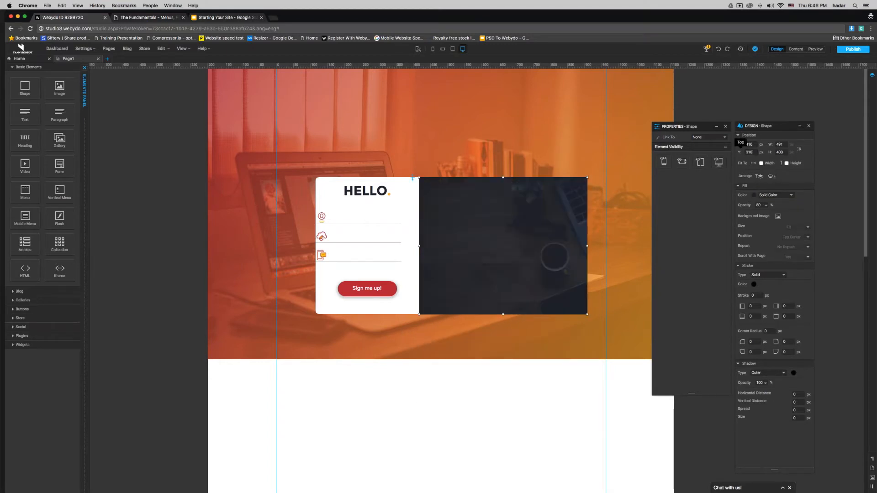
{"action": "left_click_drag", "start_coordinate": [60, 88], "coordinate": [331, 97]}
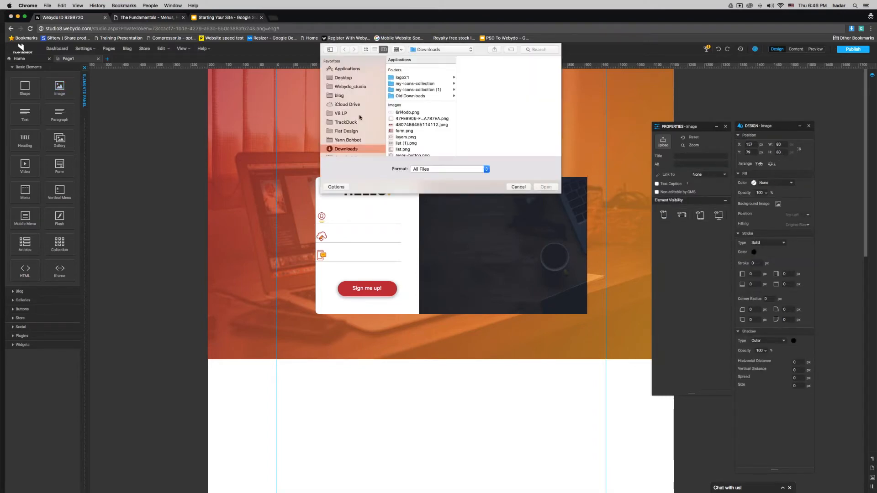
Step: Load webydowhiteyellow.png into the image, set width 500, then shrink it to about 195×145
{"action": "scroll", "coordinate": [392, 142], "scroll_direction": "down", "scroll_amount": 5}
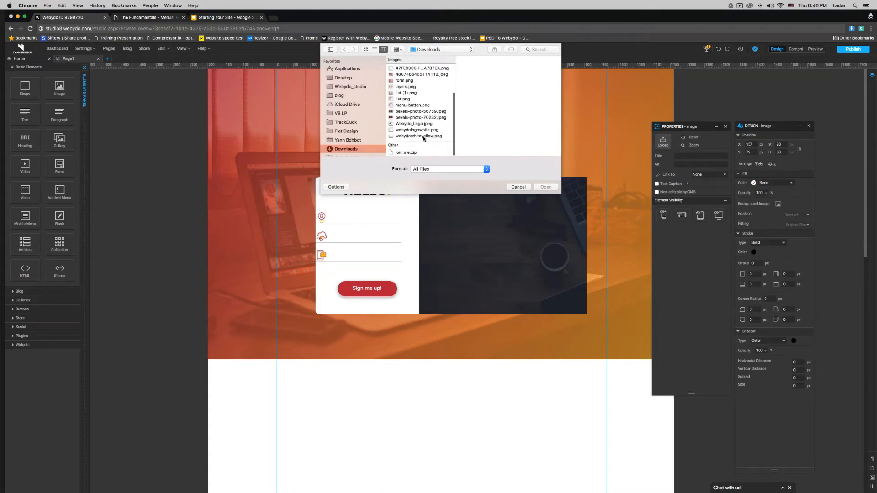
{"action": "left_click", "coordinate": [420, 137]}
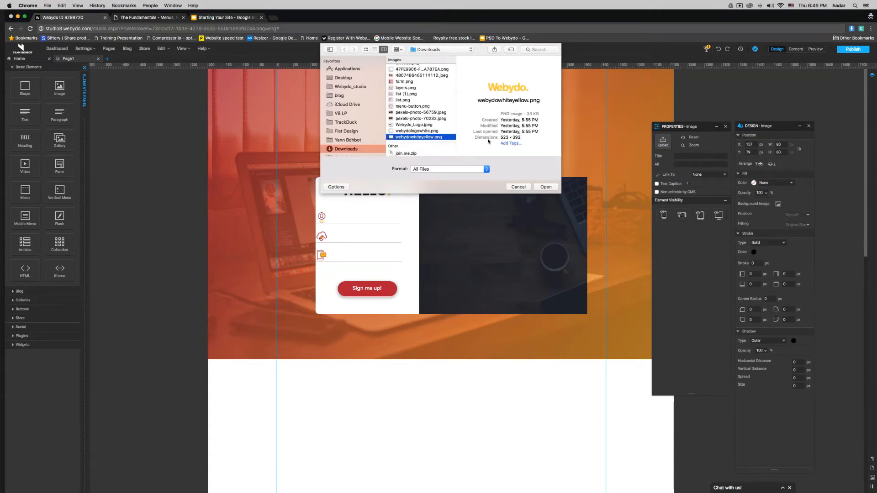
{"action": "key", "text": "Return"}
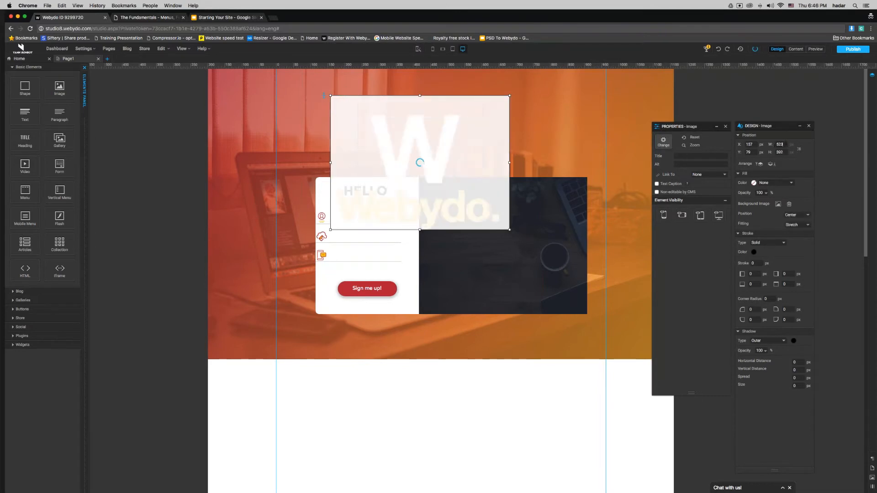
{"action": "type", "text": "500"}
{"action": "key", "text": "Return"}
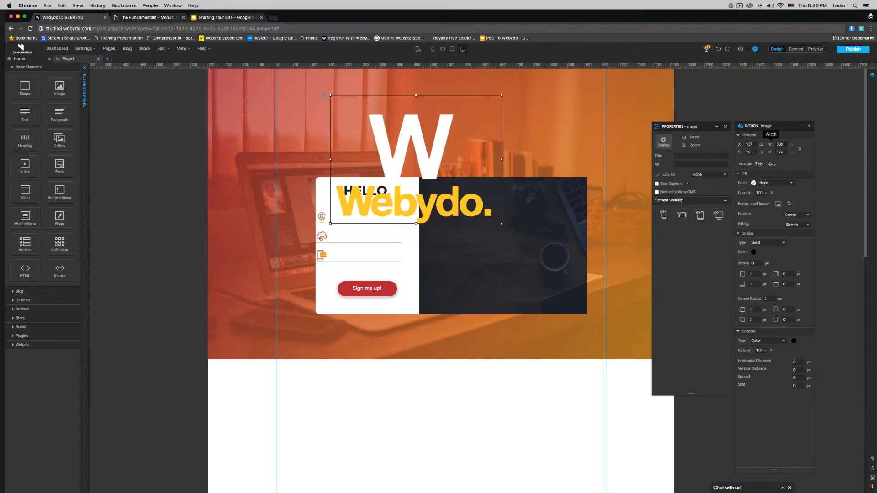
{"action": "left_click_drag", "start_coordinate": [502, 224], "coordinate": [523, 260]}
{"action": "left_click", "coordinate": [537, 401]}
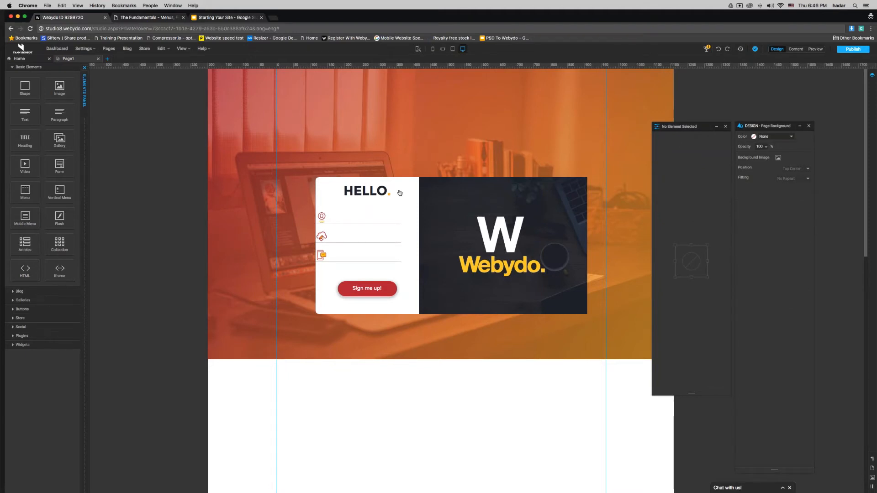
{"action": "left_click", "coordinate": [555, 234]}
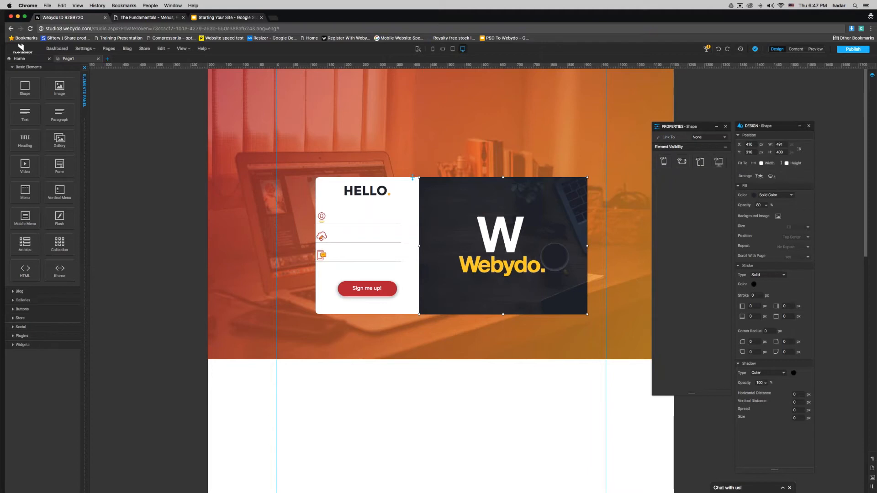
Step: Give the desk photo 10 px rounding on its top-right corner
{"action": "left_click_drag", "start_coordinate": [588, 246], "coordinate": [562, 246]}
{"action": "left_click", "coordinate": [576, 243]}
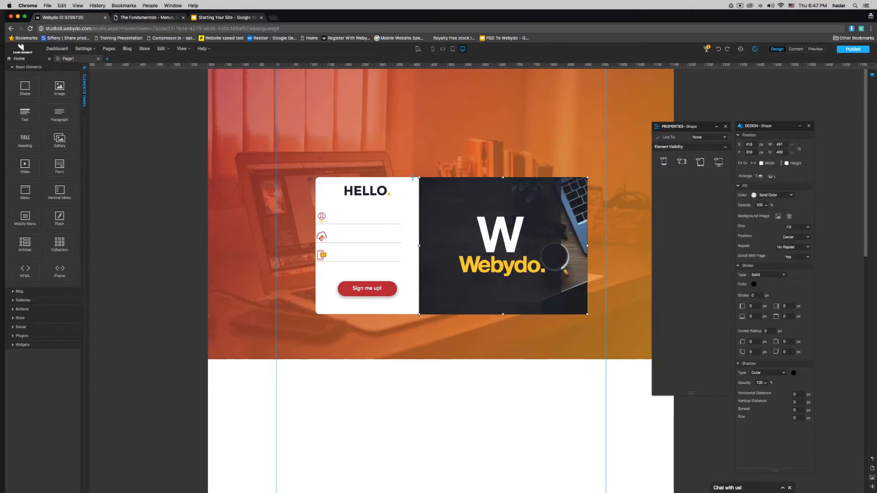
{"action": "left_click", "coordinate": [320, 310]}
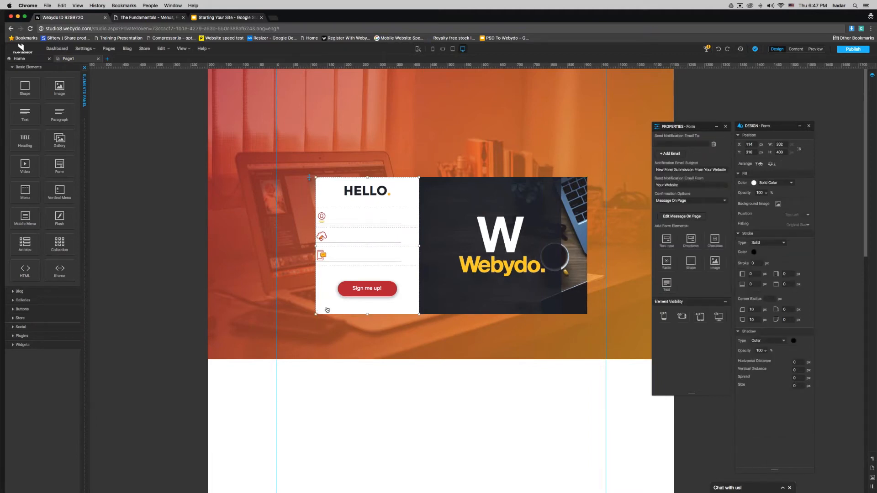
{"action": "left_click", "coordinate": [577, 298]}
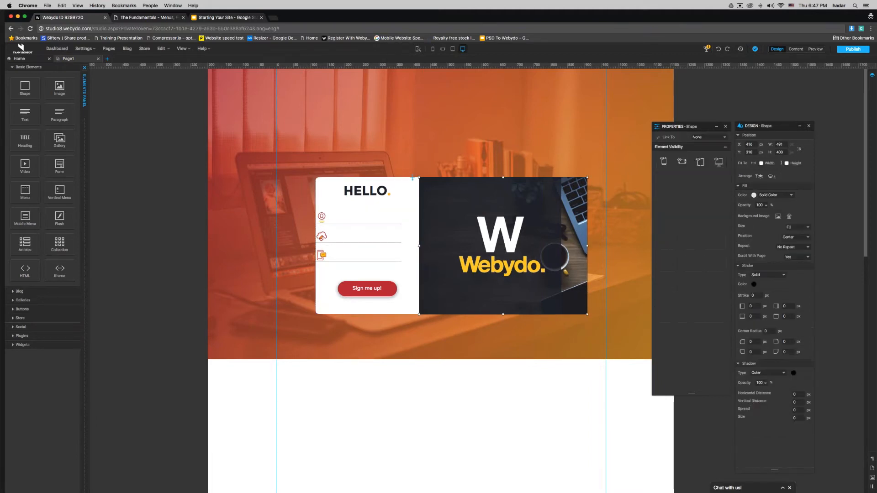
{"action": "left_click", "coordinate": [786, 341]}
{"action": "type", "text": "1010"}
Step: Round the dark overlay's top-right and bottom-right corners to 10 px
{"action": "left_click", "coordinate": [536, 305]}
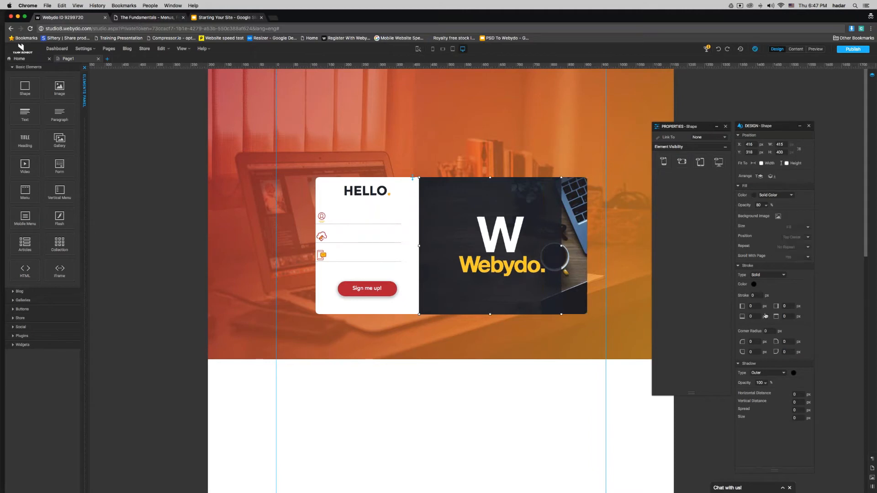
{"action": "left_click", "coordinate": [786, 341]}
{"action": "type", "text": "10"}
{"action": "left_click", "coordinate": [785, 352]}
{"action": "type", "text": "10"}
Step: Unlink proportions and restore the overlay's width to 491, then view the published site
{"action": "left_click", "coordinate": [799, 149]}
{"action": "double_click", "coordinate": [779, 145]}
{"action": "type", "text": "491"}
{"action": "key", "text": "Return"}
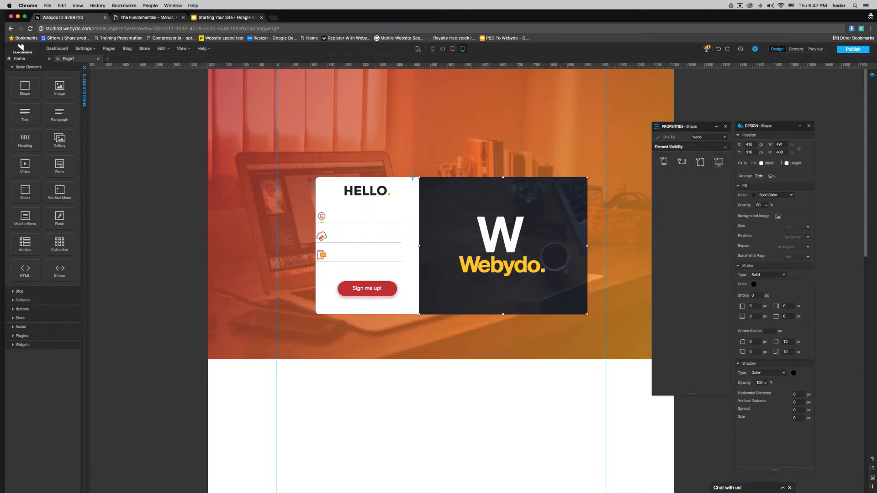
{"action": "key", "text": "Escape"}
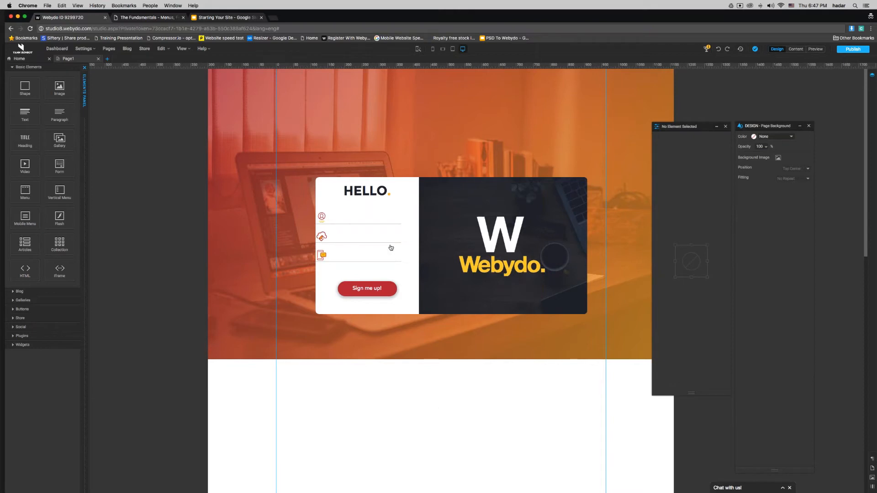
{"action": "left_click", "coordinate": [400, 266]}
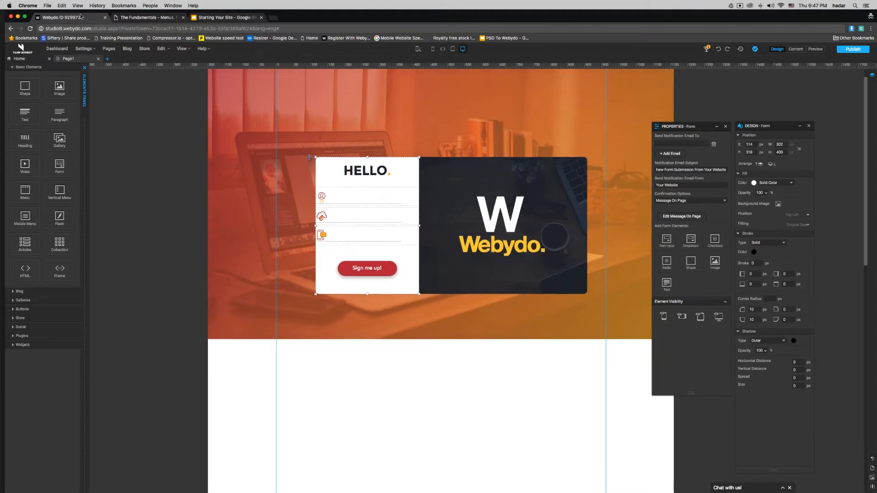
{"action": "left_click", "coordinate": [145, 18]}
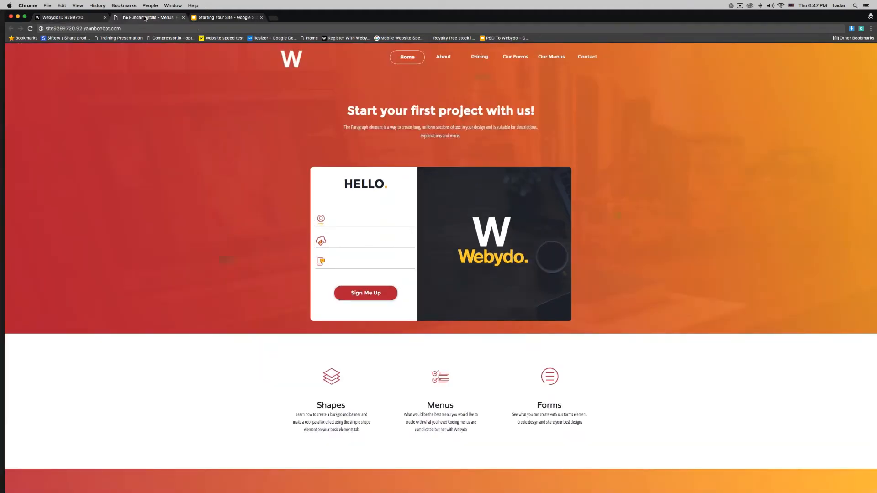
Step: Reveal the remaining bullets on The Form Element slide through 'How to validate an email only?', then return to Webydo
{"action": "left_click", "coordinate": [215, 19]}
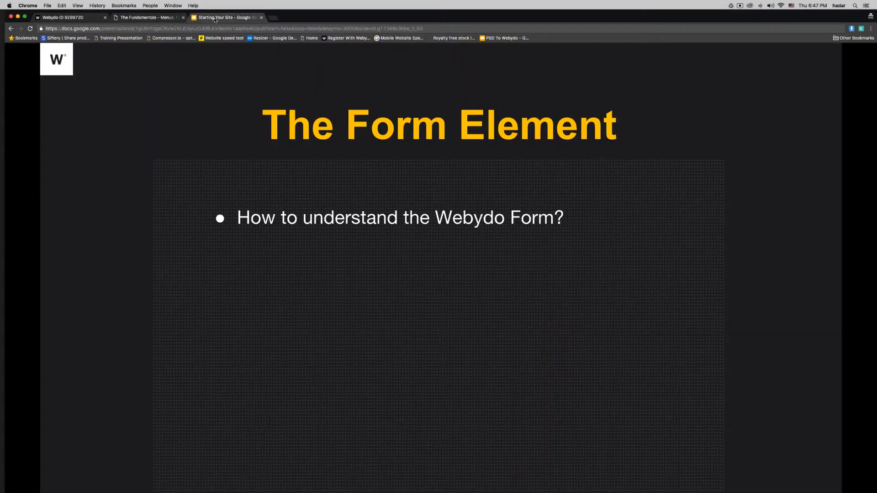
{"action": "key", "text": "Right"}
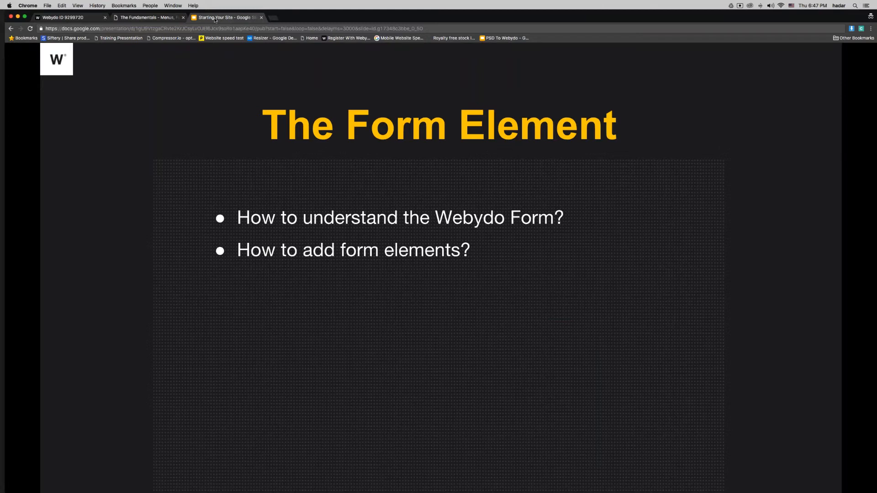
{"action": "key", "text": "Right"}
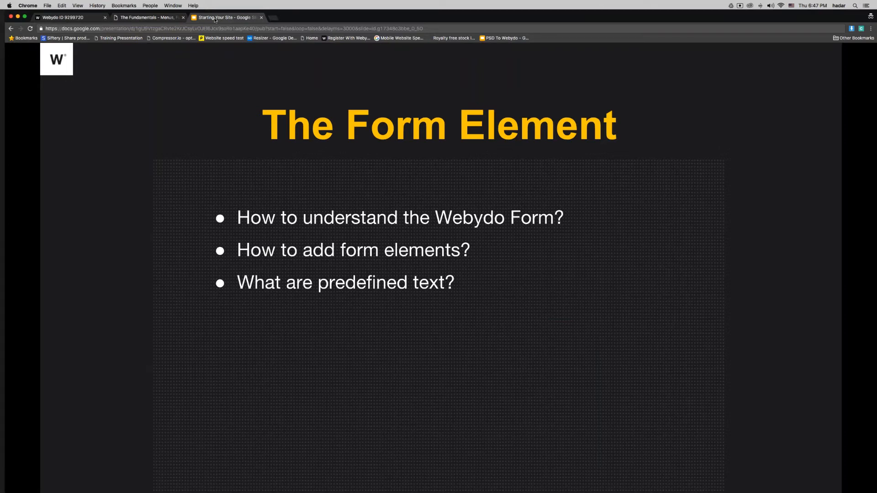
{"action": "key", "text": "Right"}
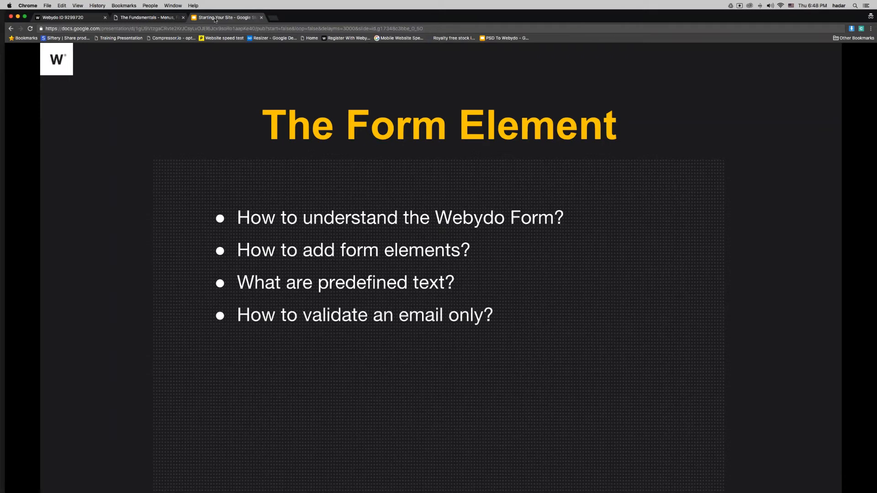
{"action": "left_click", "coordinate": [56, 19]}
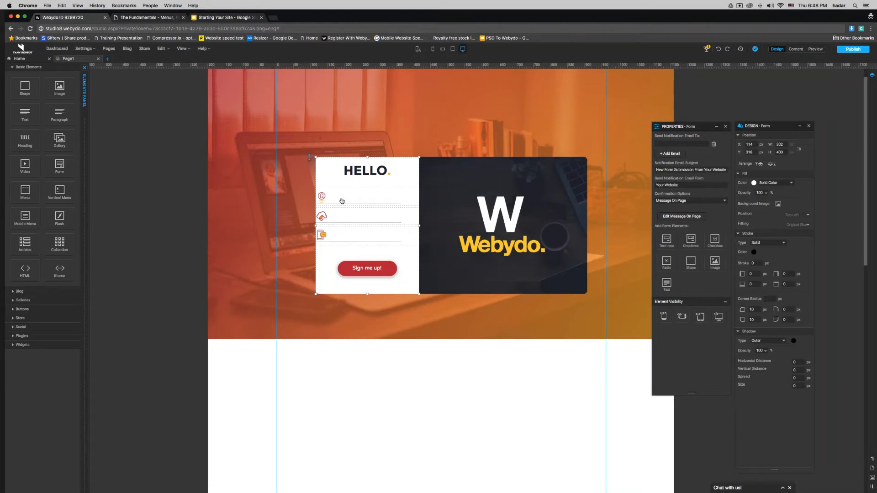
Step: Republish the site and open the live page via 'Take me to my site'
{"action": "left_click", "coordinate": [350, 217]}
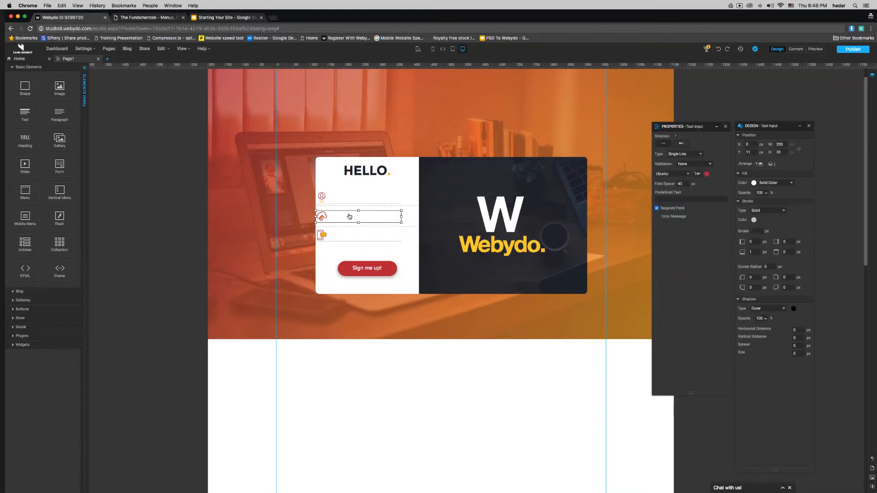
{"action": "left_click", "coordinate": [853, 48]}
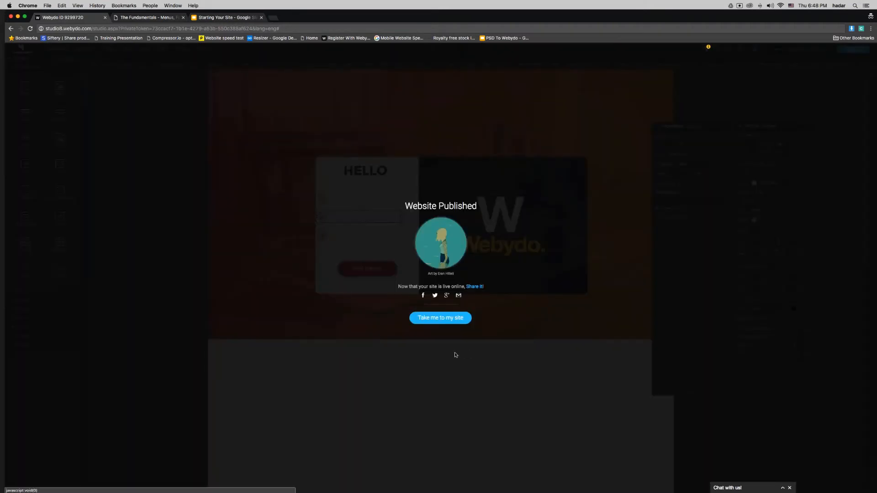
{"action": "left_click", "coordinate": [447, 318]}
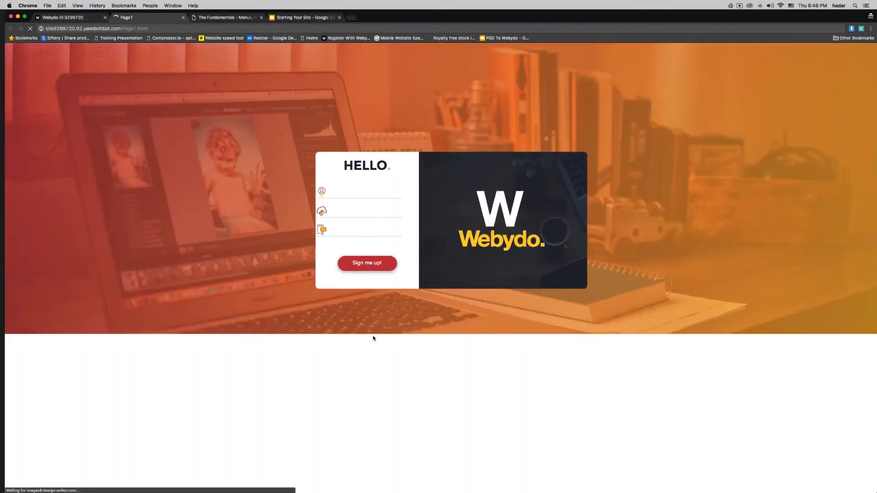
Step: Submit a sample name on the live signup form, get the Thank You confirmation, and return to the editor
{"action": "left_click", "coordinate": [347, 190]}
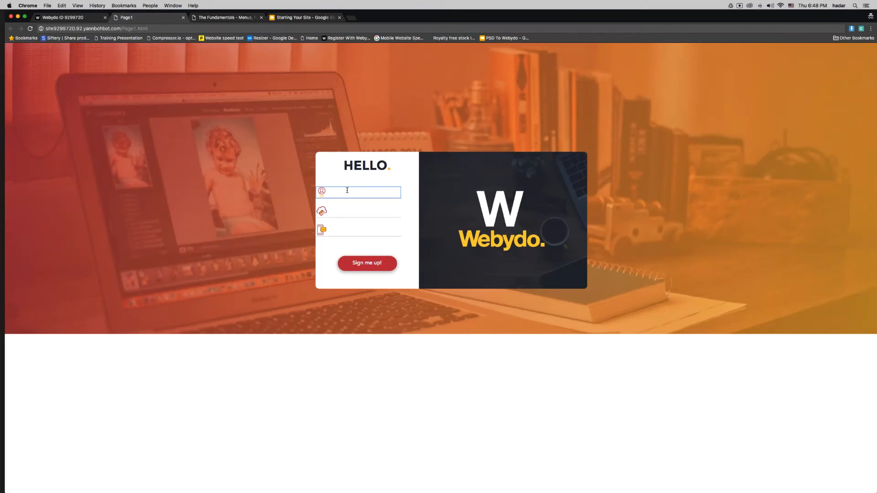
{"action": "key", "text": "Tab"}
{"action": "type", "text": "Yann"}
{"action": "key", "text": "Tab"}
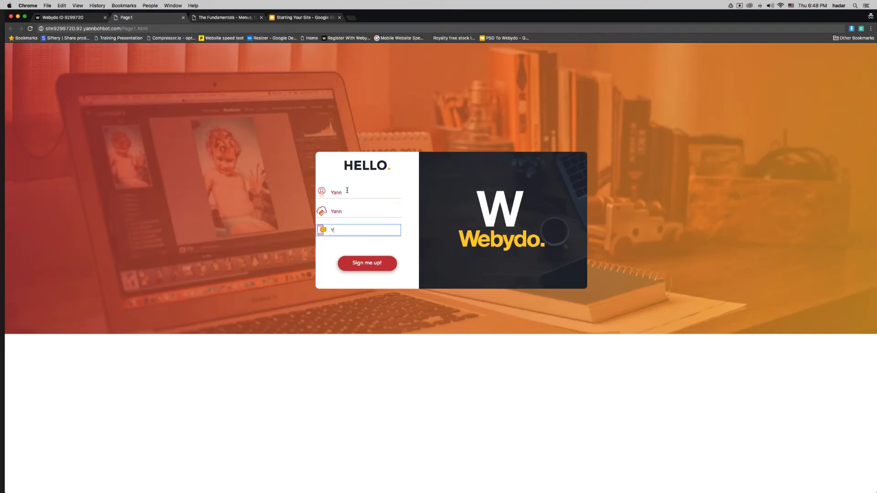
{"action": "key", "text": "Return"}
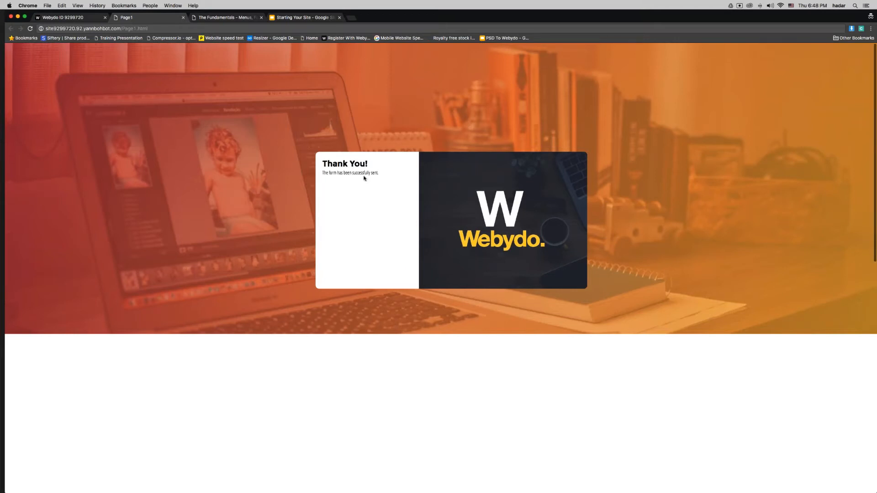
{"action": "mouse_move", "coordinate": [350, 170]}
{"action": "left_mouse_down"}
{"action": "mouse_move", "coordinate": [328, 165]}
{"action": "mouse_move", "coordinate": [356, 173]}
{"action": "left_mouse_up"}
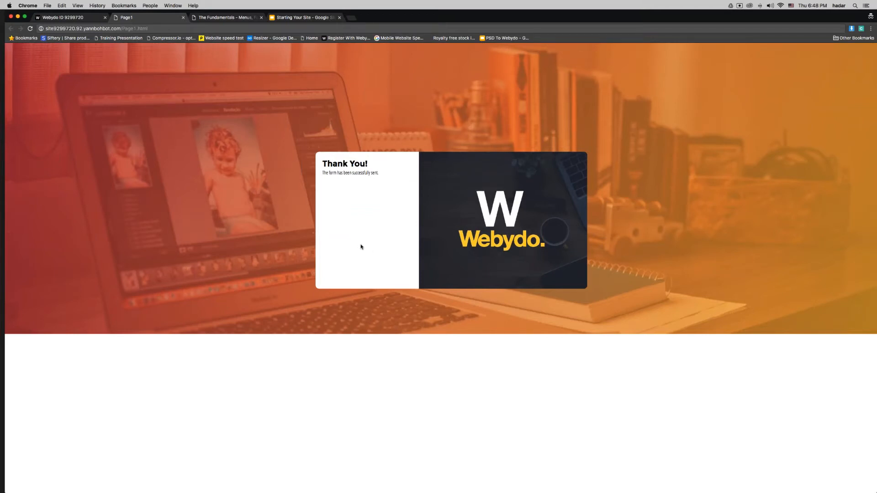
{"action": "left_click", "coordinate": [68, 17]}
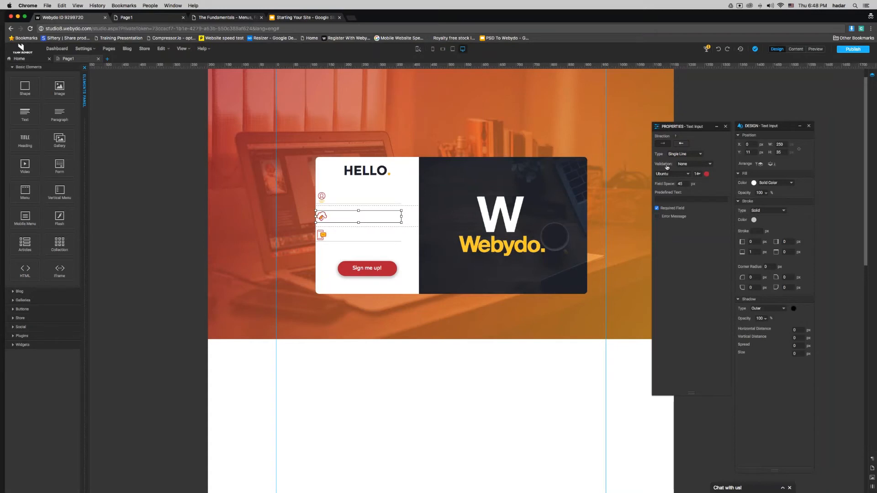
Step: Set Email Address validation on the second field and Phone on the third, then republish the site
{"action": "left_click", "coordinate": [687, 165]}
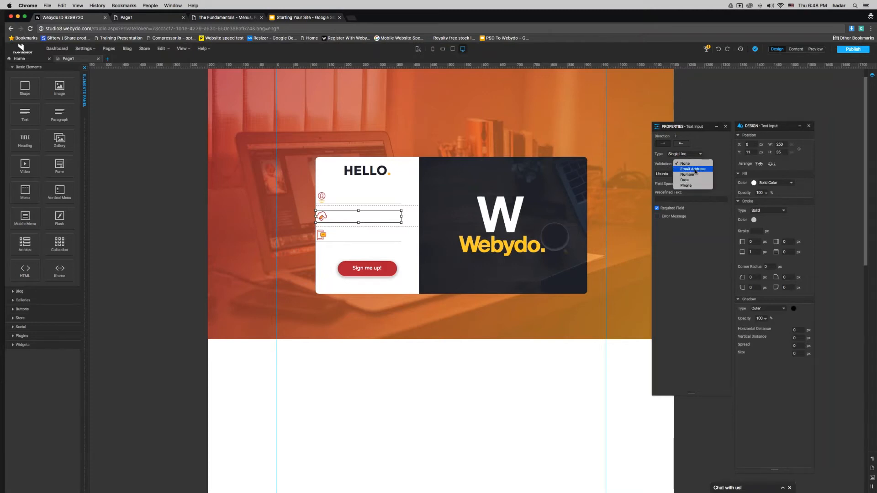
{"action": "left_click", "coordinate": [694, 170]}
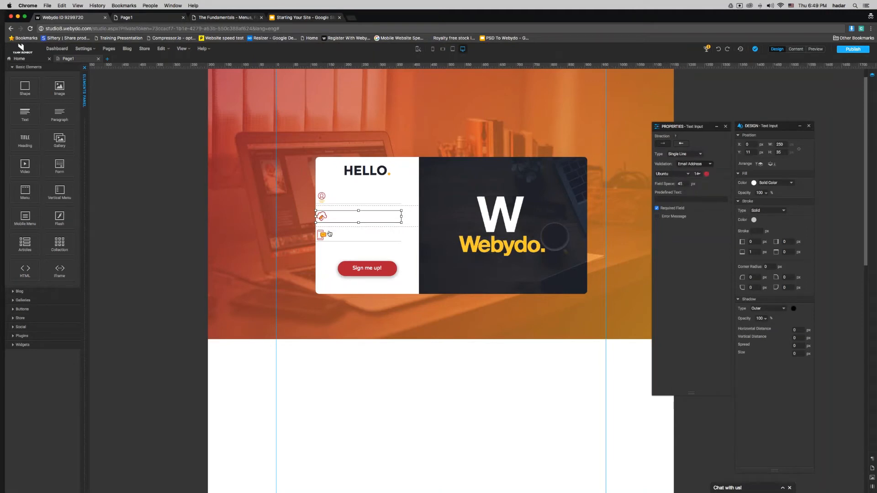
{"action": "left_click", "coordinate": [351, 235]}
{"action": "left_click", "coordinate": [351, 235]}
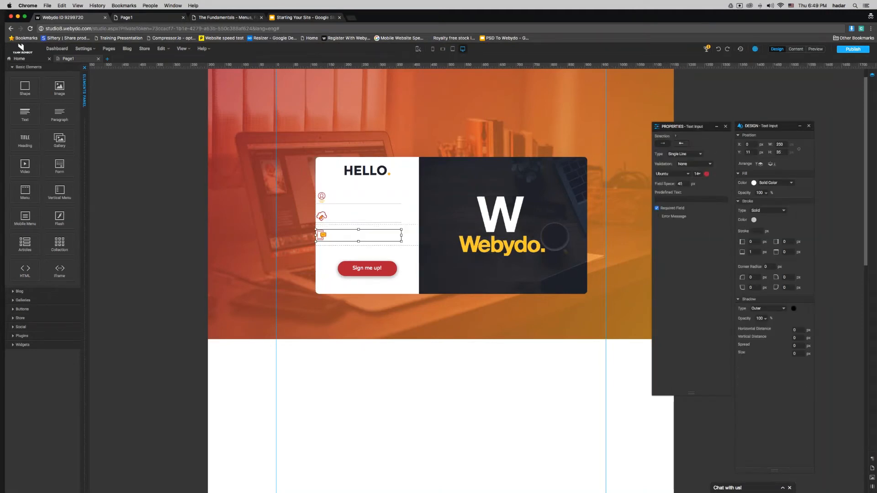
{"action": "left_click", "coordinate": [683, 165]}
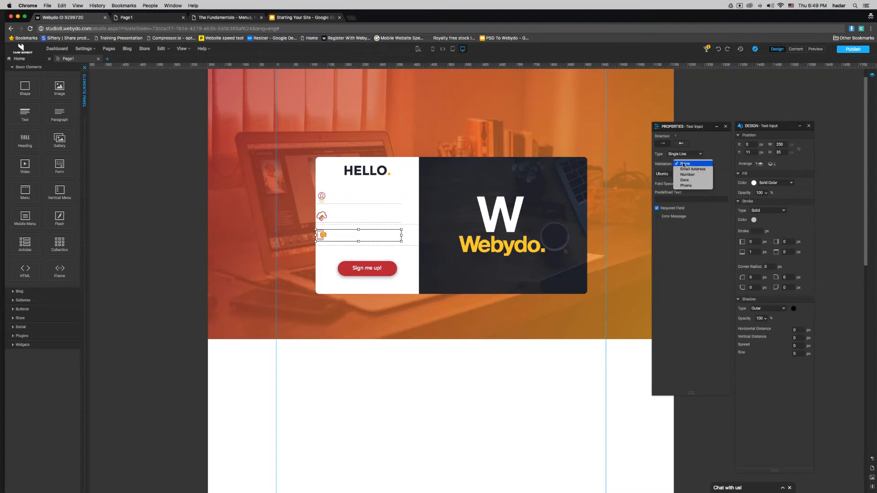
{"action": "left_click", "coordinate": [685, 186]}
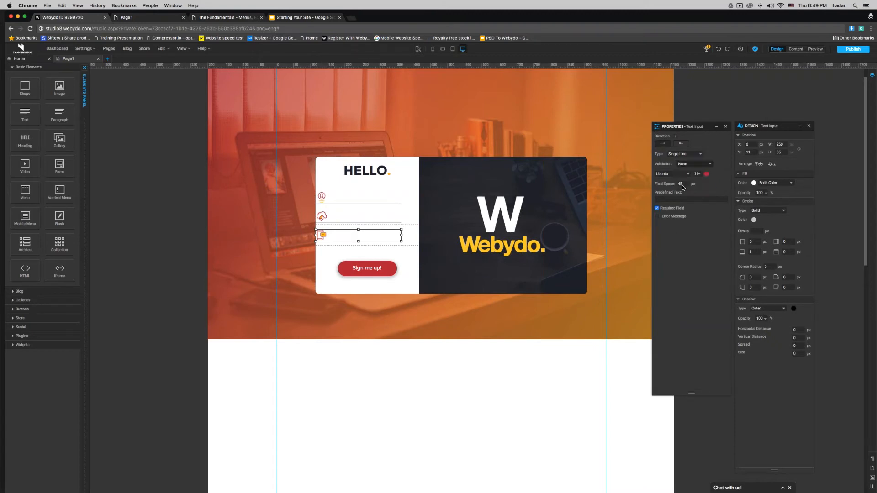
{"action": "left_click", "coordinate": [853, 49]}
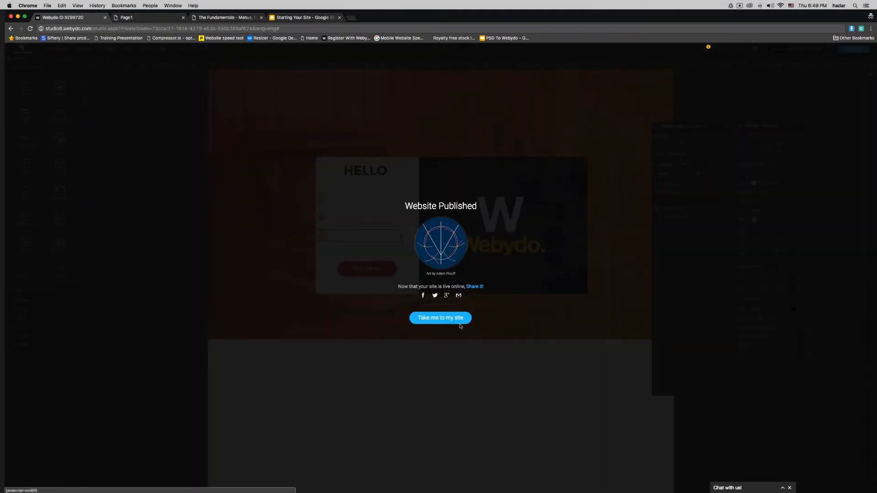
{"action": "left_click", "coordinate": [458, 322]}
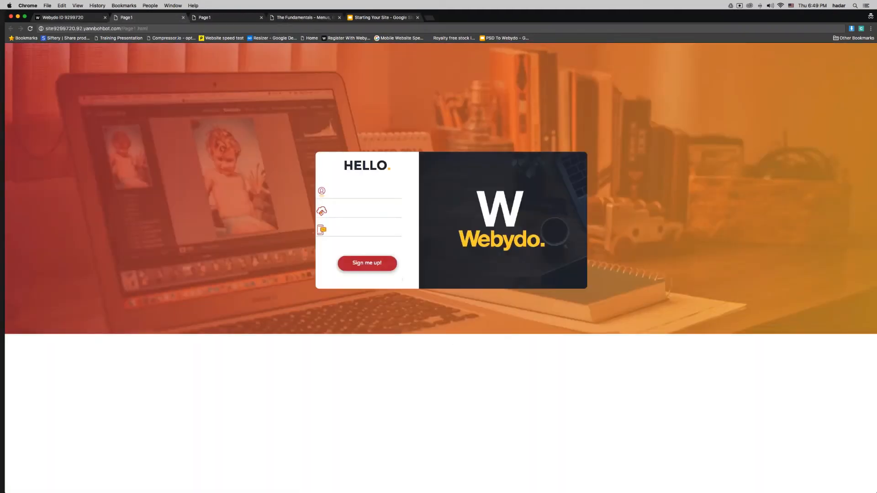
Step: Enter the same sample name in all three live form fields to test validation
{"action": "left_click", "coordinate": [354, 190]}
{"action": "type", "text": "yann"}
{"action": "left_click", "coordinate": [358, 210]}
{"action": "left_click", "coordinate": [362, 227]}
{"action": "type", "text": "yann"}
{"action": "left_click", "coordinate": [370, 267]}
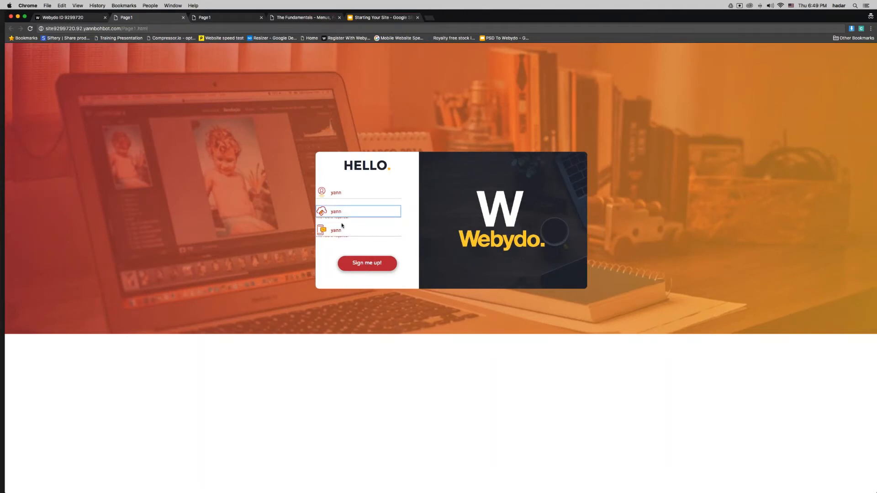
{"action": "left_click_drag", "start_coordinate": [342, 218], "coordinate": [305, 220]}
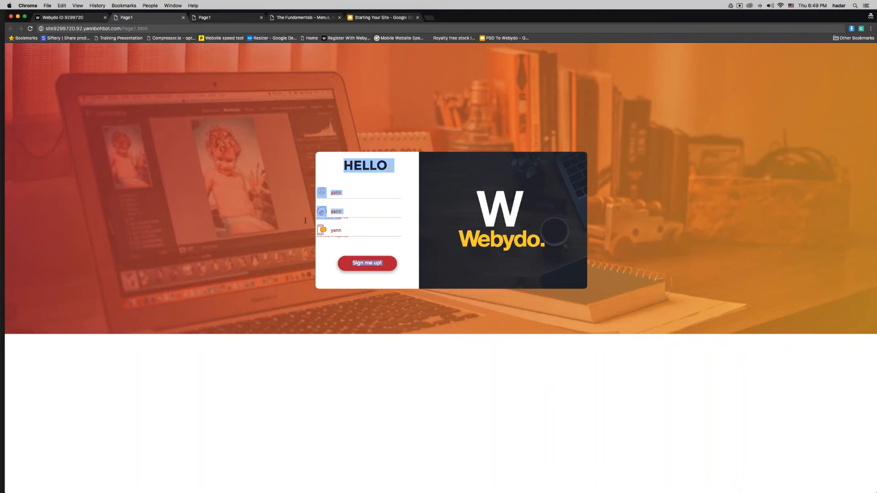
{"action": "left_click", "coordinate": [305, 221]}
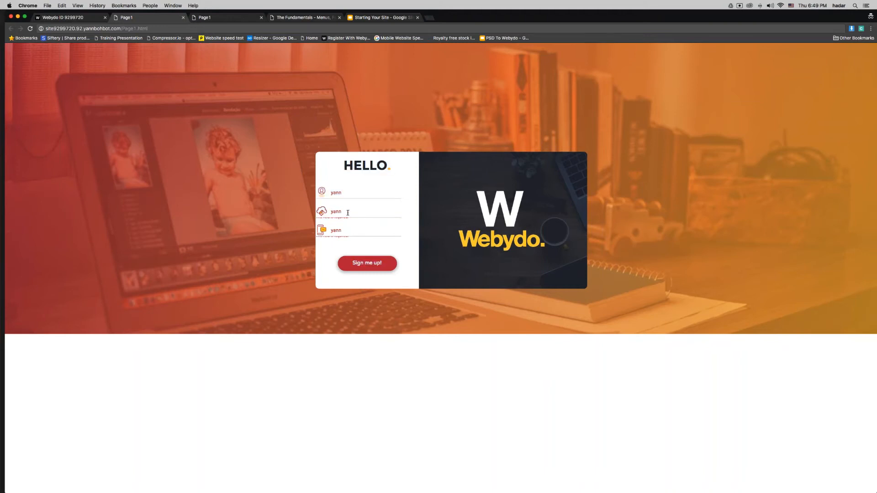
{"action": "left_click", "coordinate": [348, 213]}
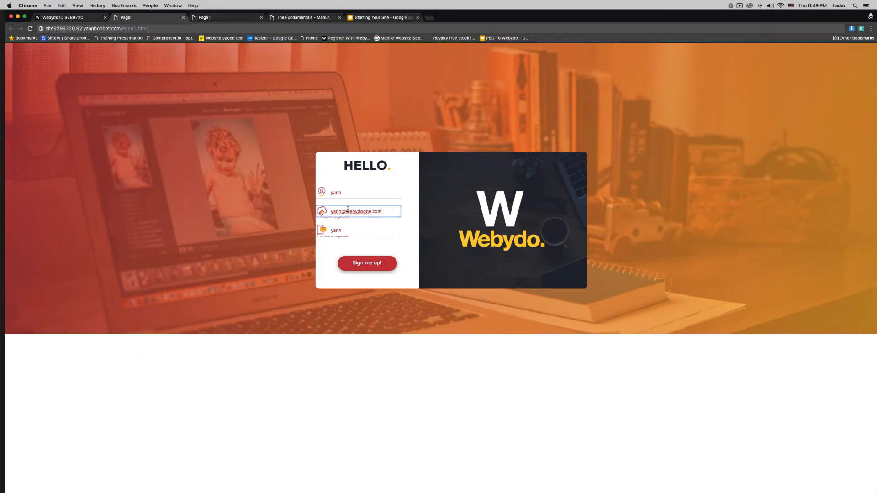
{"action": "key", "text": "Tab"}
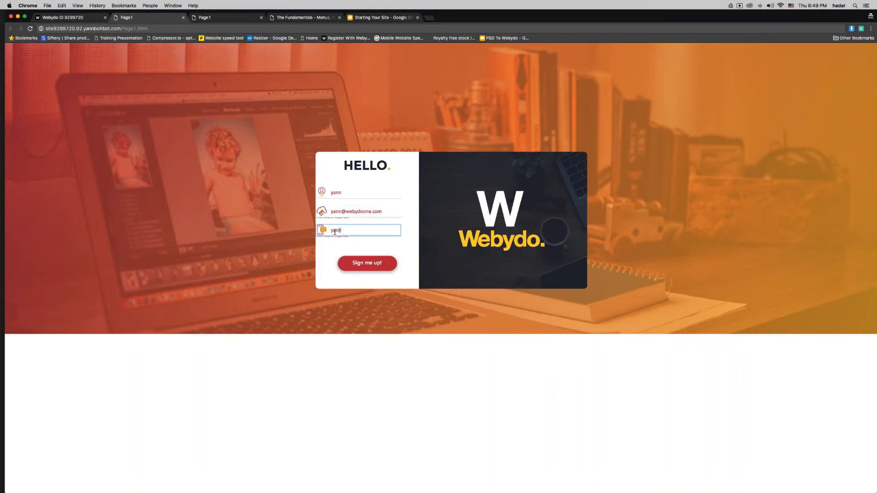
Step: Replace the phone field's text with a short number, submit successfully, and return to the editor
{"action": "left_click", "coordinate": [338, 212]}
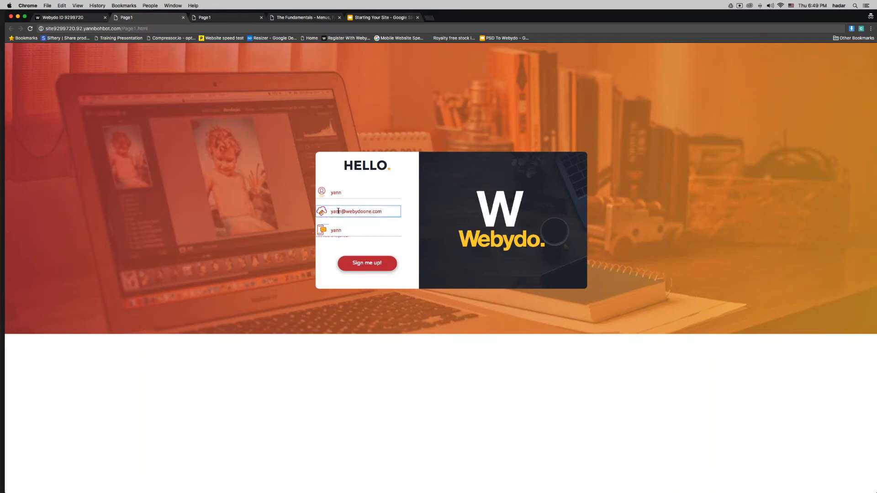
{"action": "left_click", "coordinate": [333, 193]}
{"action": "left_click_drag", "start_coordinate": [358, 232], "coordinate": [303, 232]}
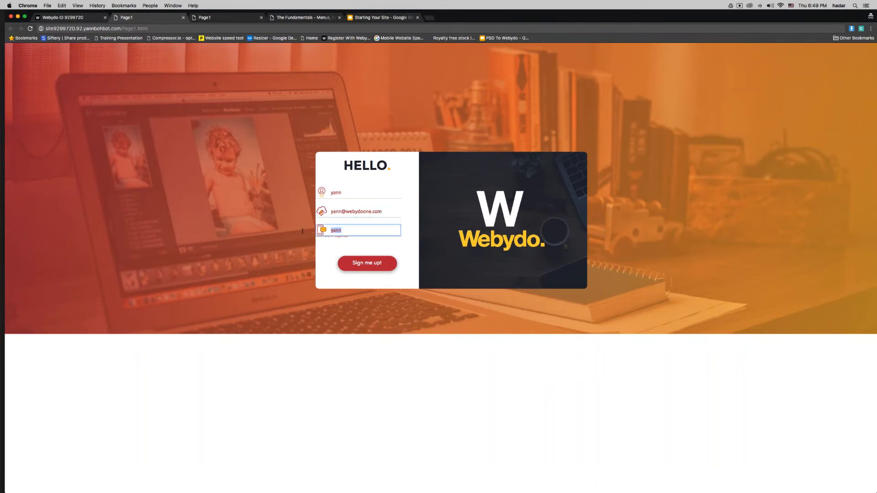
{"action": "type", "text": "3366203"}
{"action": "left_click", "coordinate": [361, 258]}
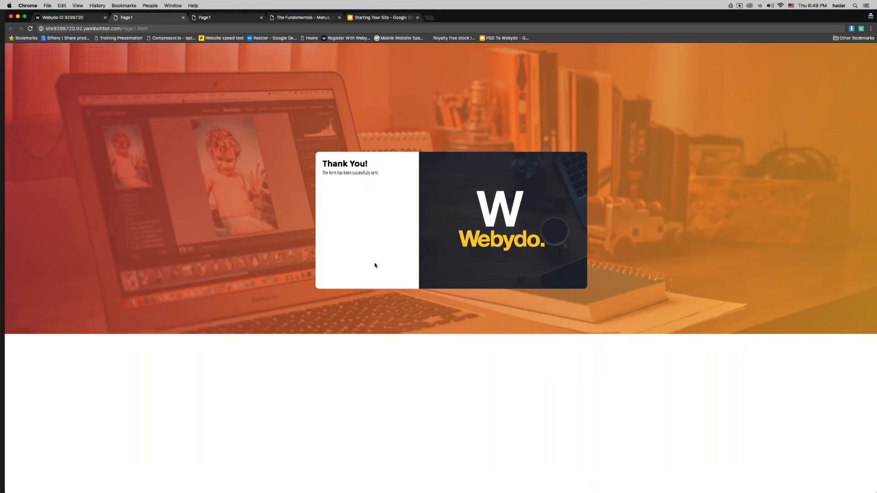
{"action": "left_click", "coordinate": [69, 18]}
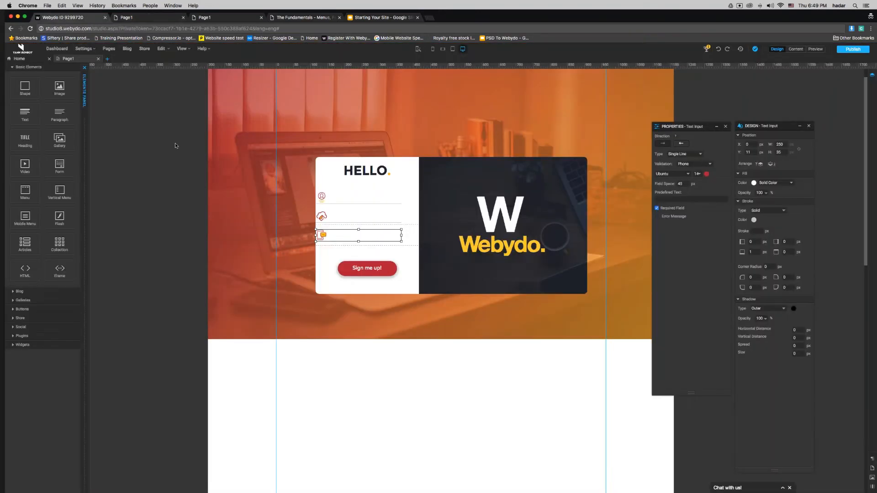
Step: Switch to the 'Starting Your Site' Google Slides tab showing The Form Element slide
{"action": "left_click", "coordinate": [304, 18]}
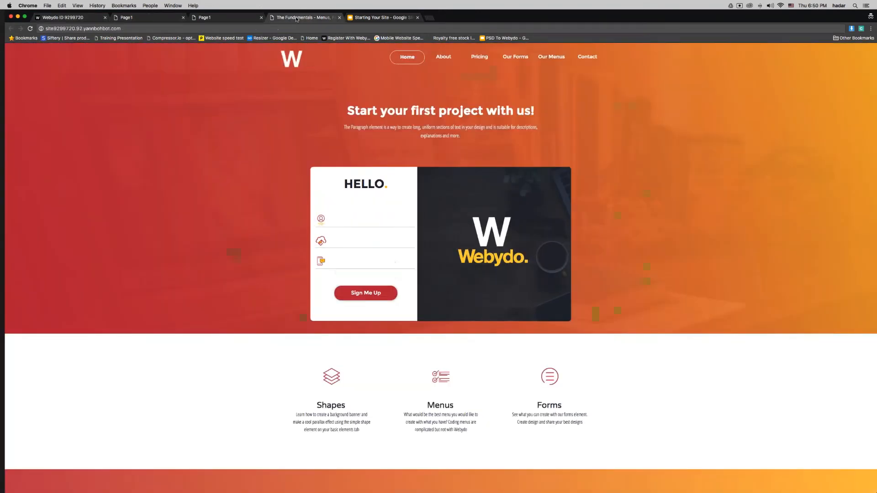
{"action": "left_click", "coordinate": [376, 19]}
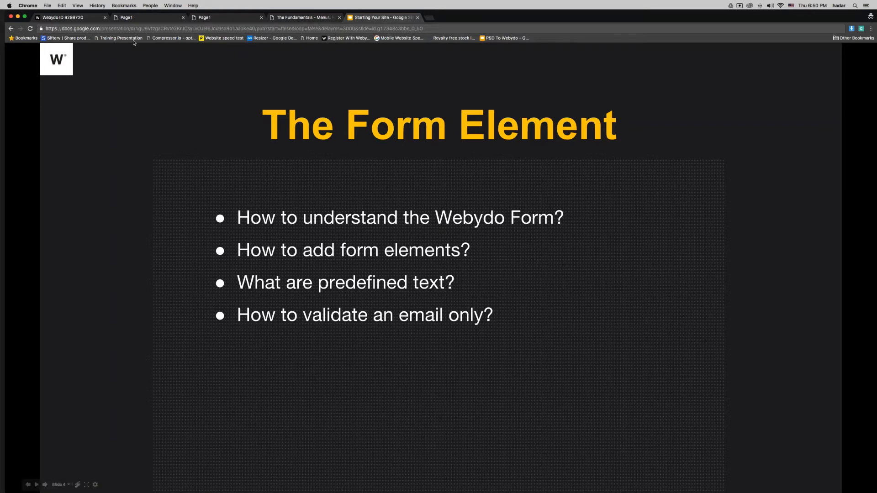
Step: Prefill the phone Text Input of the HELLO form with the predefined text '514-'
{"action": "left_click", "coordinate": [91, 20]}
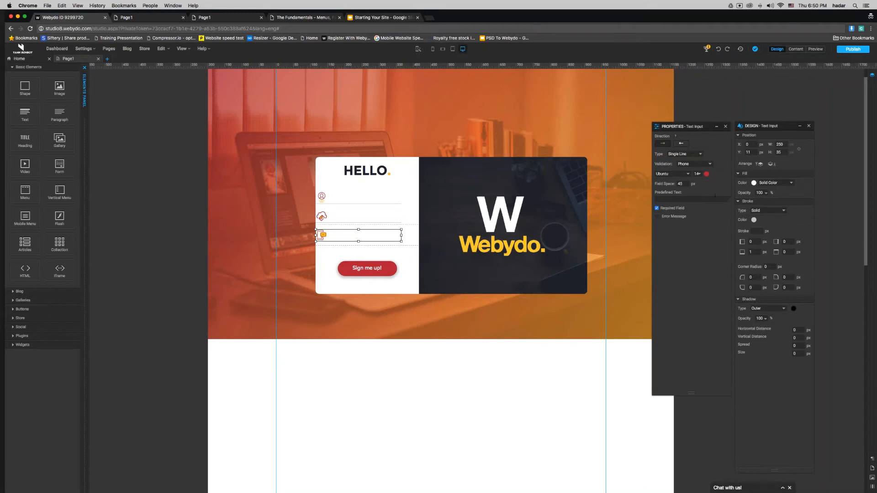
{"action": "left_click", "coordinate": [715, 197]}
{"action": "type", "text": "514-"}
{"action": "left_click", "coordinate": [409, 398]}
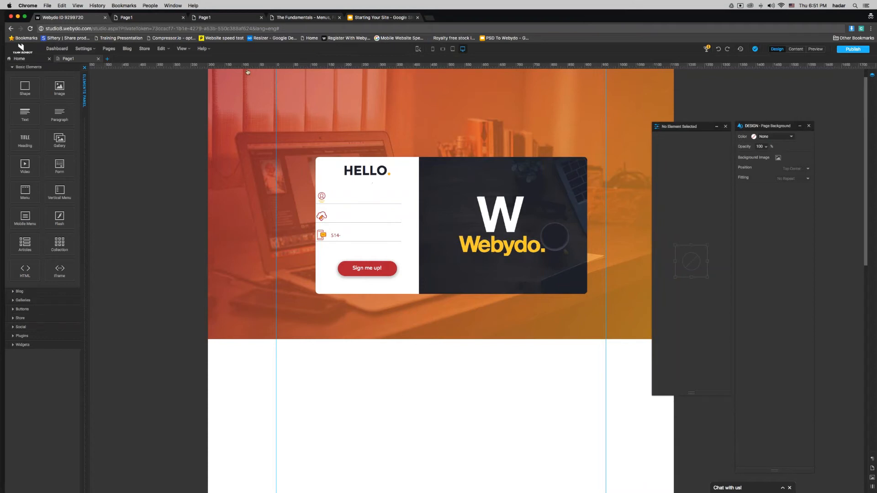
{"action": "left_click", "coordinate": [303, 17]}
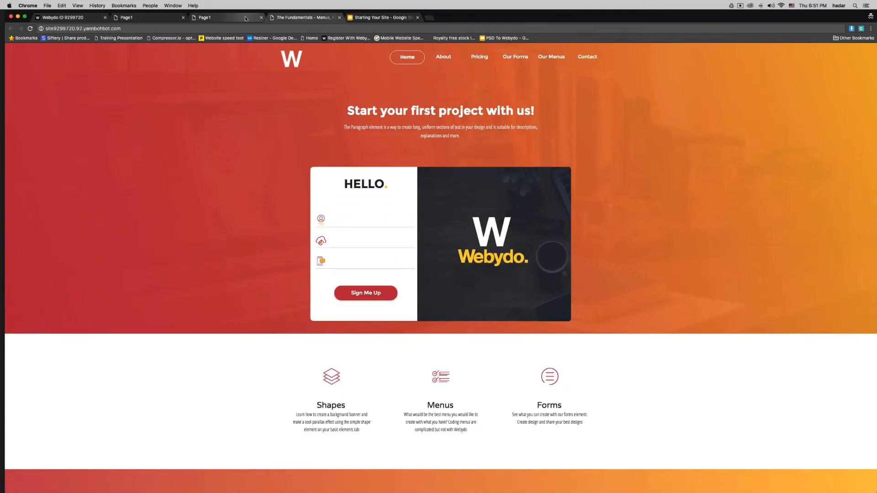
Step: Close the two extra Page1 tabs and reveal the next bullet on the presentation slide
{"action": "left_click", "coordinate": [183, 17]}
{"action": "left_click", "coordinate": [183, 18]}
{"action": "left_click", "coordinate": [219, 17]}
{"action": "left_click", "coordinate": [280, 157]}
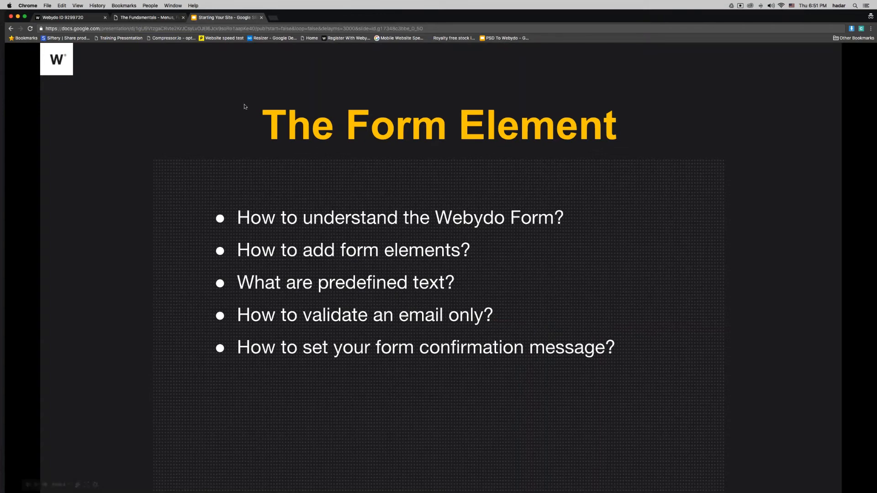
Step: On the live site, fill the three sign-up fields with sample entries and submit the form
{"action": "left_click", "coordinate": [139, 18]}
{"action": "left_click", "coordinate": [347, 221]}
{"action": "left_click", "coordinate": [346, 240]}
{"action": "left_click", "coordinate": [345, 259]}
{"action": "left_click", "coordinate": [348, 222]}
{"action": "type", "text": "yann"}
{"action": "key", "text": "Tab"}
{"action": "type", "text": "yann"}
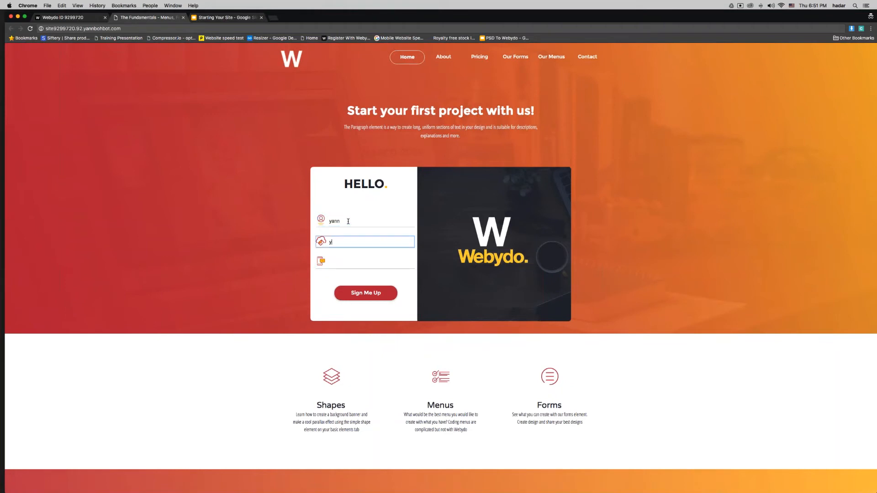
{"action": "key", "text": "Tab"}
{"action": "type", "text": "ya"}
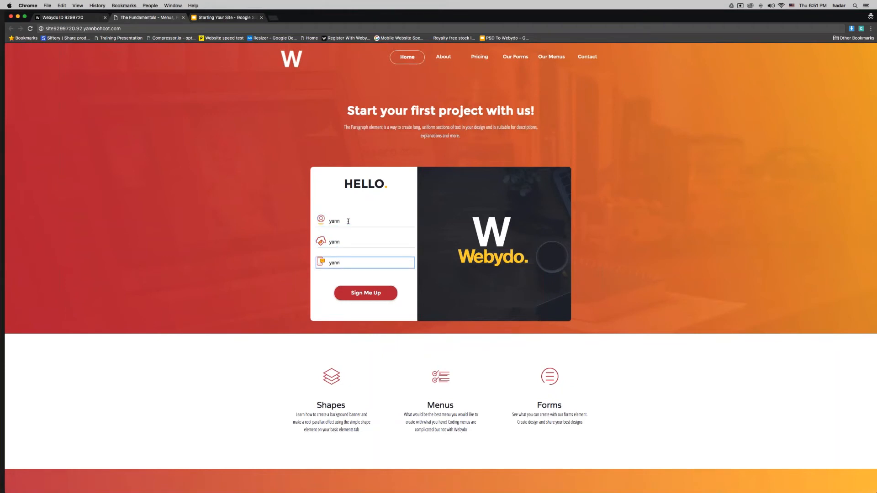
{"action": "key", "text": "Return"}
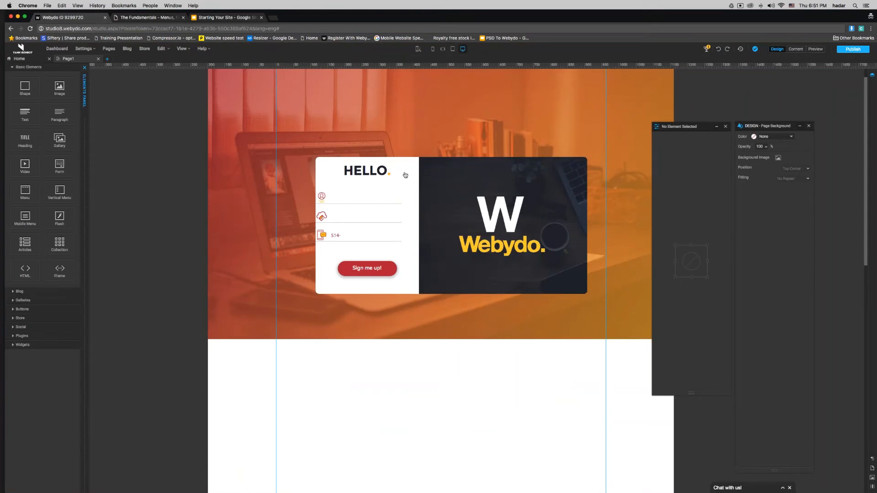
Step: Center-align the 'Thank You! The form has been successfully sent.' message and color it red
{"action": "left_click", "coordinate": [405, 175]}
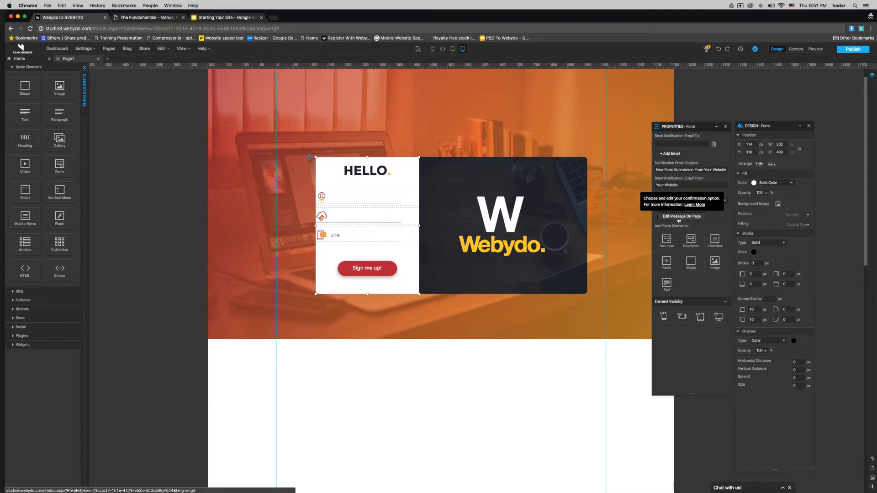
{"action": "left_click", "coordinate": [679, 217]}
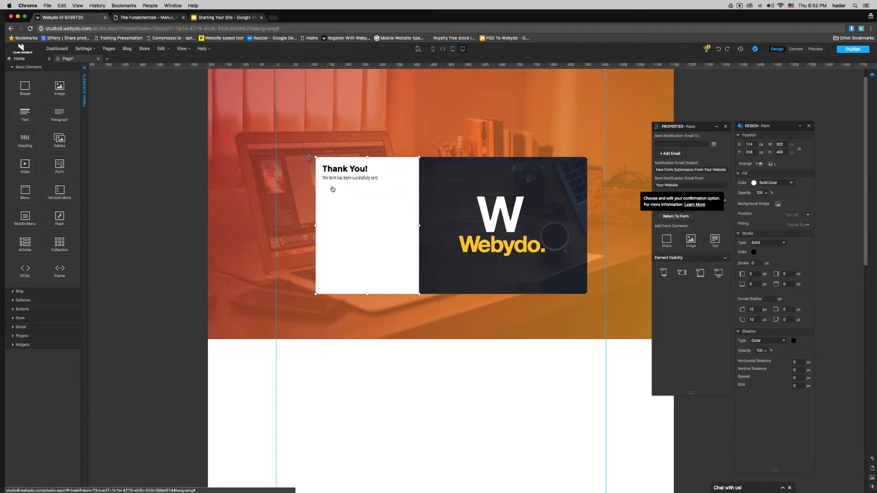
{"action": "double_click", "coordinate": [341, 172]}
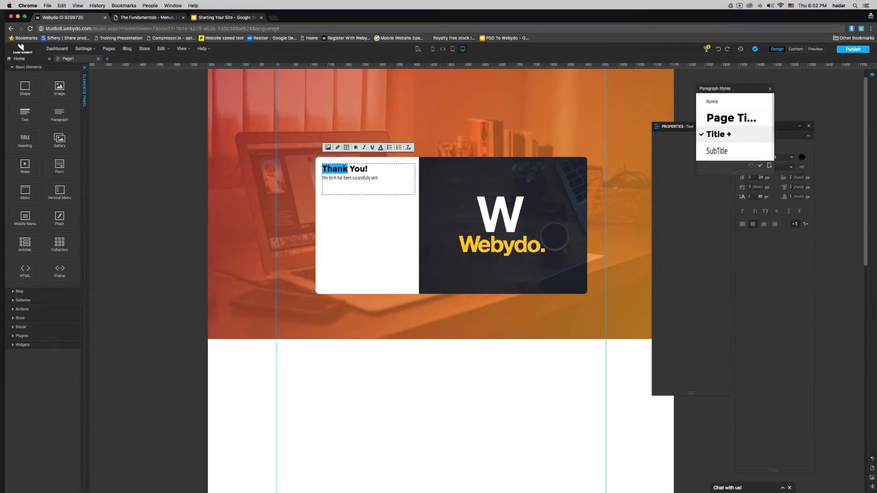
{"action": "left_click", "coordinate": [384, 177]}
{"action": "left_click_drag", "start_coordinate": [383, 178], "coordinate": [321, 170]}
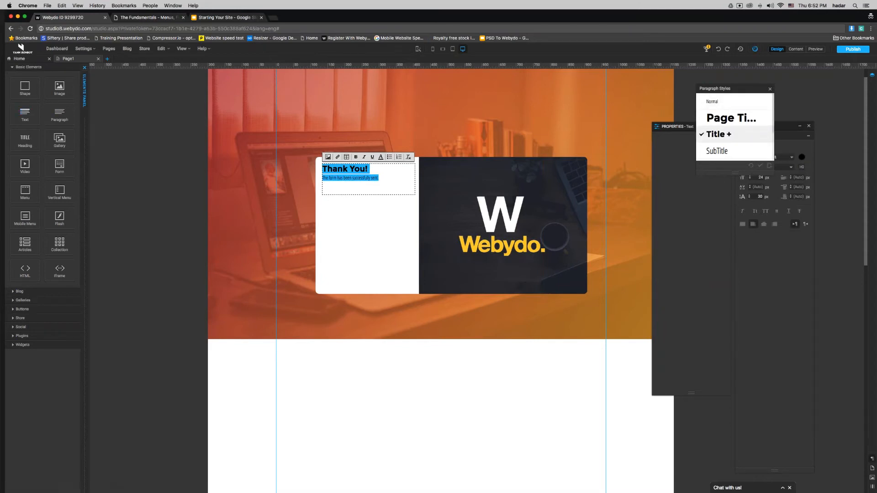
{"action": "left_click", "coordinate": [755, 120]}
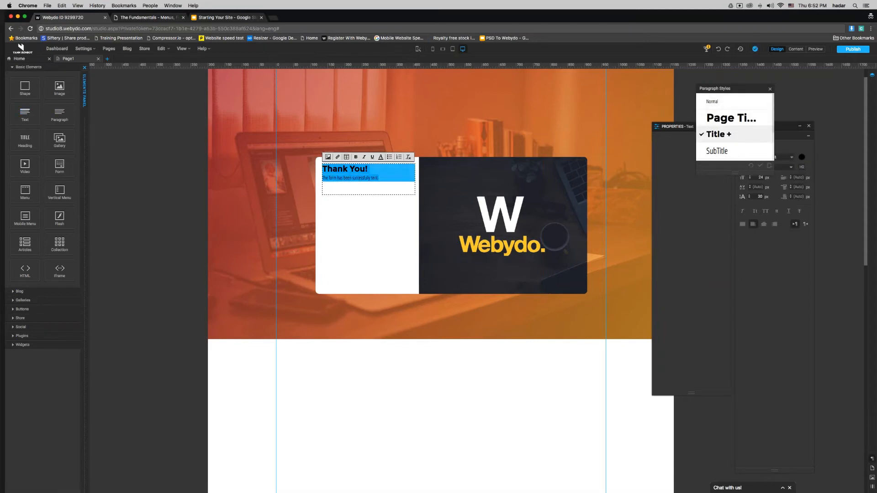
{"action": "left_click_drag", "start_coordinate": [702, 93], "coordinate": [646, 98]}
{"action": "left_click", "coordinate": [764, 223]}
{"action": "left_click", "coordinate": [802, 157]}
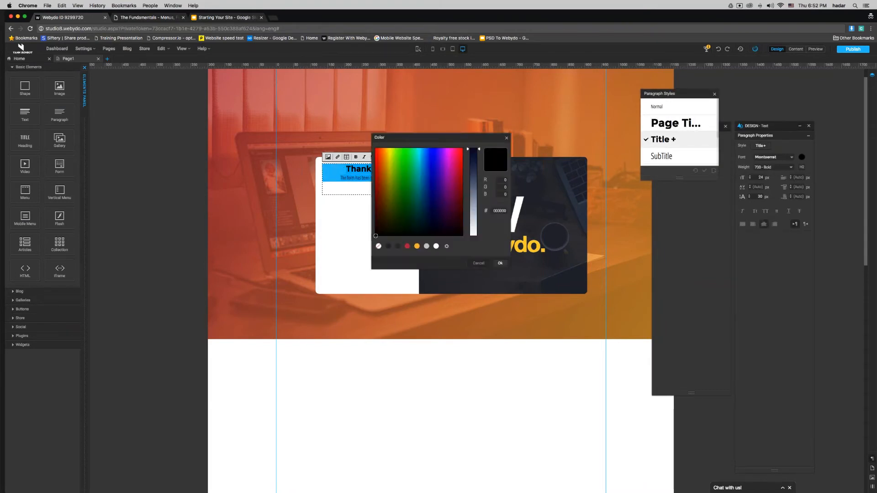
{"action": "left_click", "coordinate": [499, 263]}
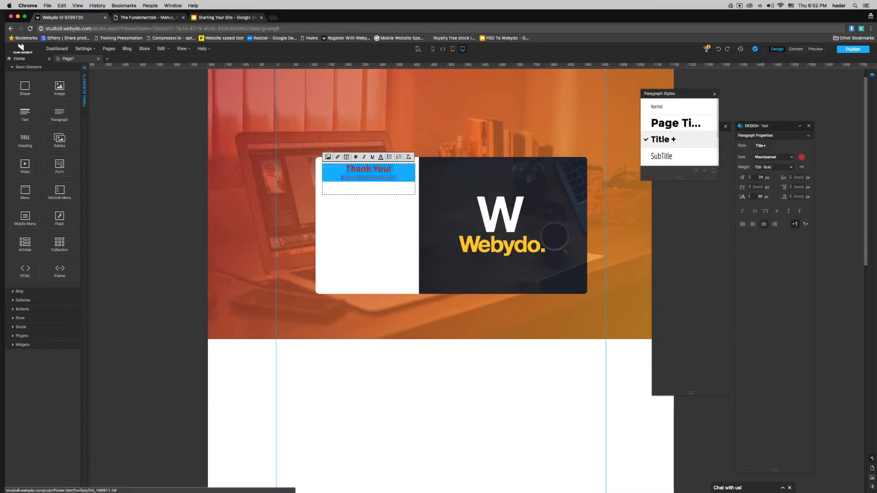
{"action": "left_click", "coordinate": [506, 380]}
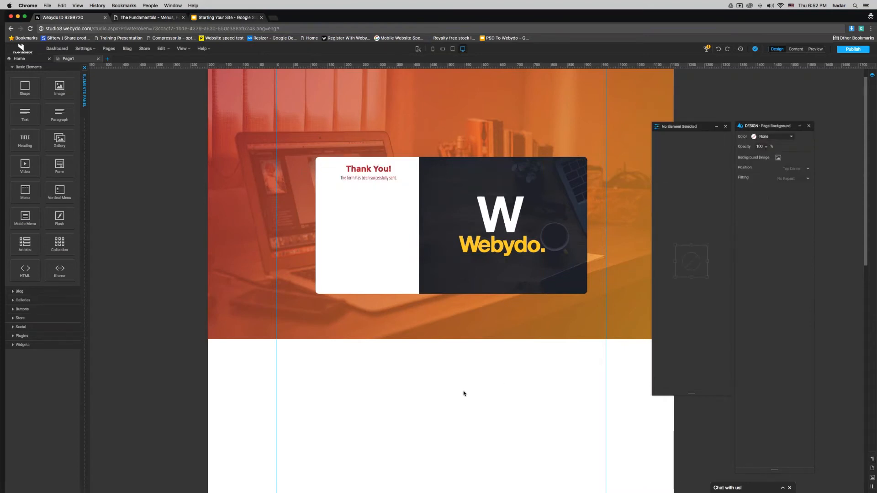
{"action": "left_click", "coordinate": [366, 234]}
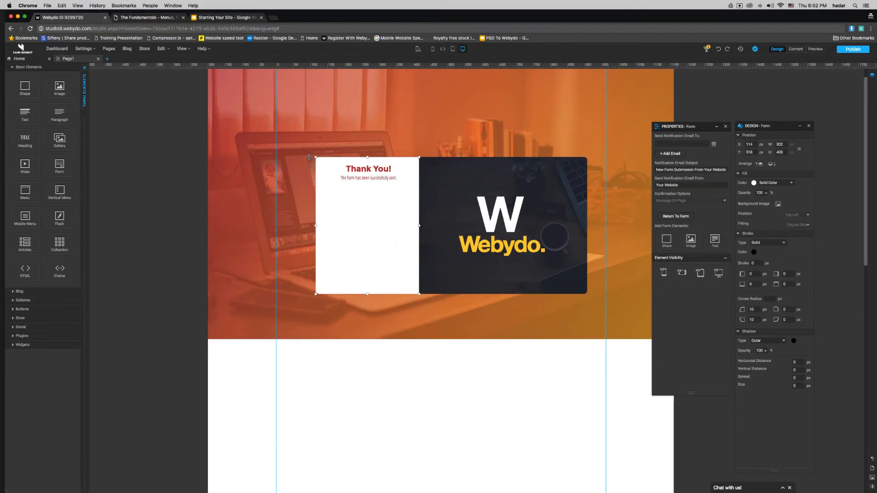
Step: Duplicate Page1 as a hidden page named 'Thank You!' and open it for editing
{"action": "left_click", "coordinate": [675, 217]}
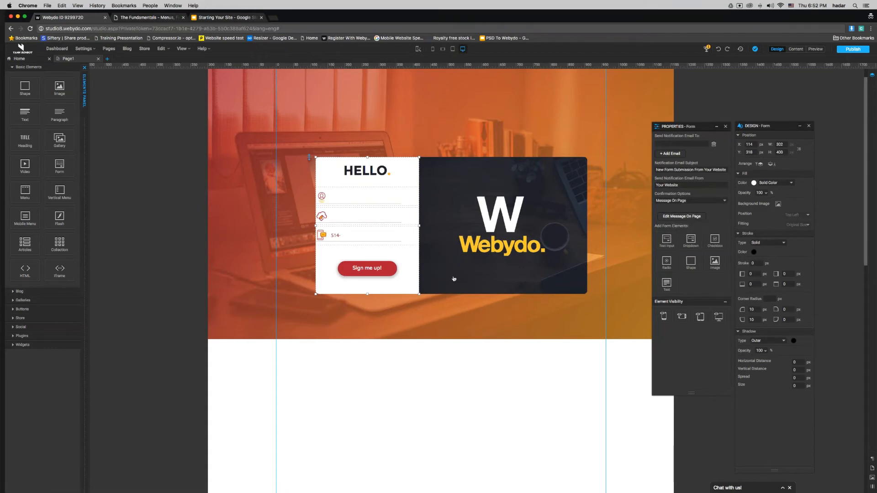
{"action": "left_click", "coordinate": [107, 59]}
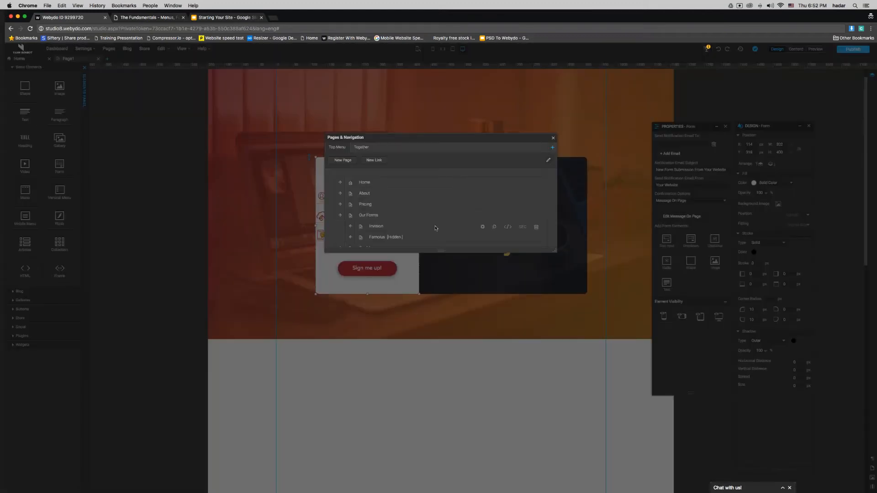
{"action": "mouse_move", "coordinate": [407, 282]}
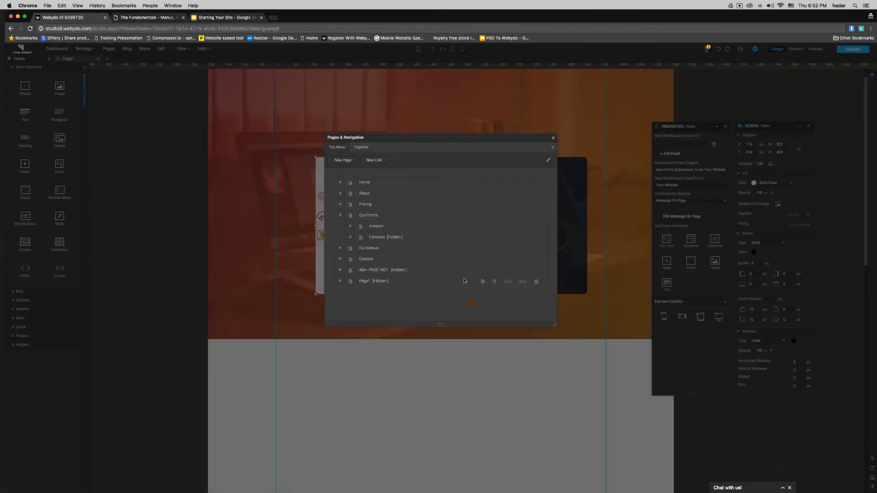
{"action": "left_click", "coordinate": [494, 281]}
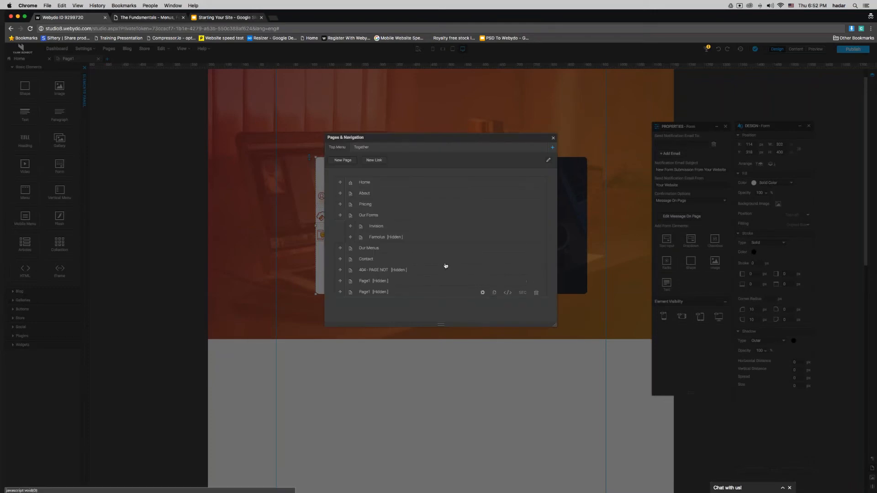
{"action": "left_click_drag", "start_coordinate": [386, 206], "coordinate": [351, 208]}
{"action": "type", "text": "Thank"}
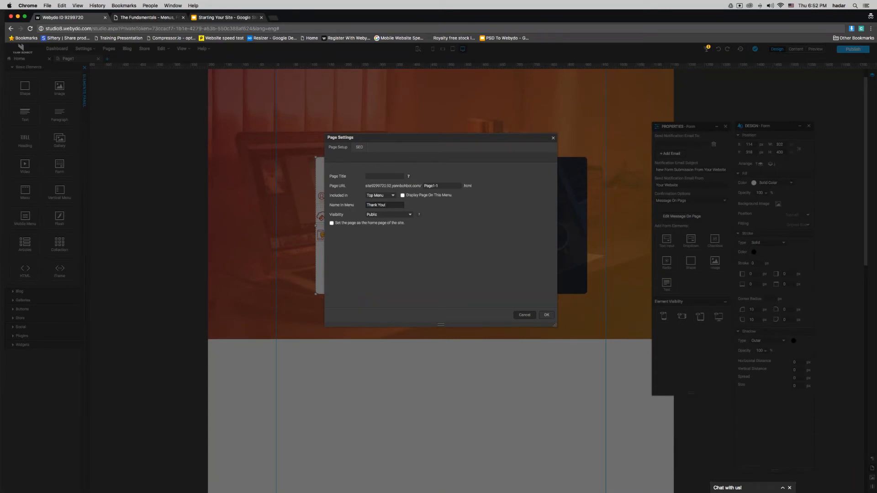
{"action": "type", "text": " You!"}
{"action": "left_click", "coordinate": [546, 315]}
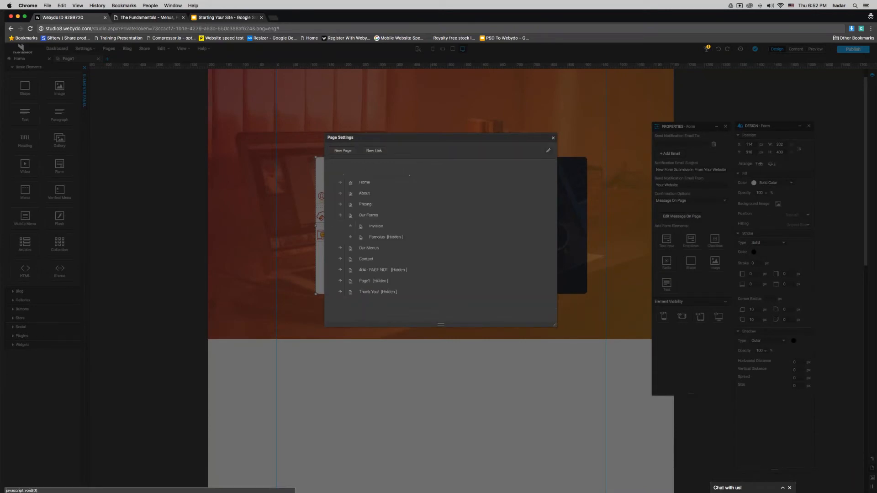
{"action": "left_click", "coordinate": [373, 293]}
Step: Delete the form, Webydo logo, dark overlay and desk image, then shorten the page bottom
{"action": "left_click", "coordinate": [510, 219]}
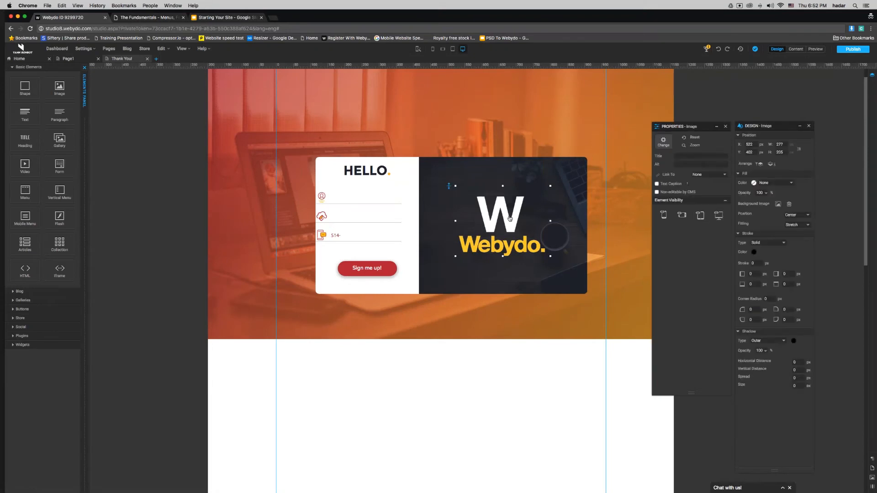
{"action": "left_click", "coordinate": [338, 252]}
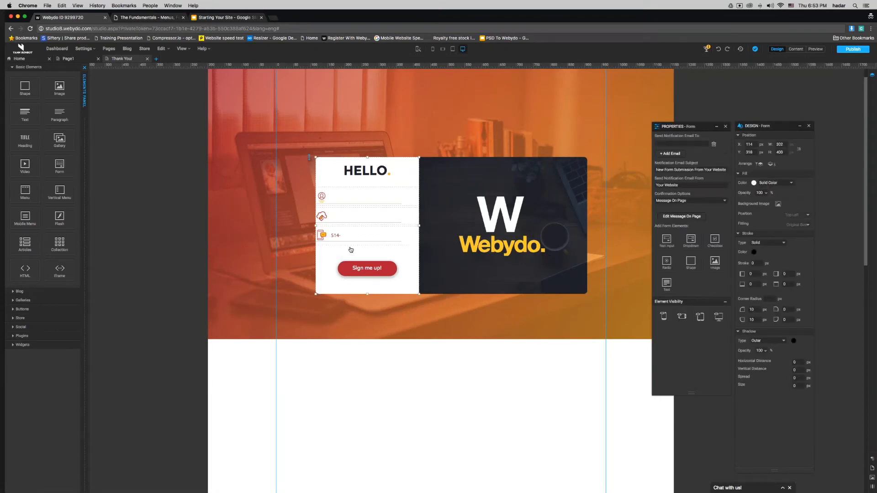
{"action": "key", "text": "Delete"}
{"action": "left_click", "coordinate": [485, 235]}
{"action": "key", "text": "Delete"}
{"action": "left_click", "coordinate": [495, 223]}
{"action": "key", "text": "Delete"}
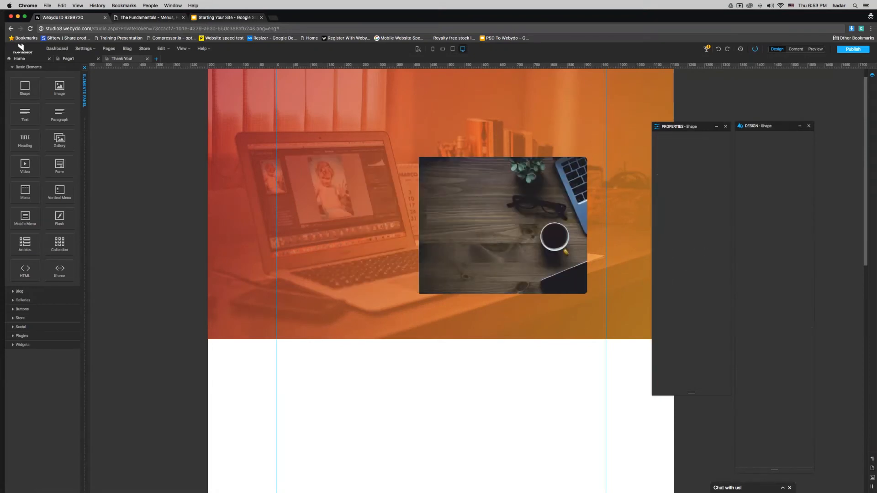
{"action": "left_click", "coordinate": [495, 275]}
{"action": "key", "text": "Delete"}
{"action": "scroll", "coordinate": [479, 442], "scroll_direction": "up", "scroll_amount": 1}
{"action": "scroll", "coordinate": [479, 443], "scroll_direction": "down", "scroll_amount": 10}
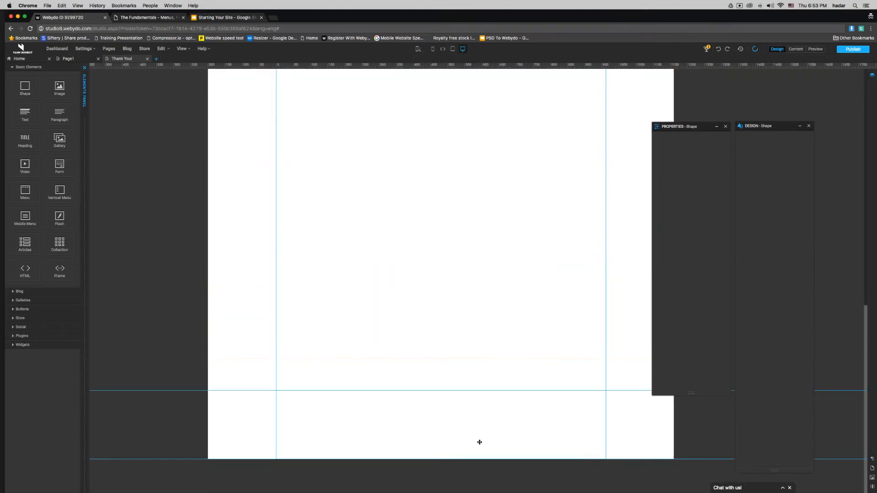
{"action": "left_click_drag", "start_coordinate": [467, 357], "coordinate": [462, 208]}
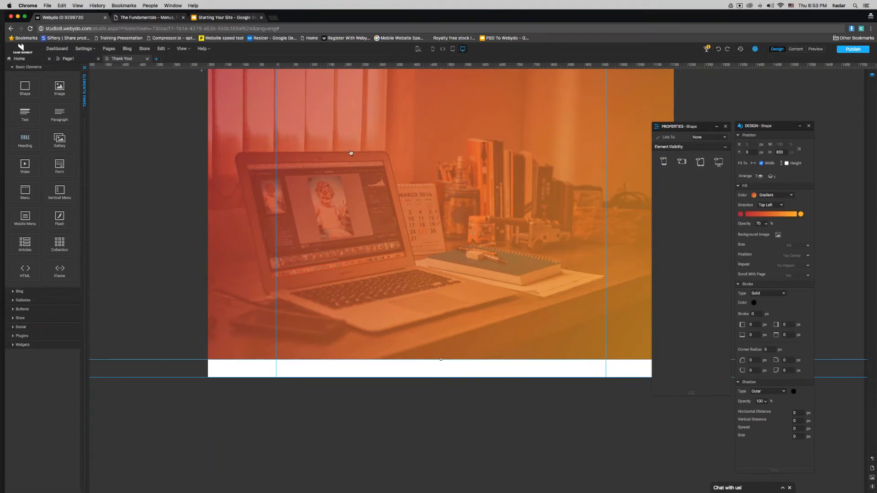
Step: Add a heading on the hero reading 'Thank You!' and 'We'll get back to you soon!' on two lines
{"action": "left_click_drag", "start_coordinate": [25, 140], "coordinate": [433, 149]}
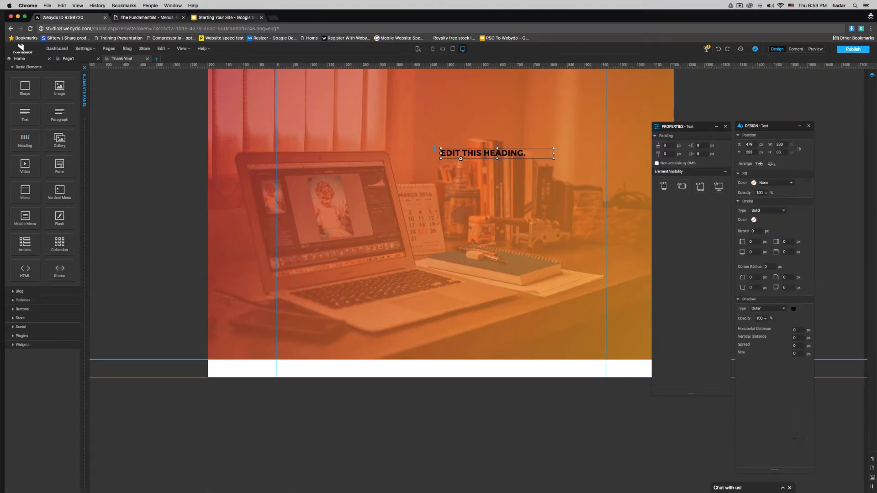
{"action": "double_click", "coordinate": [475, 154]}
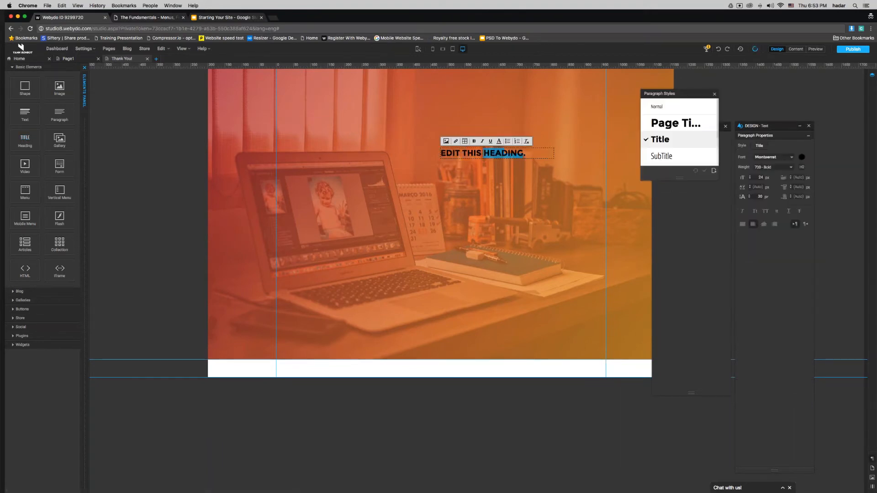
{"action": "type", "text": "Thank"}
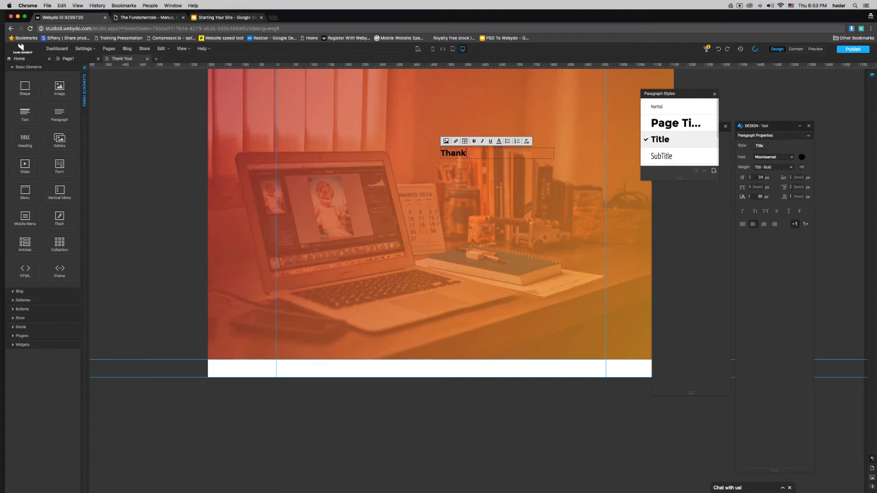
{"action": "type", "text": " You!"}
{"action": "key", "text": "Return"}
{"action": "type", "text": "We'll g"}
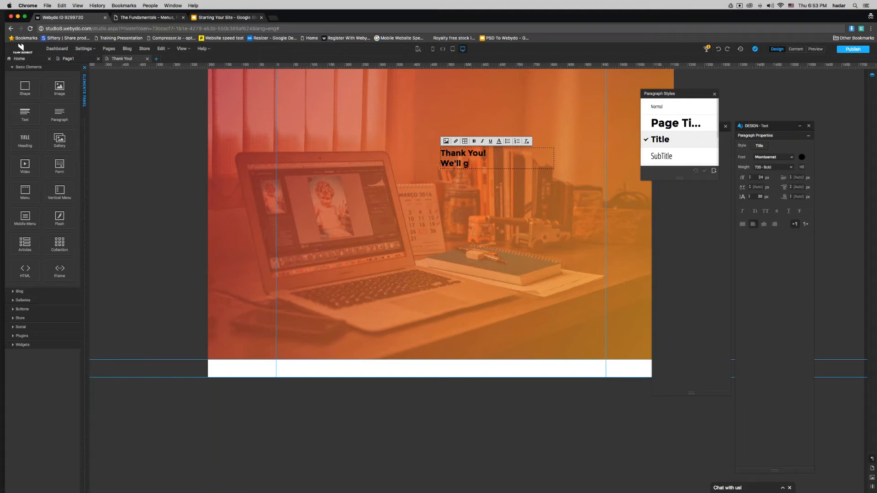
{"action": "type", "text": "et back to you soon!"}
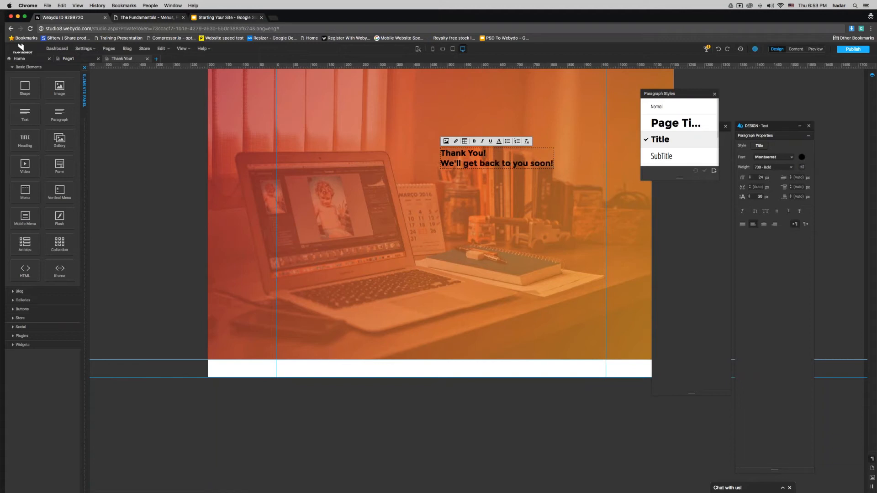
Step: Center-align the heading text and color it white
{"action": "key", "text": "super+a"}
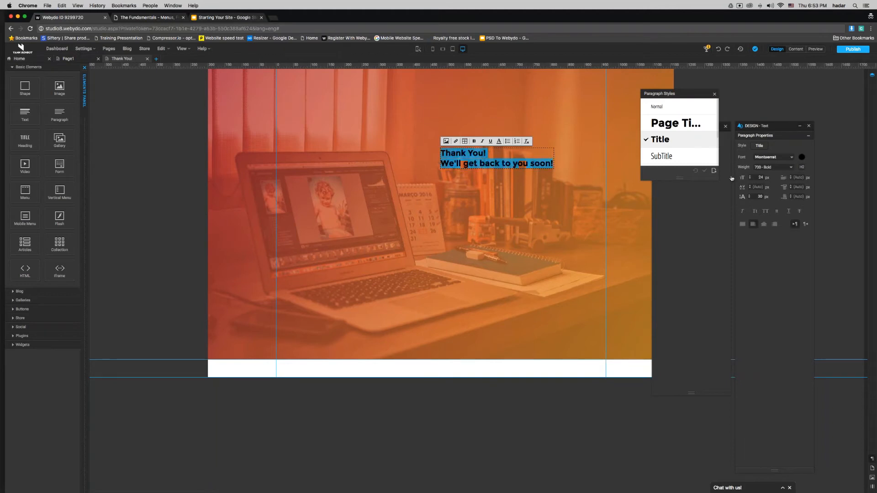
{"action": "left_click", "coordinate": [764, 224]}
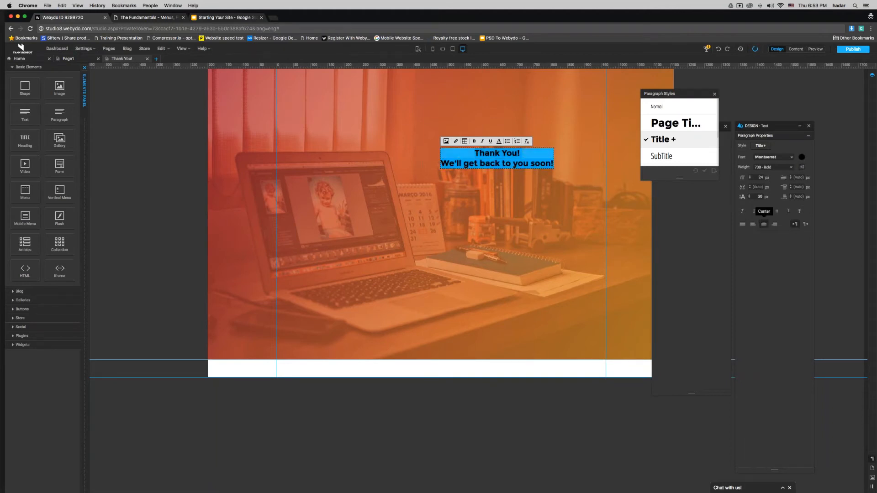
{"action": "left_click", "coordinate": [802, 157]}
{"action": "left_click", "coordinate": [436, 247]}
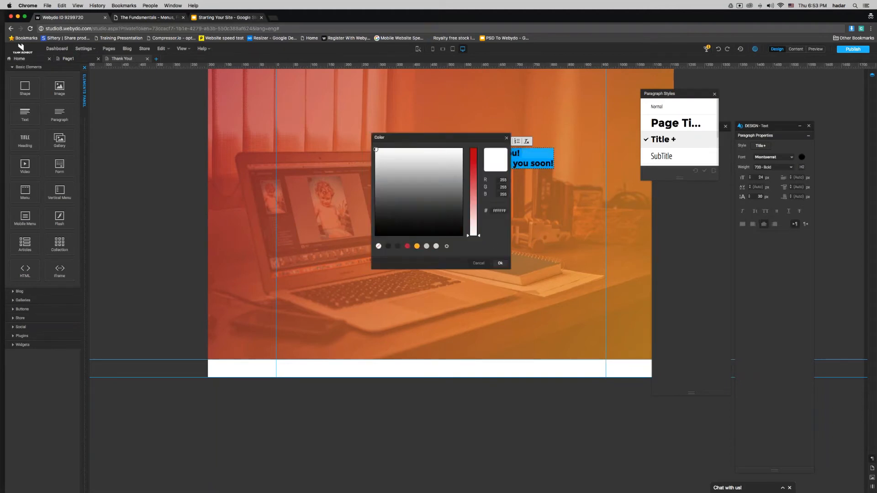
{"action": "left_click", "coordinate": [500, 263]}
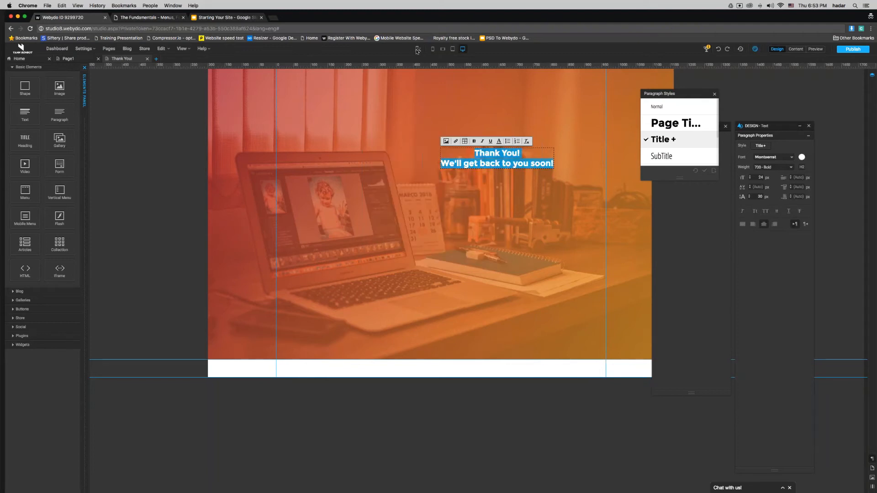
{"action": "left_click", "coordinate": [457, 425]}
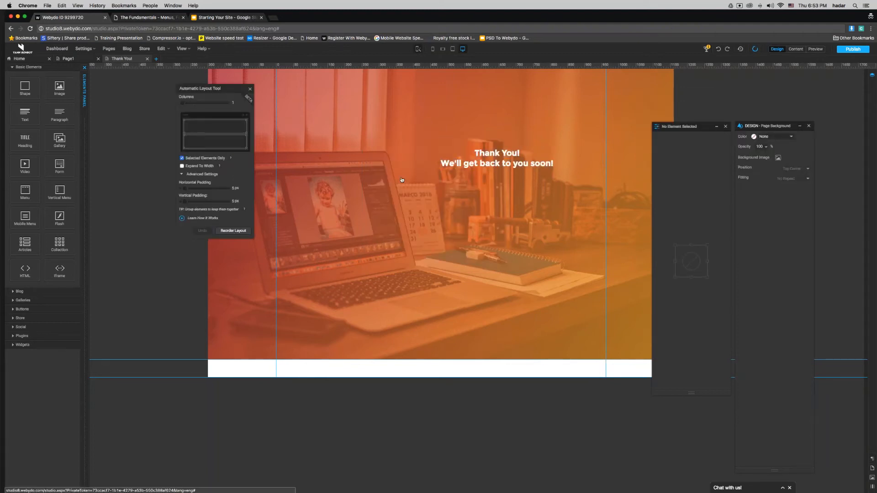
{"action": "left_click", "coordinate": [519, 157]}
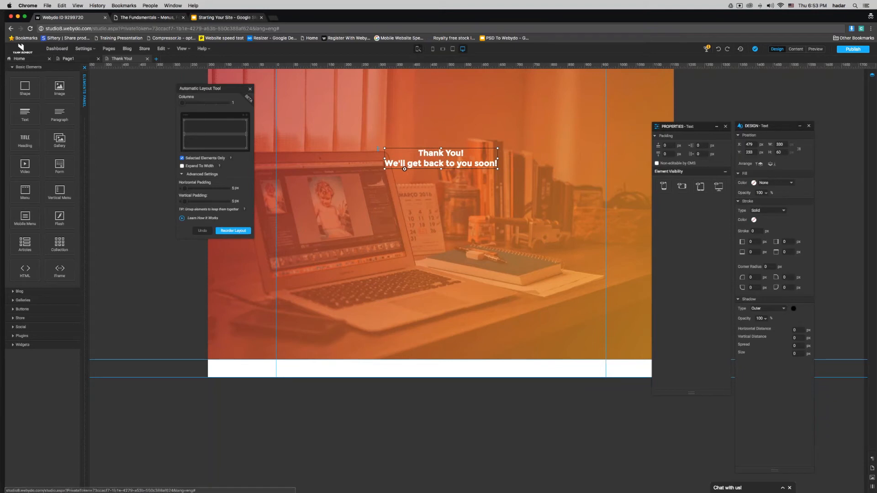
{"action": "left_click", "coordinate": [250, 89]}
{"action": "left_click", "coordinate": [154, 112]}
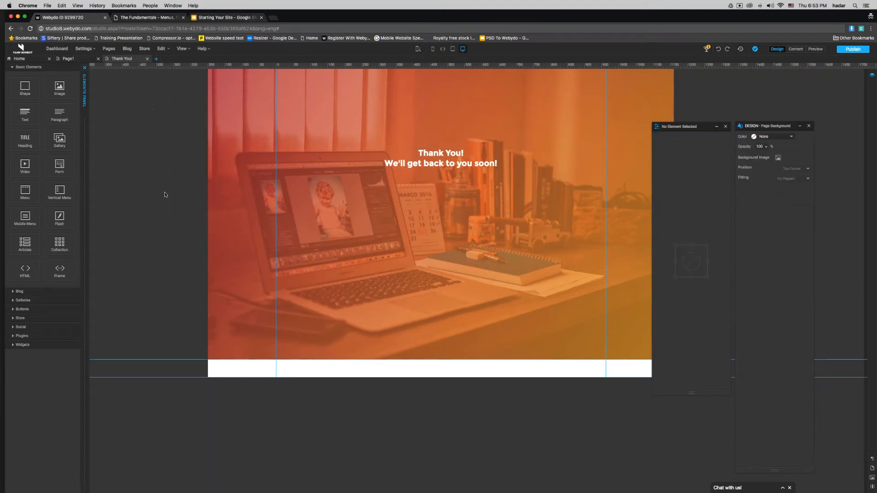
Step: Set the Page1 form's confirmation to Redirect To Link targeting the 'Thank You!' page, then publish
{"action": "left_click", "coordinate": [68, 58]}
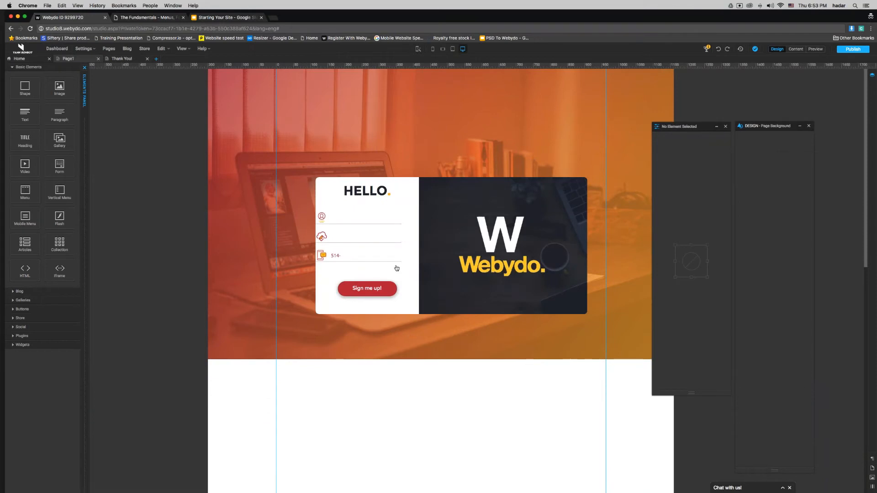
{"action": "left_click", "coordinate": [397, 268]}
{"action": "left_click", "coordinate": [681, 202]}
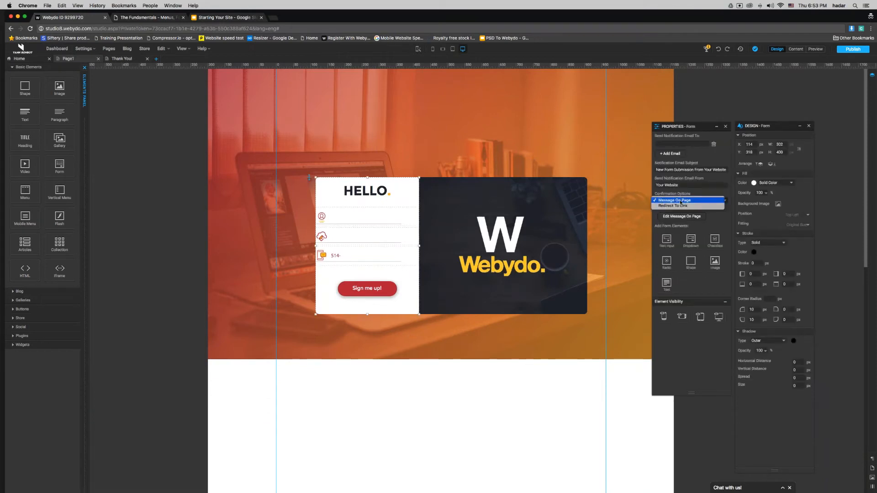
{"action": "left_click", "coordinate": [679, 206]}
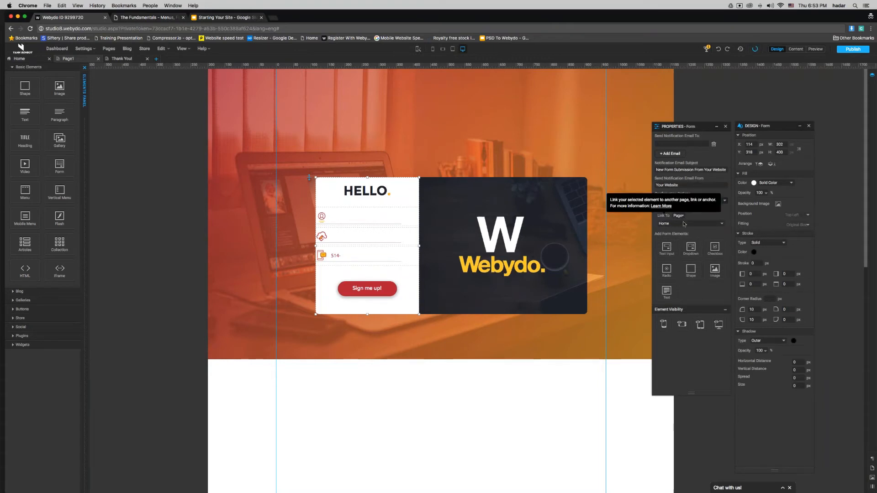
{"action": "left_click", "coordinate": [685, 223]}
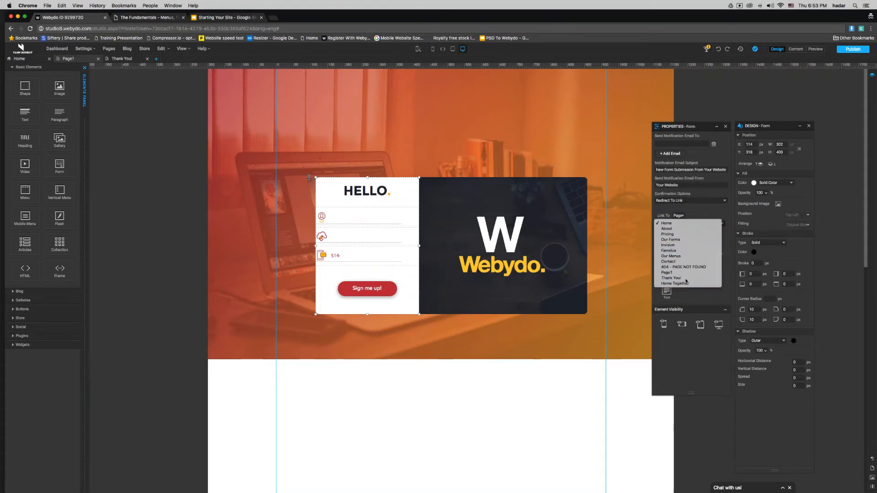
{"action": "left_click", "coordinate": [671, 277]}
{"action": "left_click", "coordinate": [852, 49]}
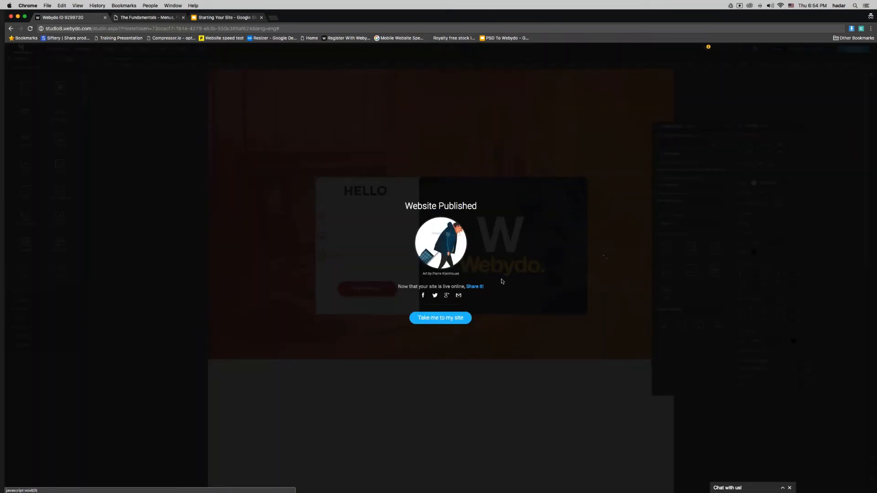
Step: On the live site, submit a sample name, e-mail and phone number and verify the Thank You page appears
{"action": "left_click", "coordinate": [441, 318]}
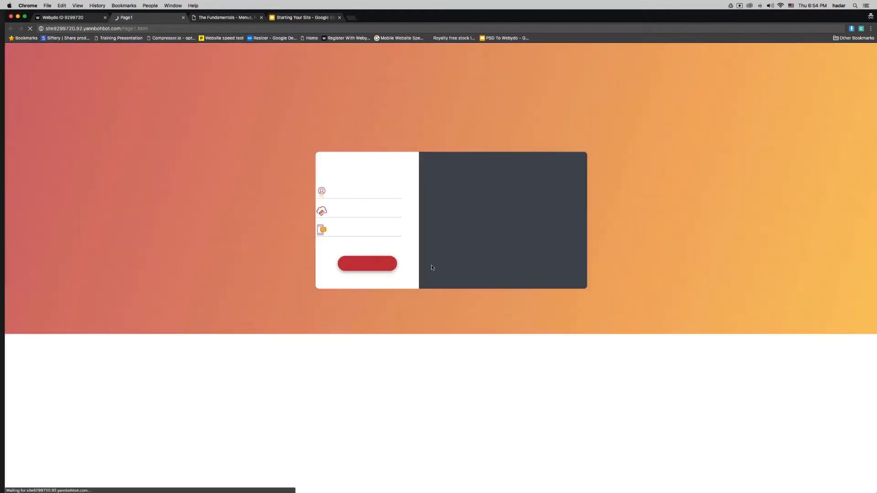
{"action": "key", "text": "Tab"}
{"action": "key", "text": "Tab"}
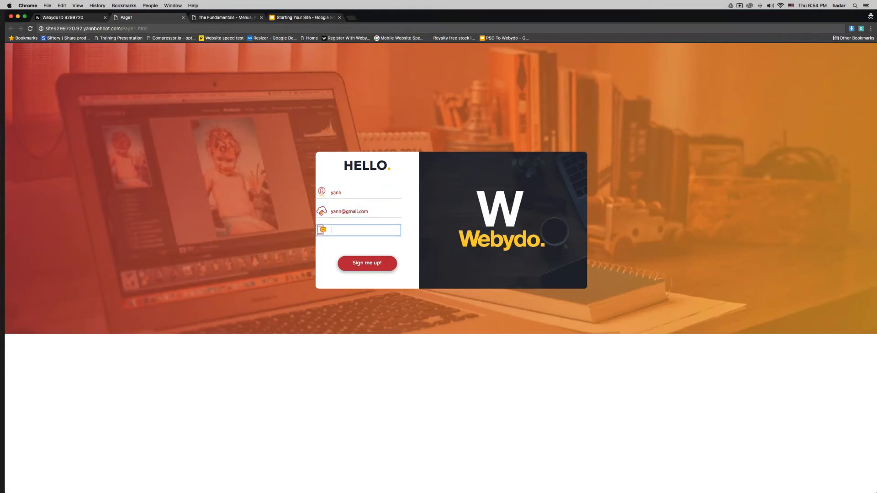
{"action": "left_click", "coordinate": [377, 264]}
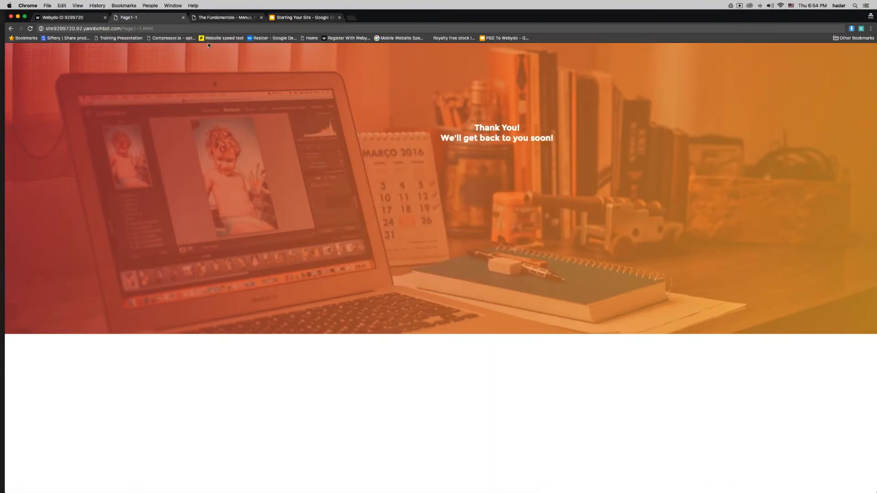
{"action": "left_click_drag", "start_coordinate": [474, 138], "coordinate": [547, 138]}
{"action": "left_click", "coordinate": [540, 249]}
Step: Enter the notification recipient e-mail address and replace the email subject with a contact subject
{"action": "left_click", "coordinate": [64, 17]}
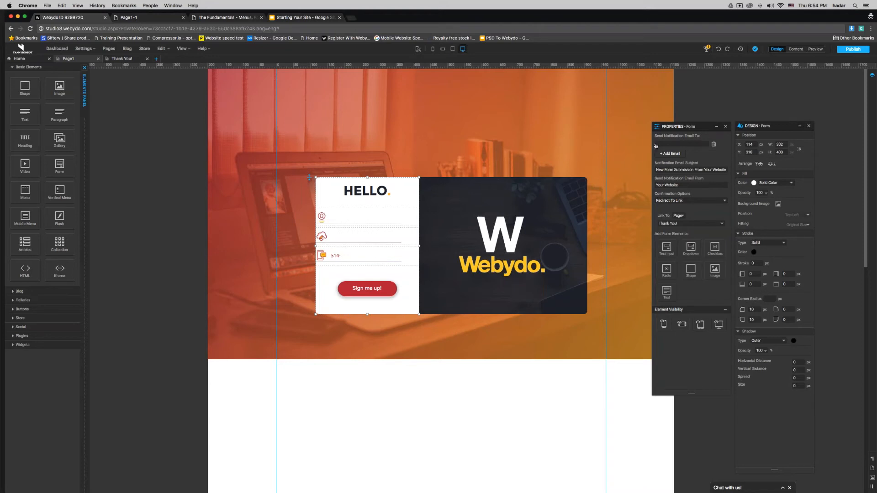
{"action": "left_click", "coordinate": [680, 143]}
{"action": "left_click", "coordinate": [670, 154]}
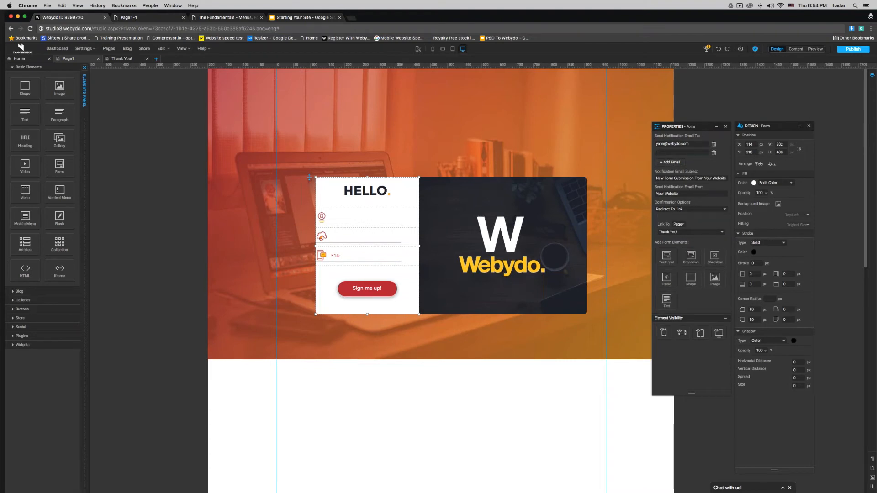
{"action": "triple_click", "coordinate": [684, 178]}
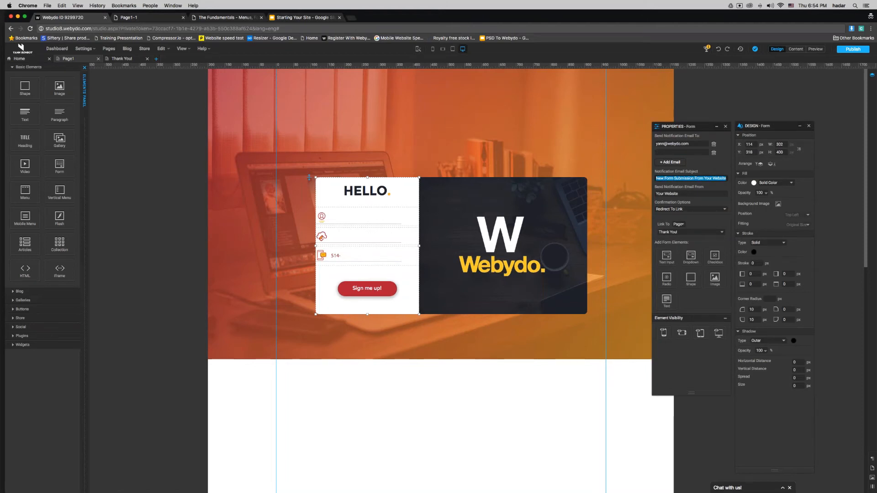
{"action": "type", "text": "Contact Me Yann"}
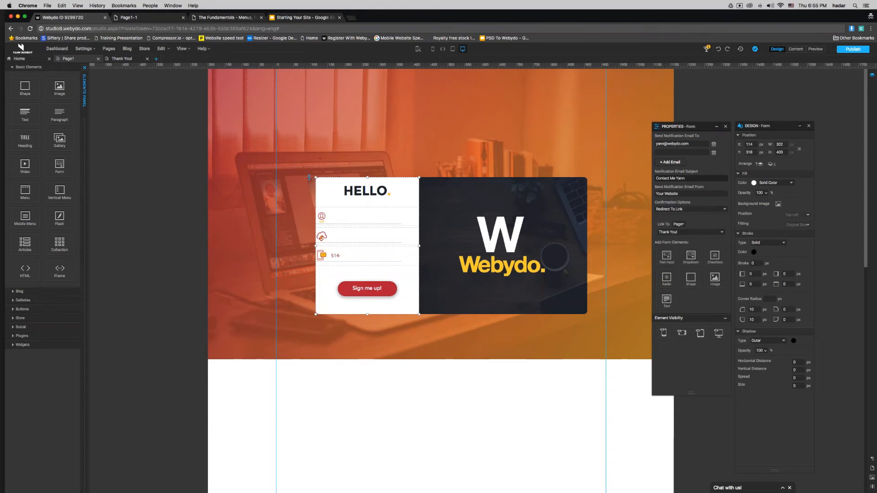
Step: Set the notification sender name to 'Page 1' and publish the site
{"action": "left_click", "coordinate": [692, 194]}
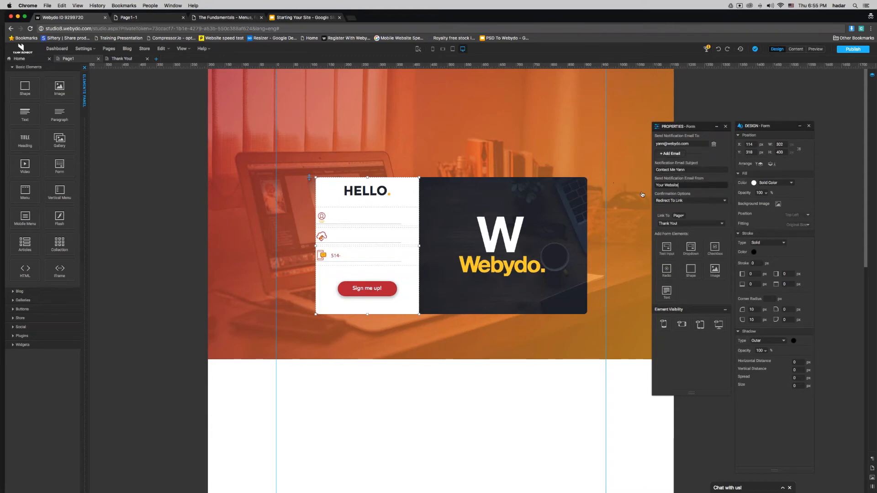
{"action": "key", "text": "super+a"}
{"action": "type", "text": "P"}
{"action": "left_click", "coordinate": [851, 50]}
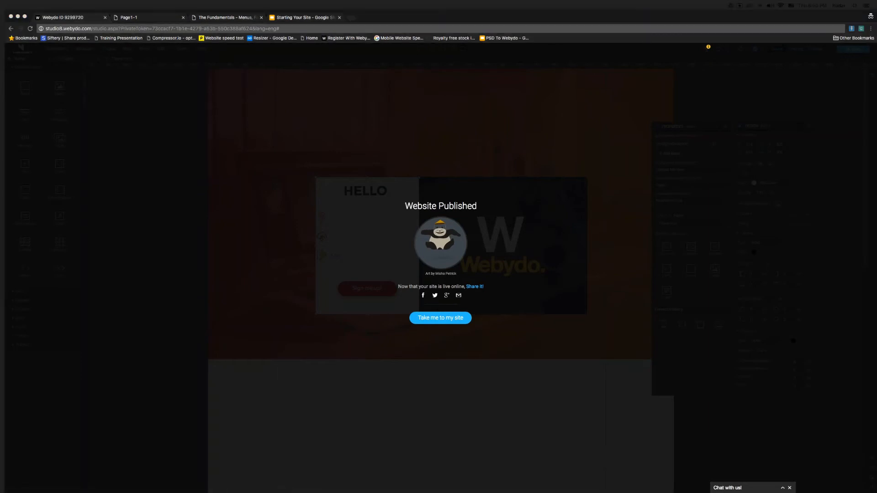
Step: Submit a test entry on the live form with a sample name, e-mail and phone number
{"action": "left_click", "coordinate": [440, 318]}
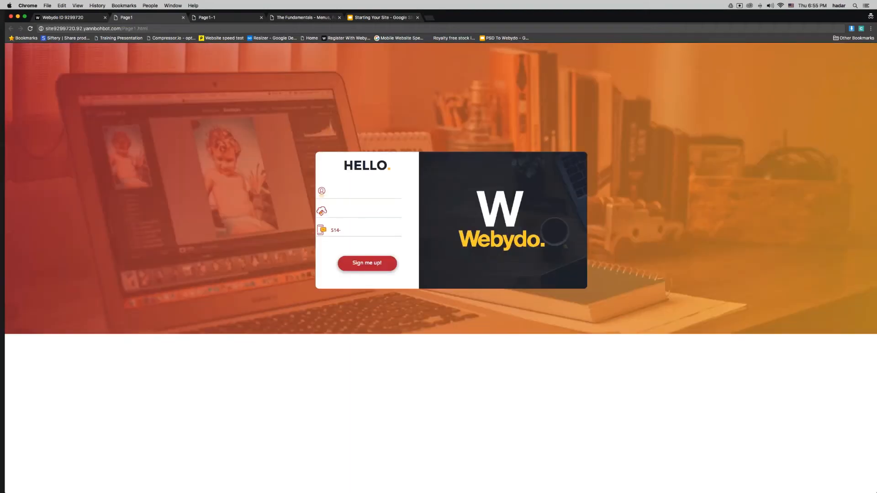
{"action": "left_click", "coordinate": [338, 193]}
{"action": "type", "text": "yan"}
{"action": "key", "text": "Tab"}
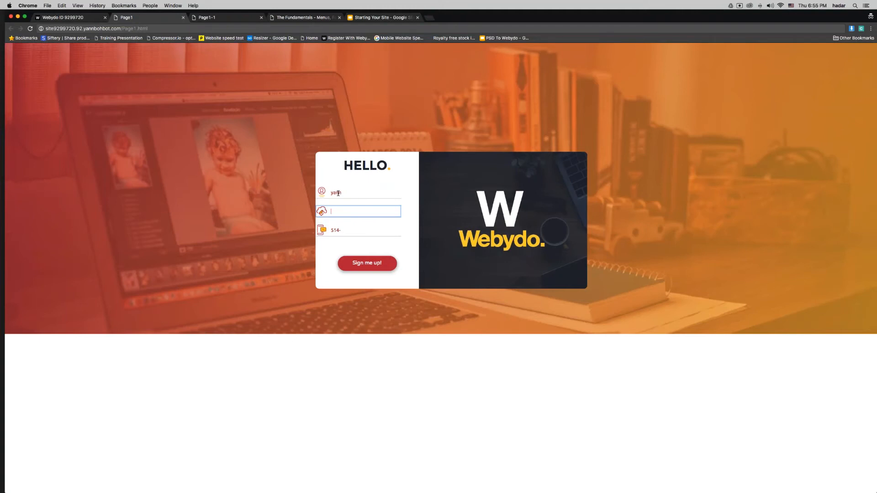
{"action": "key", "text": "Tab"}
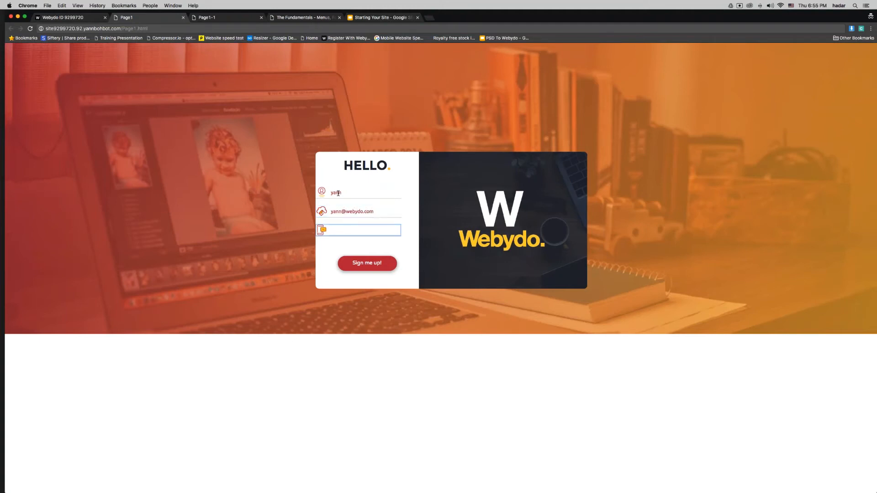
{"action": "type", "text": "123456789"}
{"action": "key", "text": "Return"}
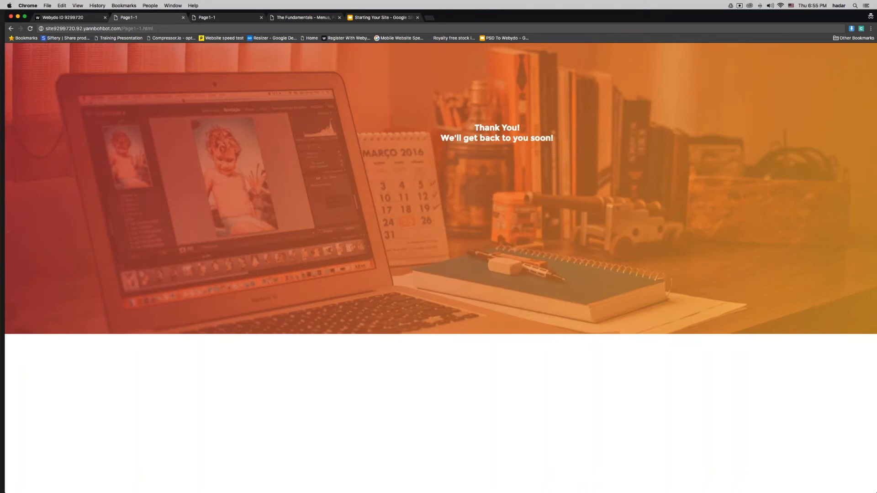
Step: Show the Form Element slide's last bullet, 'Where is my data stored?'
{"action": "left_click", "coordinate": [59, 21]}
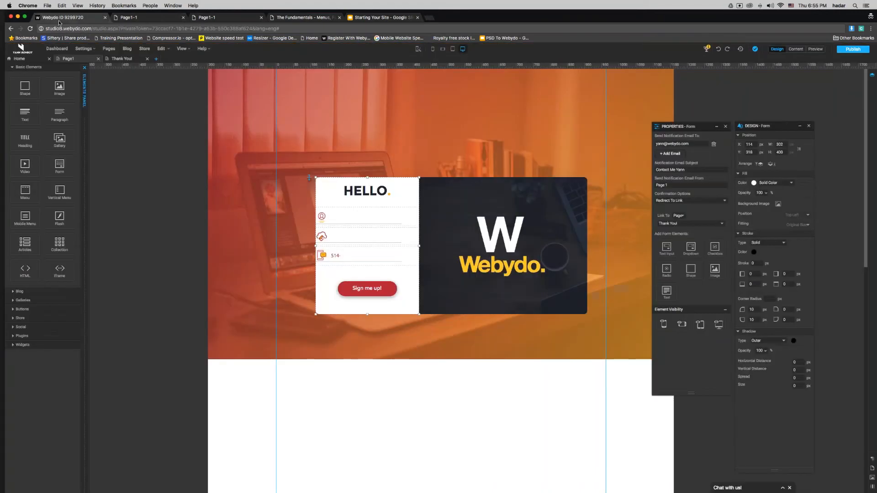
{"action": "left_click", "coordinate": [155, 172]}
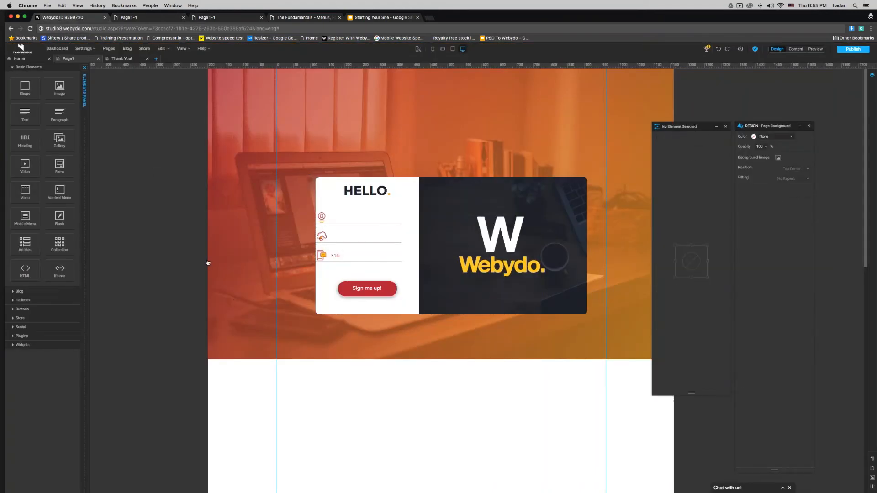
{"action": "left_click", "coordinate": [85, 189]}
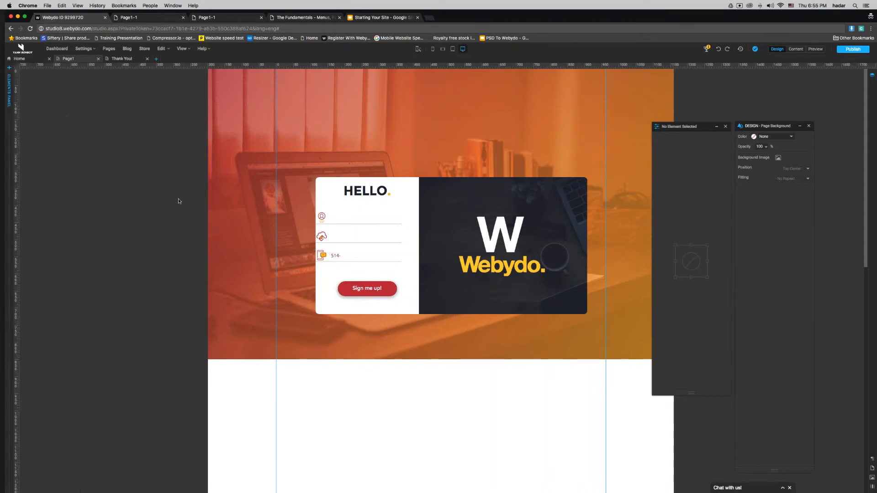
{"action": "left_click", "coordinate": [303, 17]}
{"action": "left_click", "coordinate": [381, 18]}
{"action": "key", "text": "Right"}
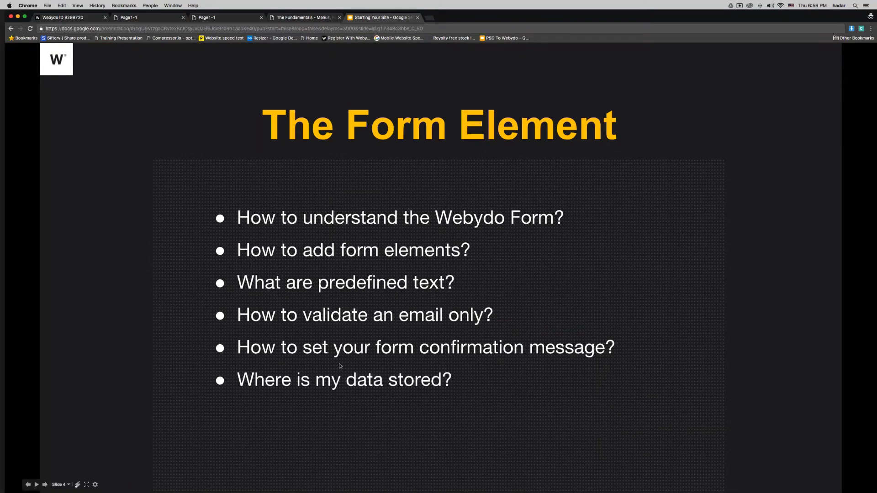
Step: Return to the Webydo dashboard's My Sites list
{"action": "left_click", "coordinate": [64, 18]}
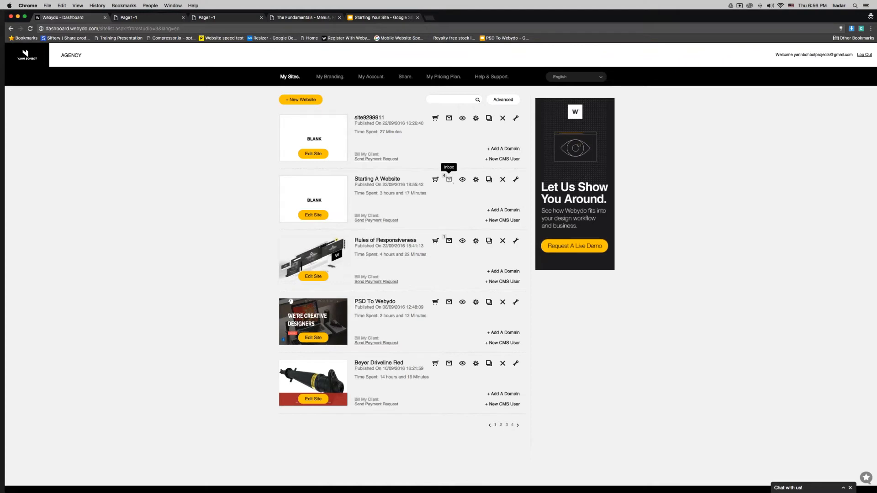
Step: Open the Starting A Website inbox and read the second, third and fourth submitted messages
{"action": "left_click", "coordinate": [449, 179]}
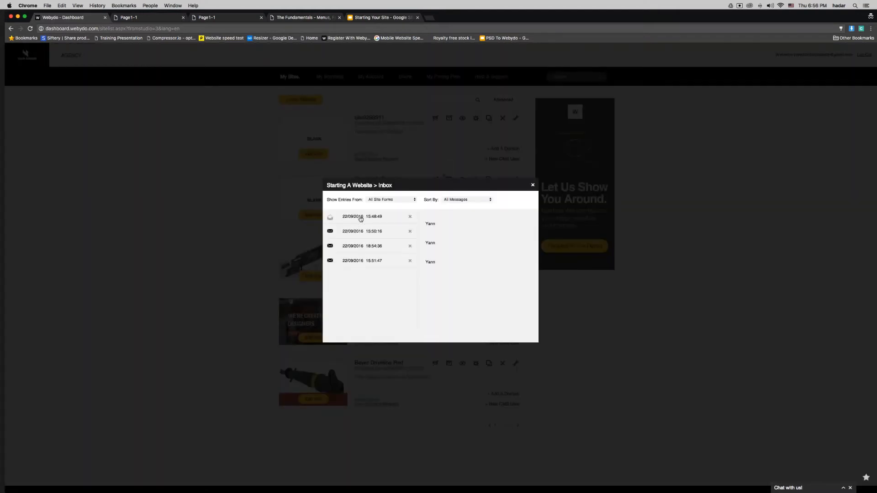
{"action": "left_click", "coordinate": [364, 235]}
{"action": "left_click", "coordinate": [368, 248]}
{"action": "left_click", "coordinate": [375, 263]}
Step: Show only Form14 entries, close the inbox, and reopen the site9299911 project for editing
{"action": "left_click", "coordinate": [387, 200]}
{"action": "left_click", "coordinate": [388, 205]}
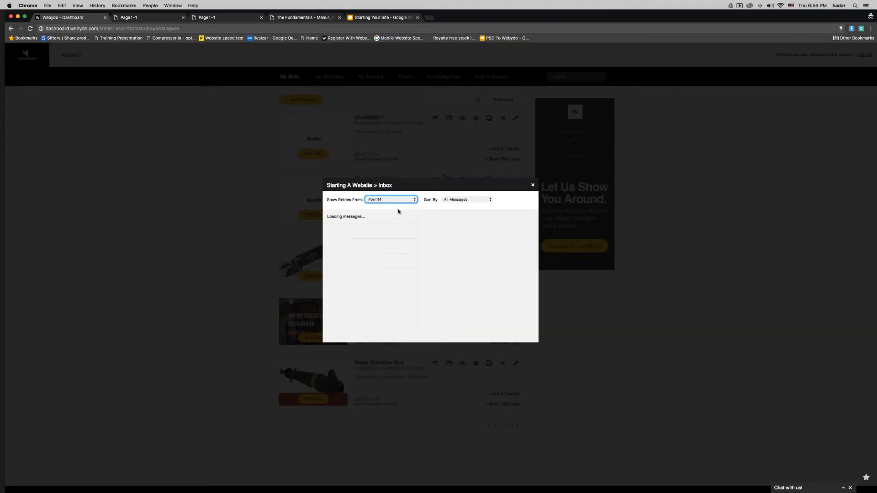
{"action": "left_click", "coordinate": [532, 185]}
{"action": "left_click", "coordinate": [312, 154]}
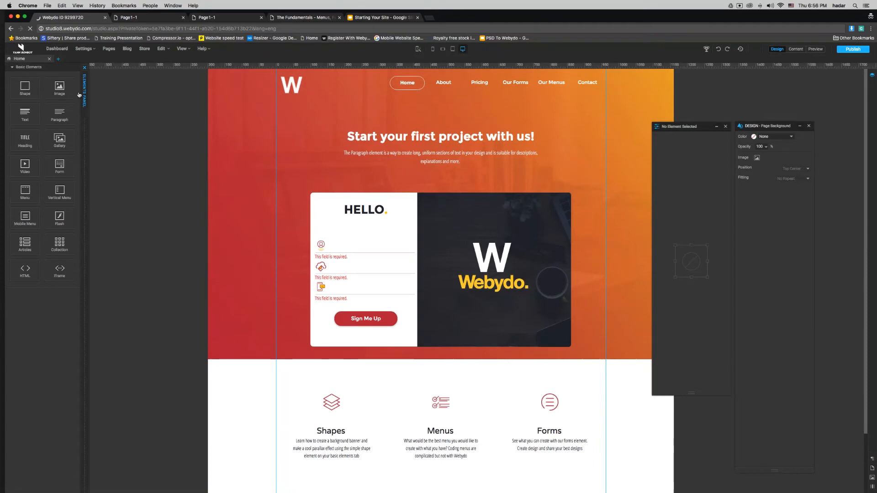
Step: Collapse the Elements panel, view the live site's Thank You message, then the Menu Element Cheat Sheet slide
{"action": "left_click", "coordinate": [84, 92]}
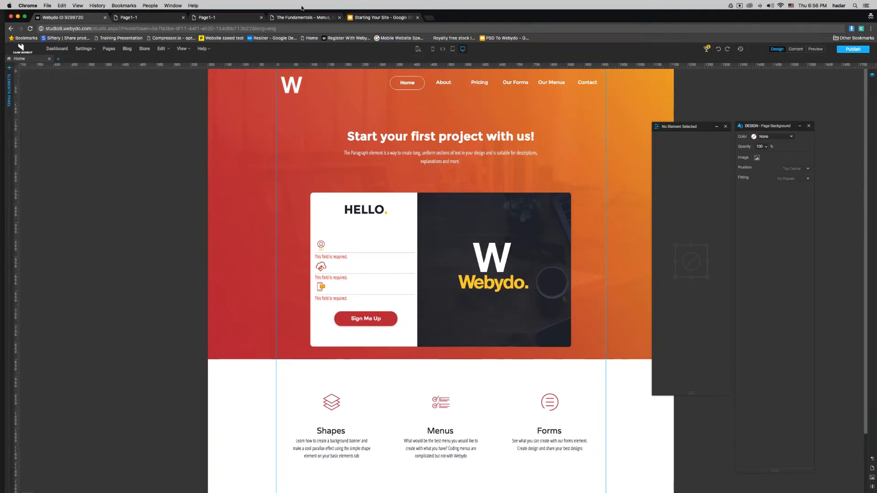
{"action": "left_click", "coordinate": [296, 18]}
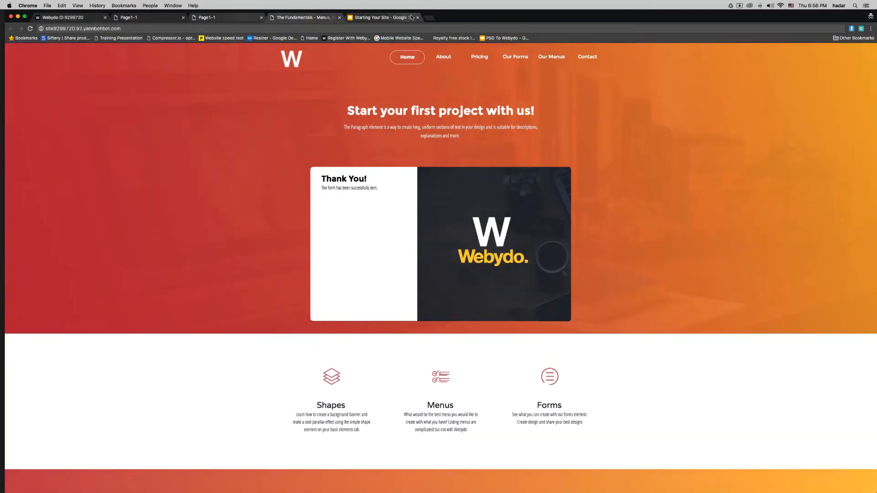
{"action": "left_click", "coordinate": [393, 17]}
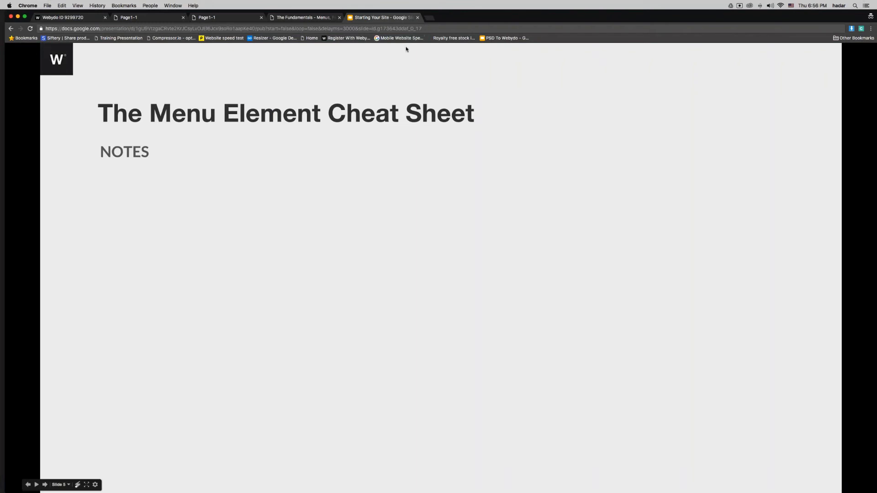
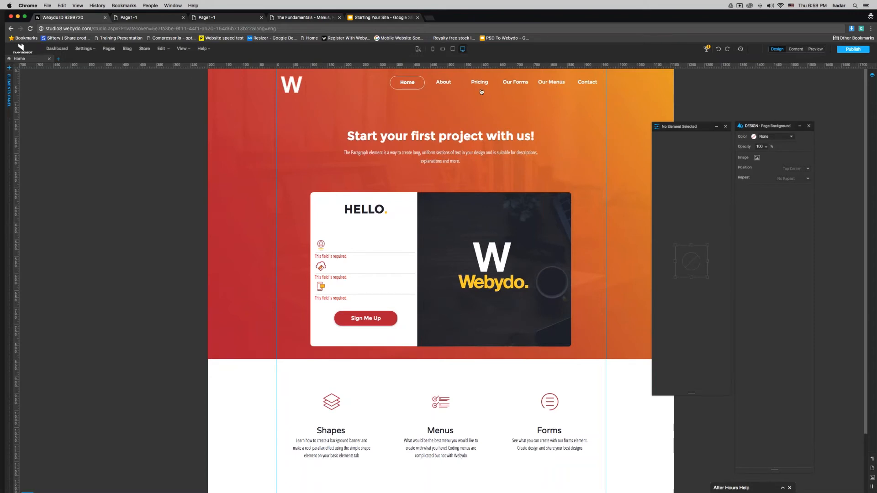
Step: Open Page1 in its own editor tab from the enlarged Pages & Navigation list
{"action": "left_click", "coordinate": [58, 58]}
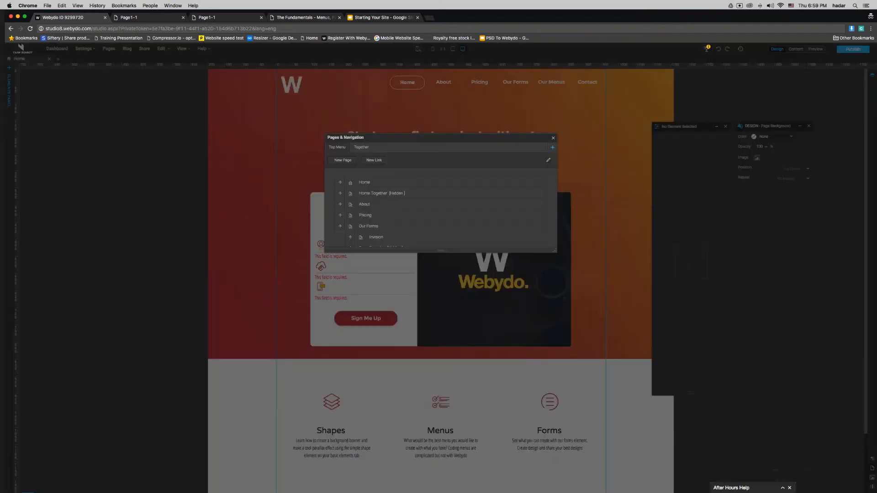
{"action": "left_click_drag", "start_coordinate": [434, 251], "coordinate": [424, 340]}
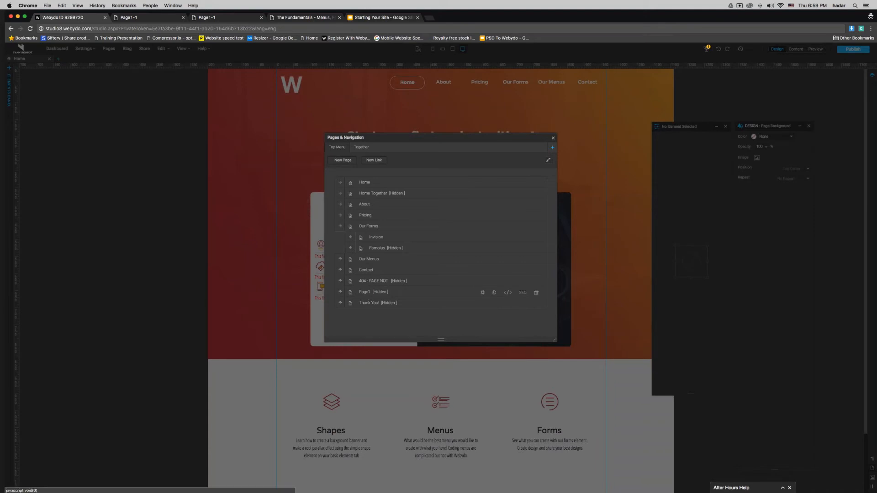
{"action": "left_click", "coordinate": [368, 294]}
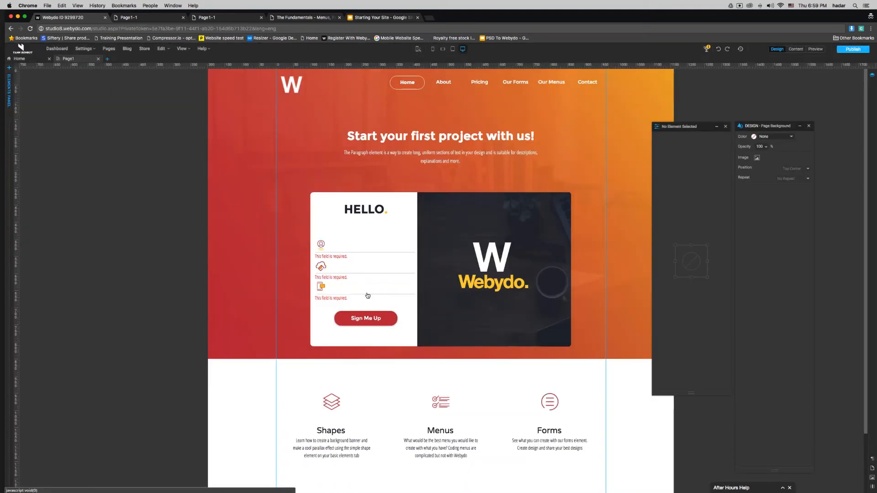
Step: Drop a Menu element onto Page1's hero, stretch its box wider and taller, and select its items
{"action": "left_click", "coordinate": [8, 185]}
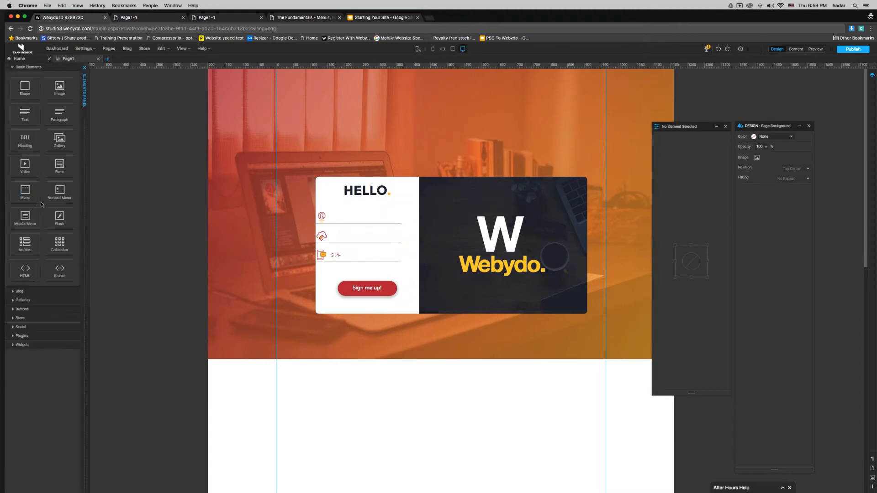
{"action": "left_click_drag", "start_coordinate": [40, 202], "coordinate": [416, 103]}
{"action": "left_click_drag", "start_coordinate": [514, 124], "coordinate": [514, 140]}
{"action": "left_click_drag", "start_coordinate": [417, 97], "coordinate": [280, 97]}
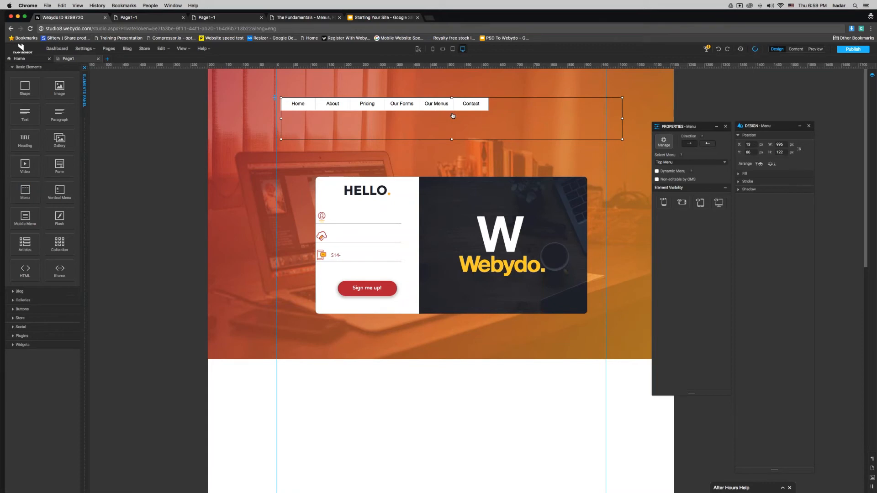
{"action": "left_click_drag", "start_coordinate": [305, 108], "coordinate": [305, 108]}
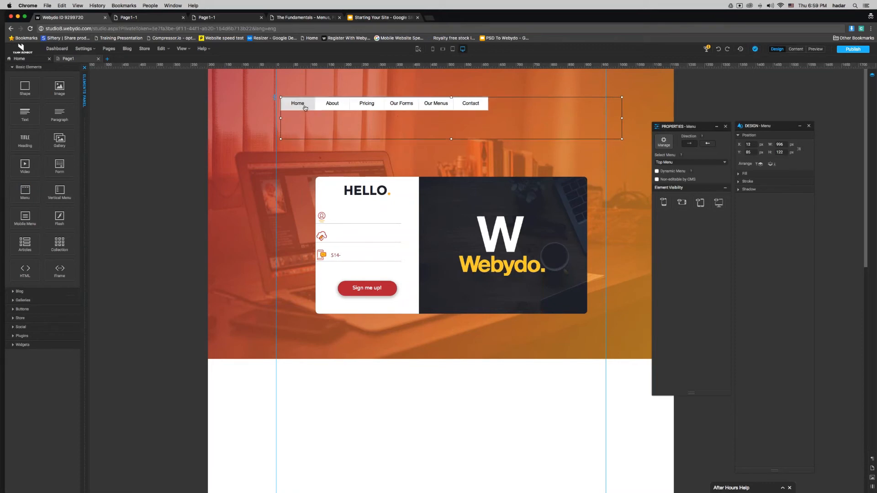
{"action": "left_click", "coordinate": [305, 109]}
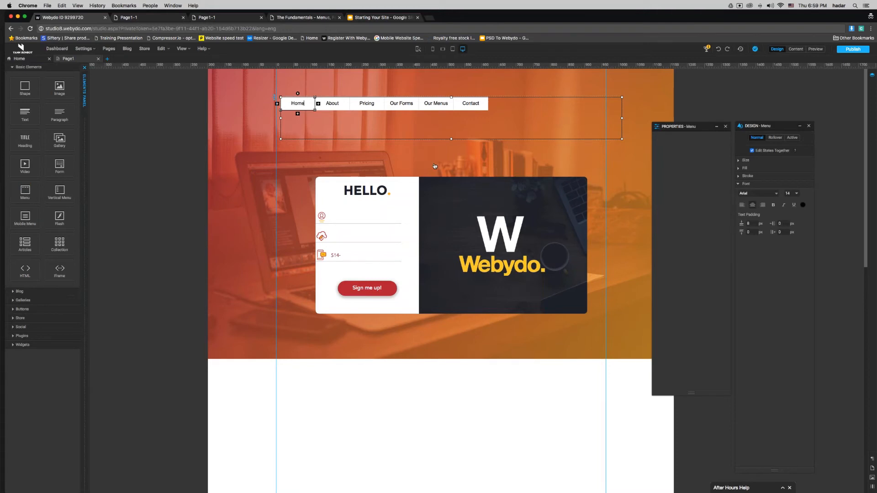
Step: Move the Design panel aside, collapse Properties, and set the menu font to Varela Round
{"action": "left_click_drag", "start_coordinate": [761, 126], "coordinate": [175, 97]}
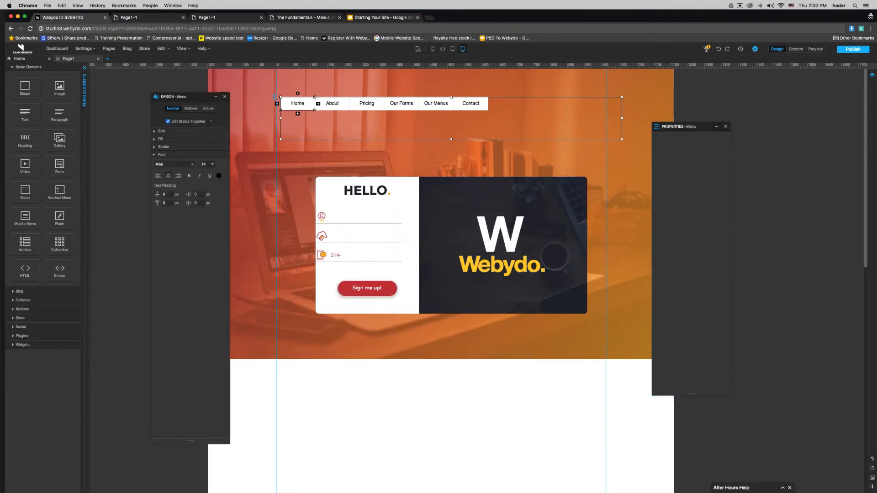
{"action": "left_click", "coordinate": [716, 127]}
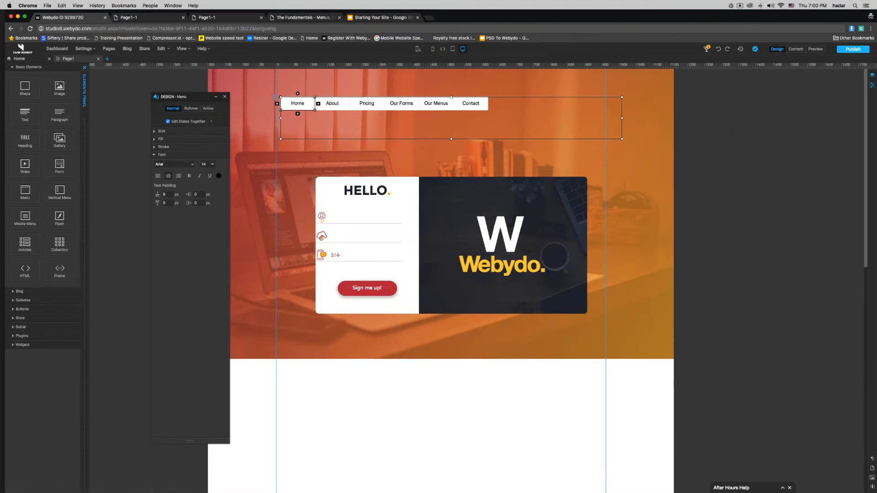
{"action": "mouse_move", "coordinate": [211, 121]}
{"action": "left_click", "coordinate": [174, 165]}
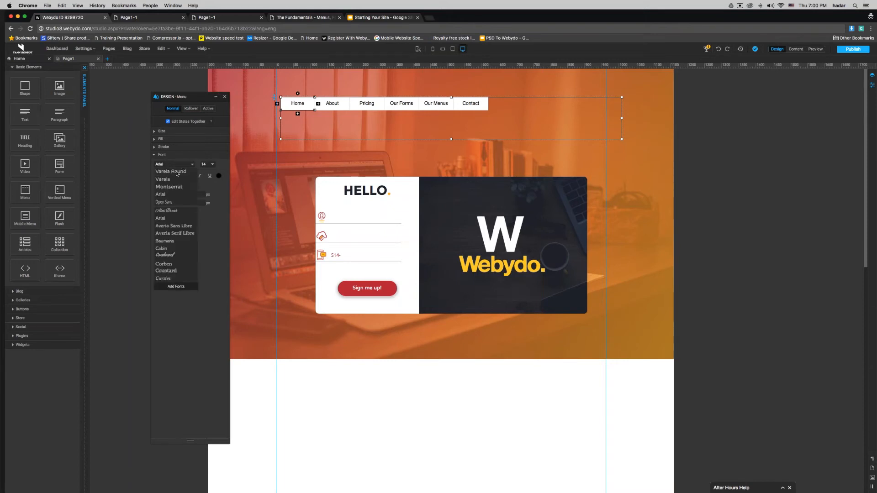
{"action": "left_click", "coordinate": [177, 172]}
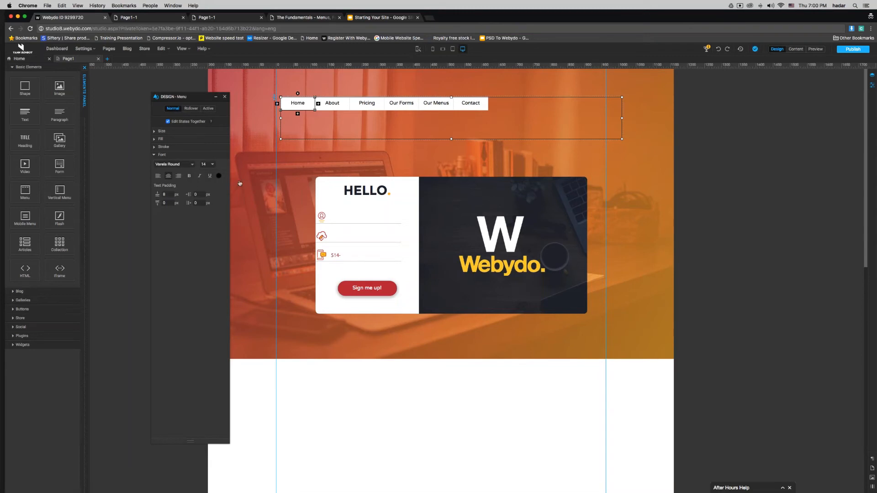
Step: Give each menu item a 150 px width and start setting the item margins to 0
{"action": "left_click", "coordinate": [160, 132]}
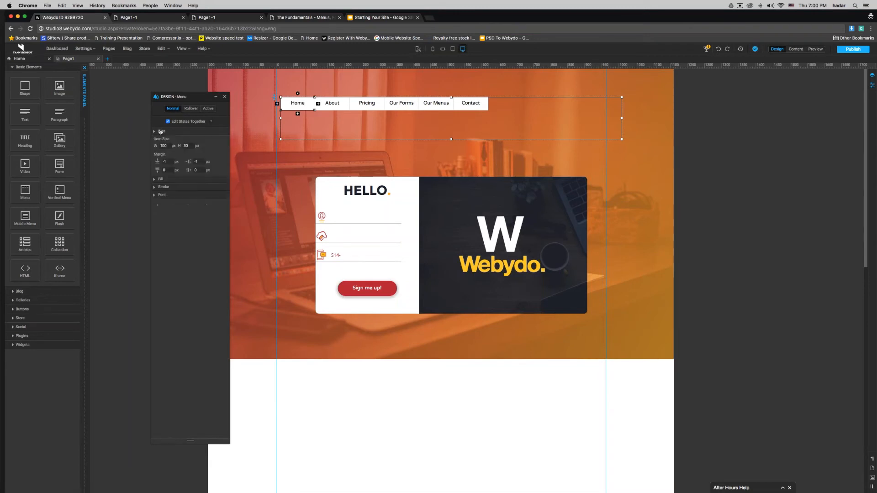
{"action": "double_click", "coordinate": [162, 145]}
{"action": "type", "text": "1"}
{"action": "key", "text": "Return"}
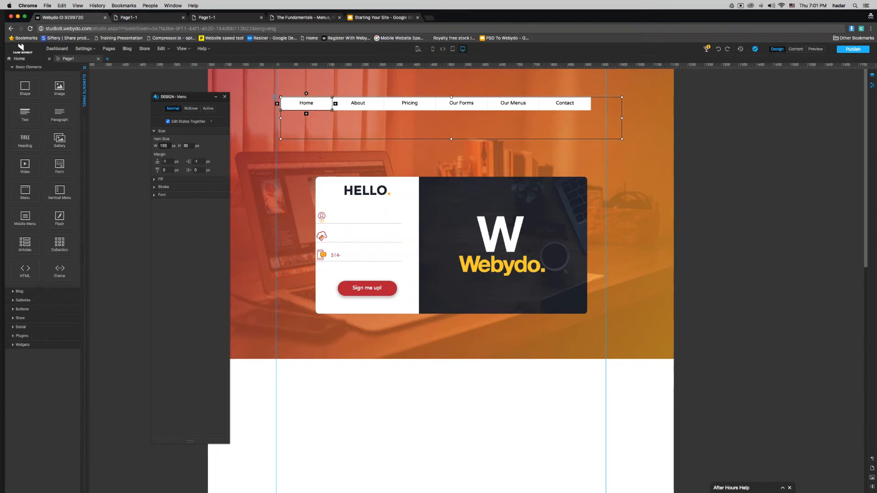
{"action": "left_click", "coordinate": [196, 161]}
{"action": "type", "text": "25"}
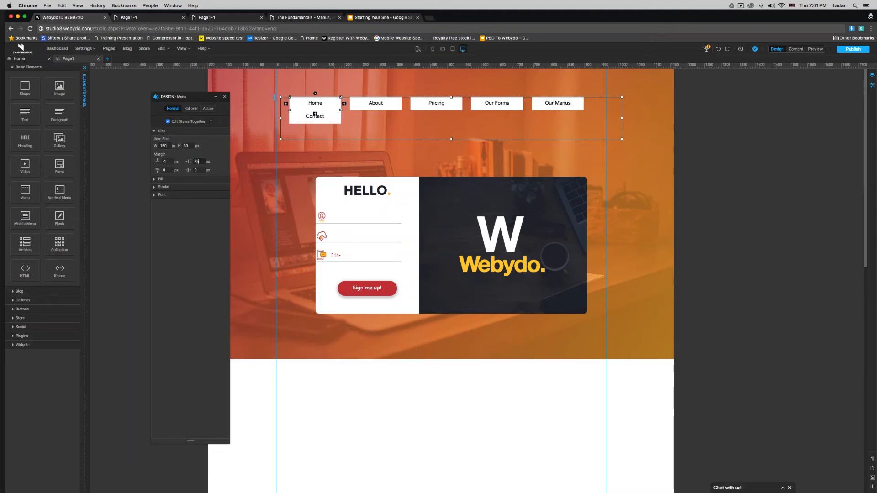
{"action": "type", "text": "0"}
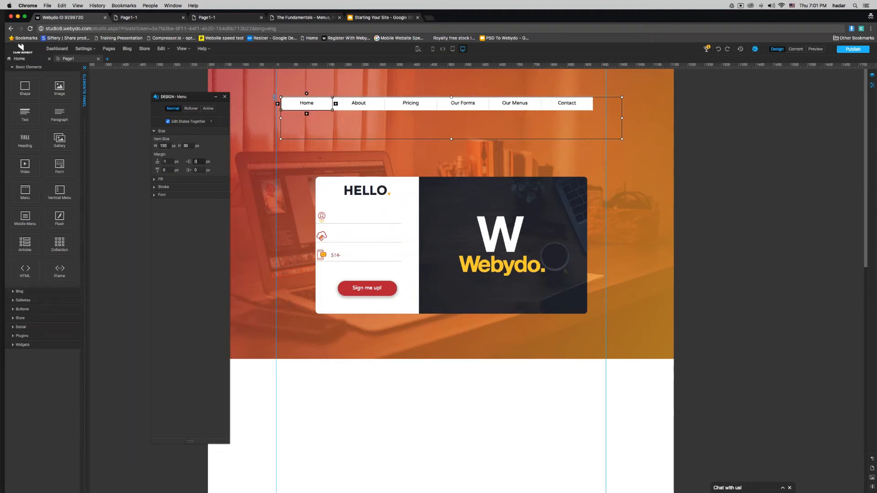
{"action": "left_click", "coordinate": [170, 162]}
Step: Zero the remaining item margin and give the menu items a red fill
{"action": "type", "text": "0"}
{"action": "left_click", "coordinate": [154, 179]}
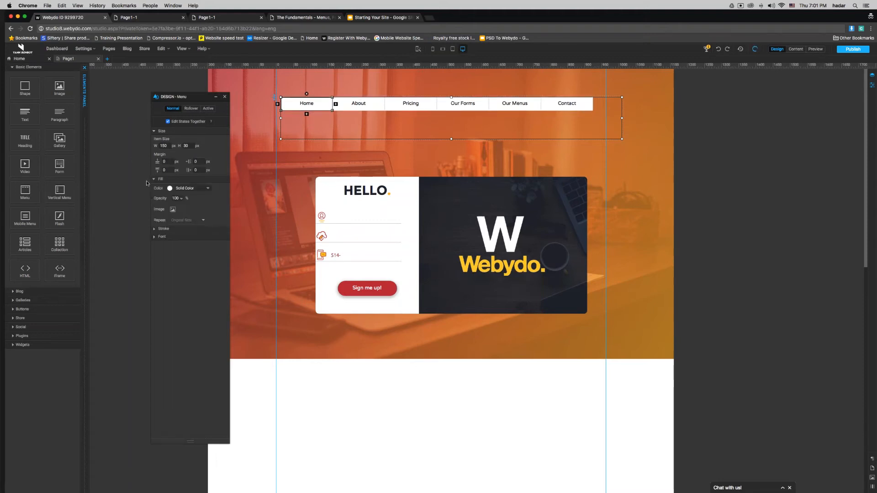
{"action": "left_click", "coordinate": [169, 188]}
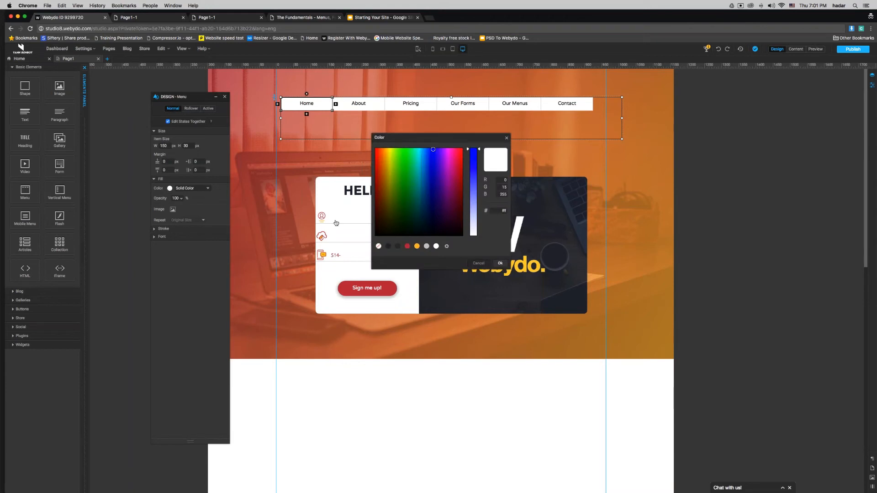
{"action": "left_click", "coordinate": [407, 246]}
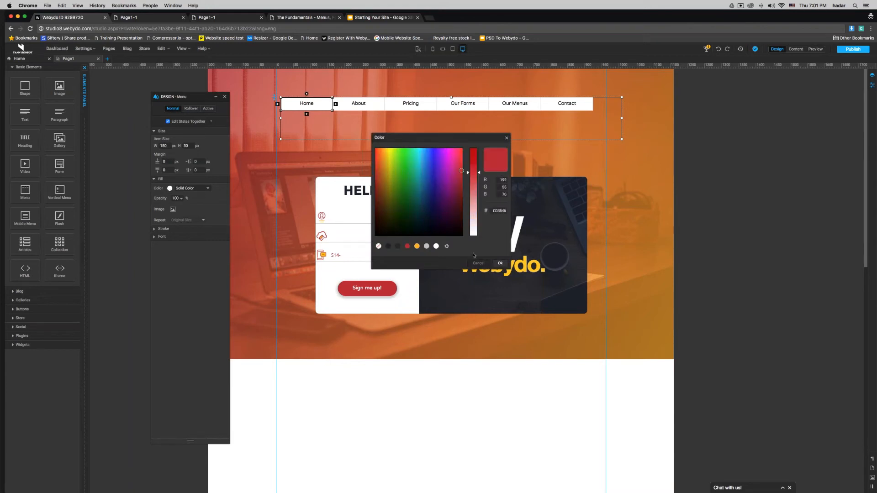
{"action": "left_click", "coordinate": [500, 263]}
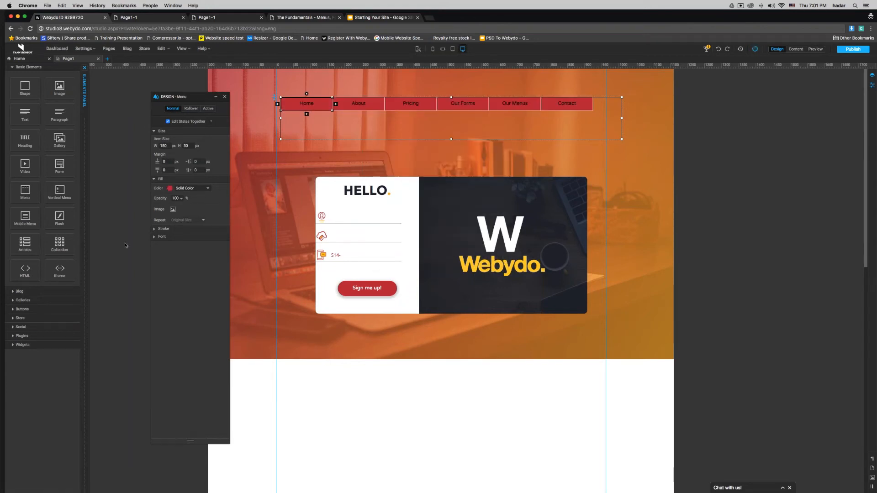
Step: Set the menu item text colour to white (#FFFFFF)
{"action": "left_click", "coordinate": [158, 229]}
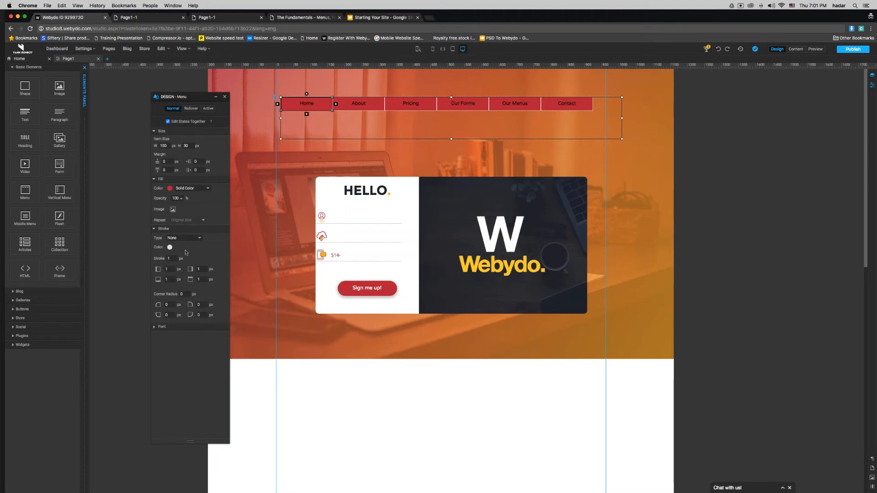
{"action": "left_click", "coordinate": [176, 331]}
{"action": "left_click", "coordinate": [219, 348]}
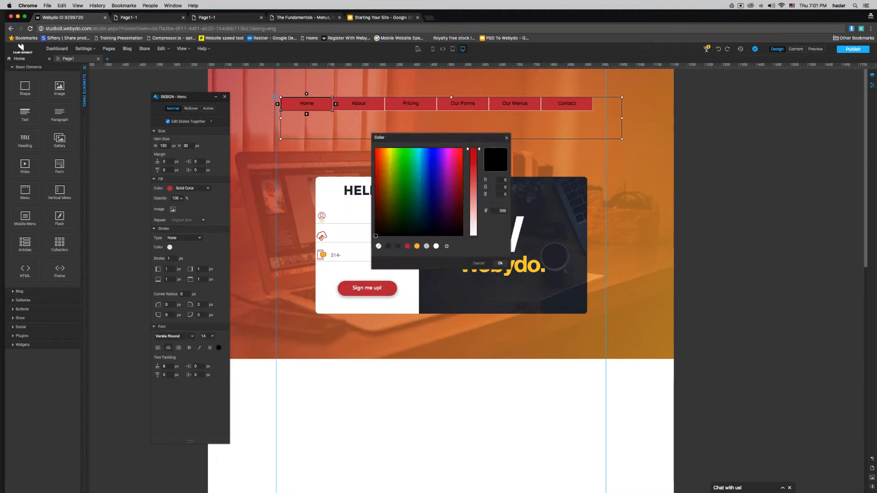
{"action": "left_click", "coordinate": [437, 246]}
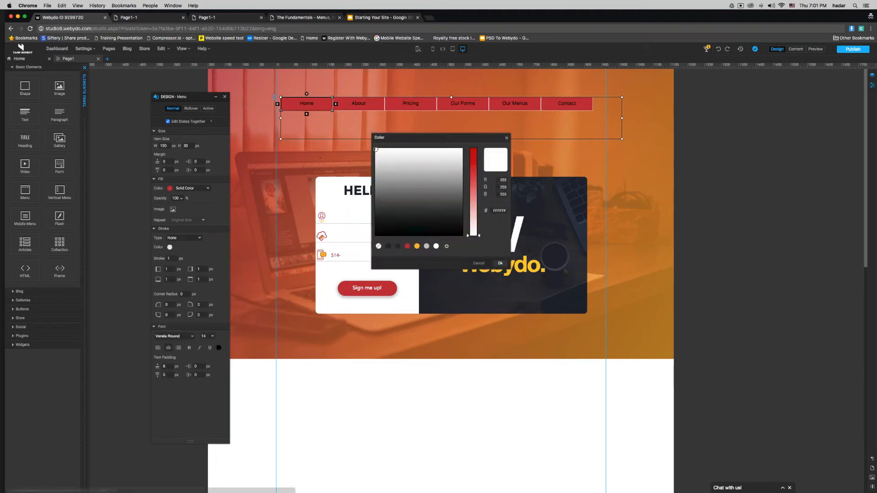
{"action": "left_click", "coordinate": [500, 263]}
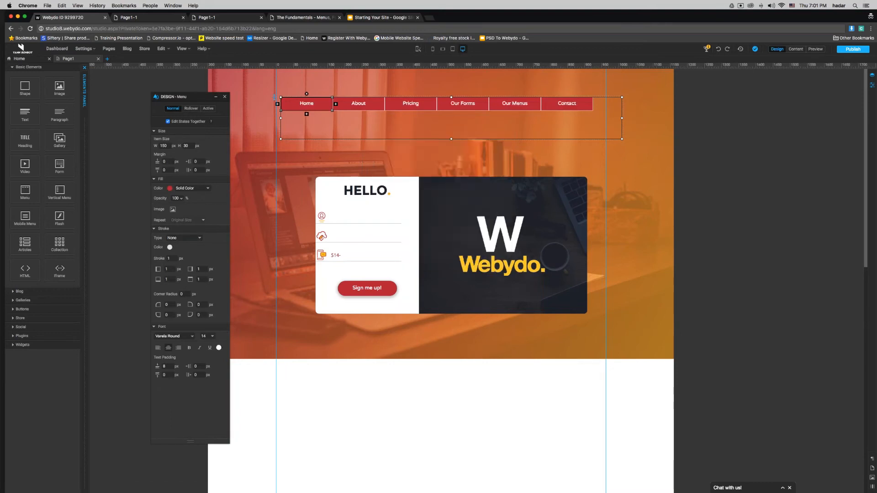
{"action": "left_click", "coordinate": [191, 109]}
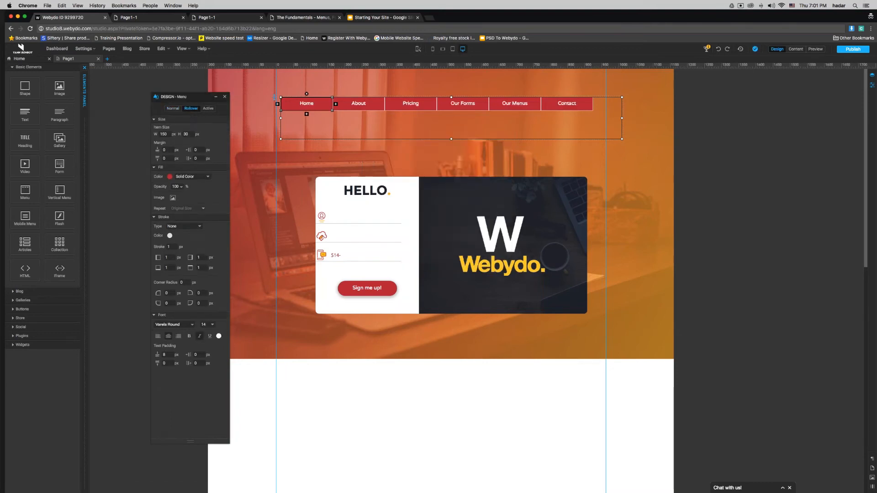
Step: Give the Rollover state an orange fill with dark text
{"action": "left_click", "coordinate": [169, 176]}
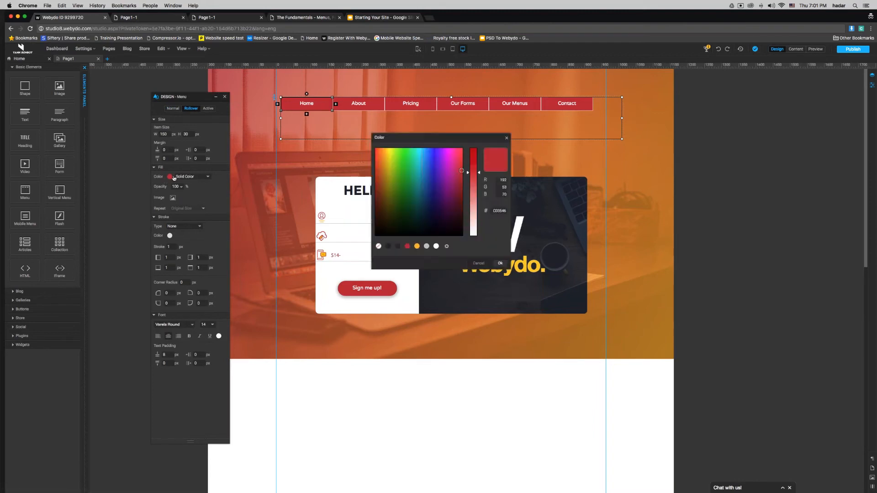
{"action": "left_click", "coordinate": [416, 247]}
{"action": "left_click", "coordinate": [501, 264]}
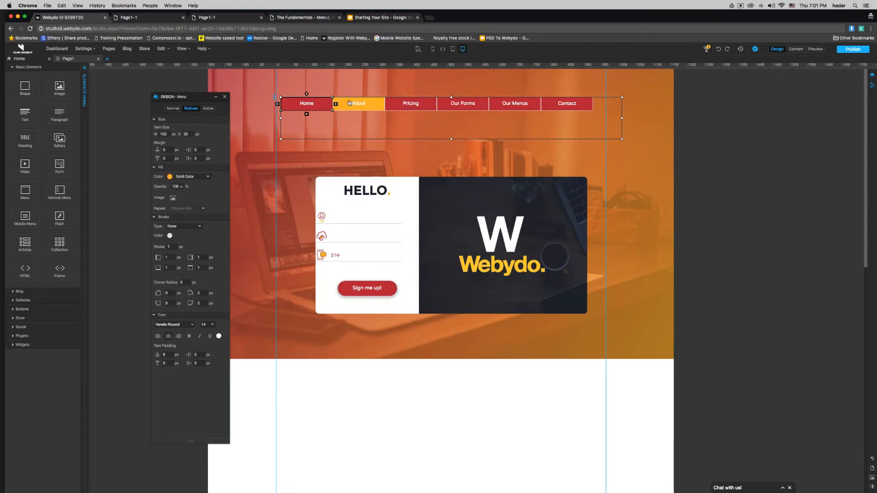
{"action": "left_click", "coordinate": [219, 337]}
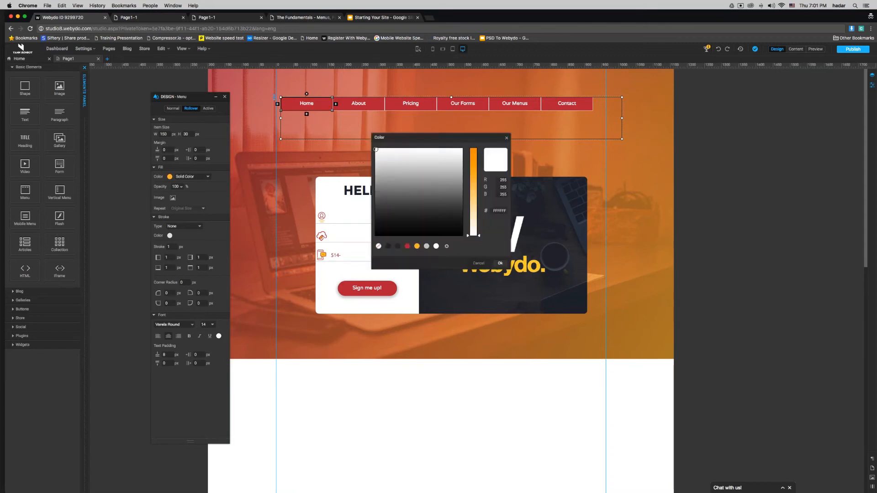
{"action": "left_click", "coordinate": [397, 247]}
{"action": "left_click", "coordinate": [501, 263]}
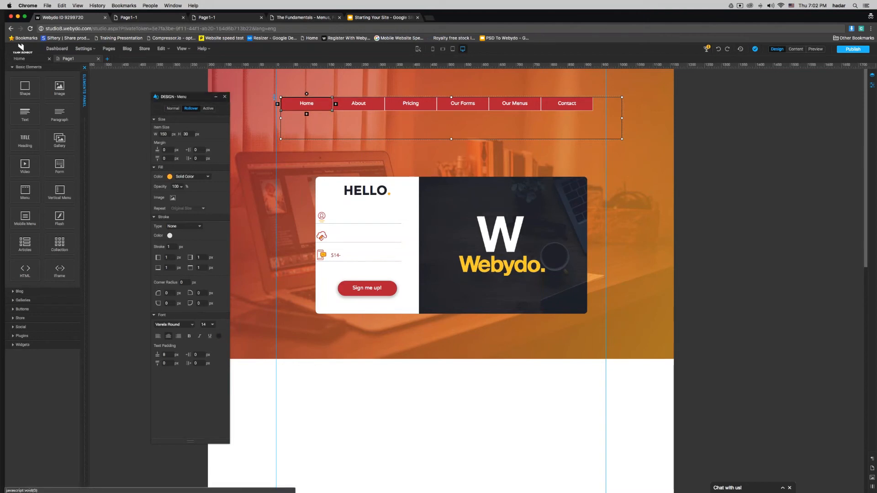
Step: Go to the Home page menu and bring up its items' Active-state styling
{"action": "left_click", "coordinate": [19, 58]}
{"action": "left_click", "coordinate": [403, 86]}
{"action": "left_click", "coordinate": [404, 85]}
{"action": "left_click", "coordinate": [209, 110]}
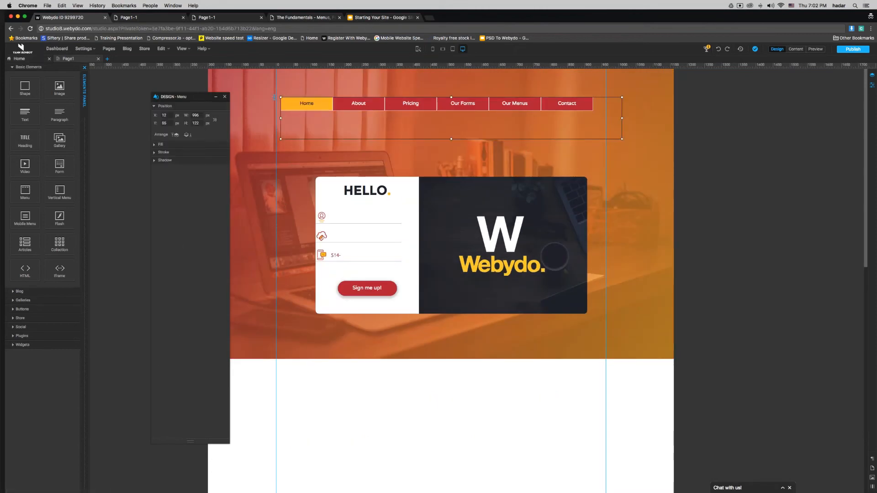
{"action": "left_click", "coordinate": [327, 111]}
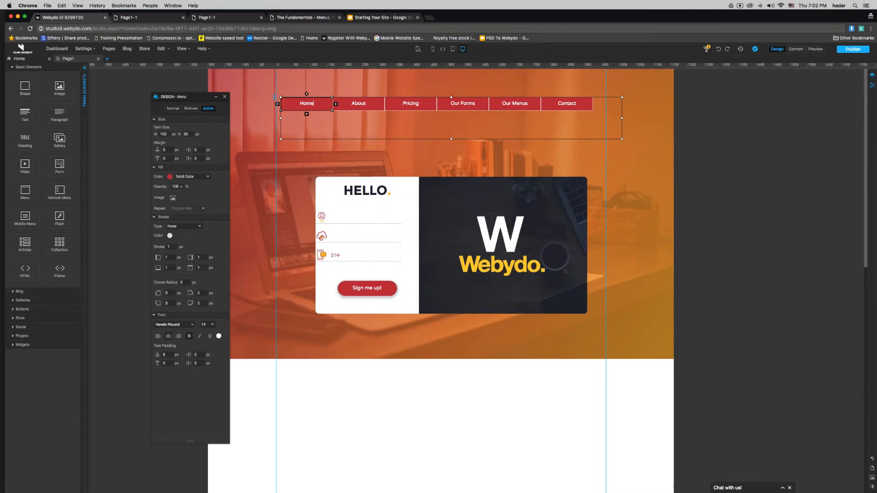
Step: Set the Normal-state item fill to None and the stroke width to 0
{"action": "left_click", "coordinate": [173, 109]}
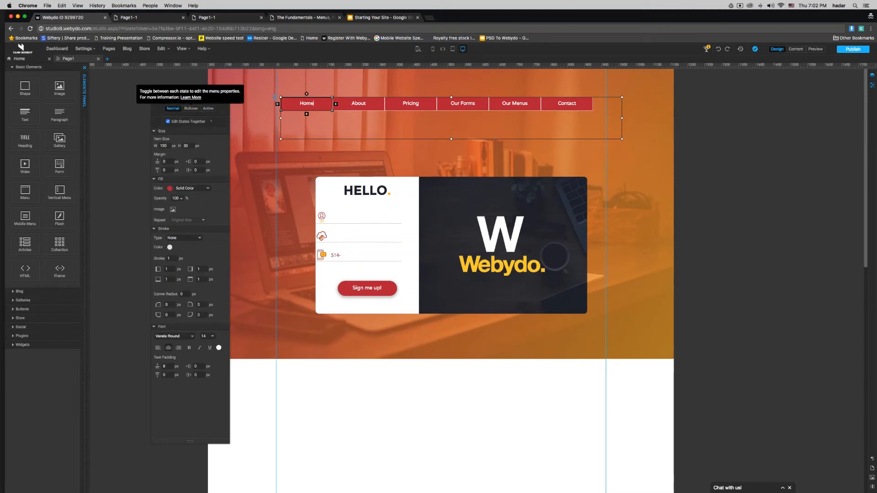
{"action": "left_click", "coordinate": [188, 188]}
{"action": "left_click", "coordinate": [187, 183]}
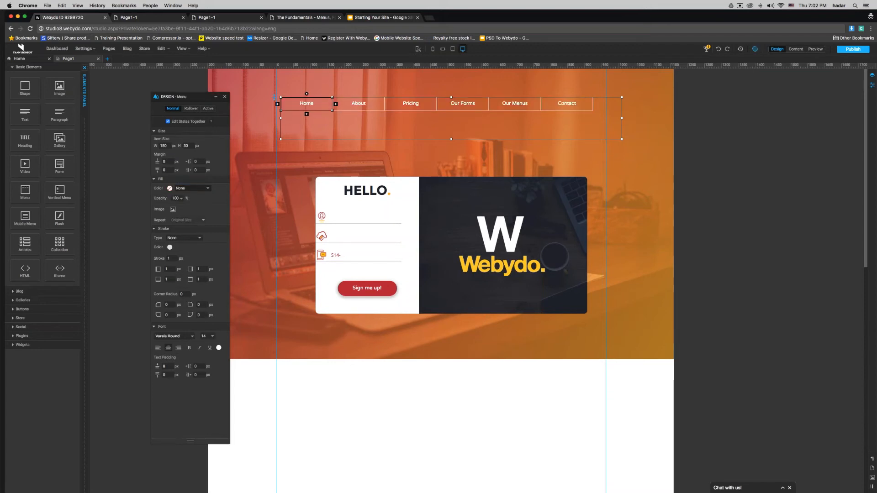
{"action": "type", "text": "0"}
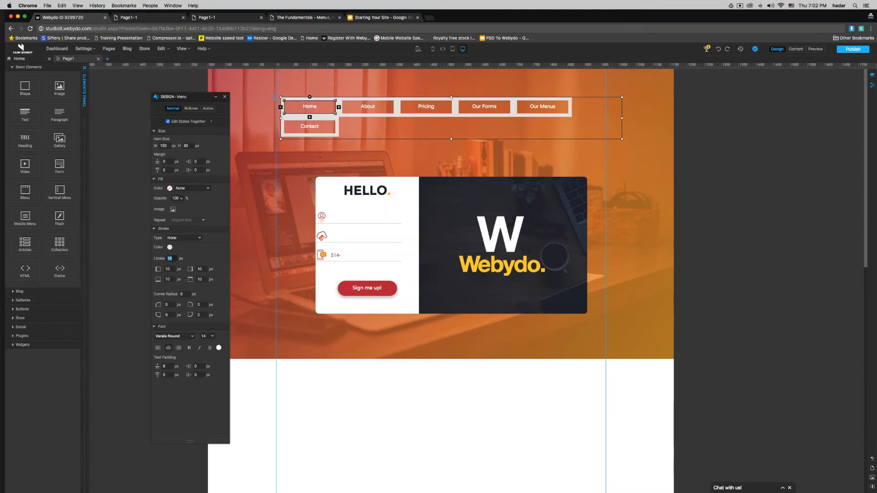
{"action": "type", "text": "0"}
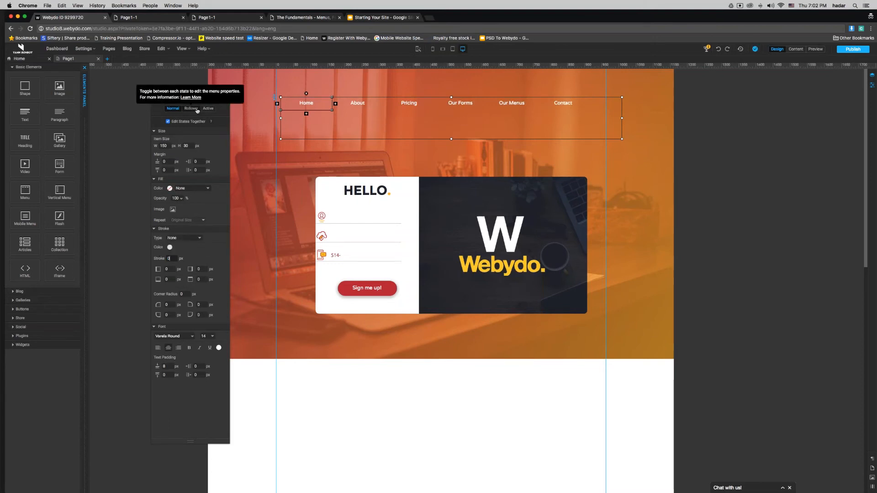
Step: Give rollover items a 2 px bottom stroke and white text
{"action": "left_click", "coordinate": [191, 108]}
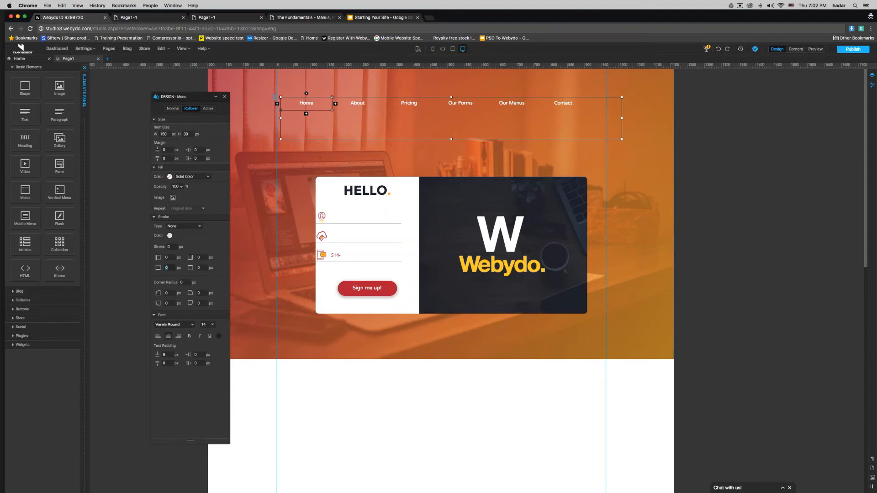
{"action": "left_click", "coordinate": [166, 267]}
{"action": "left_click", "coordinate": [219, 336]}
{"action": "left_click", "coordinate": [436, 246]}
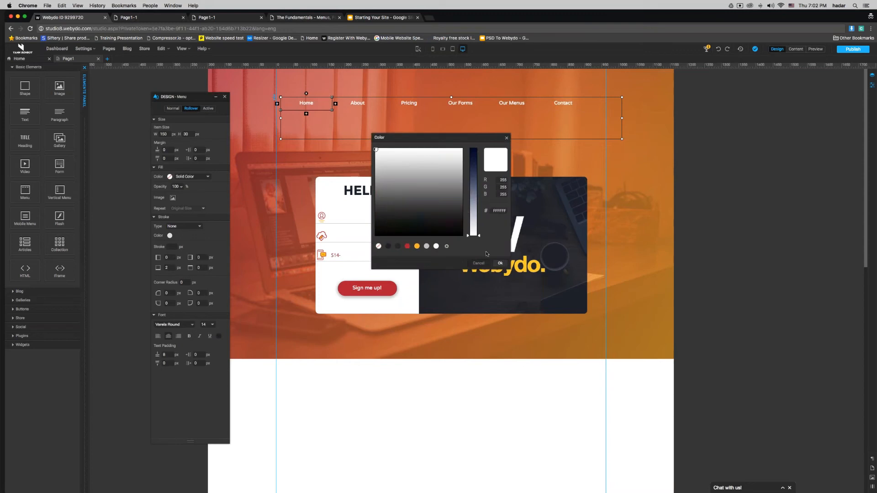
{"action": "left_click", "coordinate": [501, 263]}
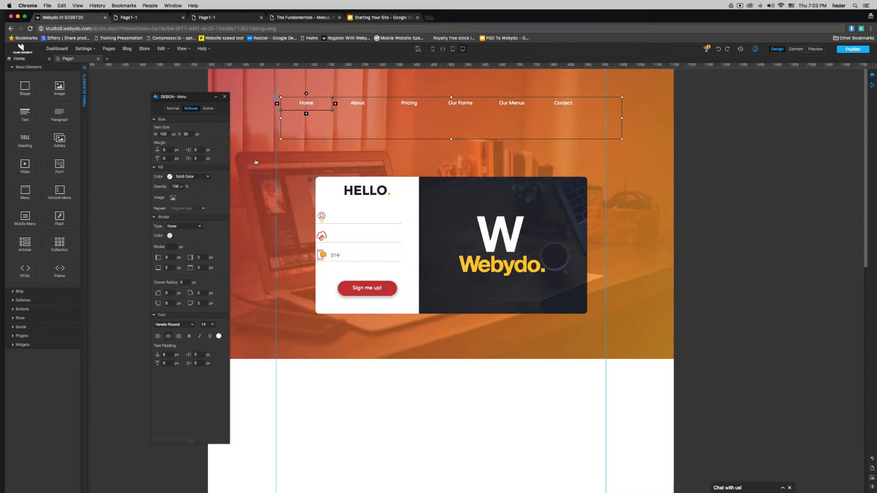
Step: Check the Active state, then shrink the menu box to a 46 px tall single row
{"action": "left_click", "coordinate": [209, 108]}
{"action": "left_click", "coordinate": [117, 178]}
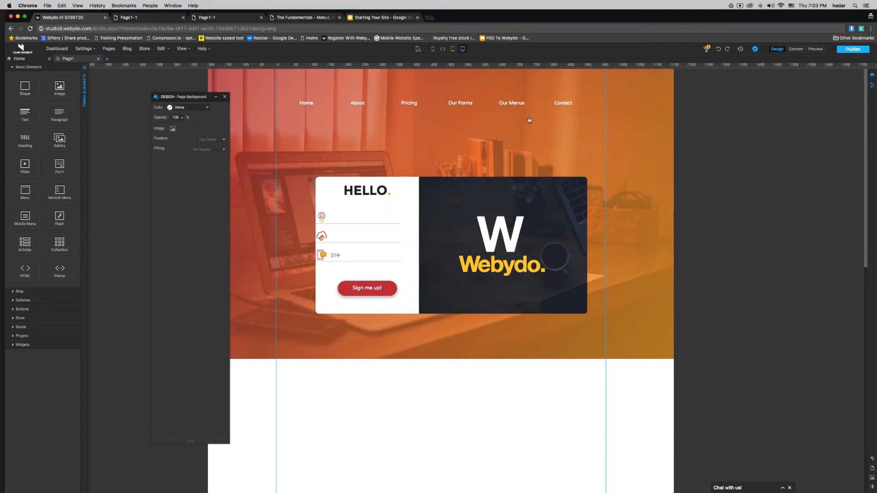
{"action": "left_click", "coordinate": [315, 121]}
{"action": "left_click", "coordinate": [309, 110]}
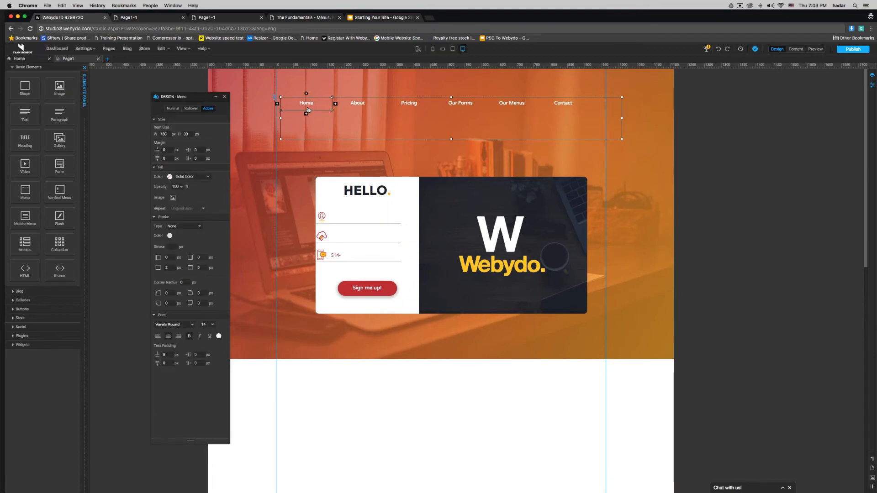
{"action": "left_click", "coordinate": [378, 129]}
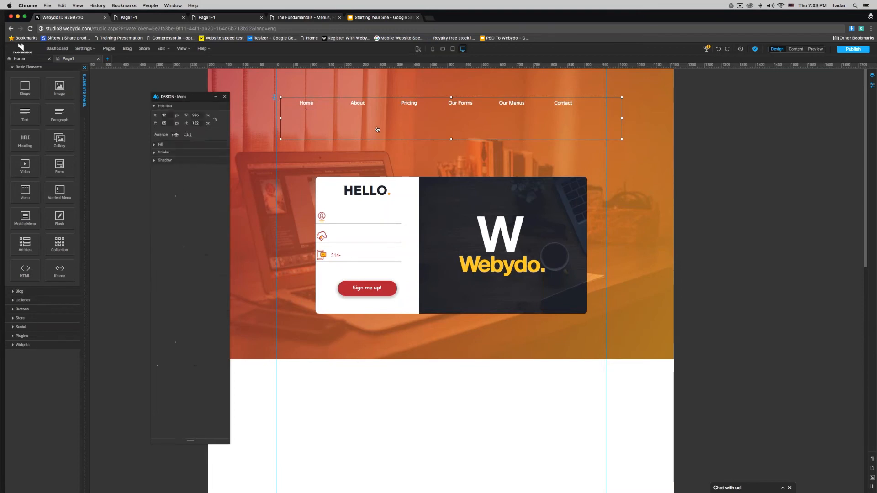
{"action": "left_click_drag", "start_coordinate": [459, 138], "coordinate": [460, 113]}
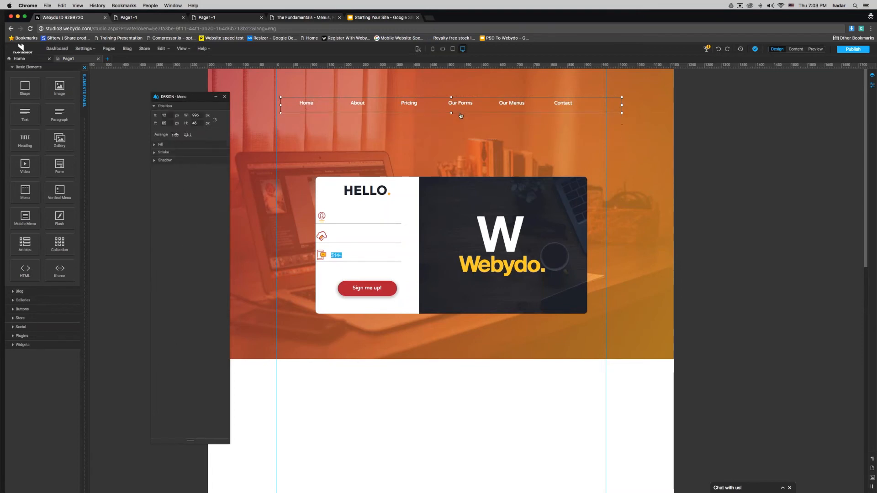
Step: Move the sign-up form lower on the header to Y 398 and preview the published site
{"action": "left_click", "coordinate": [324, 181]}
{"action": "left_click_drag", "start_coordinate": [309, 177], "coordinate": [309, 205]}
{"action": "left_click", "coordinate": [296, 17]}
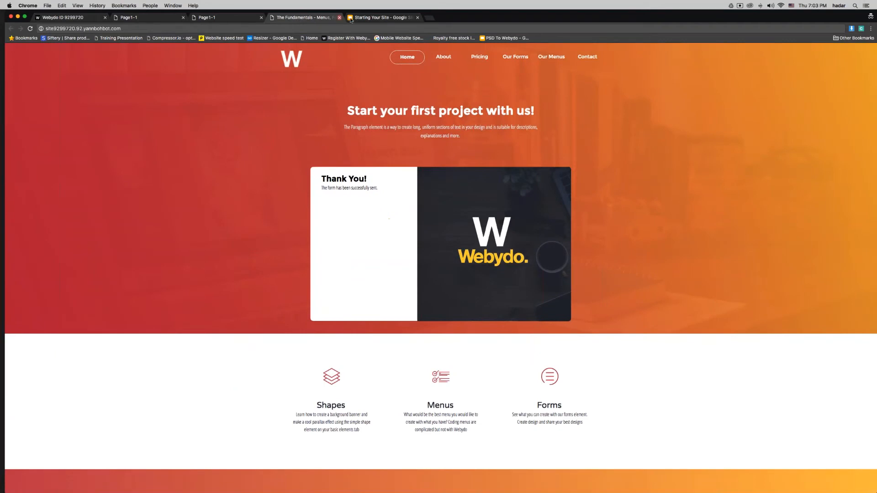
Step: Advance the slides to 'What is a Dynamic Menu?', then narrow the menu to the guide line
{"action": "left_click", "coordinate": [354, 18]}
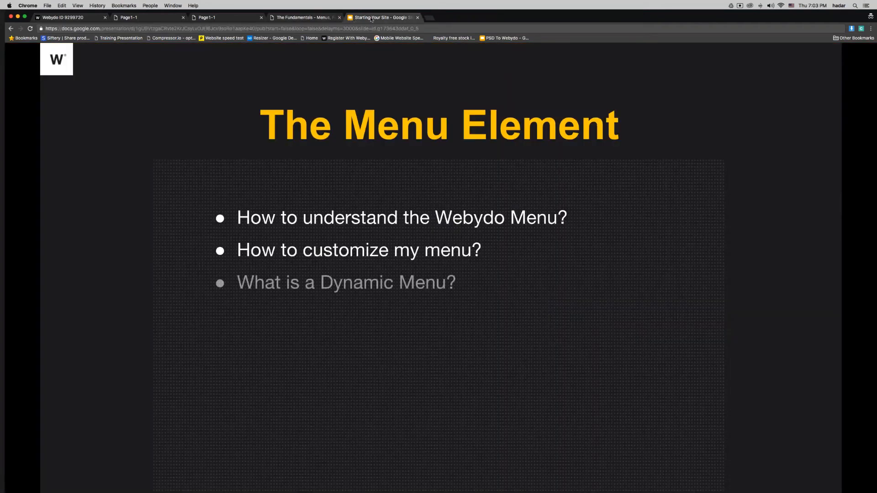
{"action": "left_click_drag", "start_coordinate": [354, 20], "coordinate": [137, 18]}
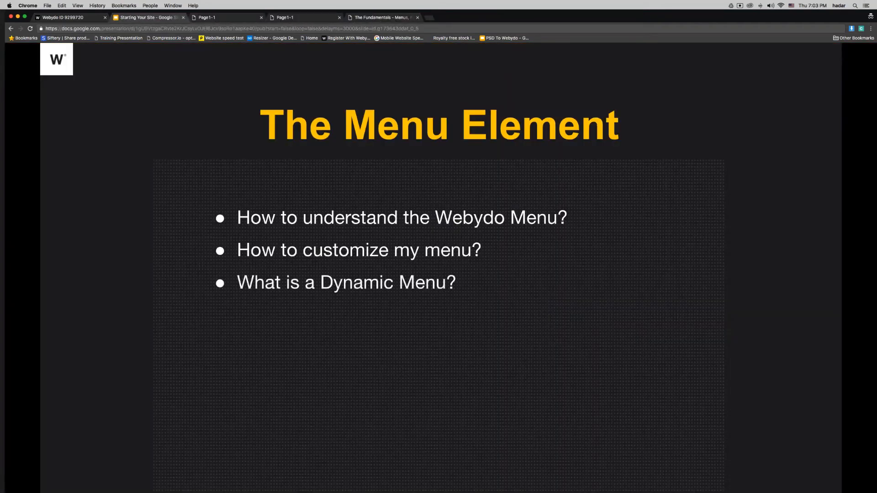
{"action": "left_click", "coordinate": [88, 18]}
{"action": "left_click", "coordinate": [412, 110]}
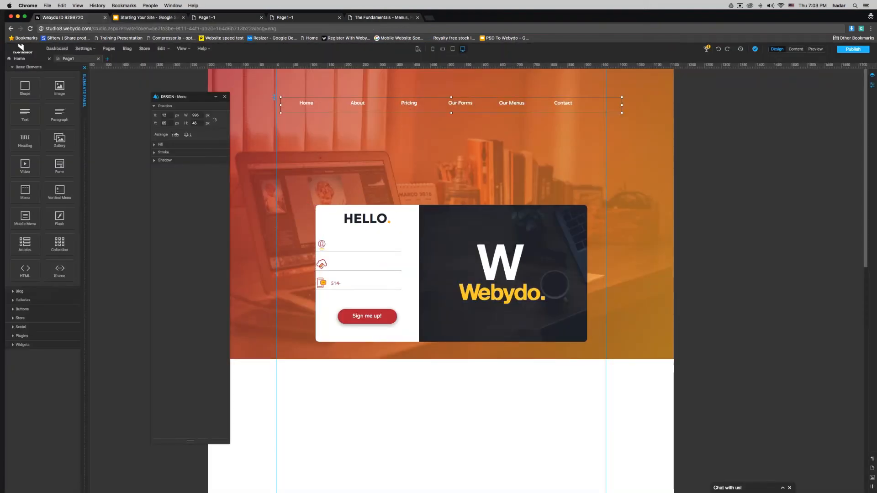
{"action": "left_click_drag", "start_coordinate": [622, 105], "coordinate": [606, 105]}
Step: Make it a Dynamic Menu, set the item right margin to 25, and narrow the menu box to fit
{"action": "left_click", "coordinate": [872, 85]}
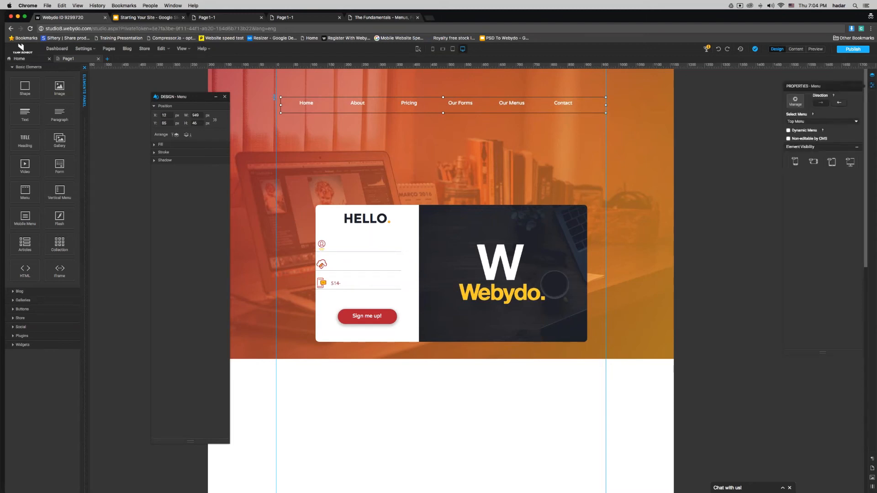
{"action": "left_click", "coordinate": [792, 133]}
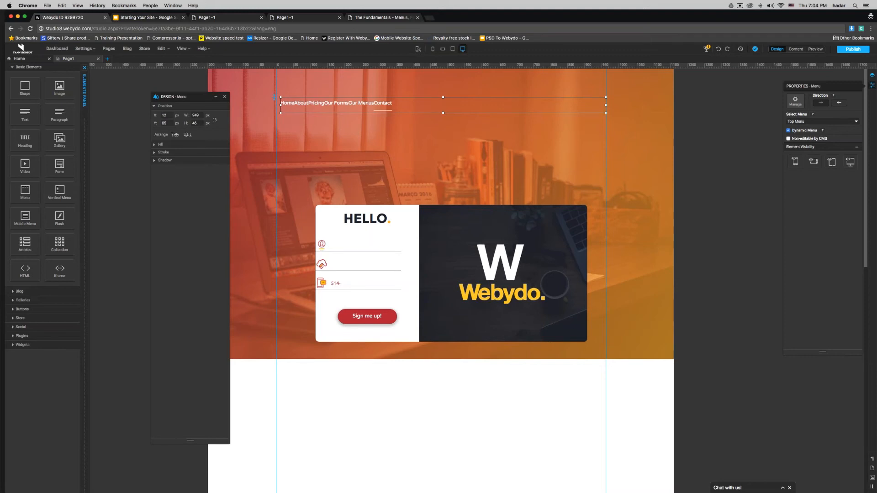
{"action": "left_click", "coordinate": [383, 103]}
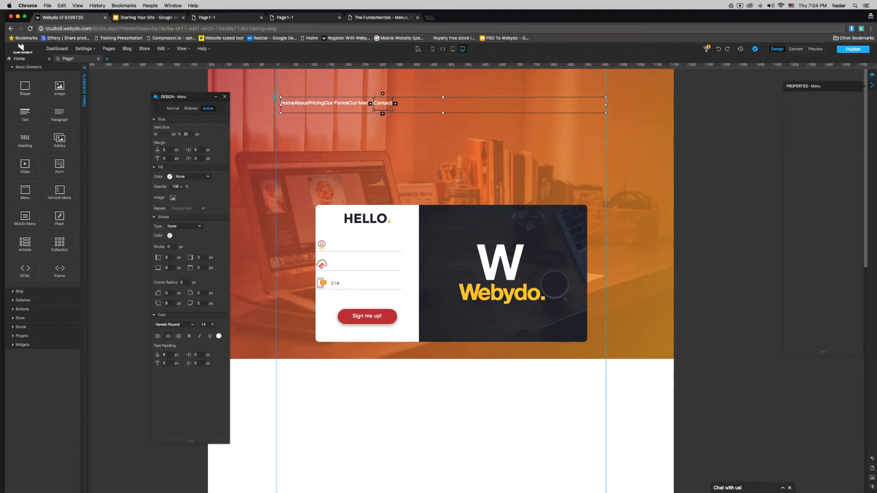
{"action": "type", "text": "25"}
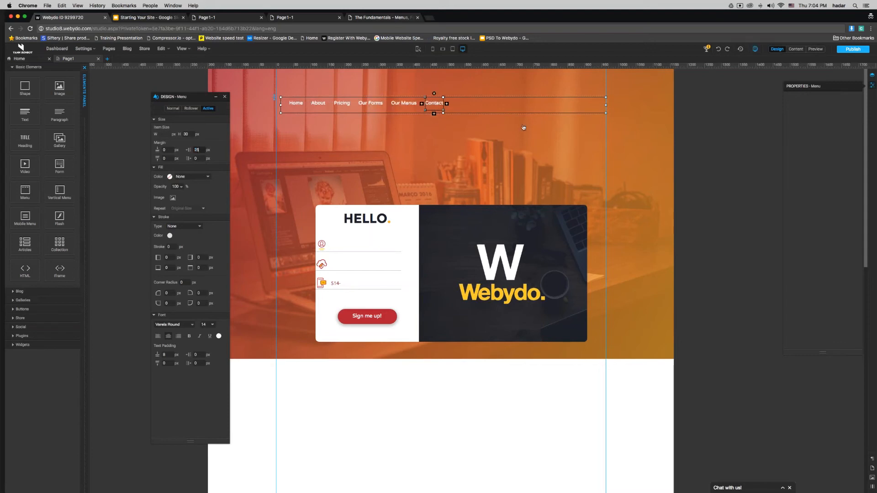
{"action": "left_click_drag", "start_coordinate": [605, 105], "coordinate": [459, 105]}
{"action": "left_click", "coordinate": [461, 105]}
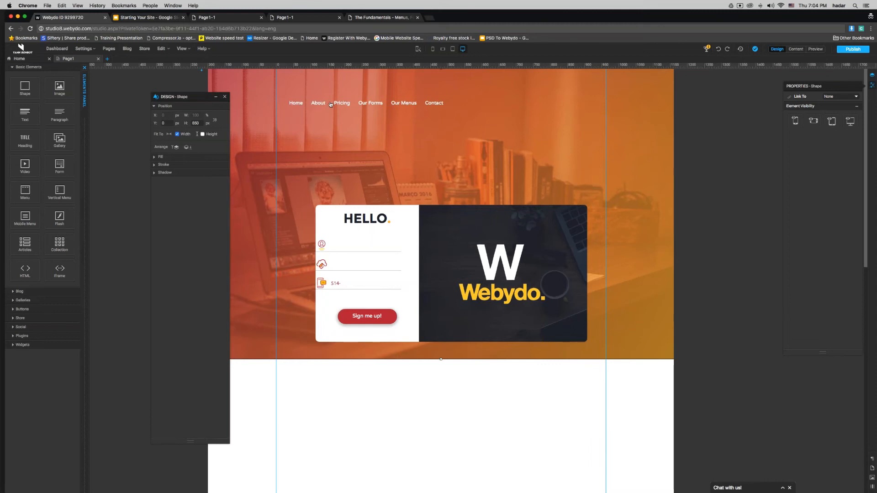
{"action": "mouse_move", "coordinate": [366, 103]}
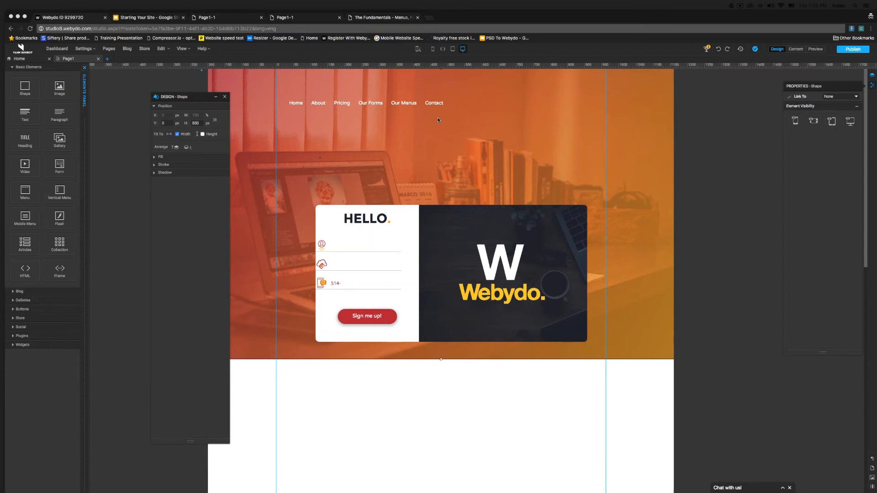
{"action": "left_click", "coordinate": [436, 105]}
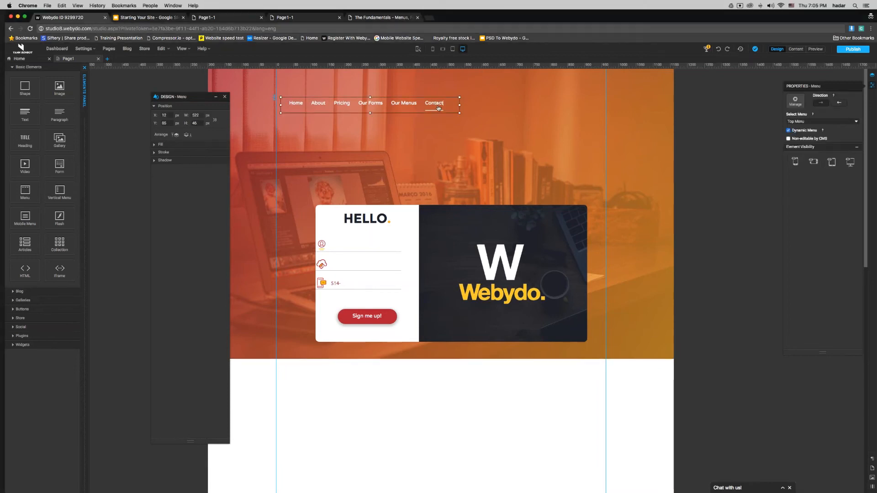
{"action": "left_click", "coordinate": [437, 105]}
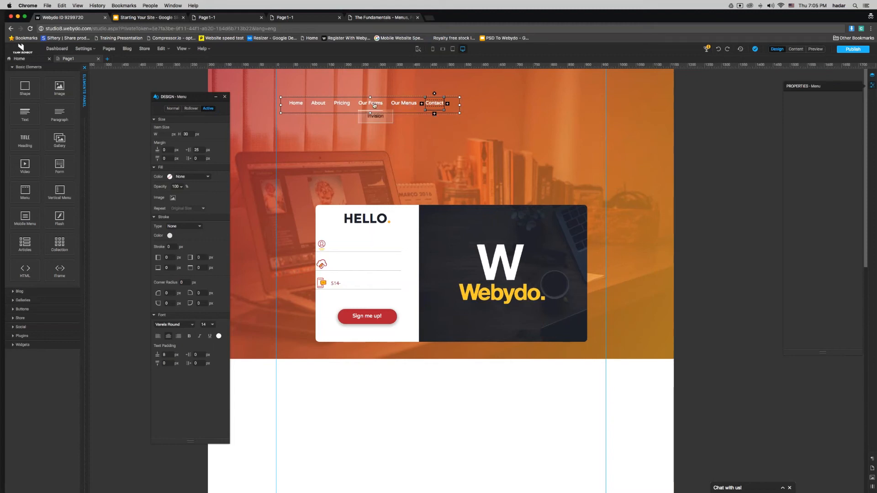
Step: Give the Invision submenu item's normal state Varela Round font in white
{"action": "left_click", "coordinate": [374, 112]}
{"action": "left_click", "coordinate": [375, 115]}
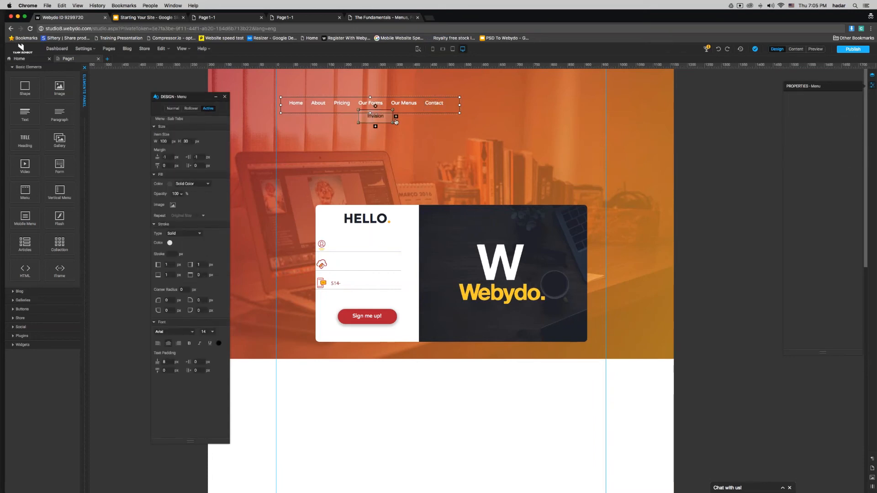
{"action": "left_click", "coordinate": [385, 123]}
{"action": "left_click", "coordinate": [173, 108]}
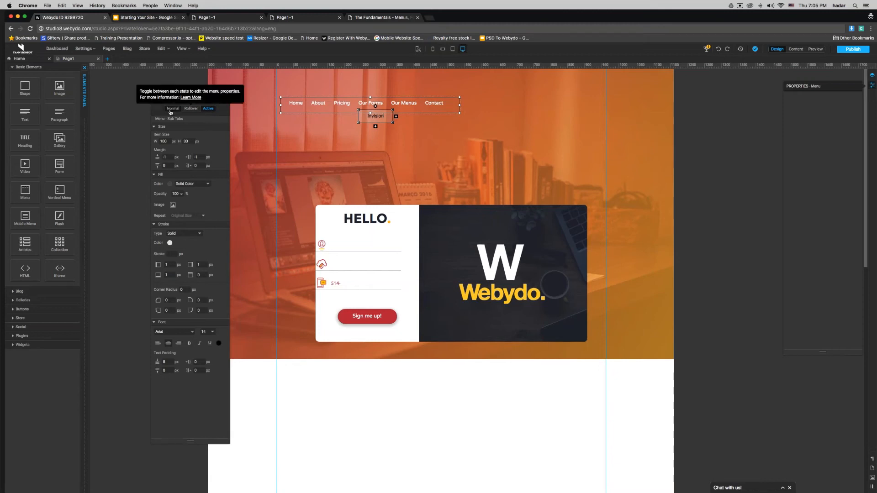
{"action": "left_click", "coordinate": [176, 343]}
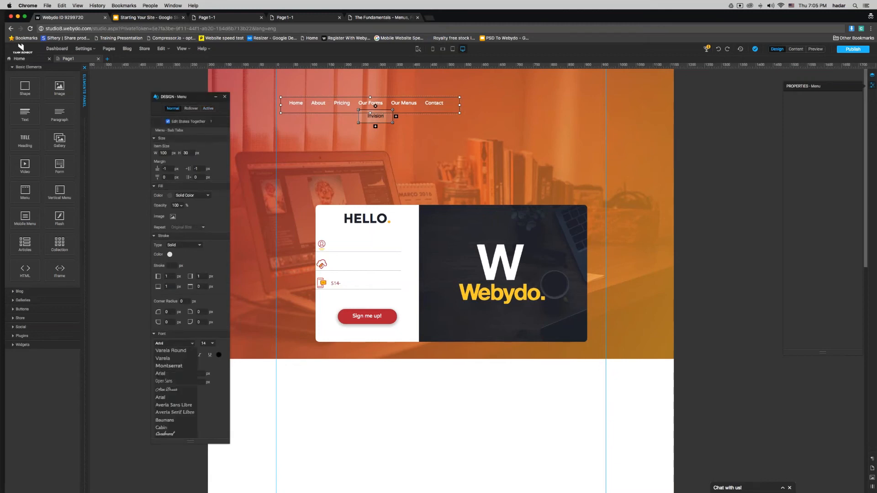
{"action": "left_click", "coordinate": [171, 350]}
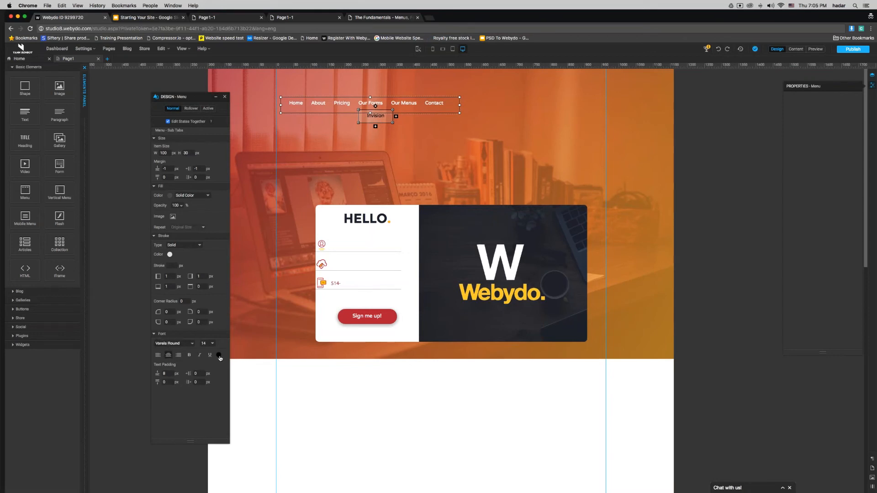
{"action": "left_click", "coordinate": [218, 355]}
{"action": "left_click", "coordinate": [436, 246]}
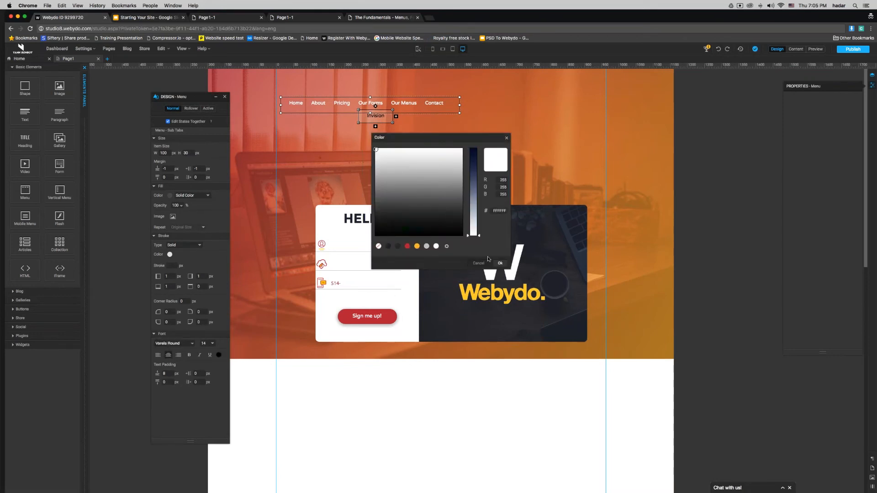
{"action": "left_click", "coordinate": [500, 263]}
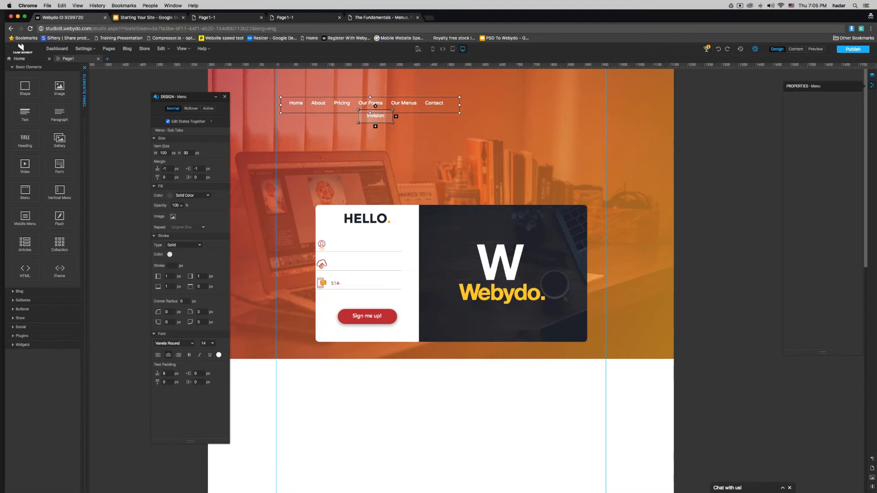
Step: Set the Invision item's margins to 10 and 0 and its fill to None
{"action": "left_click", "coordinate": [196, 169]}
{"action": "type", "text": "10"}
{"action": "key", "text": "Escape"}
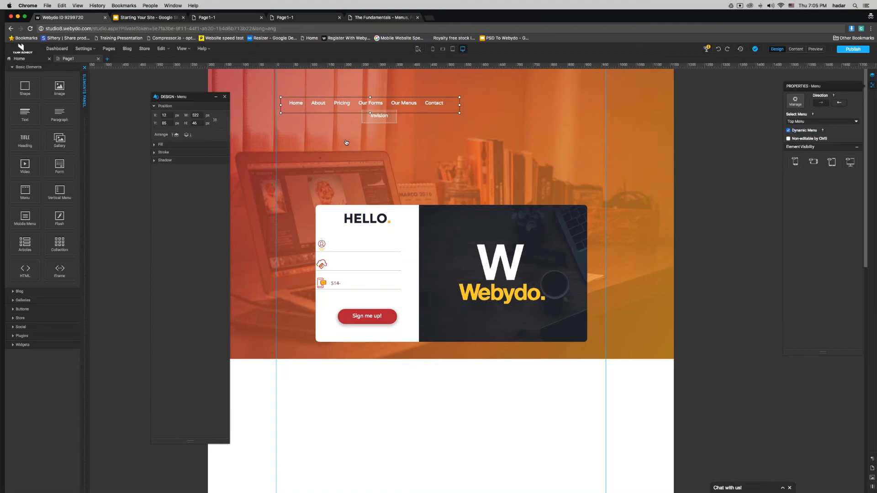
{"action": "left_click", "coordinate": [370, 120]}
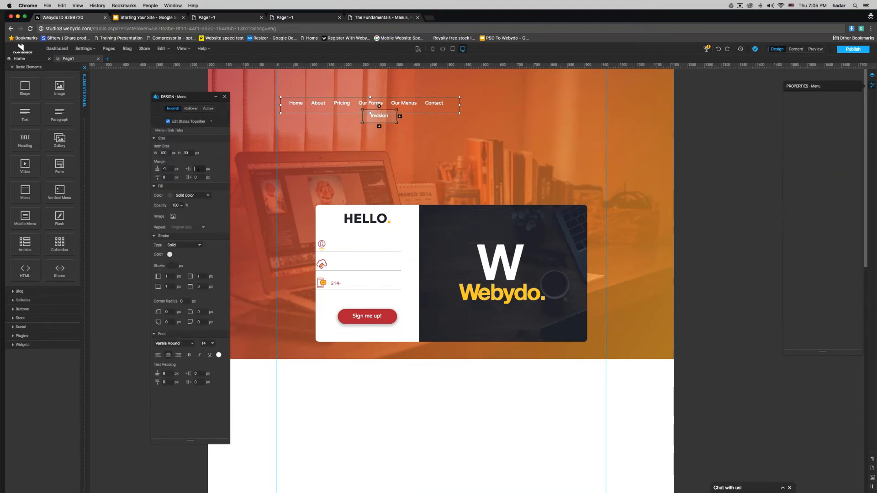
{"action": "left_click_drag", "start_coordinate": [379, 106], "coordinate": [372, 106]}
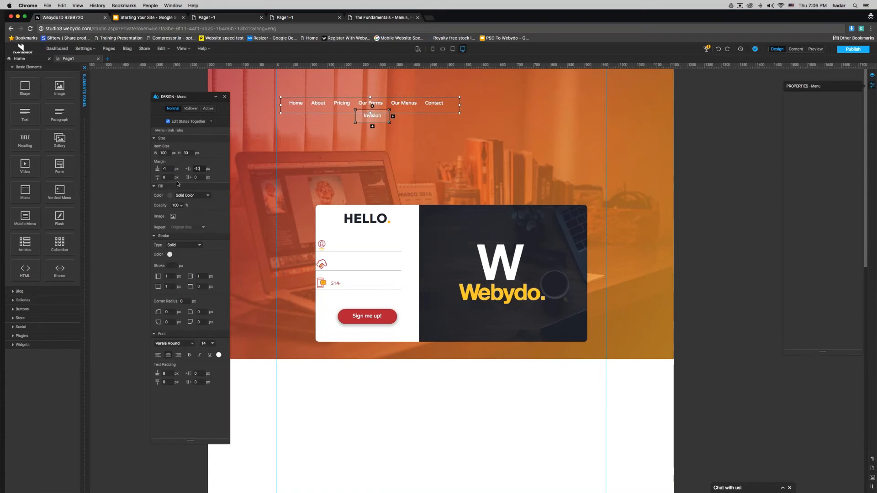
{"action": "left_click", "coordinate": [165, 168]}
{"action": "type", "text": "05"}
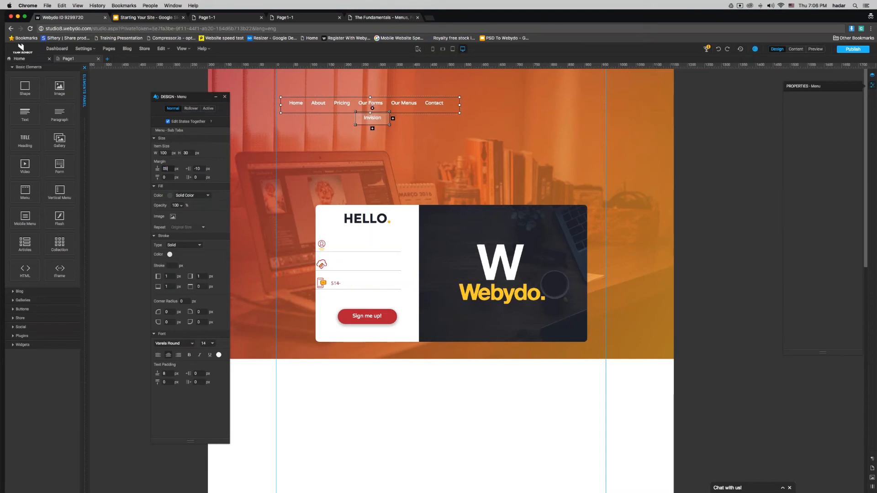
{"action": "left_click", "coordinate": [190, 195]}
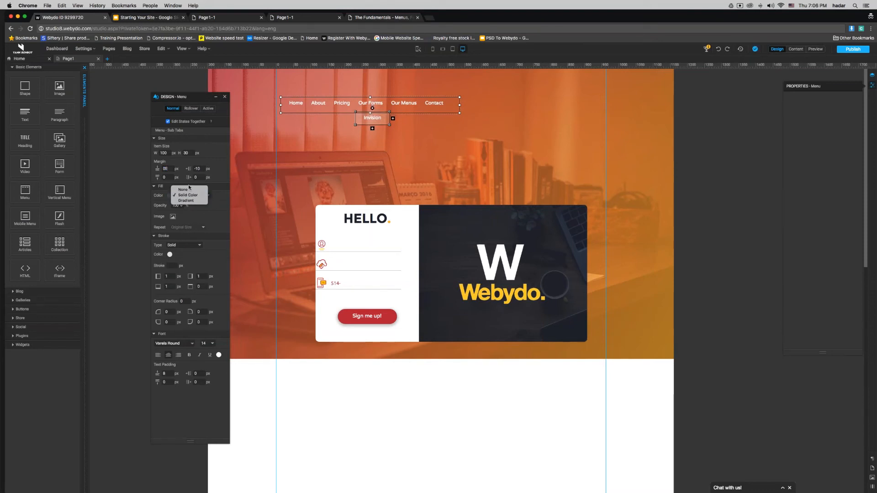
{"action": "left_click", "coordinate": [185, 190]}
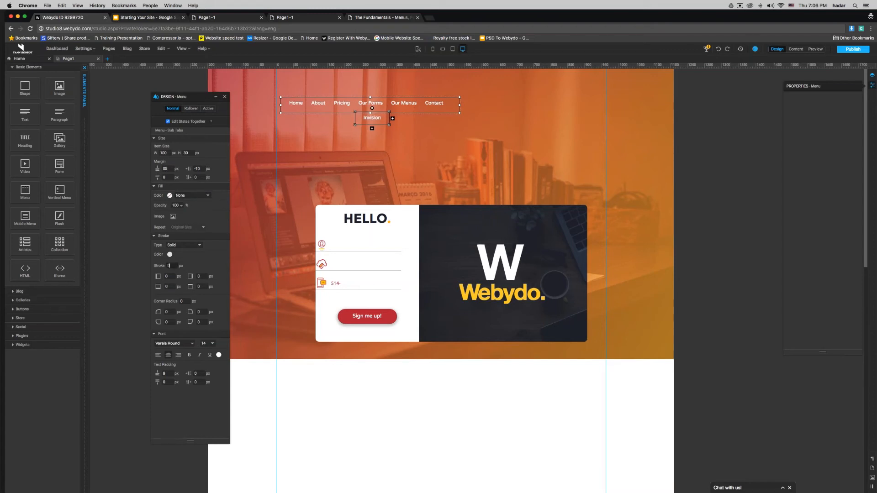
Step: Add a 2 px bottom stroke to the submenu's Rollover and Active states
{"action": "left_click", "coordinate": [191, 109]}
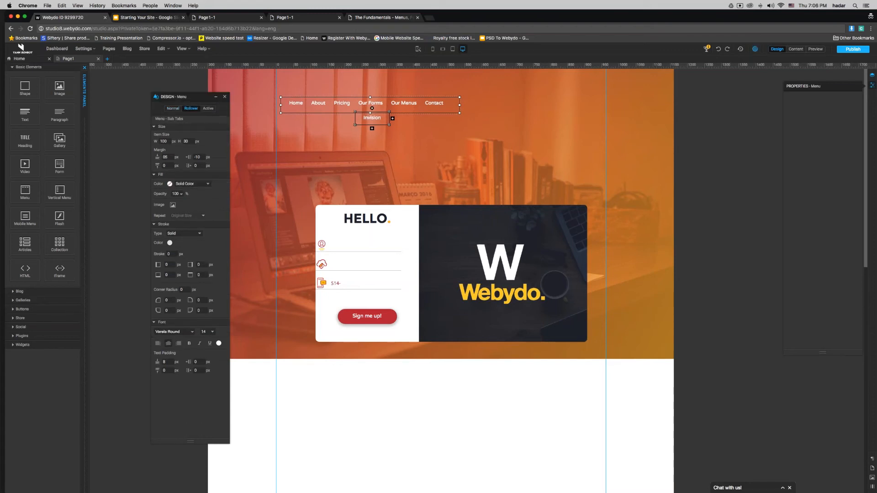
{"action": "left_click_drag", "start_coordinate": [170, 275], "coordinate": [148, 276]}
{"action": "type", "text": "2"}
{"action": "left_click", "coordinate": [208, 108]}
{"action": "type", "text": "2"}
Step: Move the menu further right in the hero header
{"action": "left_click", "coordinate": [224, 97]}
{"action": "left_click", "coordinate": [231, 98]}
{"action": "left_click_drag", "start_coordinate": [388, 106], "coordinate": [547, 99]}
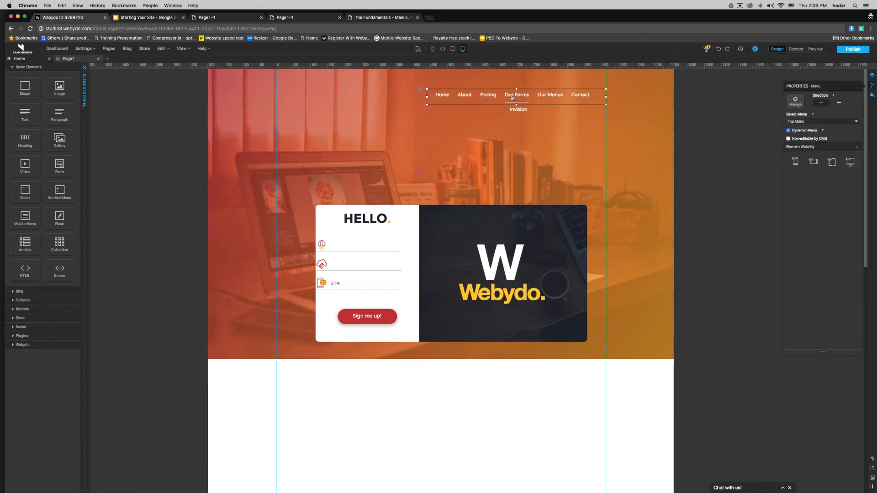
{"action": "left_click", "coordinate": [105, 116]}
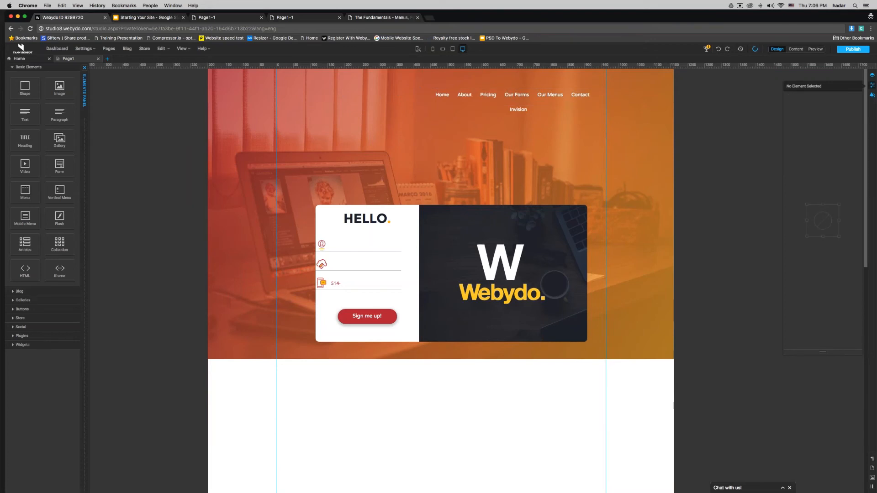
Step: Publish the site with the restyled Invision submenu
{"action": "left_click", "coordinate": [853, 49]}
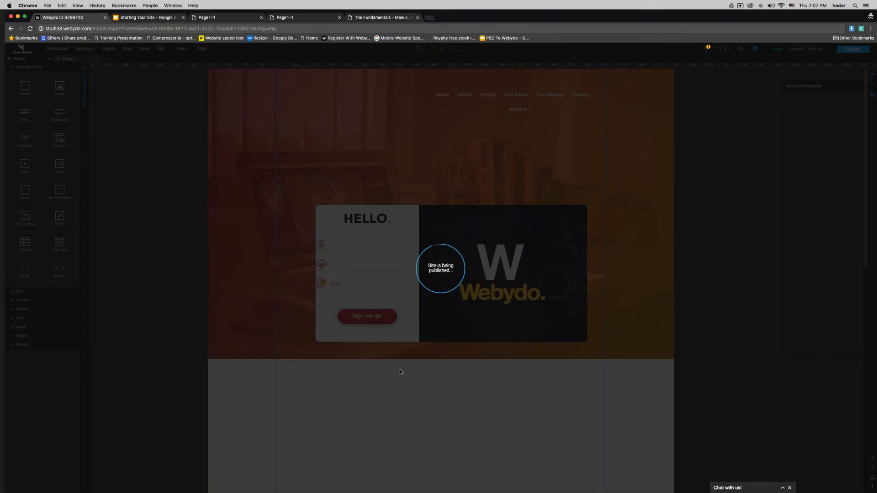
Step: Reload the Webydo editor, open Page1 from the pages list and publish again
{"action": "left_click", "coordinate": [228, 27]}
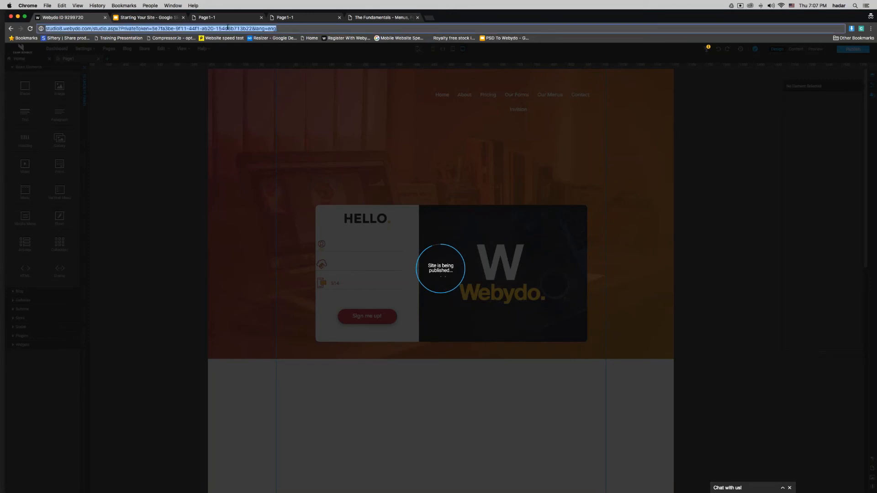
{"action": "key", "text": "Return"}
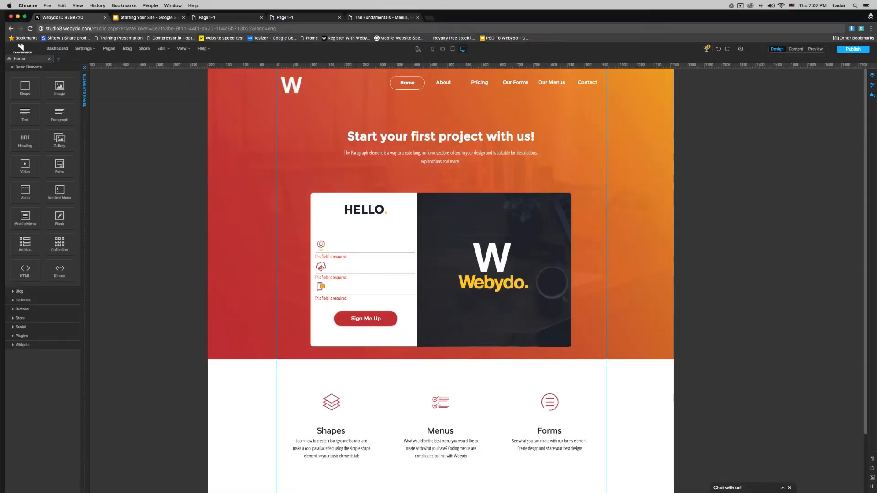
{"action": "left_click", "coordinate": [108, 49]}
{"action": "scroll", "coordinate": [386, 208], "scroll_direction": "down", "scroll_amount": 5}
{"action": "left_click", "coordinate": [379, 223]}
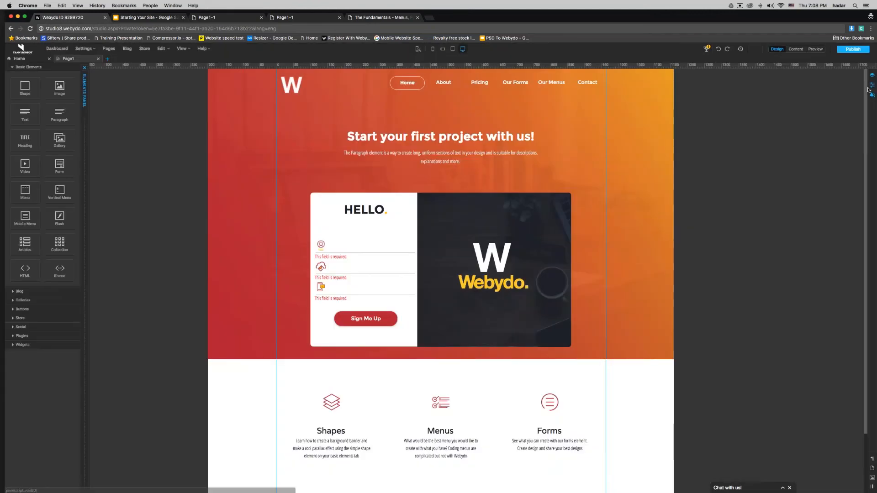
{"action": "left_click", "coordinate": [852, 50]}
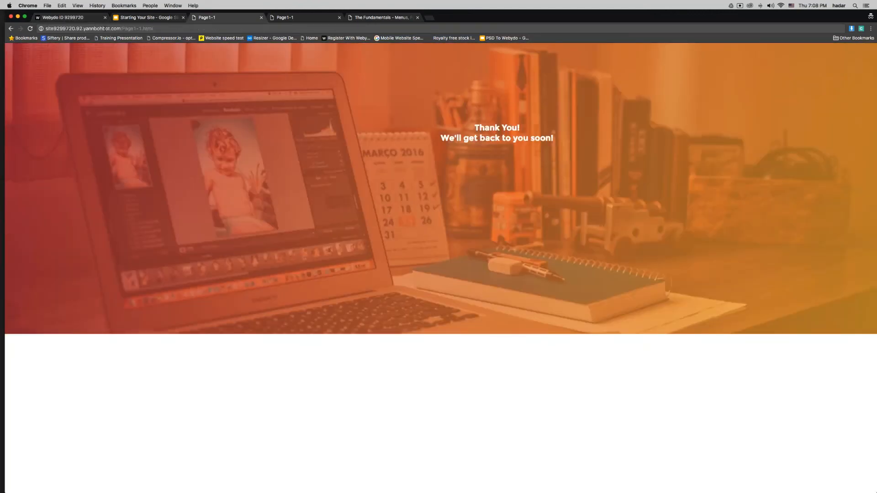
Step: Remove /Page1-1.html from the address to load the live home page
{"action": "left_click_drag", "start_coordinate": [121, 28], "coordinate": [156, 28]}
{"action": "key", "text": "BackSpace"}
{"action": "key", "text": "Return"}
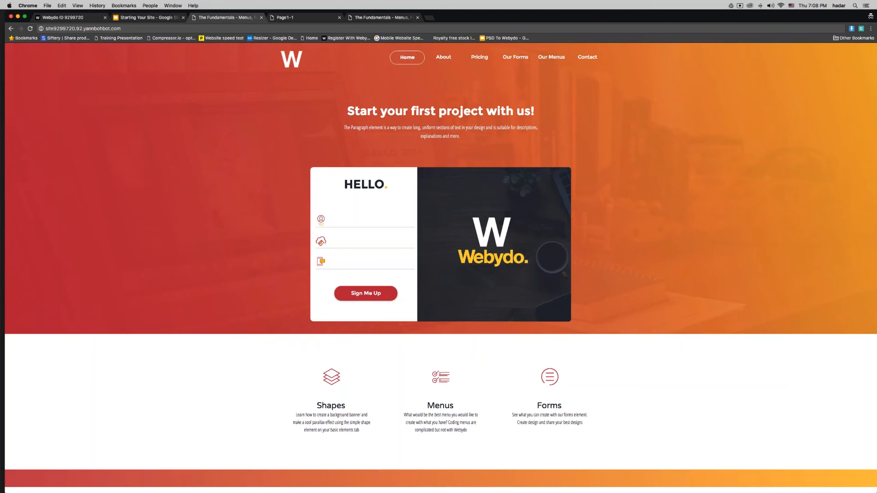
Step: Resize the browser window, republish from the Webydo tab and view the live site
{"action": "left_click_drag", "start_coordinate": [1, 86], "coordinate": [559, 84]}
{"action": "left_click_drag", "start_coordinate": [212, 71], "coordinate": [28, 67]}
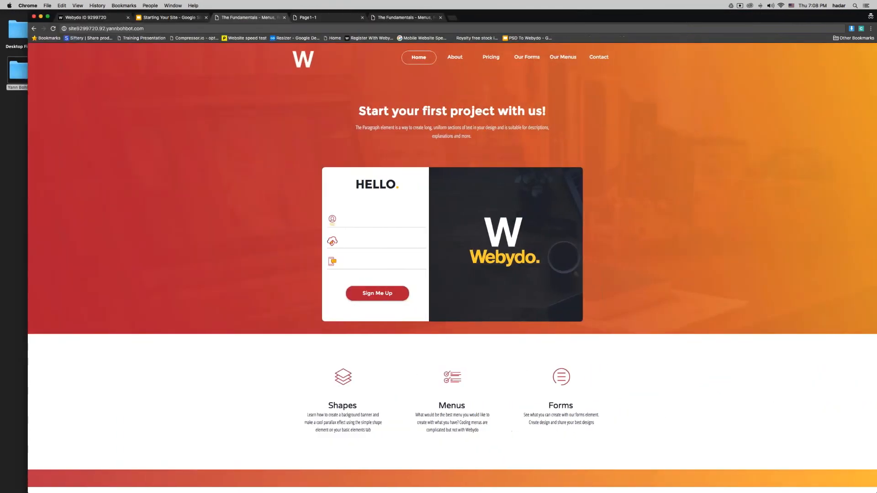
{"action": "left_click", "coordinate": [87, 18]}
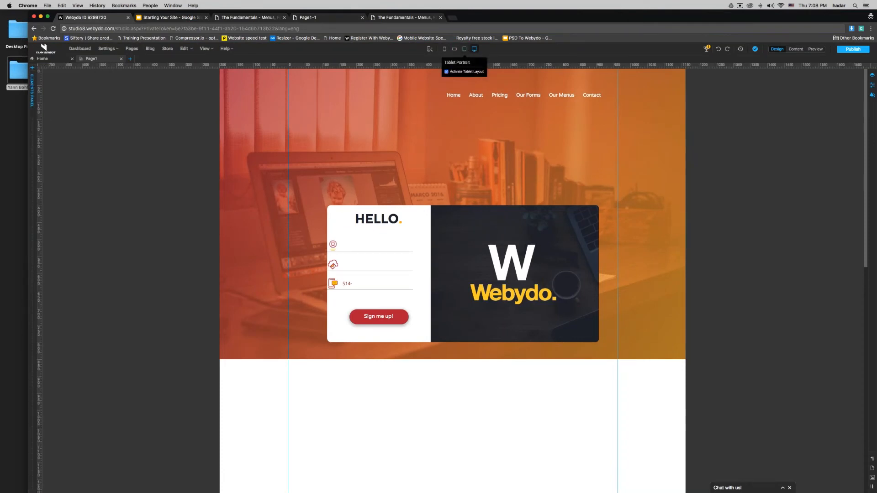
{"action": "left_click", "coordinate": [853, 50]}
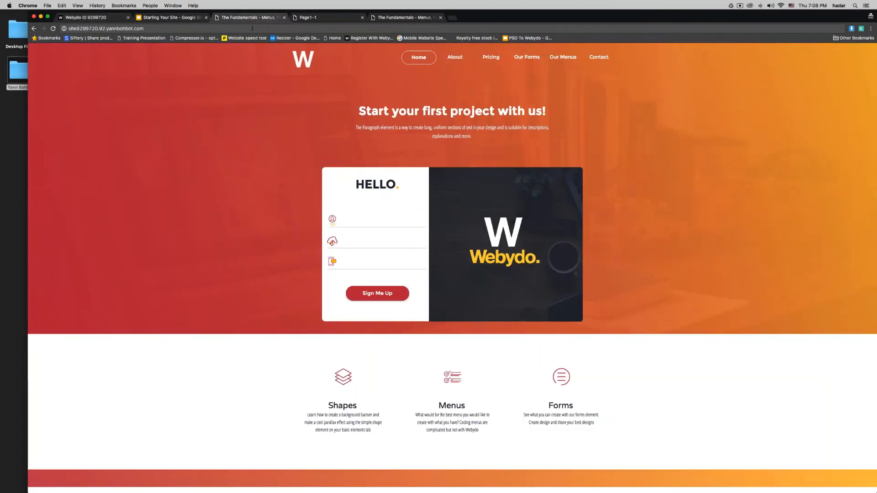
{"action": "left_click", "coordinate": [106, 28]}
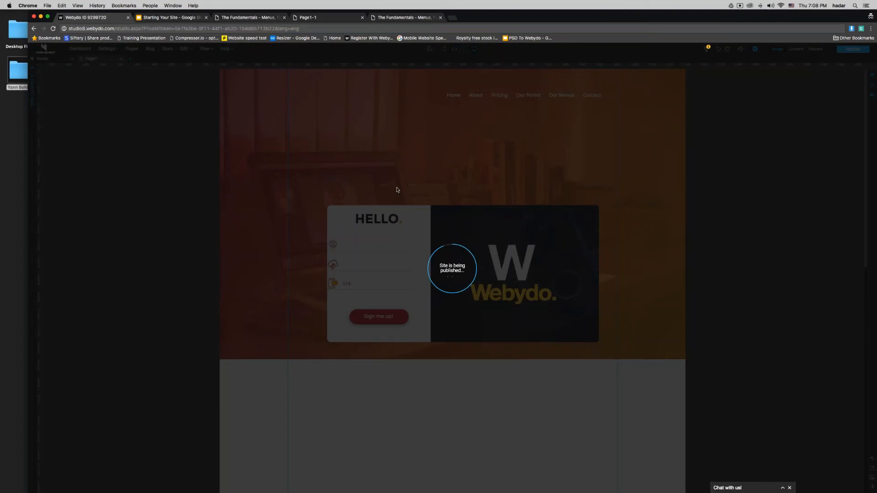
Step: Close the thank-you page and duplicate live-site tabs, then reload the live site
{"action": "left_click", "coordinate": [312, 18]}
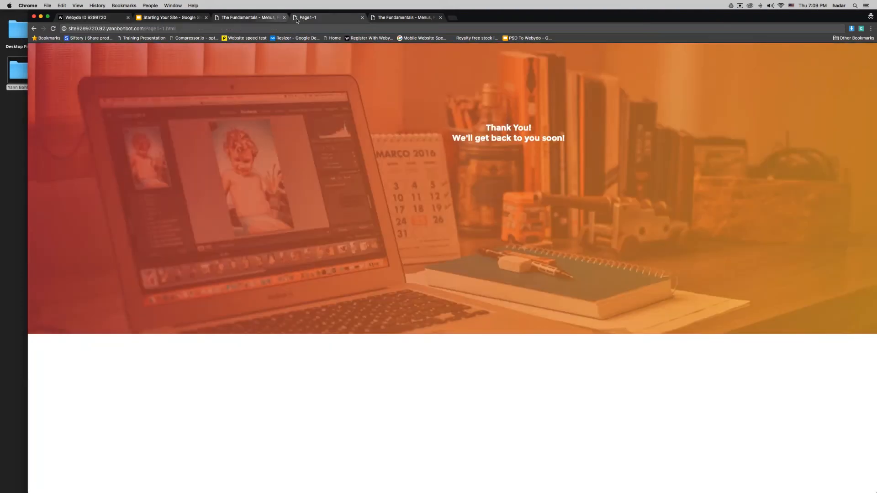
{"action": "left_click", "coordinate": [363, 17]}
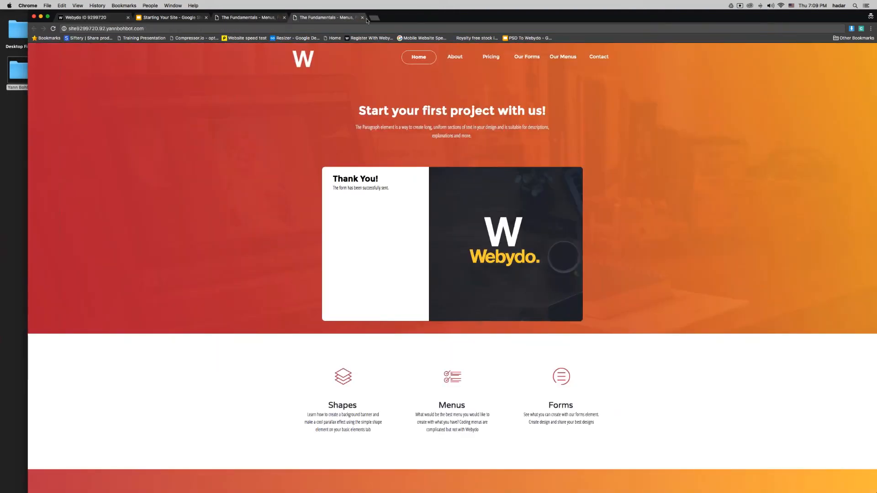
{"action": "left_click", "coordinate": [285, 17]}
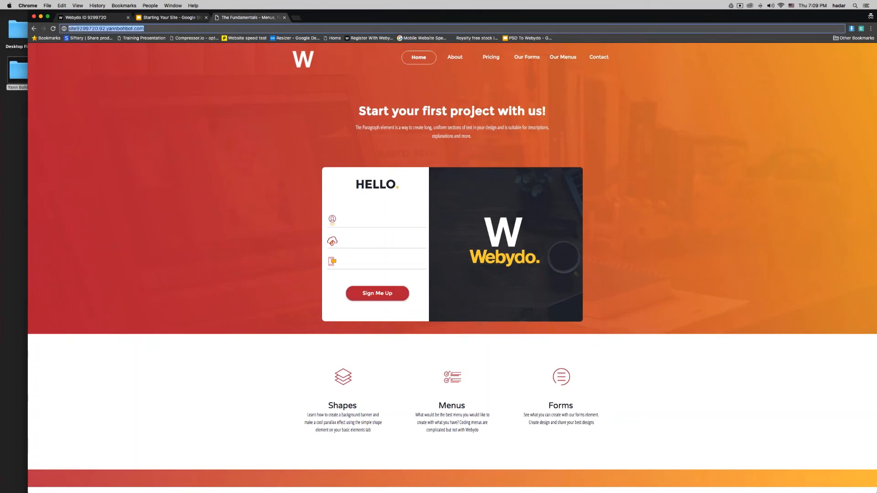
{"action": "key", "text": "Return"}
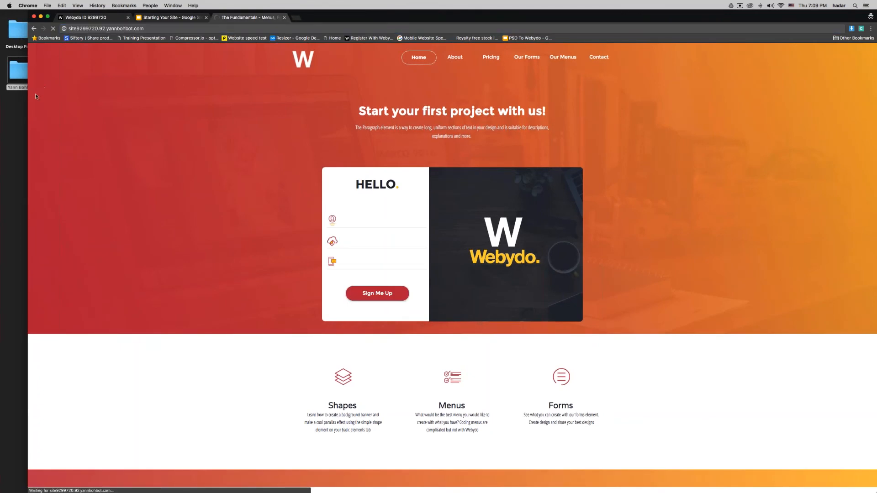
{"action": "left_click", "coordinate": [79, 19]}
Step: Reload the Webydo editor, collapse the elements panel and publish the site again
{"action": "left_click", "coordinate": [245, 18]}
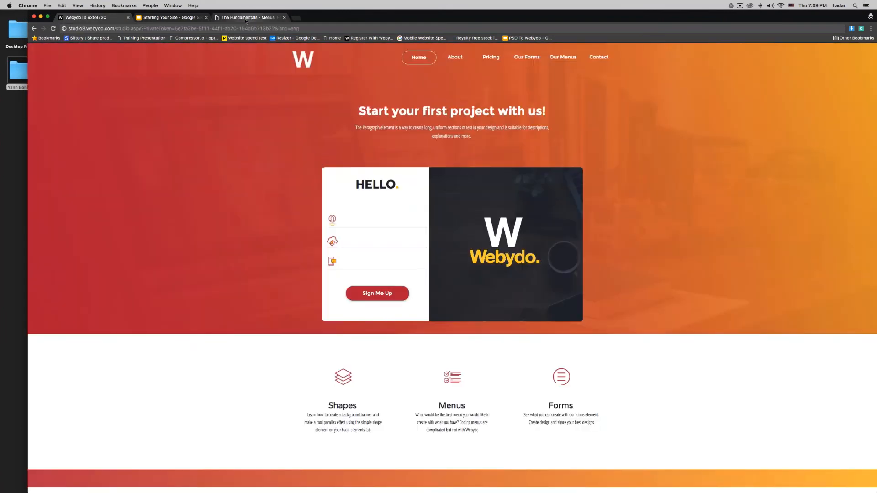
{"action": "left_click_drag", "start_coordinate": [28, 111], "coordinate": [1, 102]}
{"action": "left_click", "coordinate": [51, 19]}
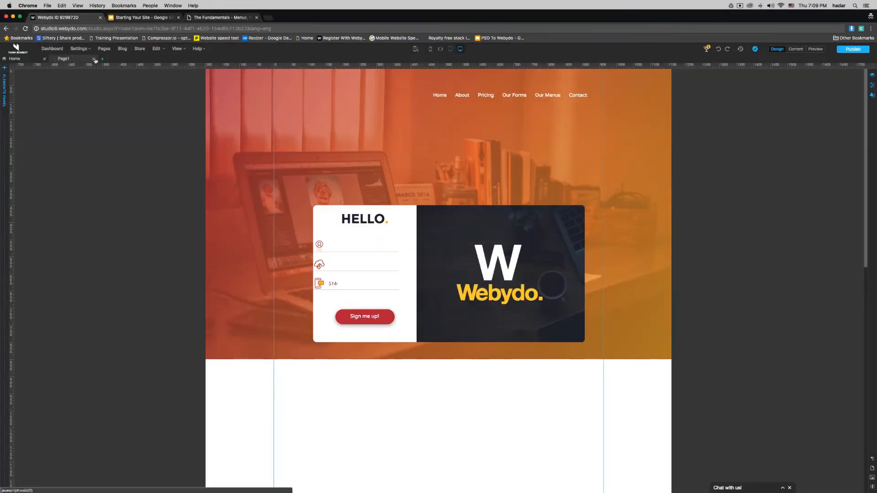
{"action": "left_click", "coordinate": [101, 28]}
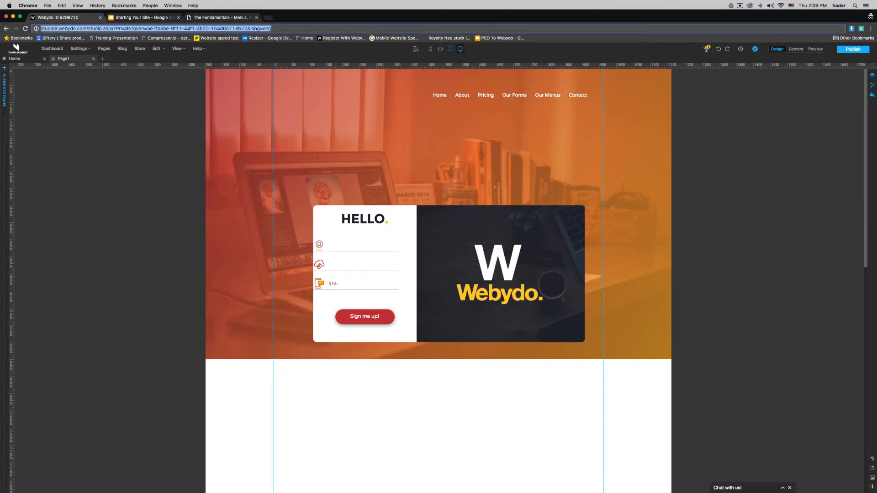
{"action": "key", "text": "Return"}
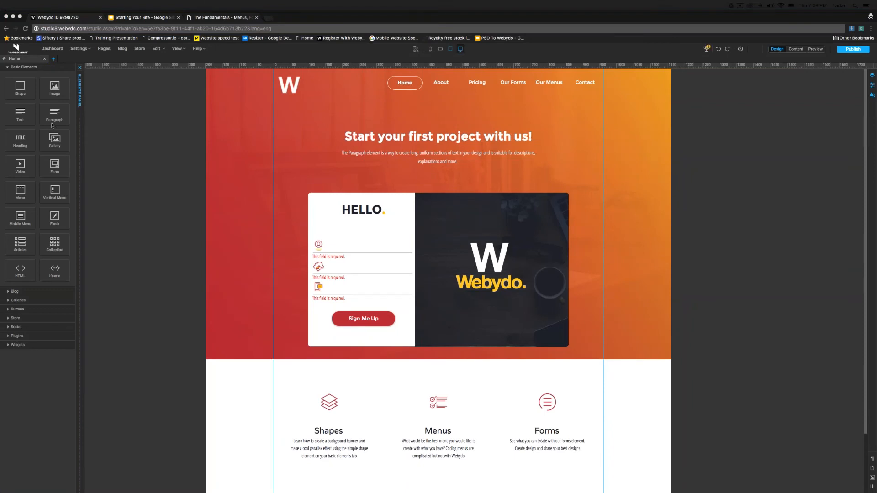
{"action": "left_click", "coordinate": [79, 119]}
{"action": "left_click", "coordinate": [82, 119]}
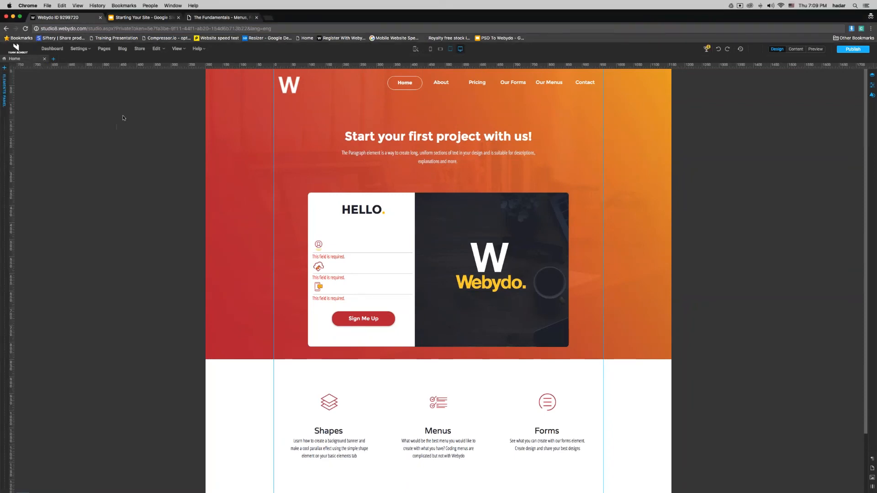
{"action": "left_click", "coordinate": [853, 49]}
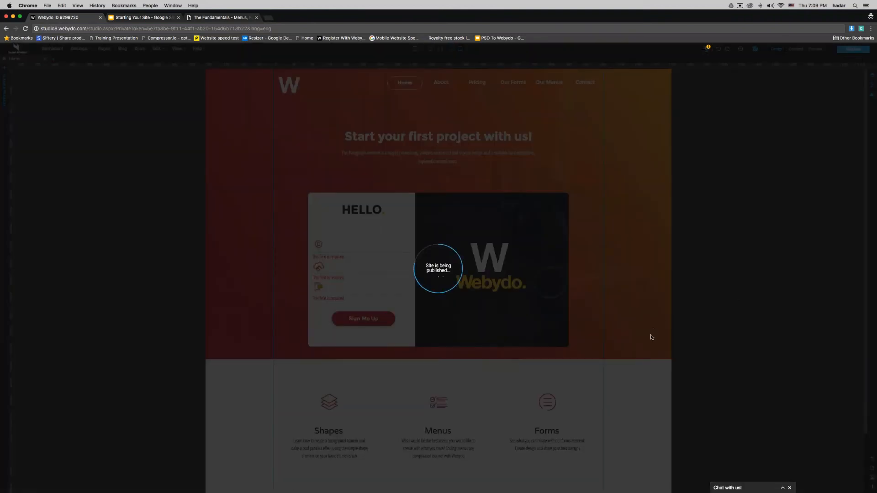
Step: Copy the Webydo editor page's full web address from the address bar
{"action": "key", "text": "super+l"}
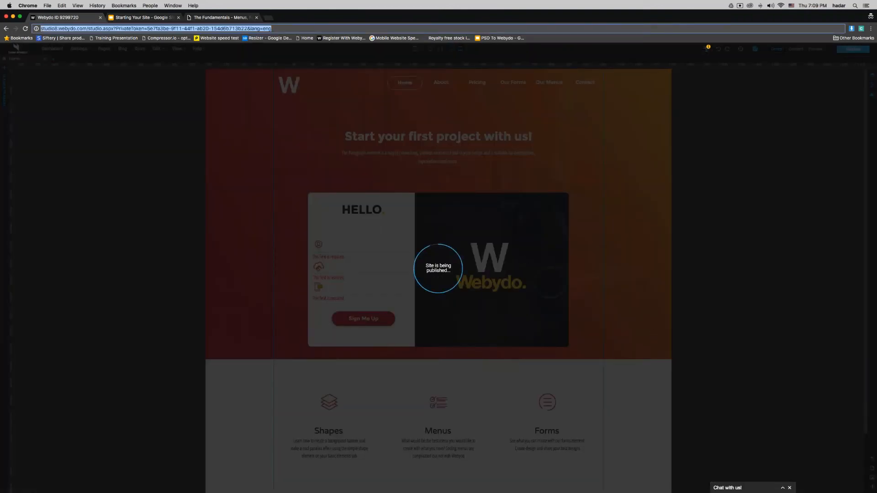
{"action": "key", "text": "super+c"}
{"action": "key", "text": "super+Tab"}
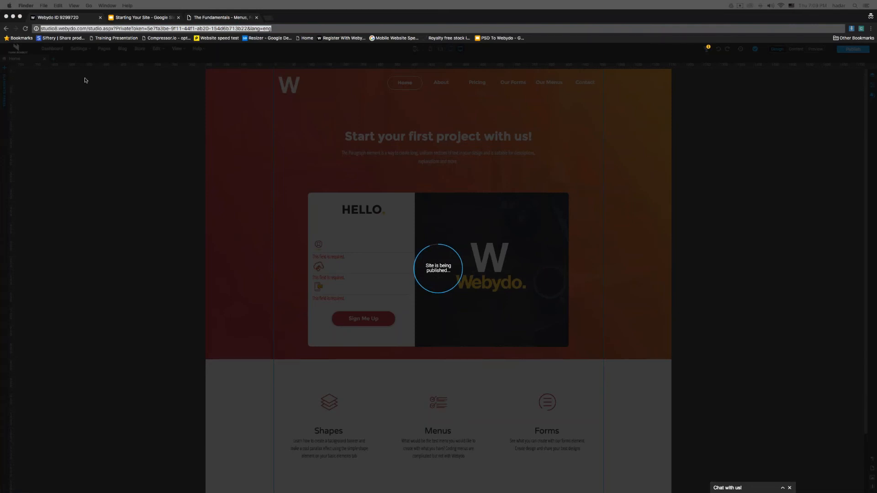
{"action": "left_click", "coordinate": [127, 29]}
{"action": "key", "text": "super+c"}
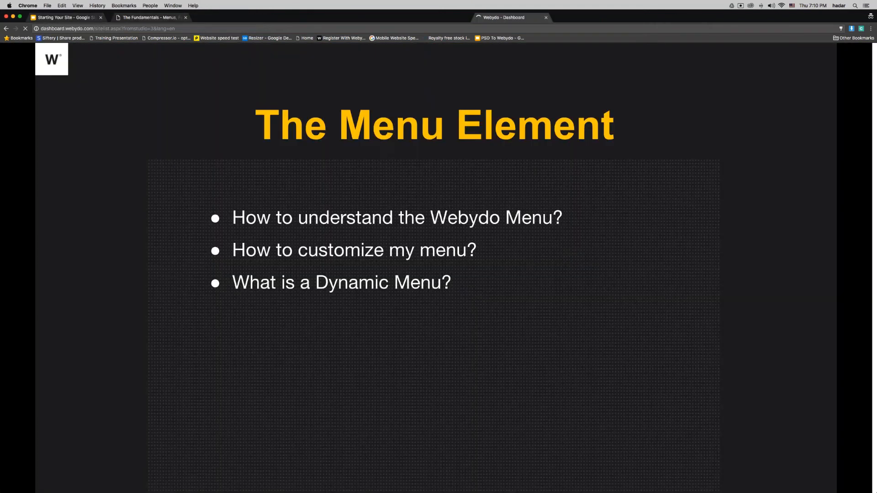
Step: Pull the dashboard into its own window, reveal 'How do I apply a submenu?', and drag Webydo over the slides
{"action": "left_click_drag", "start_coordinate": [512, 17], "coordinate": [876, 18]}
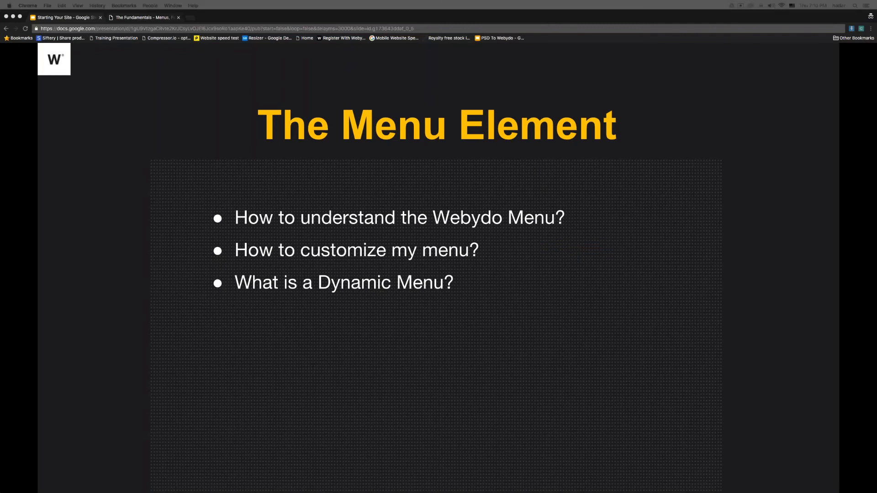
{"action": "left_click", "coordinate": [388, 119]}
{"action": "left_click", "coordinate": [361, 160]}
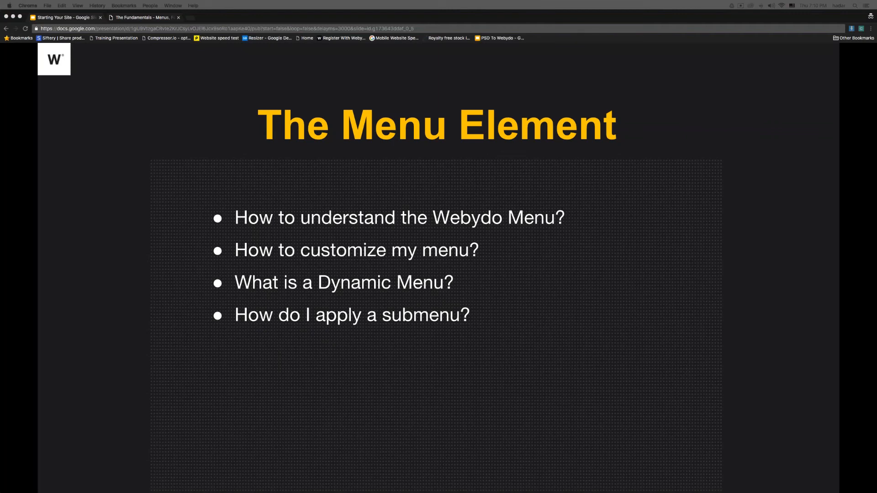
{"action": "left_click_drag", "start_coordinate": [876, 57], "coordinate": [297, 31]}
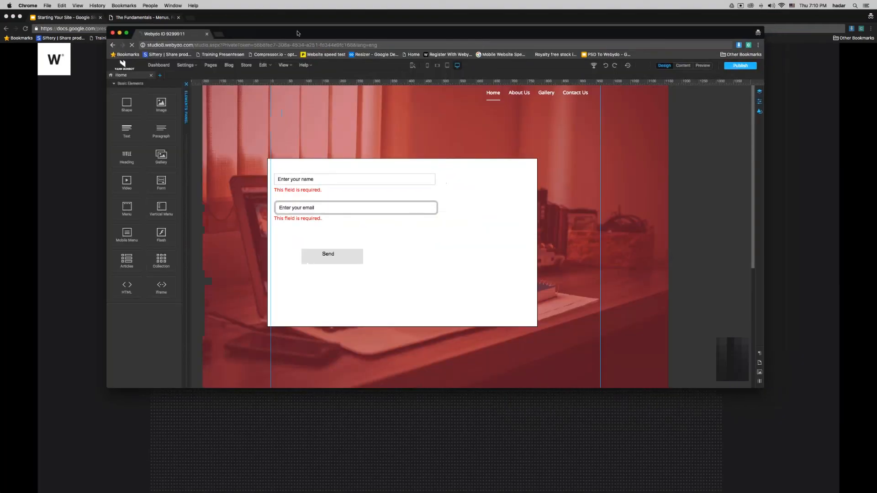
Step: Maximize Webydo, reopen the site from the dashboard and open the published site in a new tab
{"action": "double_click", "coordinate": [298, 31]}
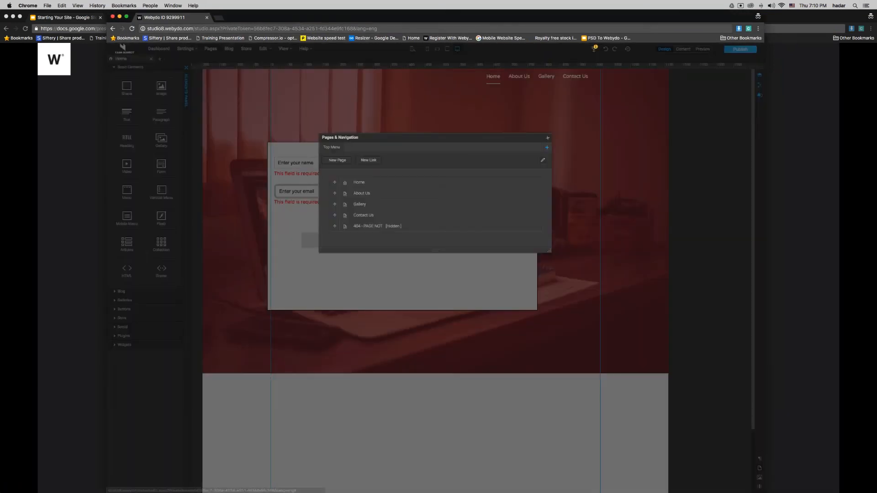
{"action": "left_click", "coordinate": [547, 138]}
{"action": "left_click", "coordinate": [155, 50]}
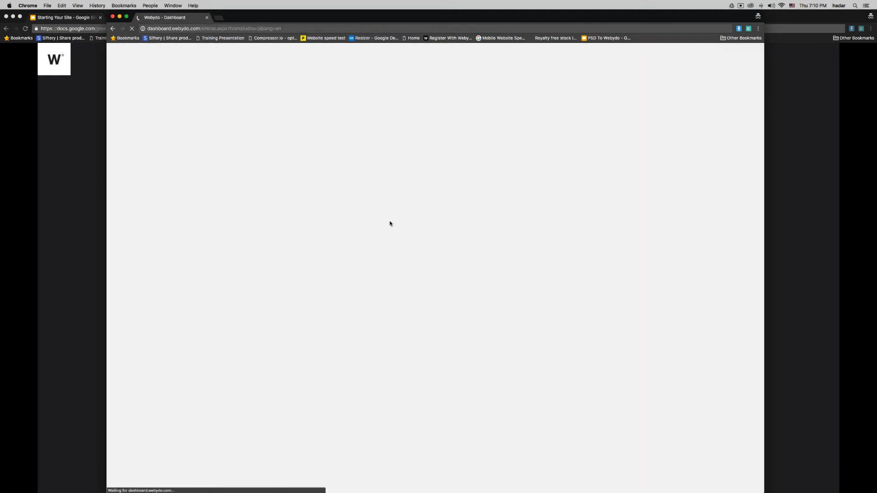
{"action": "left_click", "coordinate": [318, 196]}
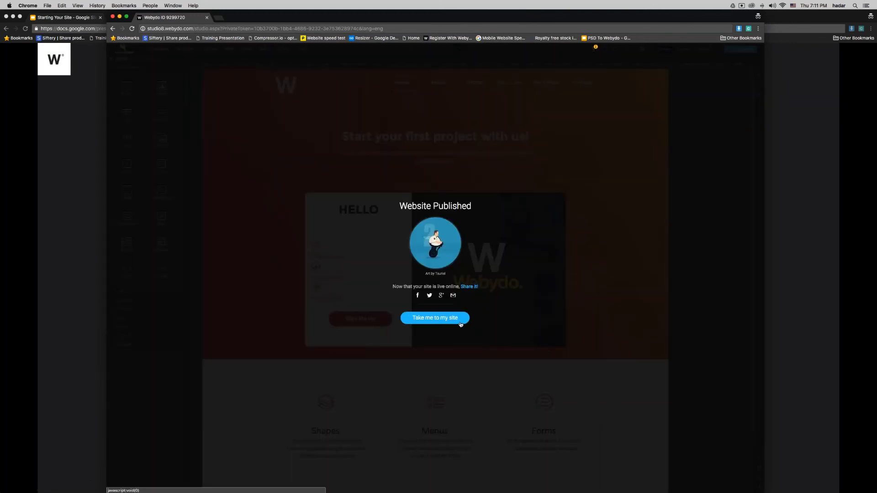
{"action": "left_click", "coordinate": [462, 319]}
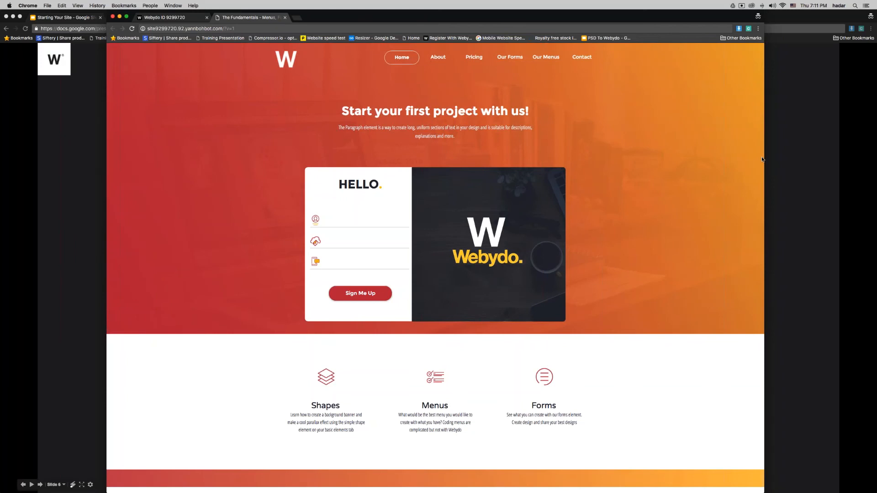
Step: Narrow the window to test the mobile hamburger menu, then restore desktop width
{"action": "left_click_drag", "start_coordinate": [762, 159], "coordinate": [415, 176]}
{"action": "left_click", "coordinate": [385, 59]}
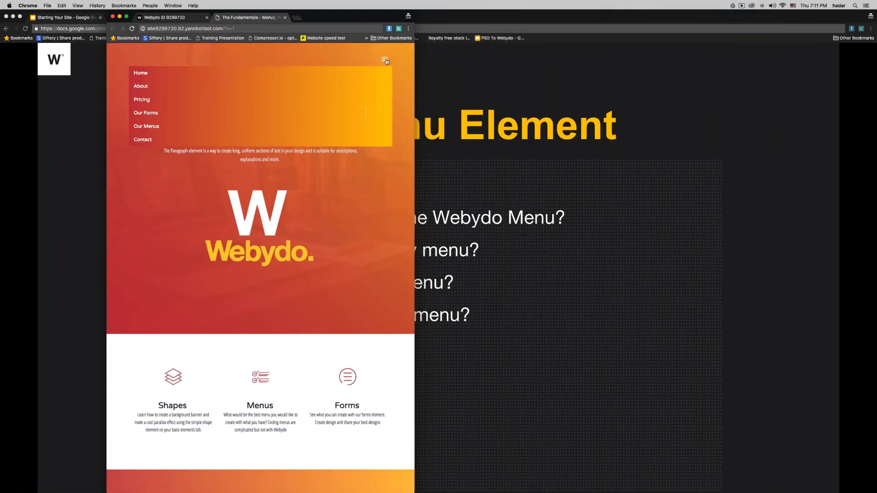
{"action": "left_click", "coordinate": [385, 60]}
{"action": "left_click", "coordinate": [385, 60]}
{"action": "left_click", "coordinate": [385, 60]}
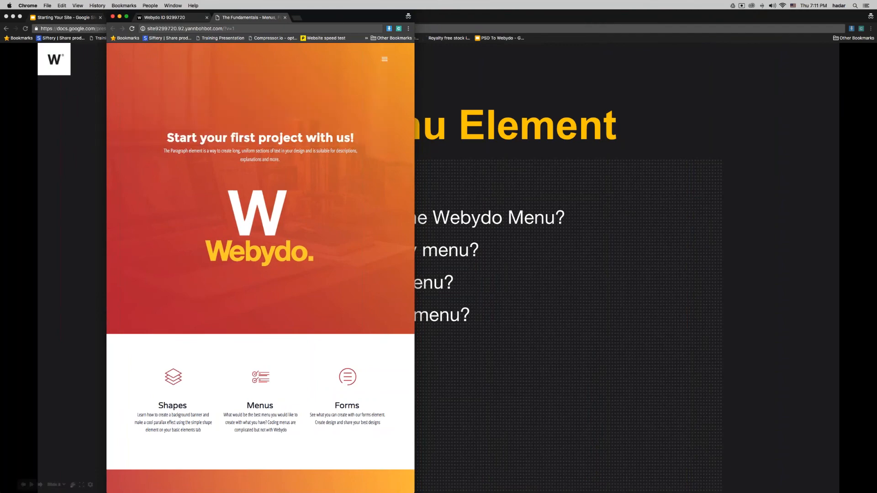
{"action": "left_click_drag", "start_coordinate": [552, 73], "coordinate": [808, 73]}
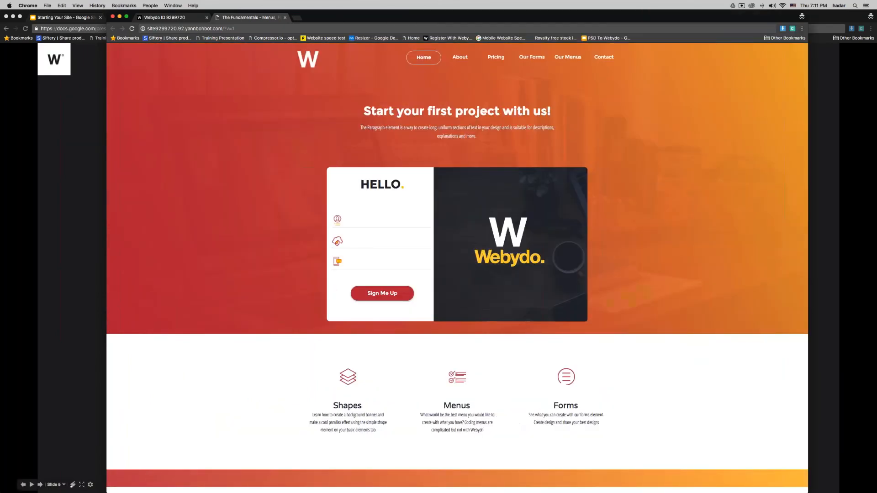
{"action": "left_click_drag", "start_coordinate": [106, 103], "coordinate": [0, 105]}
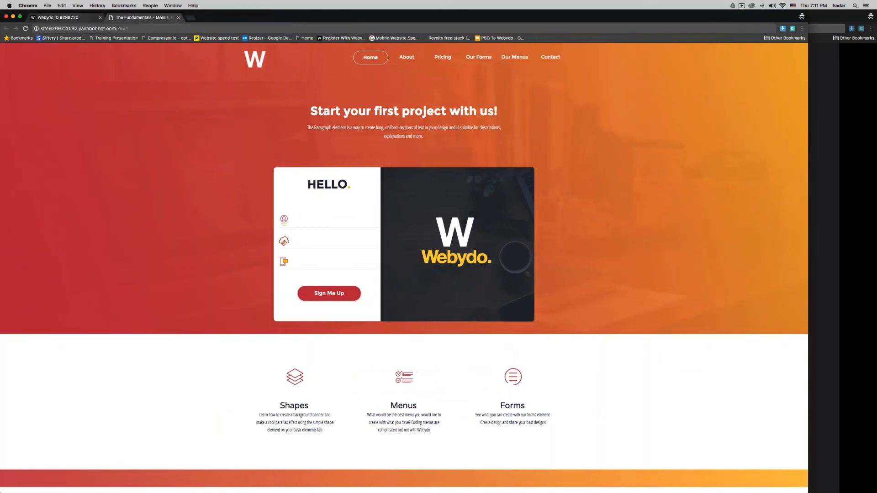
{"action": "left_click", "coordinate": [68, 18]}
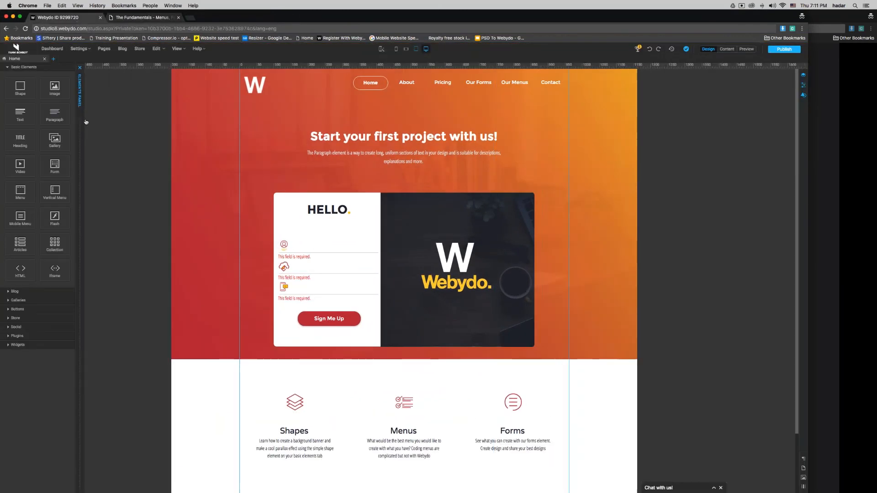
Step: Collapse the elements panel and show the Top Menu's pages in Pages & Navigation
{"action": "mouse_move", "coordinate": [479, 84]}
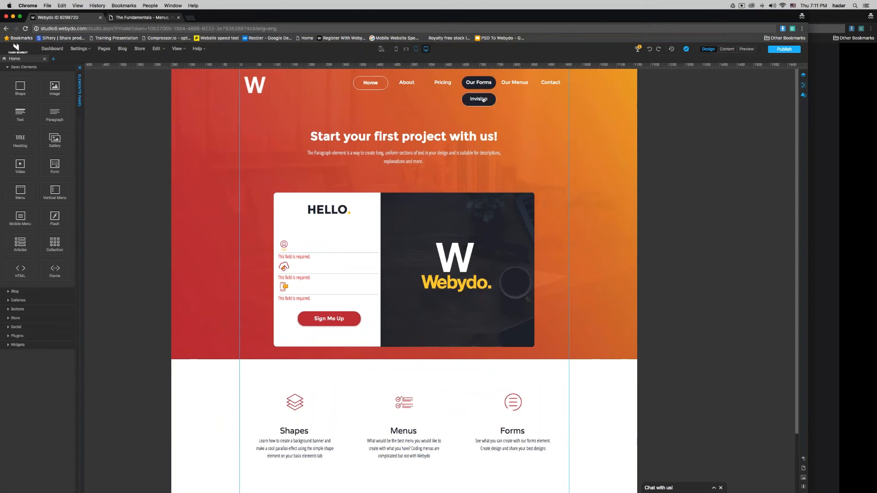
{"action": "left_click", "coordinate": [80, 68]}
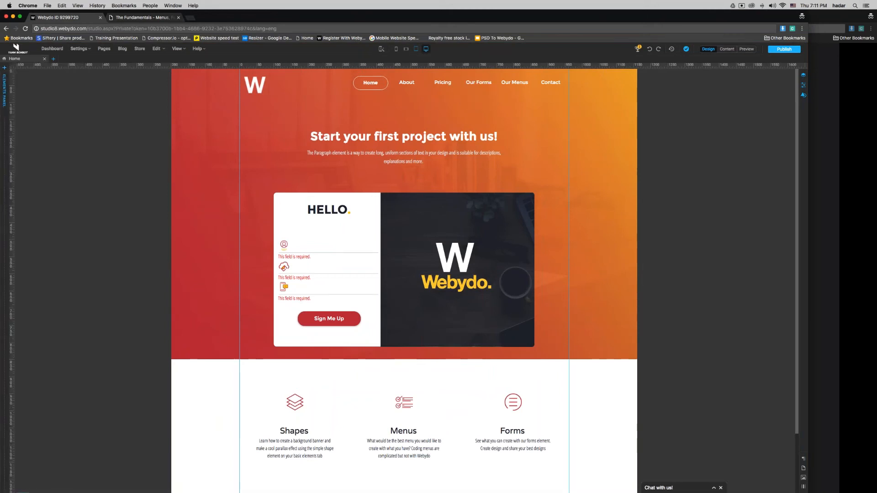
{"action": "left_click", "coordinate": [104, 49]}
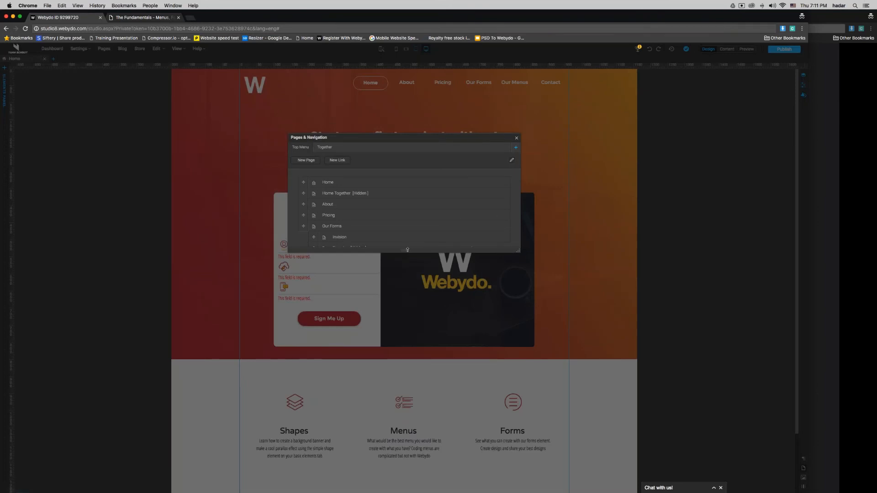
{"action": "left_click", "coordinate": [323, 147]}
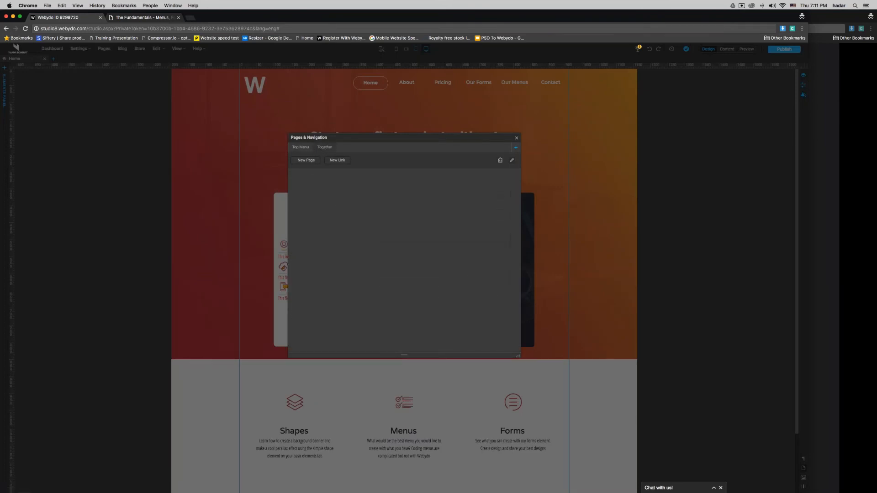
{"action": "left_click", "coordinate": [300, 149]}
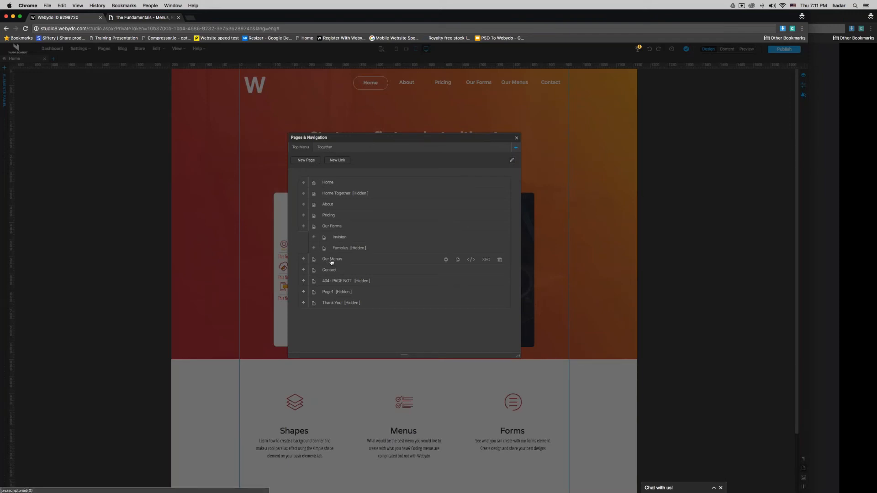
Step: Nest Our Menus under Our Forms, move it back to top level, and close the list
{"action": "left_click_drag", "start_coordinate": [332, 262], "coordinate": [343, 261]}
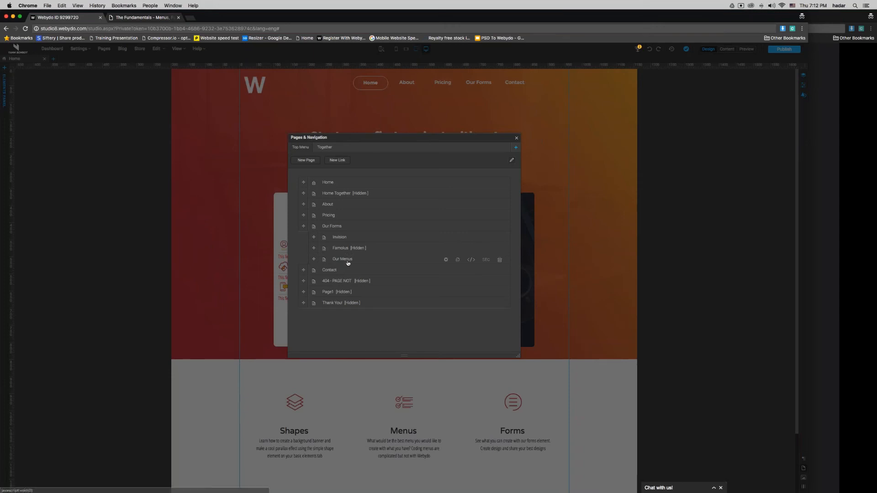
{"action": "left_click_drag", "start_coordinate": [348, 263], "coordinate": [333, 263]}
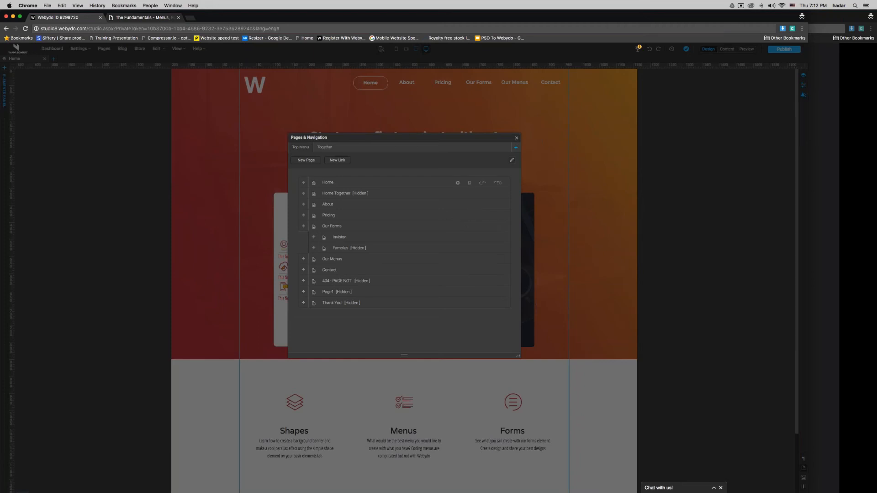
{"action": "left_click", "coordinate": [516, 138]}
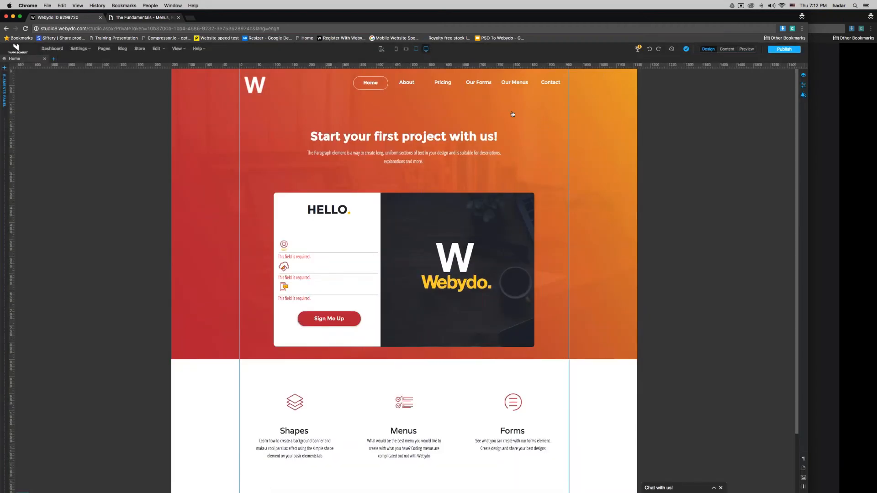
{"action": "mouse_move", "coordinate": [483, 86]}
{"action": "left_click", "coordinate": [490, 102]}
{"action": "left_click", "coordinate": [490, 102]}
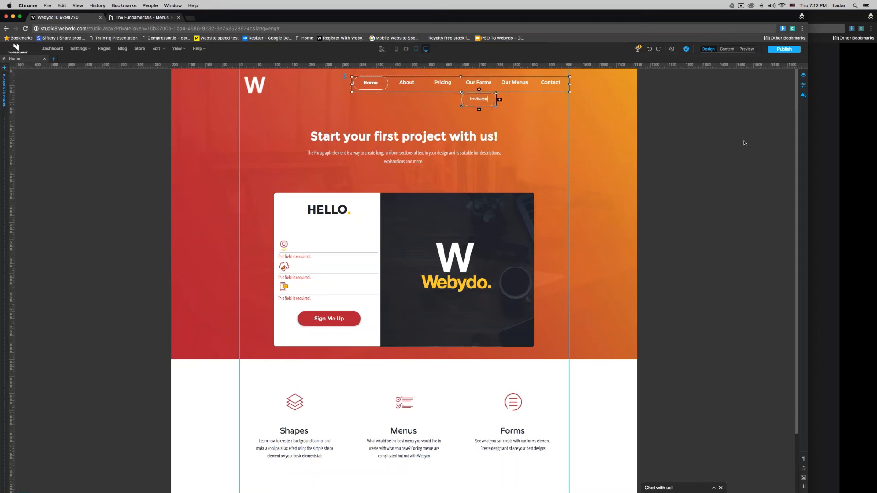
{"action": "left_click", "coordinate": [693, 145]}
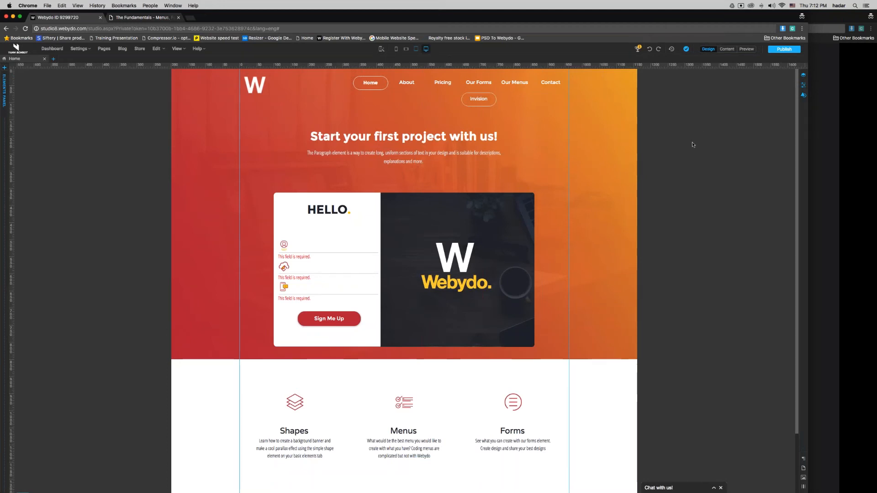
{"action": "left_click", "coordinate": [146, 18]}
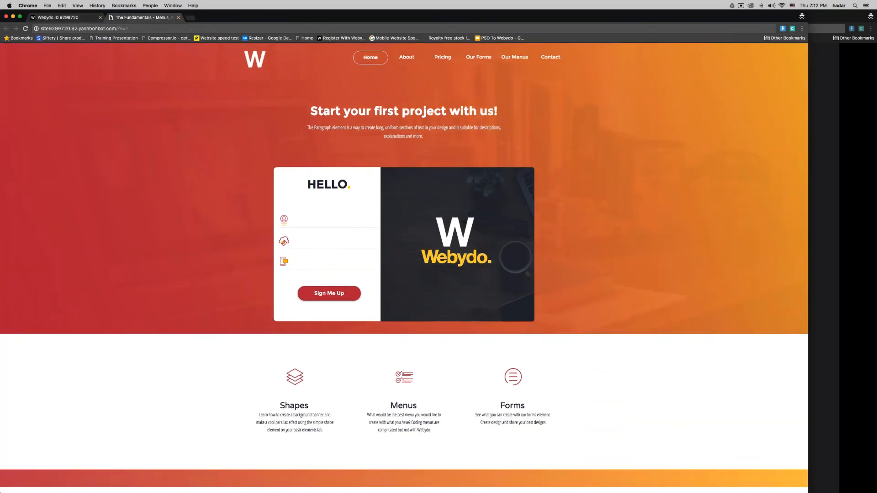
{"action": "left_click_drag", "start_coordinate": [213, 18], "coordinate": [39, 18]}
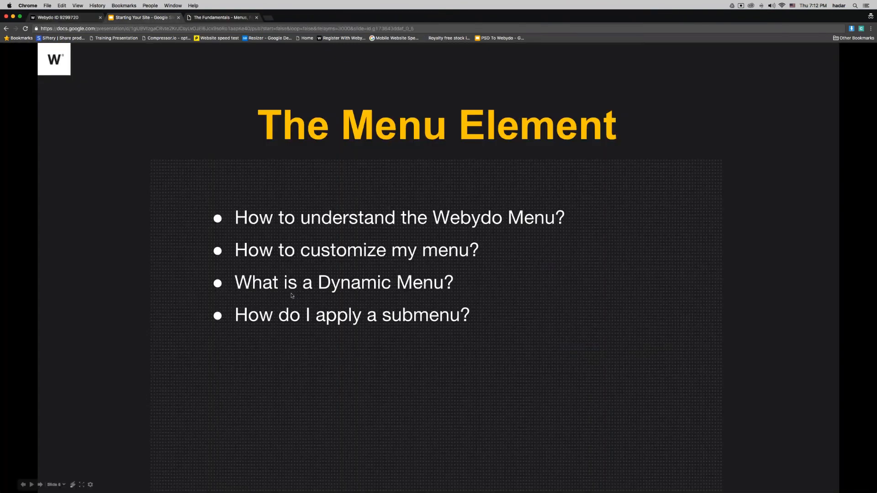
Step: Reveal the next slide bullet, close the Fundamentals reference tab and return to the Webydo editor
{"action": "left_click", "coordinate": [292, 296]}
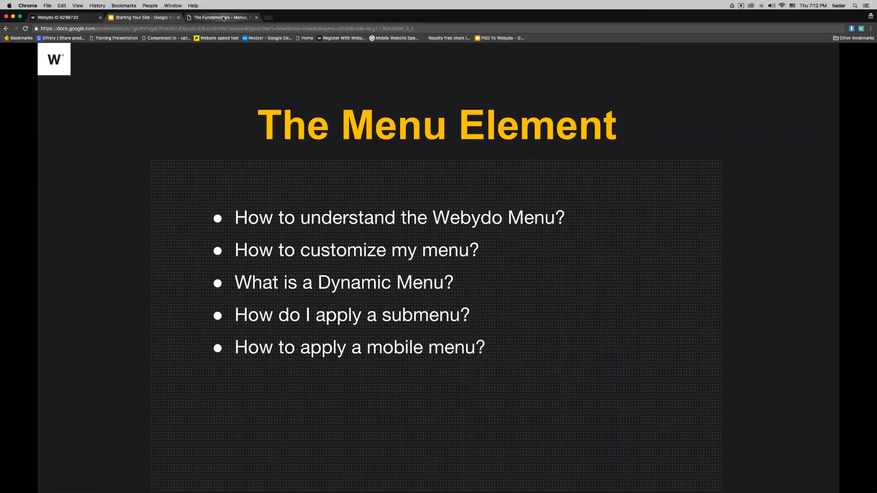
{"action": "left_click", "coordinate": [223, 18]}
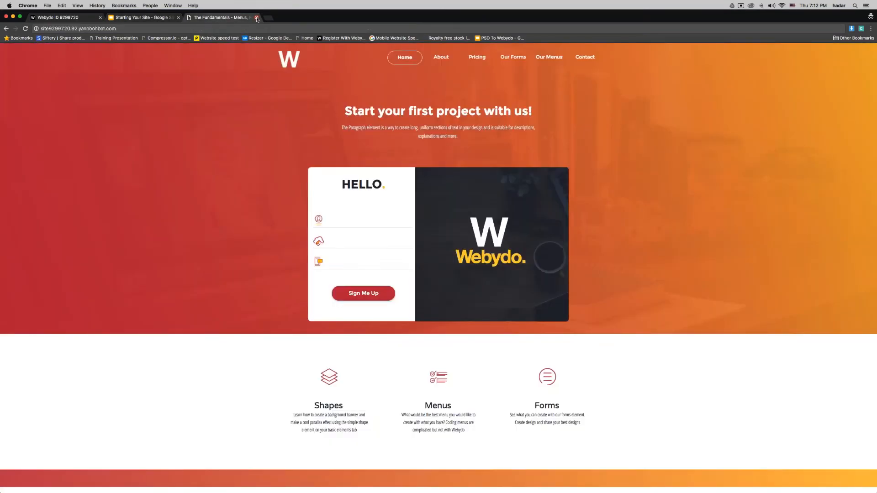
{"action": "left_click", "coordinate": [257, 18]}
{"action": "left_click", "coordinate": [73, 18]}
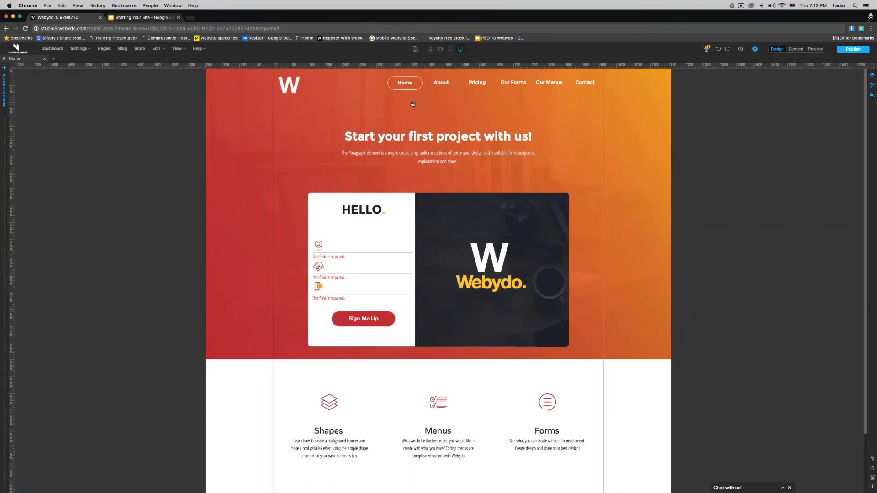
Step: Switch the canvas to tablet portrait, preview the hamburger menu, and open Page1
{"action": "left_click", "coordinate": [451, 52]}
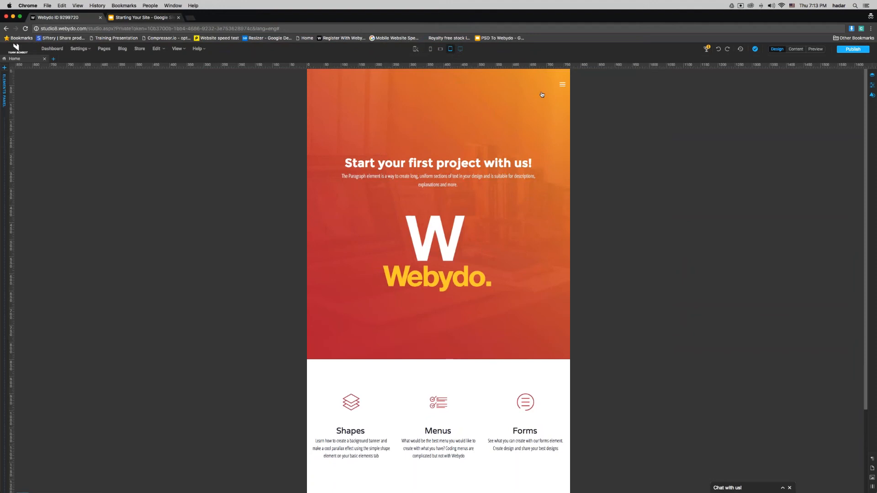
{"action": "left_click", "coordinate": [562, 84]}
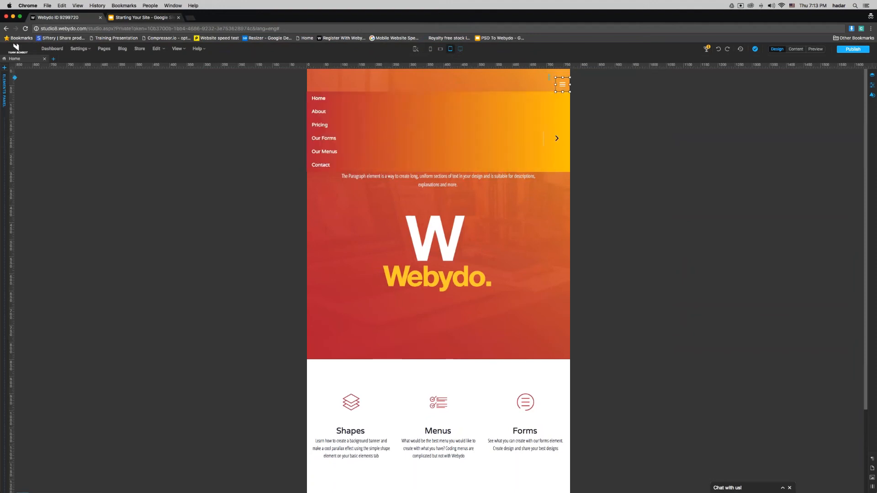
{"action": "left_click", "coordinate": [215, 83]}
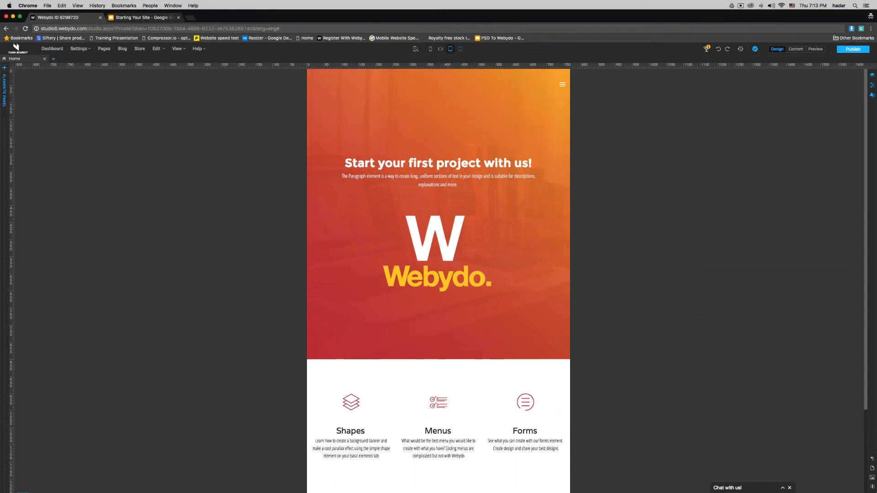
{"action": "left_click", "coordinate": [104, 49]}
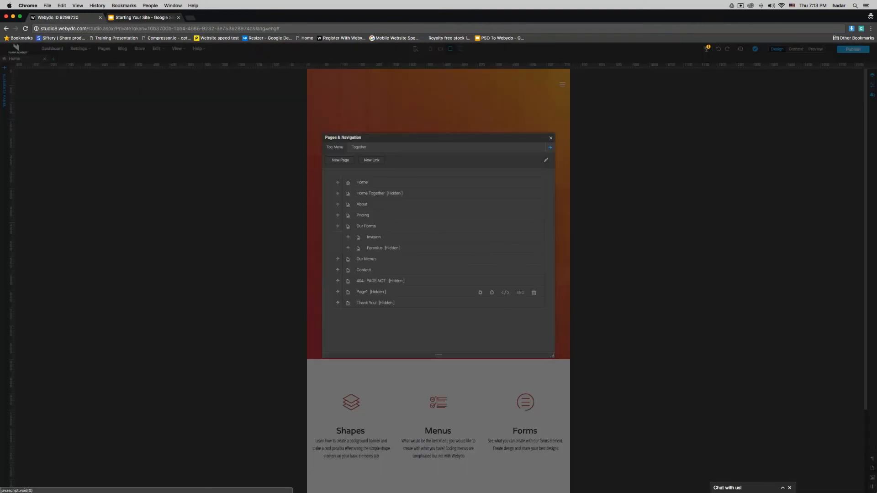
{"action": "left_click", "coordinate": [361, 292]}
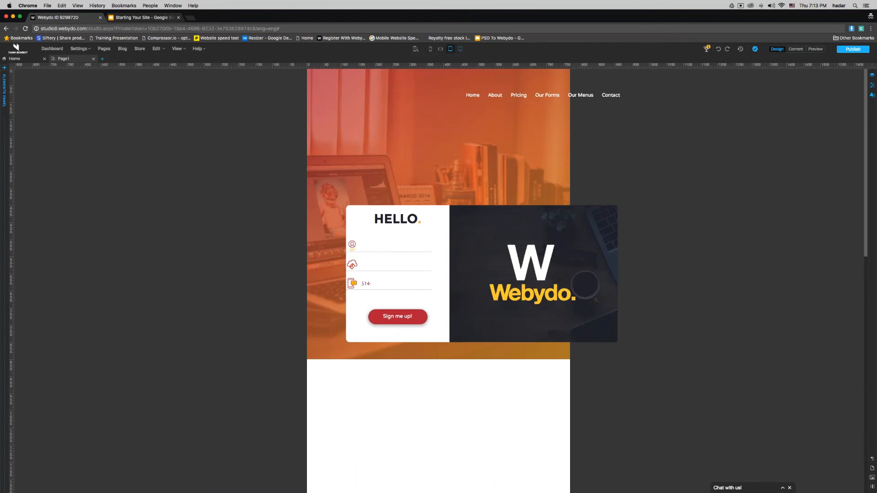
Step: Delete the sign-up card and the dark Webydo image box from the tablet portrait layout
{"action": "left_click_drag", "start_coordinate": [642, 244], "coordinate": [343, 270]}
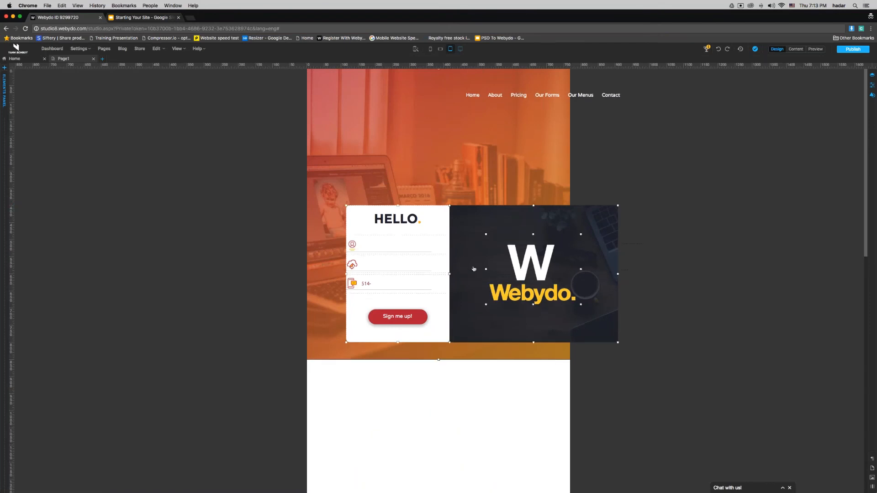
{"action": "left_click", "coordinate": [808, 155]}
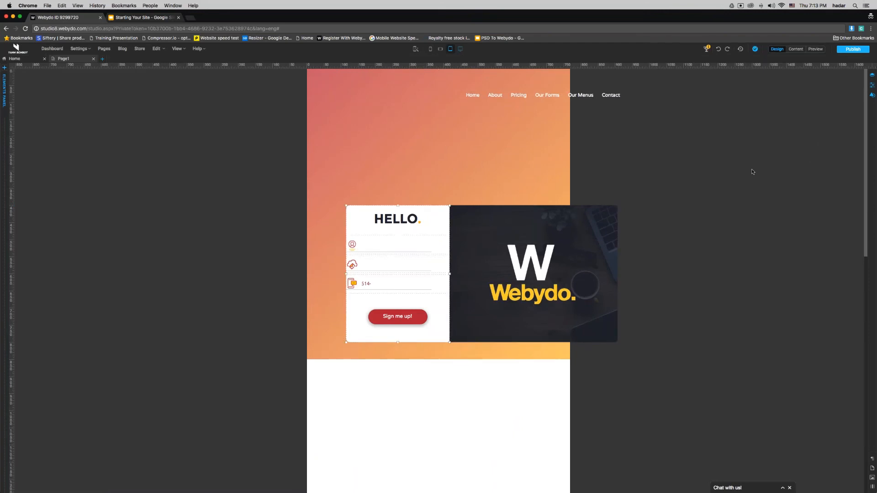
{"action": "left_click", "coordinate": [579, 258]}
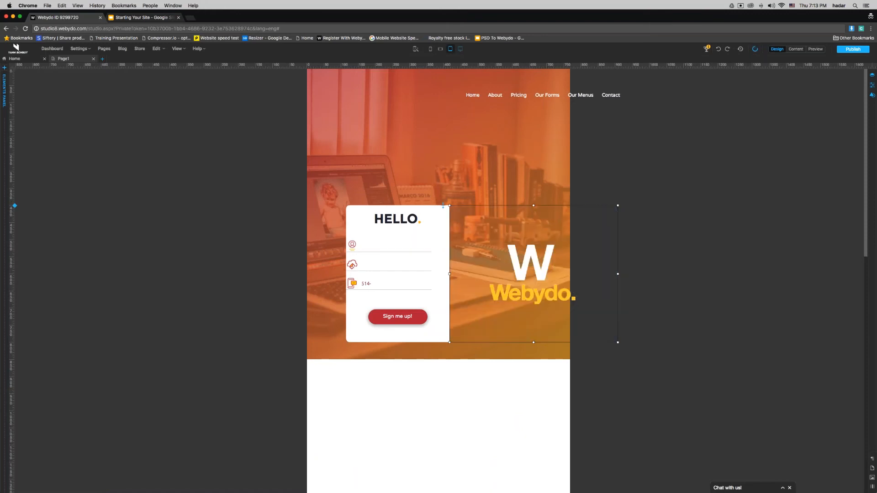
{"action": "left_click", "coordinate": [437, 247]}
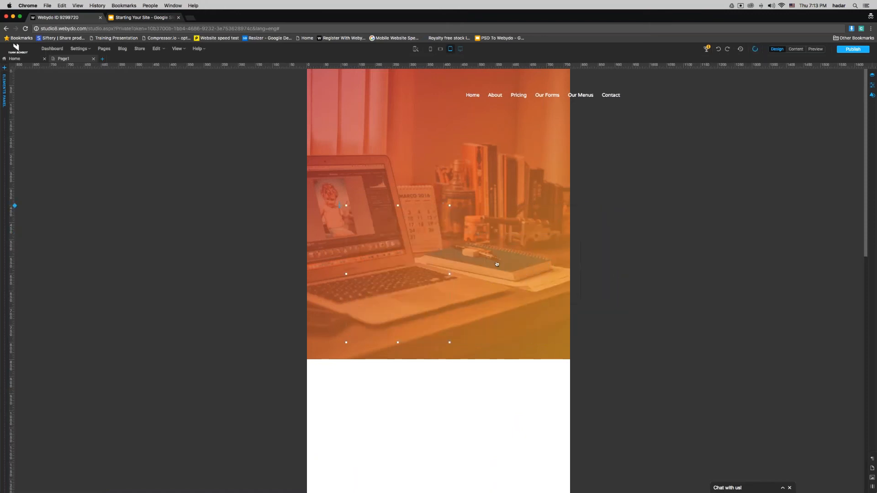
Step: Hide the top navigation menu in tablet portrait by unchecking its Tablet Portrait visibility
{"action": "left_click", "coordinate": [552, 96]}
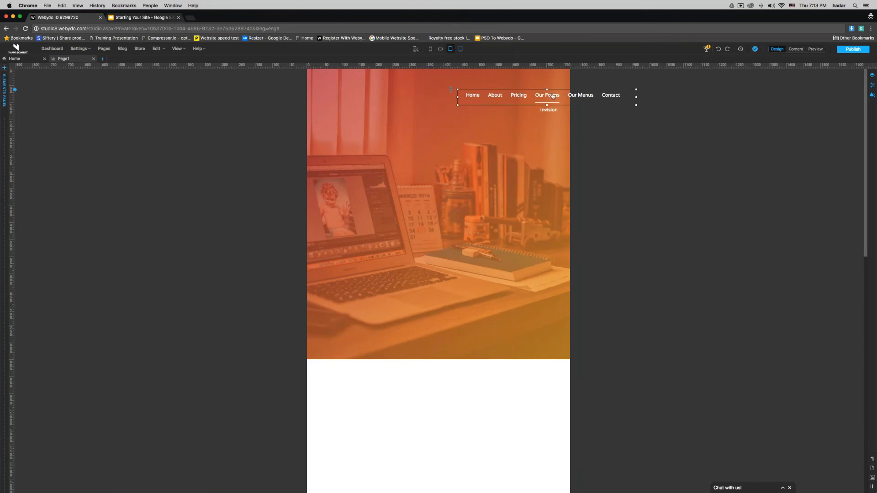
{"action": "left_click_drag", "start_coordinate": [552, 95], "coordinate": [513, 107]}
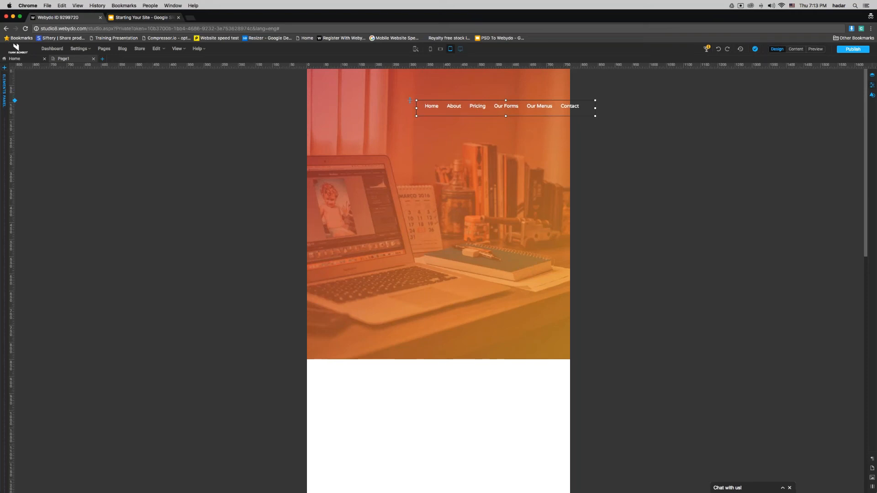
{"action": "left_click", "coordinate": [872, 85]}
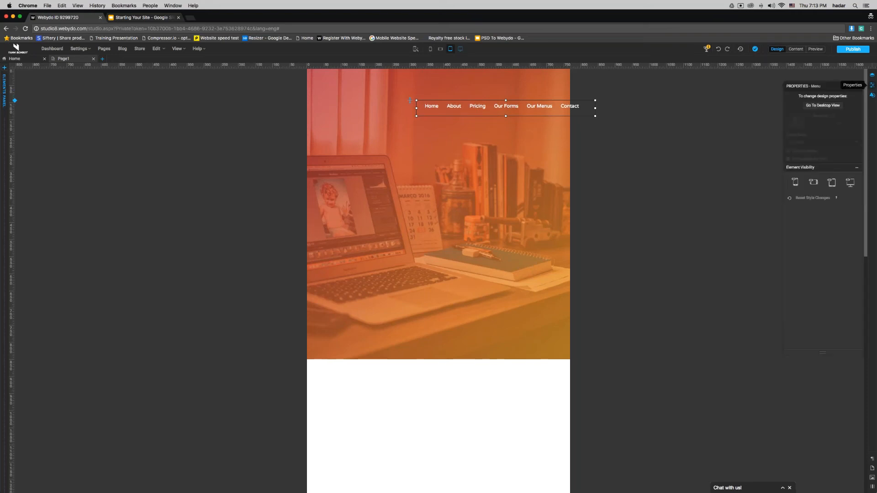
{"action": "left_click", "coordinate": [832, 187]}
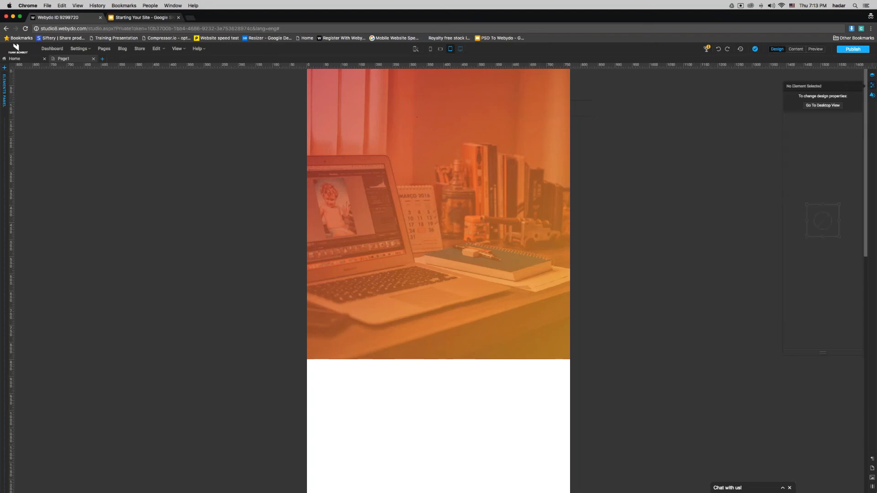
{"action": "left_click", "coordinate": [6, 164]}
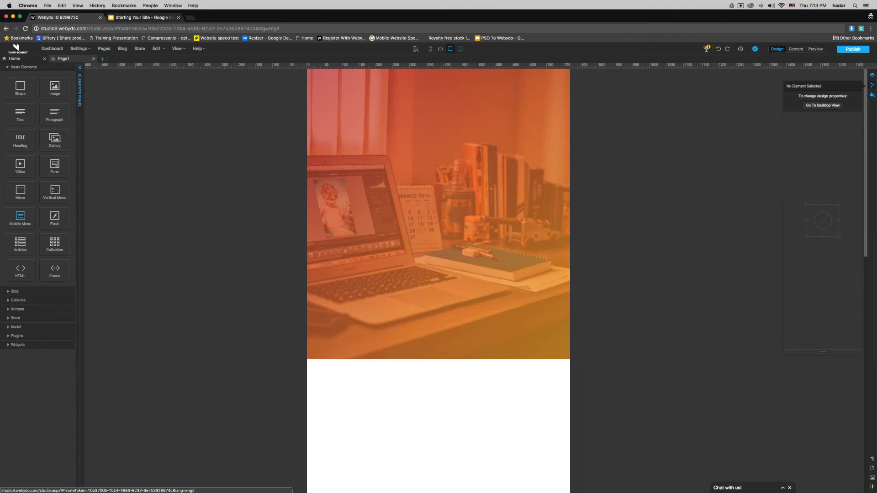
Step: Add a Mobile Menu element at the top right of the tablet layout
{"action": "left_click_drag", "start_coordinate": [20, 216], "coordinate": [457, 110]}
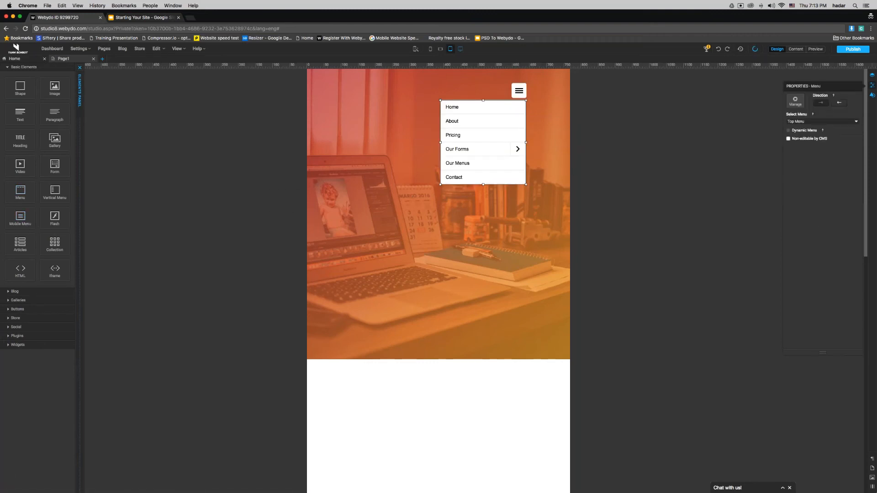
{"action": "left_click", "coordinate": [533, 111]}
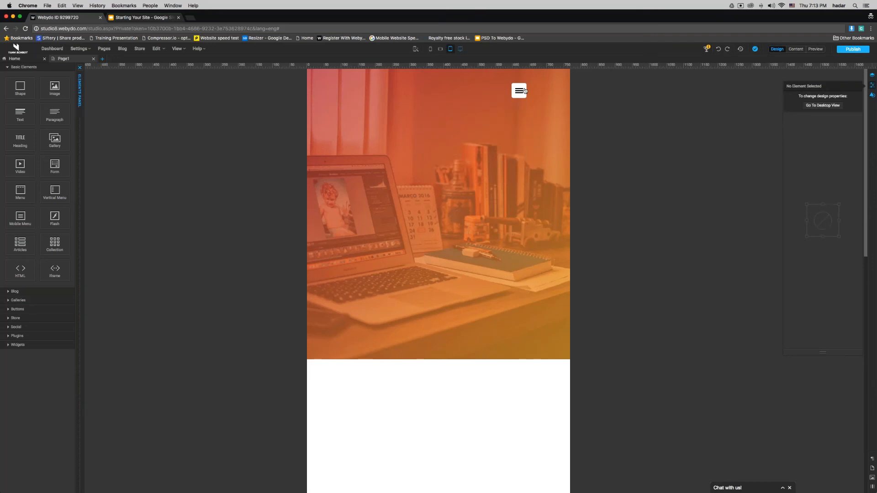
{"action": "left_click", "coordinate": [525, 91]}
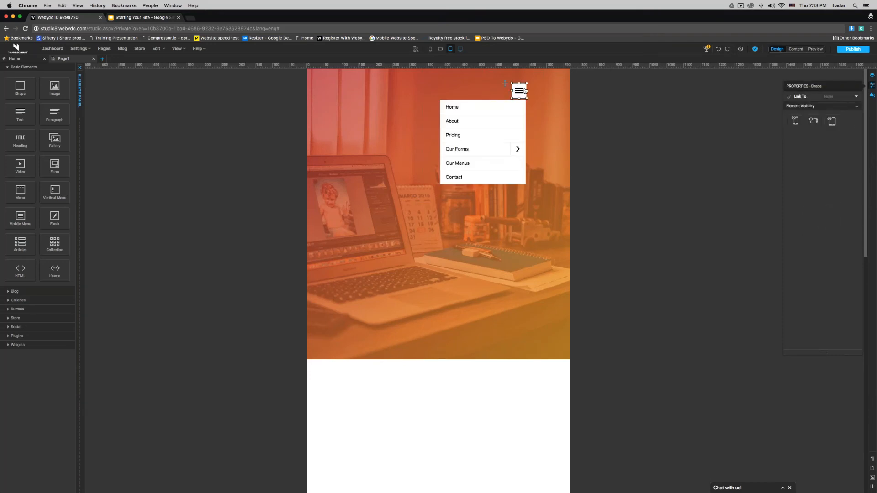
{"action": "left_click", "coordinate": [525, 91]}
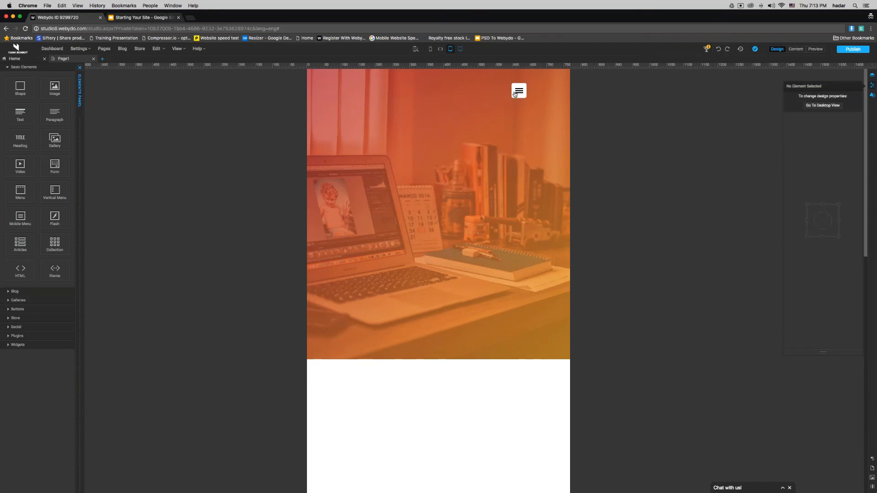
Step: Move the mobile menu's item list toward the page centre and float the Design panel
{"action": "left_click", "coordinate": [518, 93]}
{"action": "left_click_drag", "start_coordinate": [464, 165], "coordinate": [386, 144]}
{"action": "left_click", "coordinate": [524, 92]}
{"action": "left_click", "coordinate": [522, 92]}
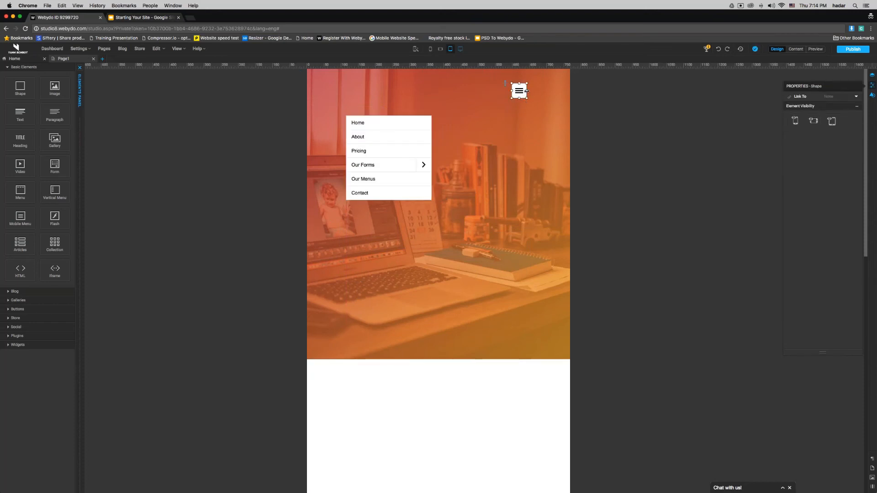
{"action": "mouse_move", "coordinate": [872, 95]}
{"action": "left_click_drag", "start_coordinate": [841, 95], "coordinate": [690, 84]}
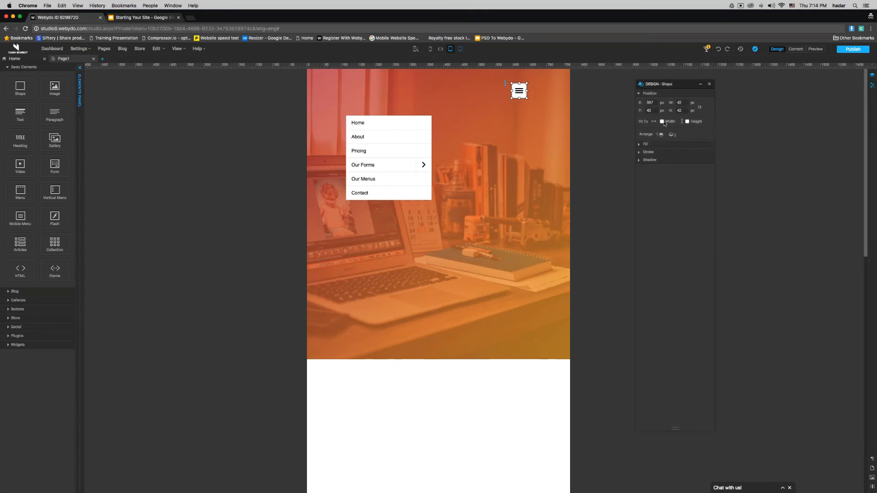
Step: Remove the 42 px hamburger shape's solid fill
{"action": "left_click", "coordinate": [662, 121]}
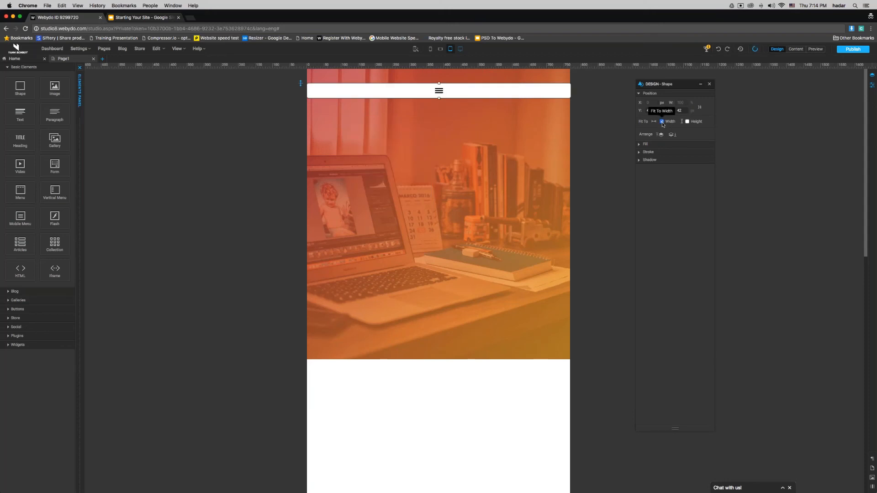
{"action": "left_click", "coordinate": [662, 122]}
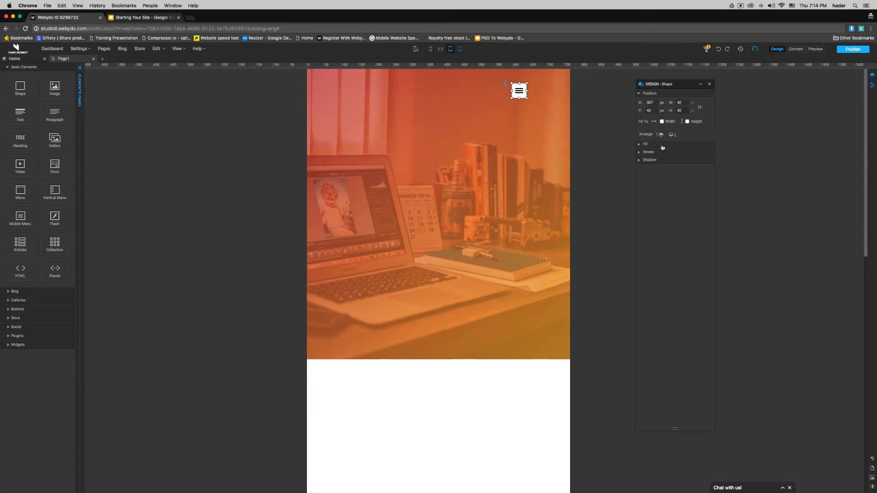
{"action": "left_click", "coordinate": [658, 145]}
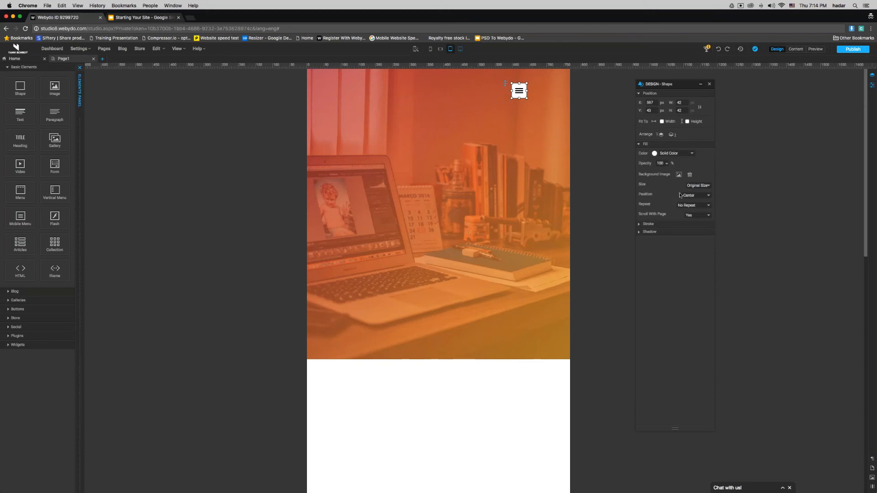
{"action": "left_click", "coordinate": [671, 153]}
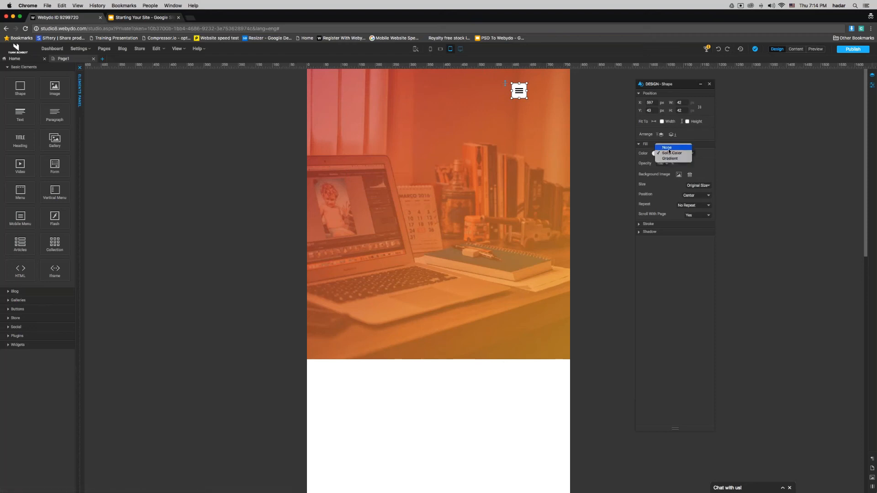
{"action": "left_click", "coordinate": [668, 148]}
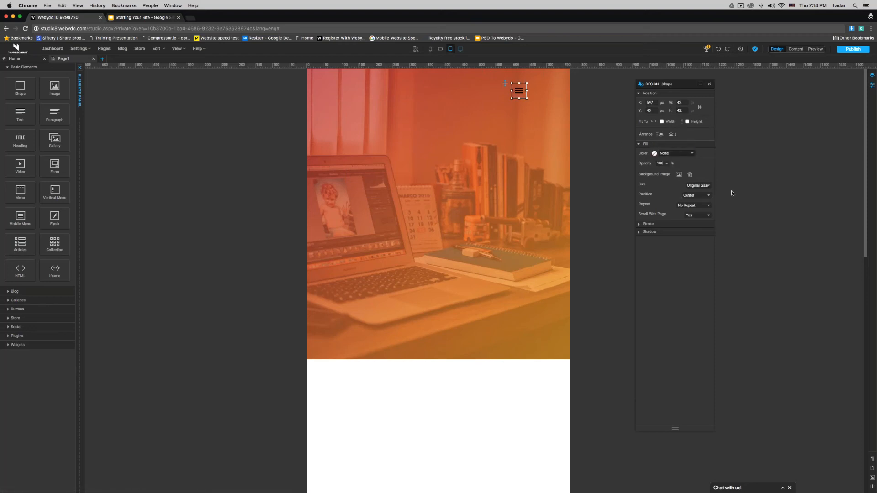
Step: Give the shape 0 px stroke and 50 px corner radius, and clear its background image
{"action": "left_click", "coordinate": [660, 224]}
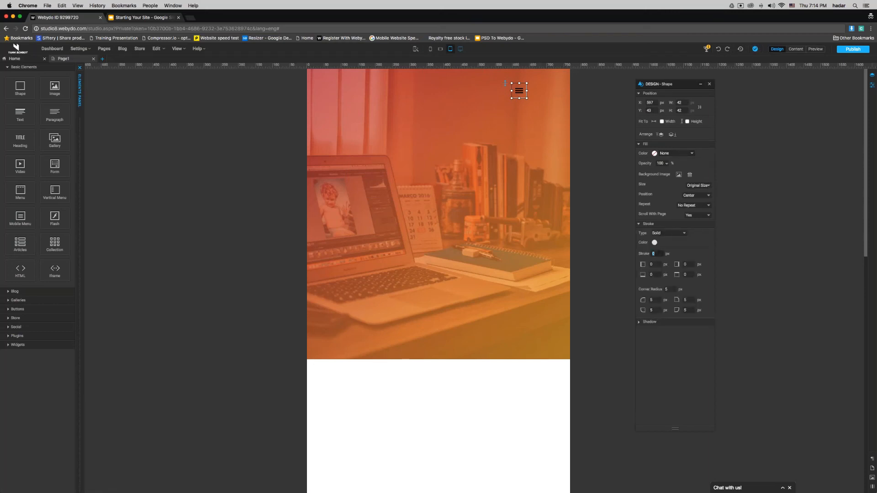
{"action": "left_click", "coordinate": [677, 292]}
{"action": "type", "text": "0"}
{"action": "left_click", "coordinate": [690, 175]}
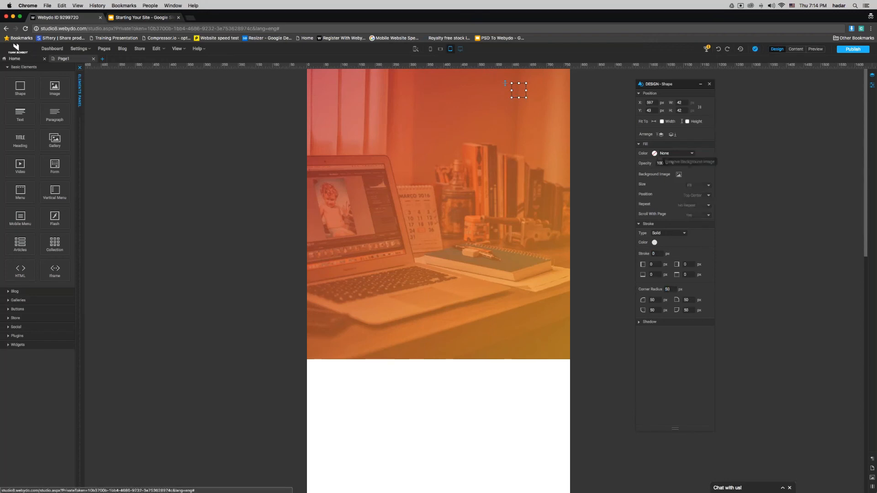
{"action": "left_click", "coordinate": [680, 175]}
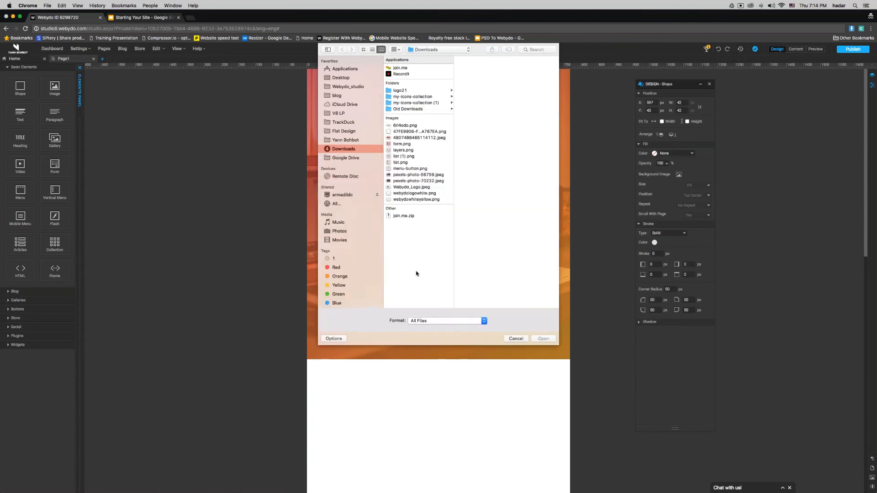
Step: Apply an image from Downloads as the round hamburger shape's background
{"action": "left_click", "coordinate": [415, 201]}
{"action": "left_click", "coordinate": [414, 194]}
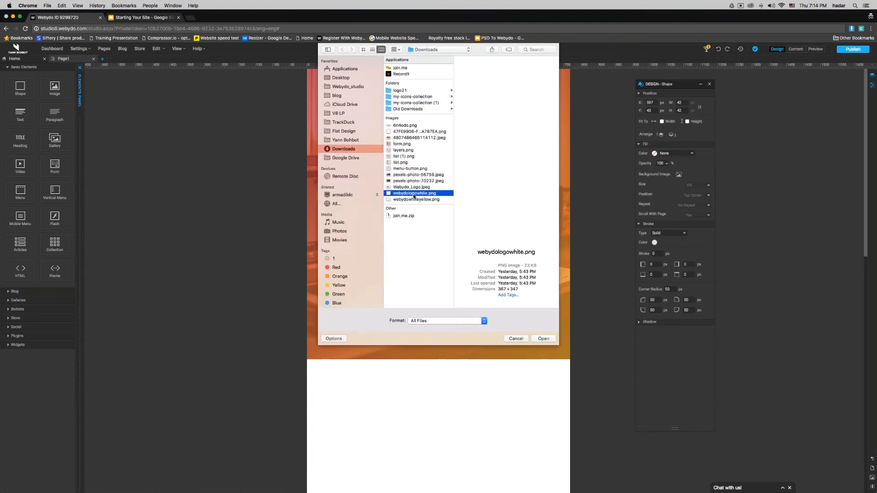
{"action": "key", "text": "Up"}
{"action": "key", "text": "Up"}
{"action": "key", "text": "Up"}
{"action": "key", "text": "Up"}
{"action": "key", "text": "Up"}
{"action": "key", "text": "Up"}
{"action": "key", "text": "Up"}
{"action": "key", "text": "Up"}
{"action": "key", "text": "Up"}
{"action": "key", "text": "Up"}
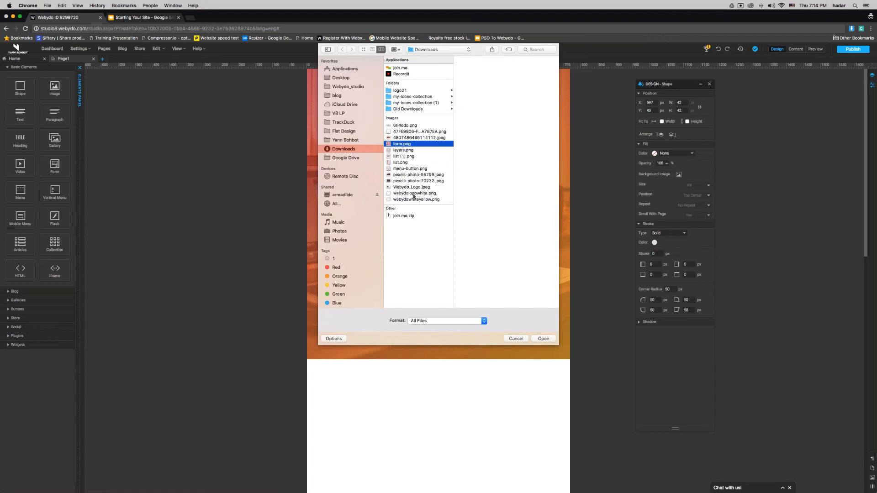
{"action": "key", "text": "Return"}
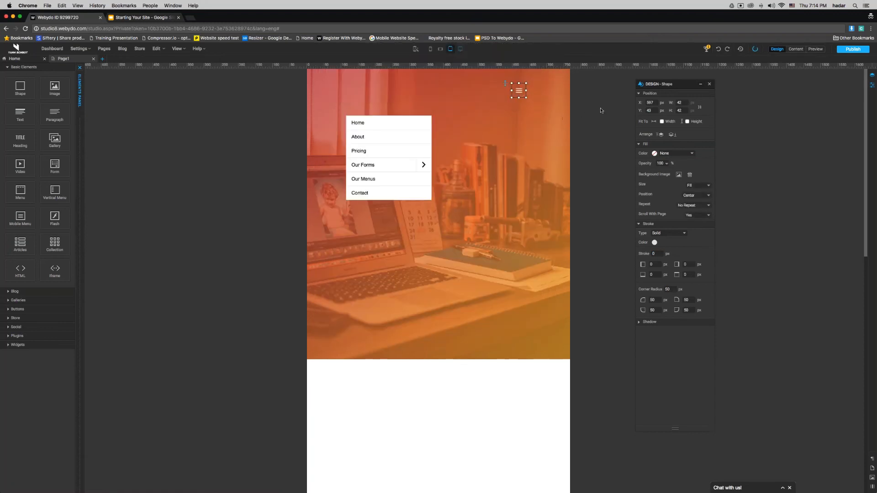
{"action": "left_click", "coordinate": [586, 114]}
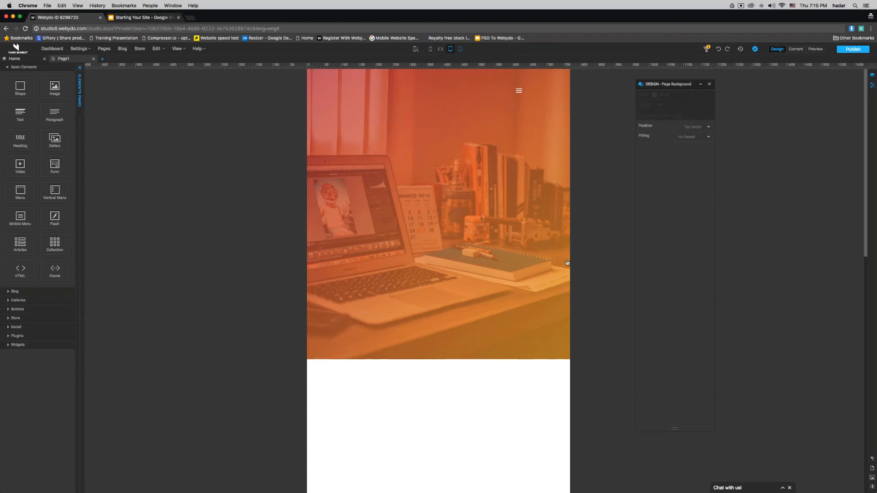
{"action": "left_click", "coordinate": [191, 17]}
Step: On flaticon.com, search 'mobile menu', then refine the search to 'menu' (517 icons)
{"action": "type", "text": "flaticon.co"}
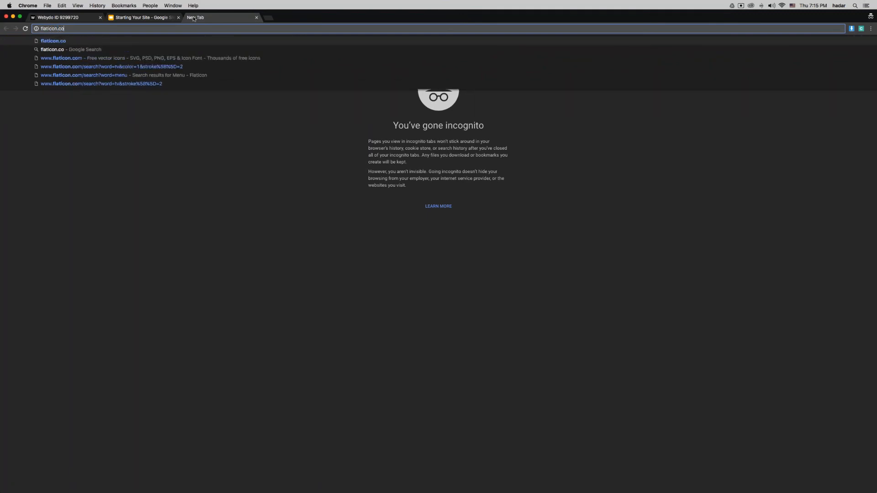
{"action": "type", "text": "m"}
{"action": "key", "text": "Return"}
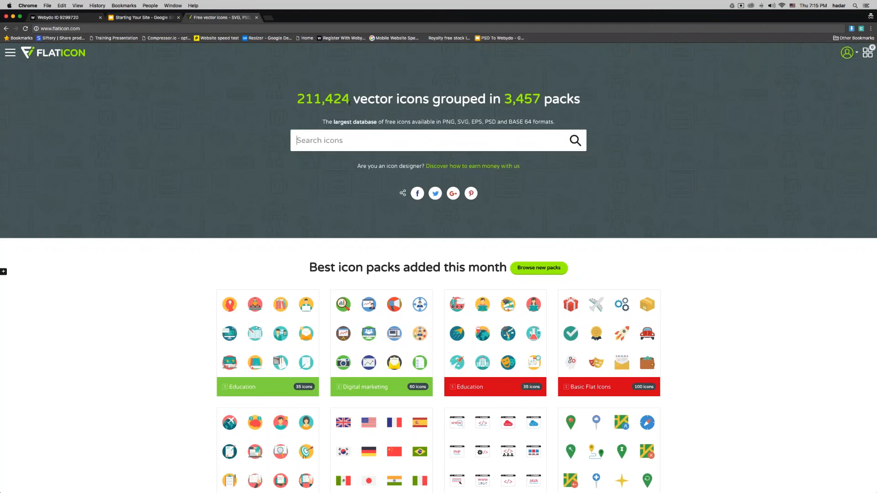
{"action": "type", "text": "mobile menu"}
{"action": "key", "text": "Return"}
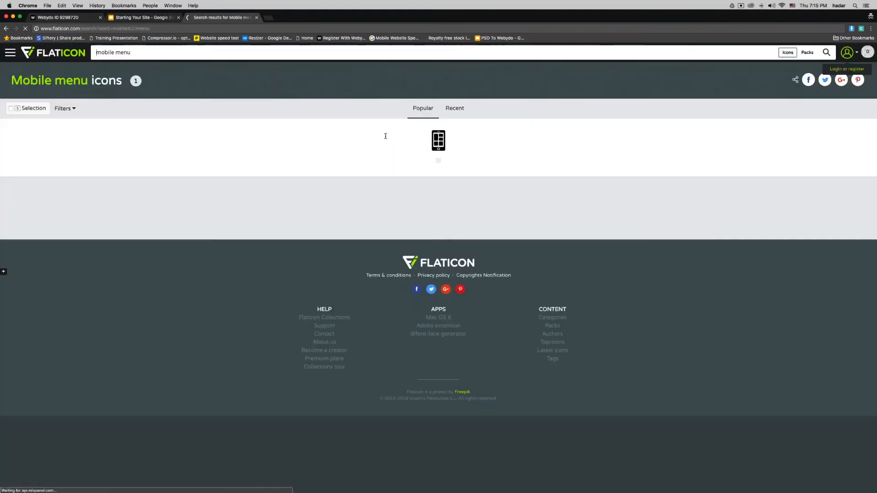
{"action": "triple_click", "coordinate": [123, 52]}
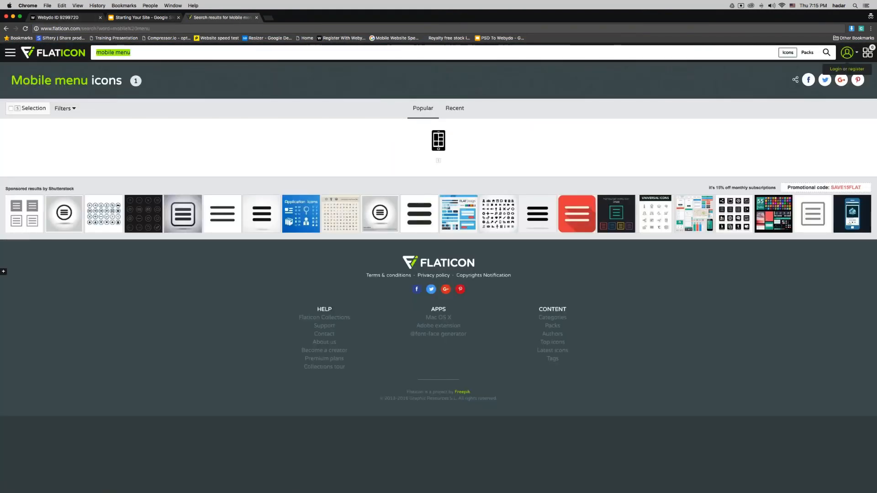
{"action": "type", "text": "menu"}
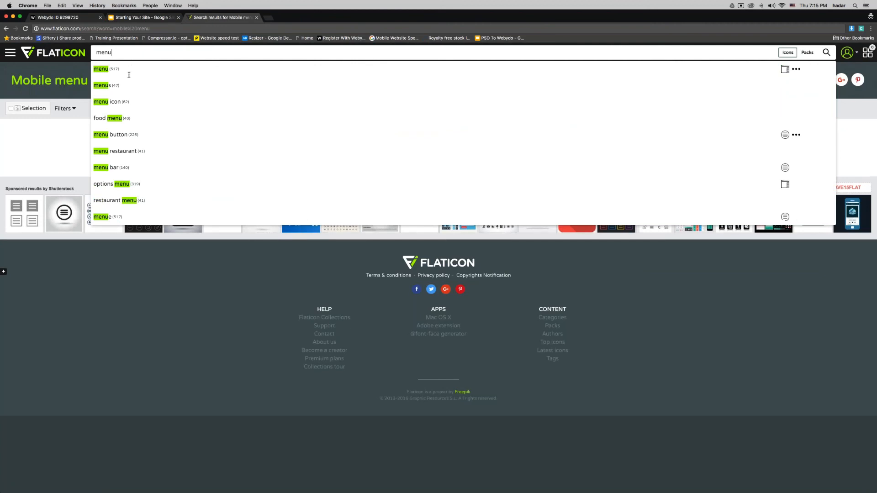
{"action": "key", "text": "Return"}
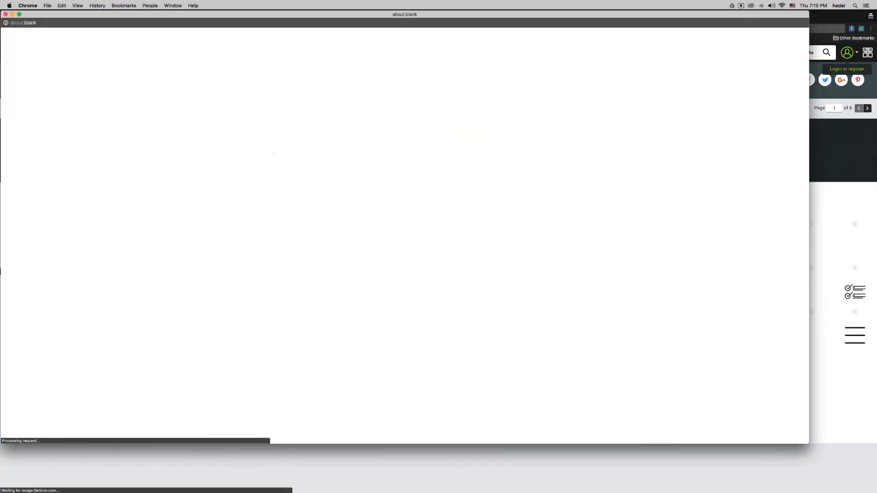
{"action": "left_click", "coordinate": [4, 14]}
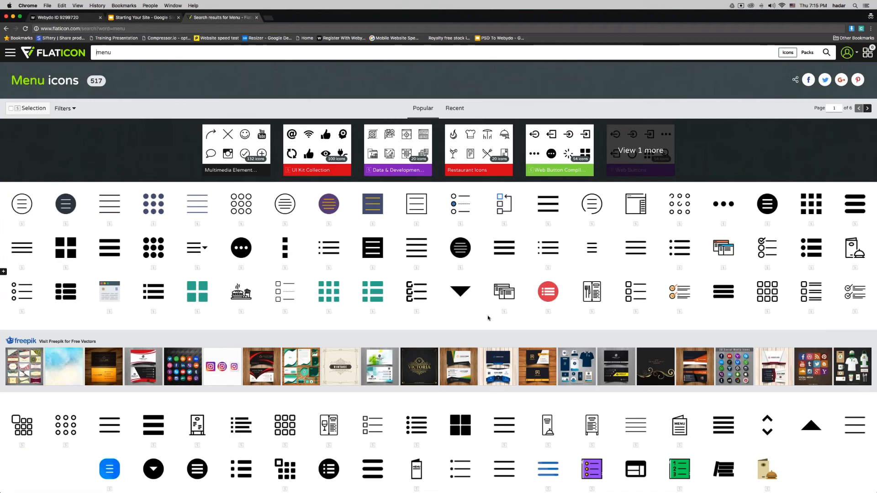
Step: Add the round hamburger icon to the Flaticon collection
{"action": "scroll", "coordinate": [487, 319], "scroll_direction": "down", "scroll_amount": 5}
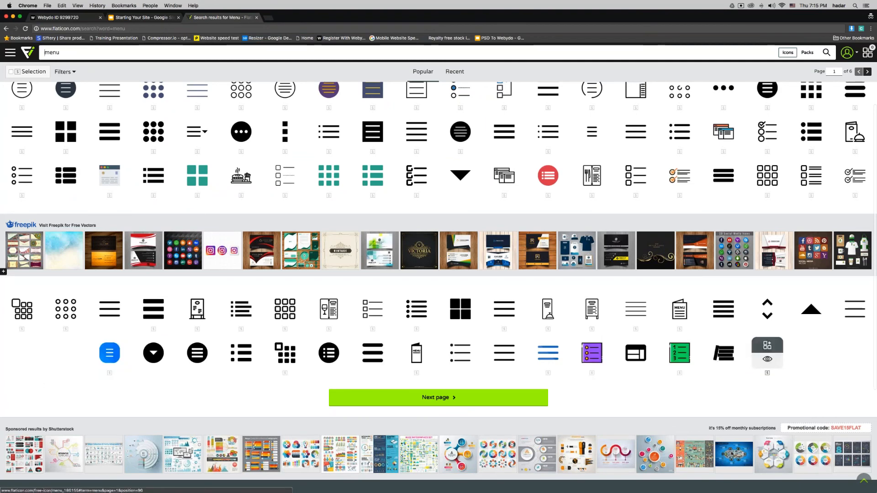
{"action": "scroll", "coordinate": [791, 331], "scroll_direction": "up", "scroll_amount": 5}
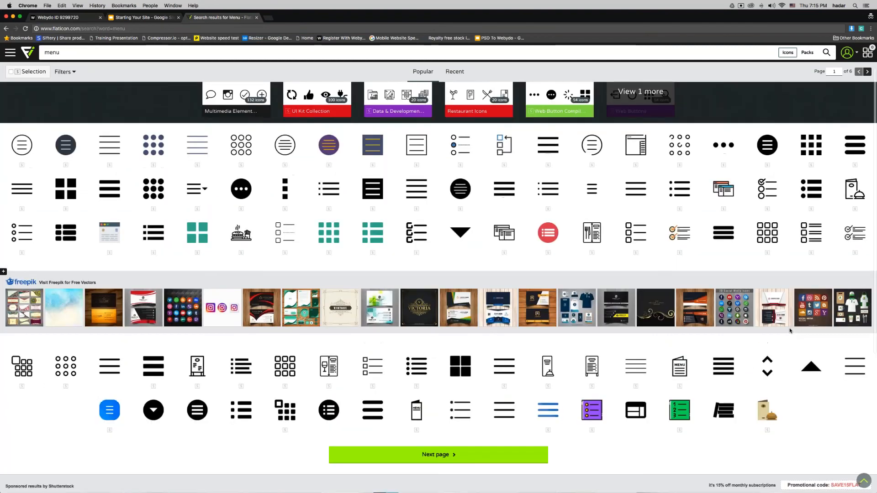
{"action": "left_click", "coordinate": [773, 197]}
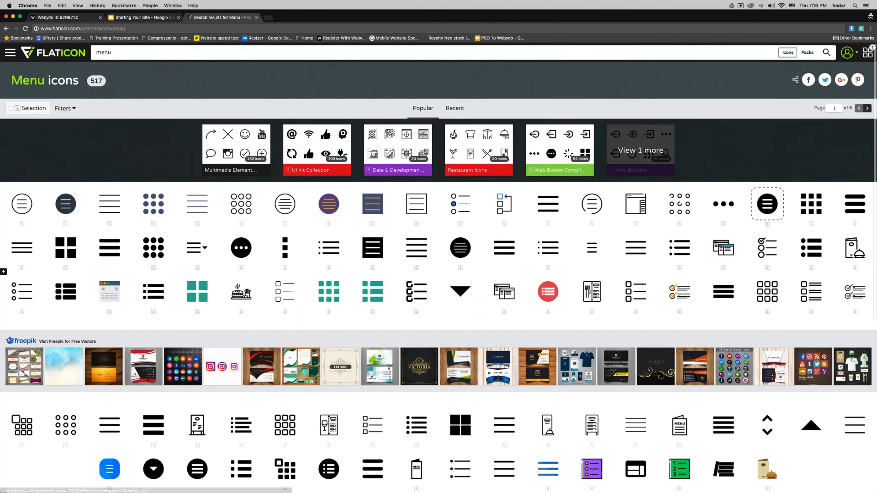
{"action": "left_click", "coordinate": [868, 52]}
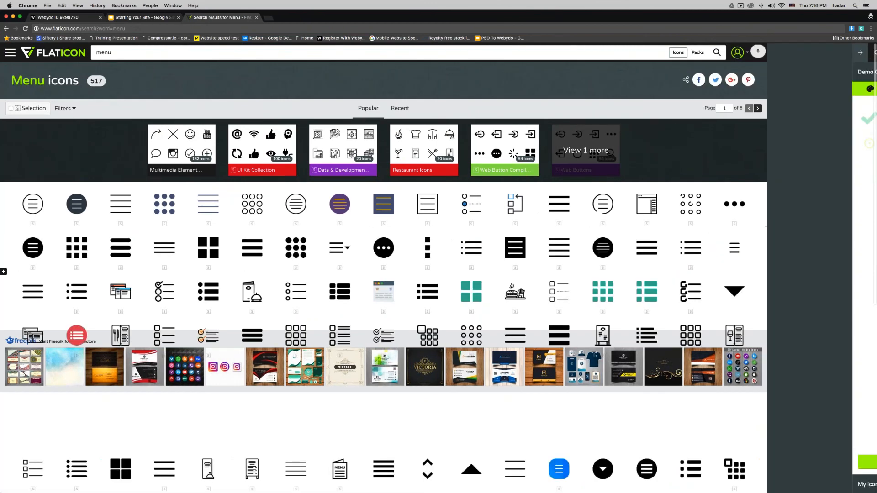
{"action": "left_click", "coordinate": [761, 71]}
Step: Download the collection as a 64 px PNG using the free download option
{"action": "left_click", "coordinate": [785, 89]}
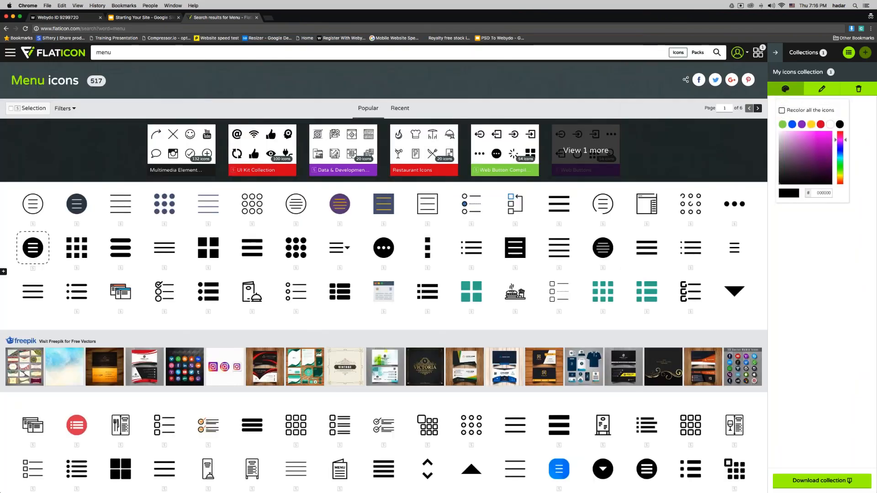
{"action": "left_click", "coordinate": [809, 481]}
{"action": "left_click", "coordinate": [823, 121]}
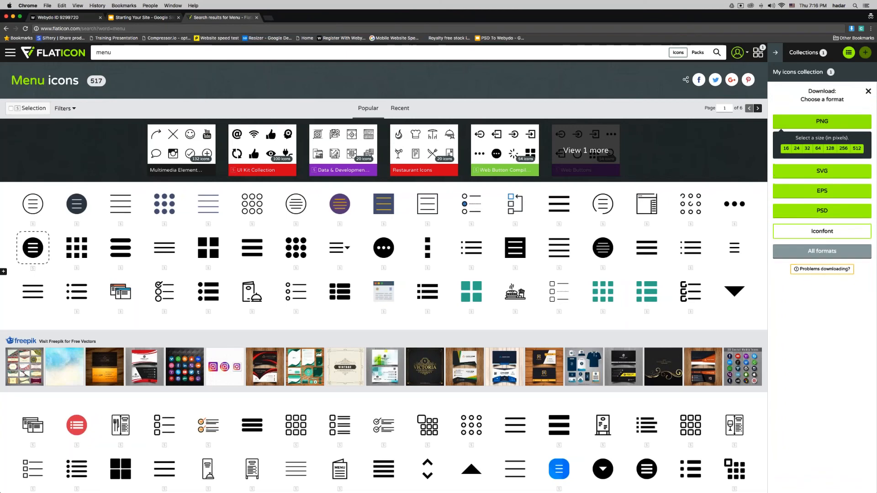
{"action": "left_click", "coordinate": [818, 149]}
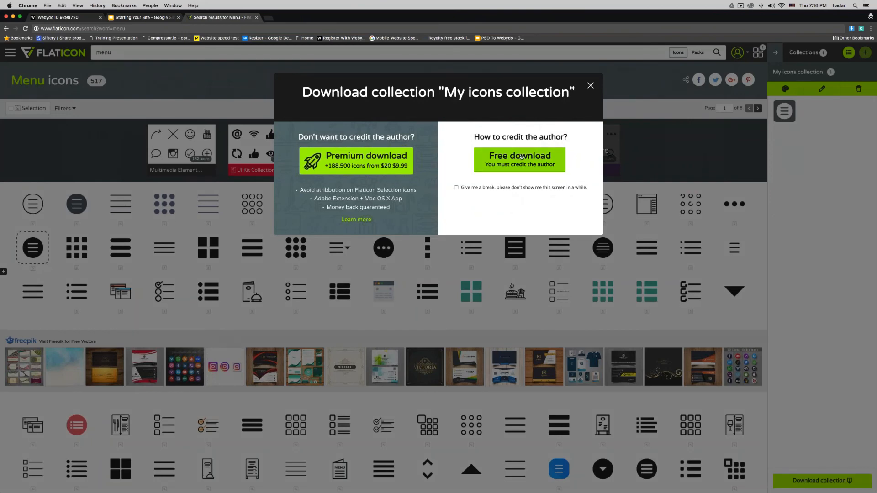
{"action": "left_click", "coordinate": [522, 155]}
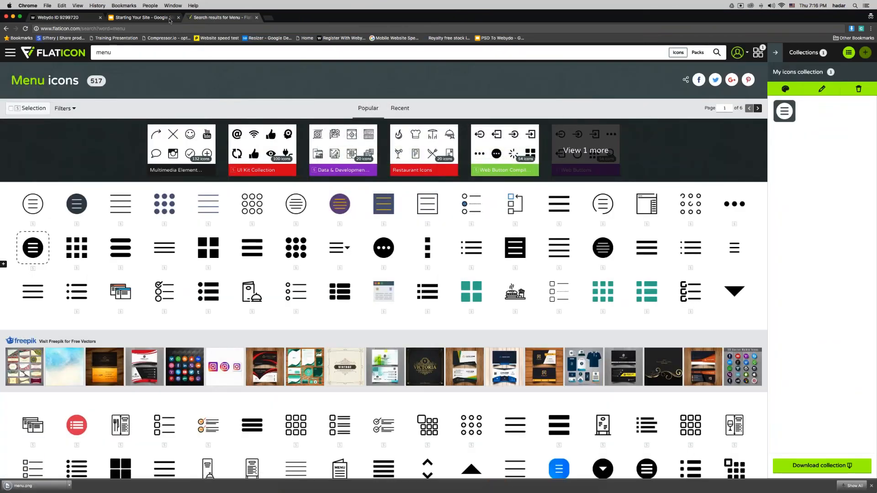
Step: Load menu.png from Downloads as the hamburger shape's background image
{"action": "left_click", "coordinate": [77, 20]}
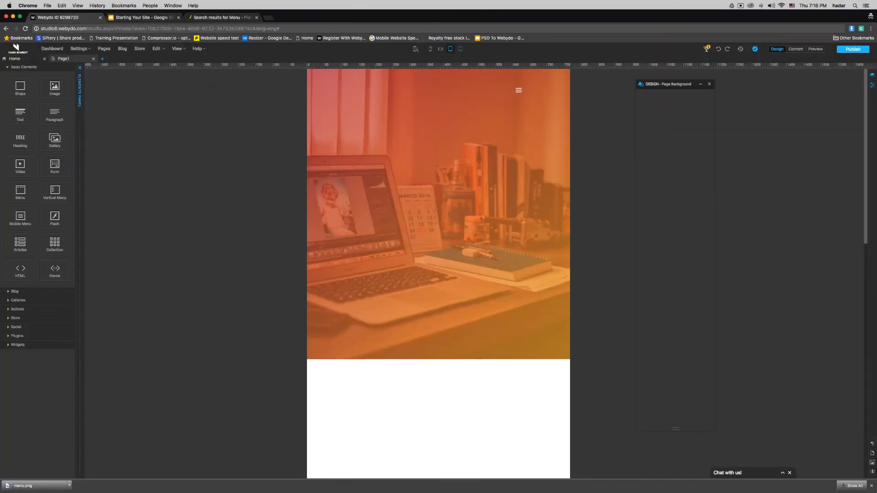
{"action": "left_click", "coordinate": [519, 90]}
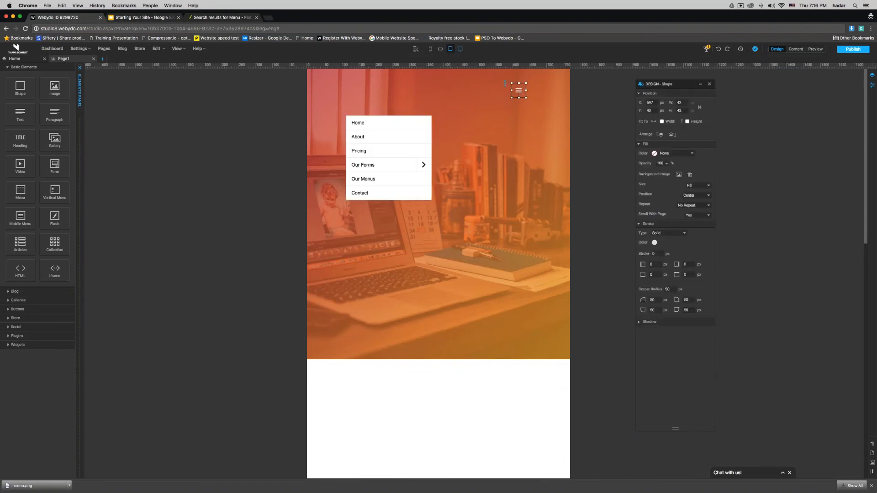
{"action": "left_click", "coordinate": [678, 175]}
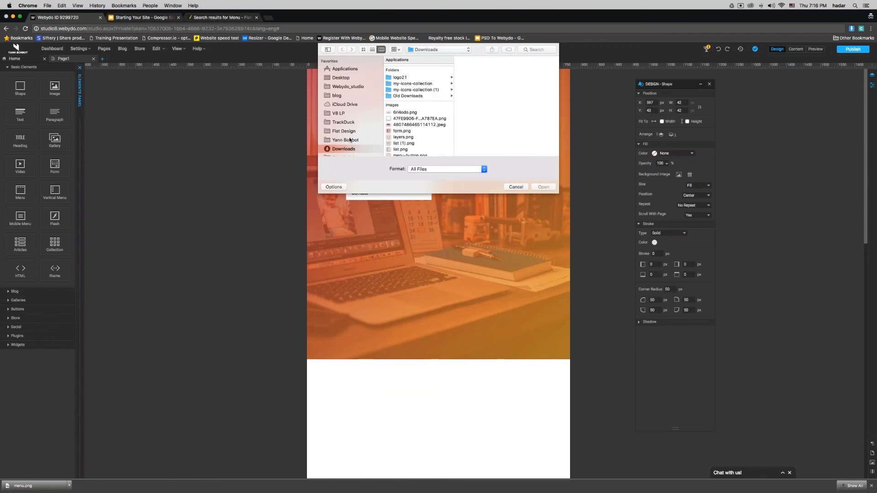
{"action": "scroll", "coordinate": [416, 146], "scroll_direction": "down", "scroll_amount": 5}
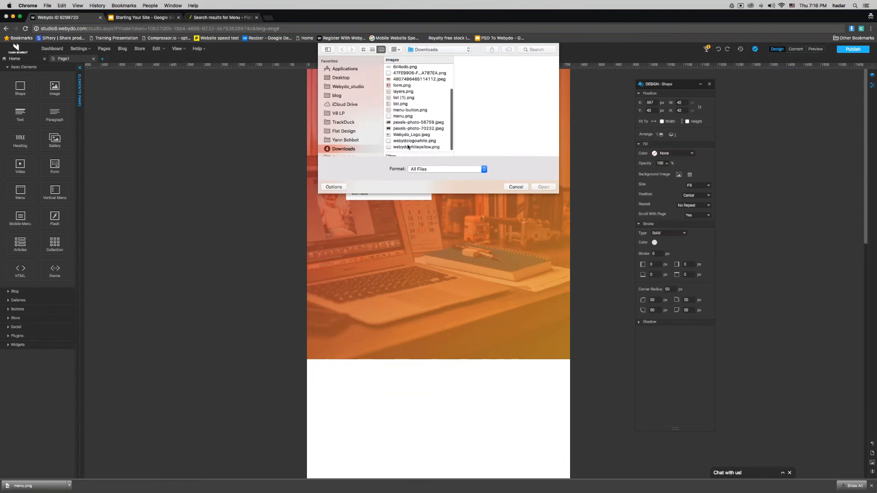
{"action": "scroll", "coordinate": [408, 147], "scroll_direction": "down", "scroll_amount": 2}
{"action": "left_click", "coordinate": [411, 131]}
{"action": "key", "text": "Up"}
{"action": "key", "text": "Up"}
{"action": "key", "text": "Up"}
{"action": "key", "text": "Up"}
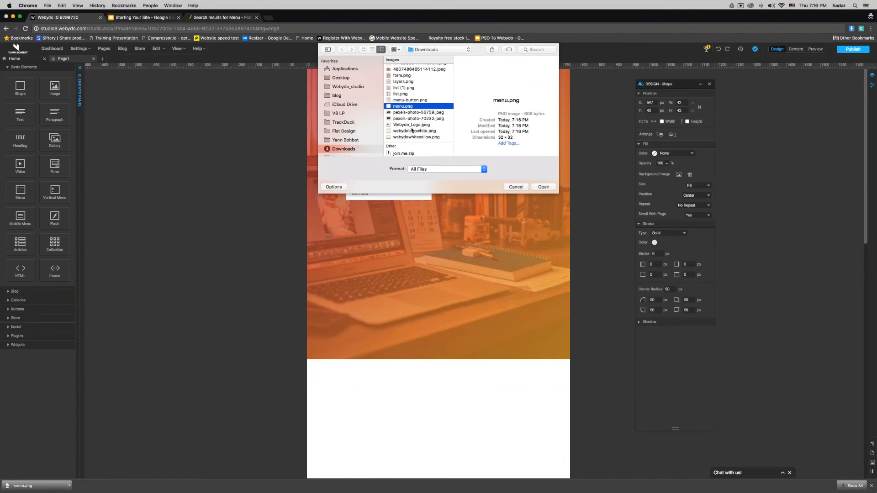
{"action": "key", "text": "Up"}
{"action": "key", "text": "Down"}
{"action": "key", "text": "Up"}
{"action": "key", "text": "Down"}
{"action": "key", "text": "Return"}
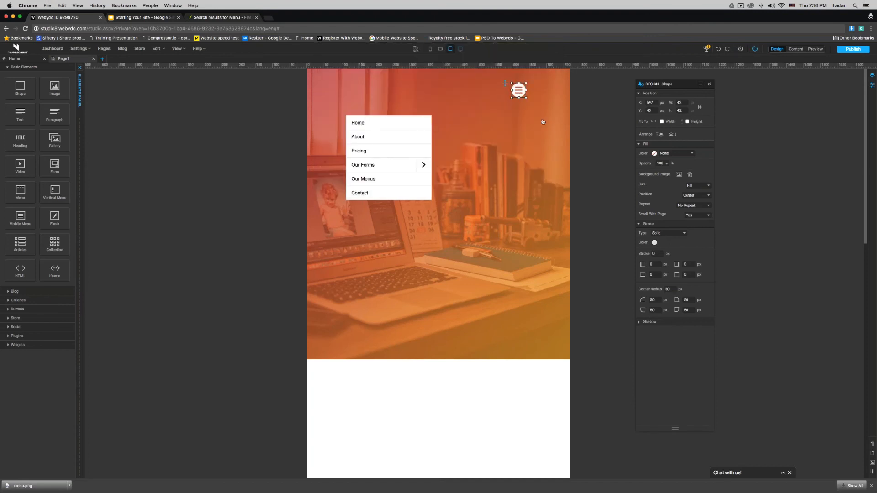
Step: Adjust the background image size, trying Fit and then Original Size
{"action": "left_click", "coordinate": [703, 186]}
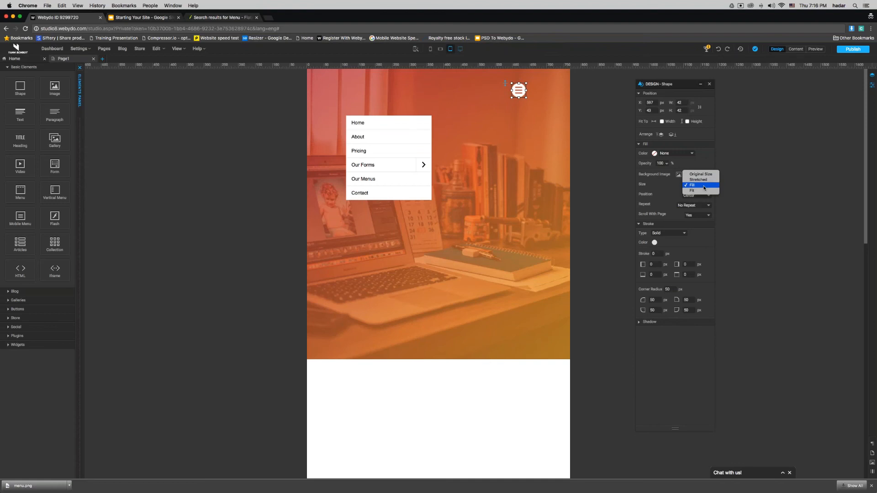
{"action": "left_click", "coordinate": [702, 190]}
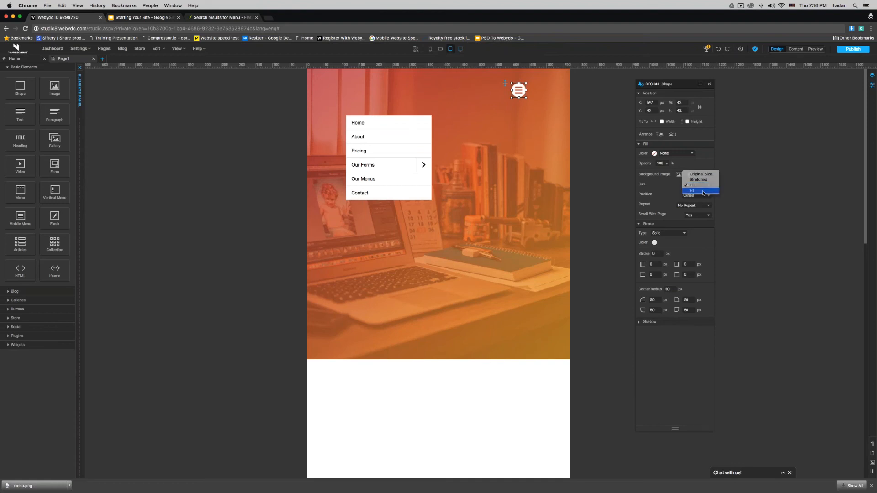
{"action": "left_click", "coordinate": [702, 185]}
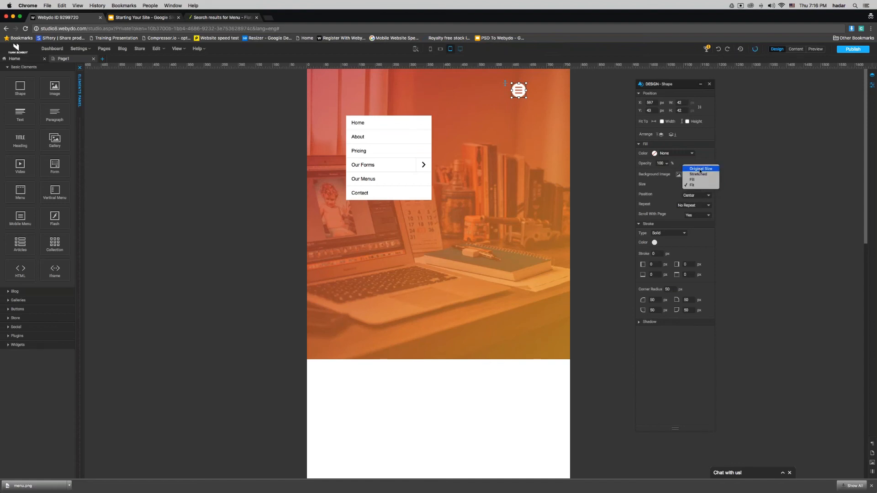
{"action": "left_click", "coordinate": [704, 169]}
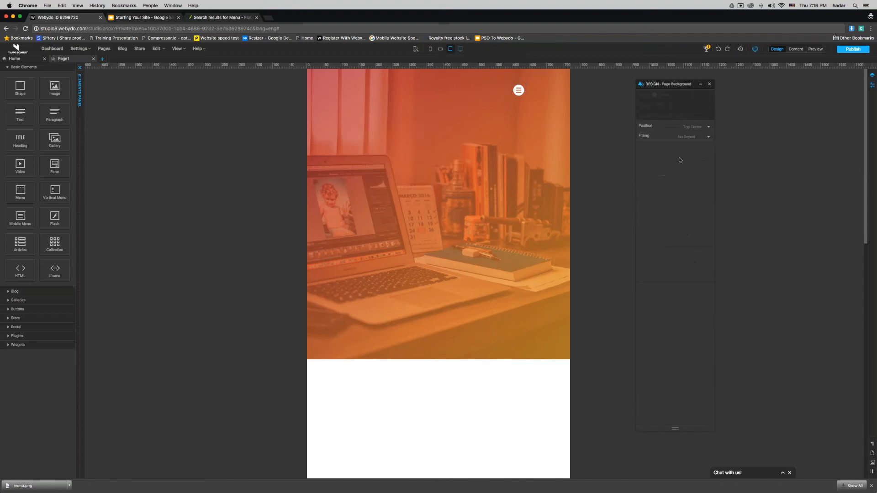
Step: Move the hamburger icon to the top-right edge and stretch its dropdown to full page width
{"action": "left_click_drag", "start_coordinate": [520, 90], "coordinate": [566, 90]}
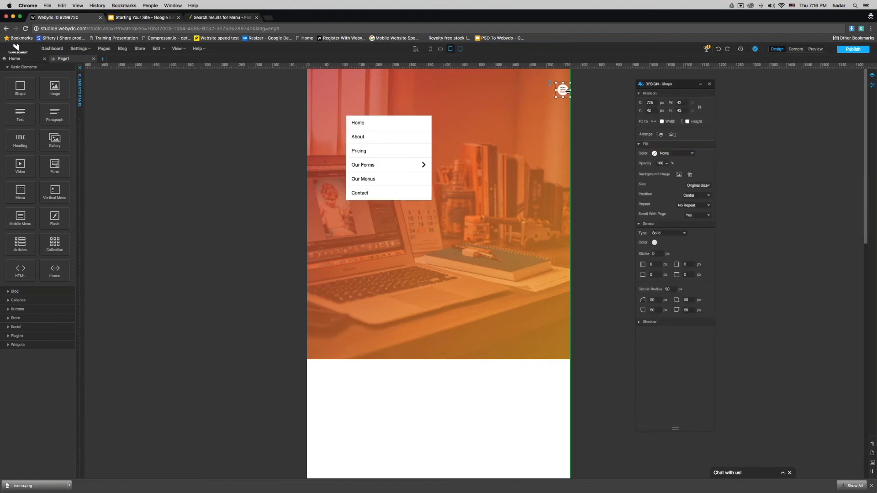
{"action": "left_click", "coordinate": [550, 97]}
{"action": "left_click", "coordinate": [562, 90]}
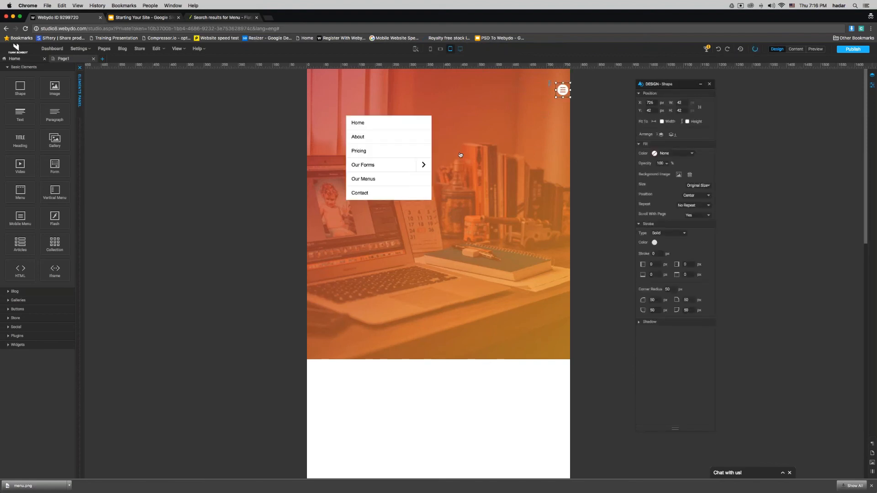
{"action": "left_click_drag", "start_coordinate": [432, 159], "coordinate": [571, 160]}
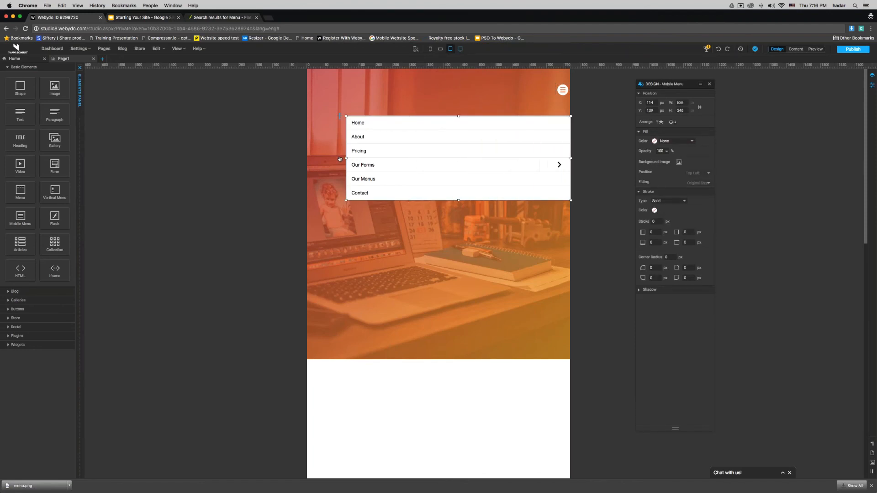
{"action": "left_click_drag", "start_coordinate": [340, 159], "coordinate": [299, 159]}
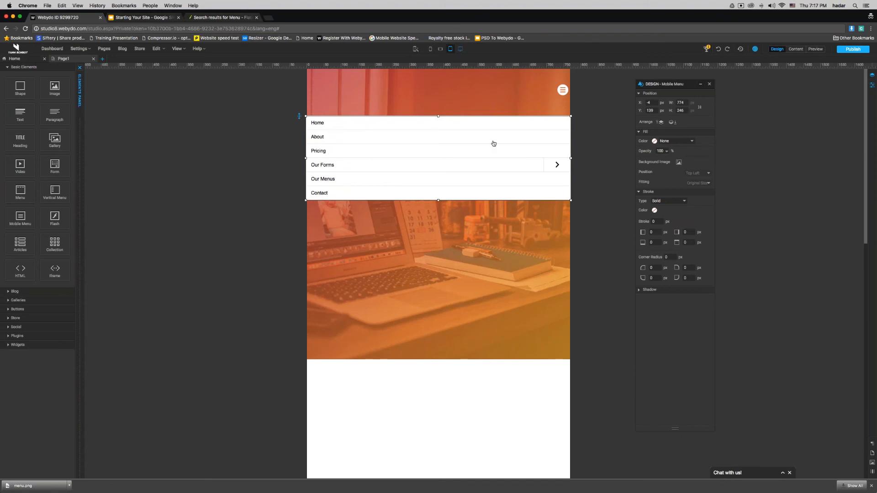
Step: Give the mobile menu items a red (C03546) to orange gradient fill
{"action": "double_click", "coordinate": [495, 125]}
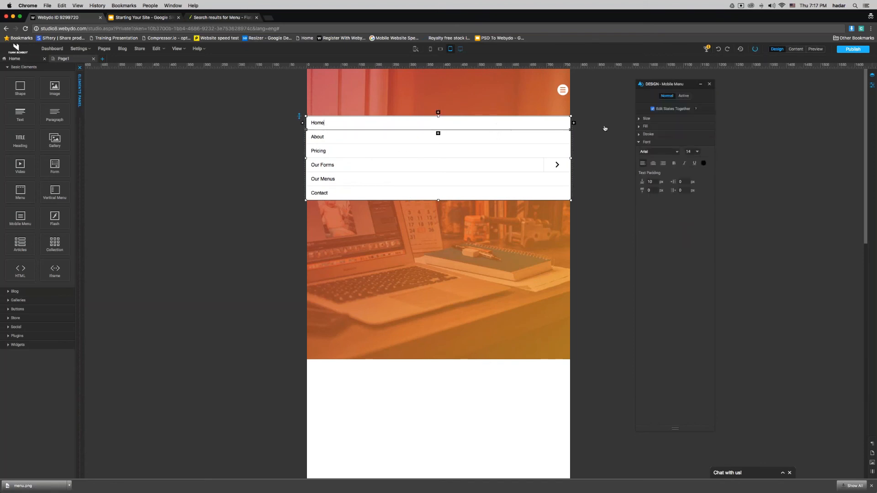
{"action": "left_click", "coordinate": [645, 127]}
{"action": "left_click", "coordinate": [670, 136]}
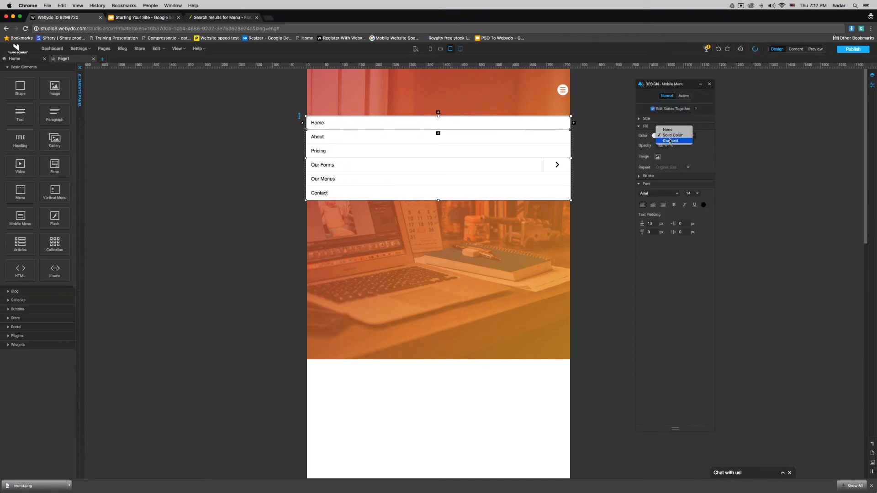
{"action": "left_click", "coordinate": [670, 141]}
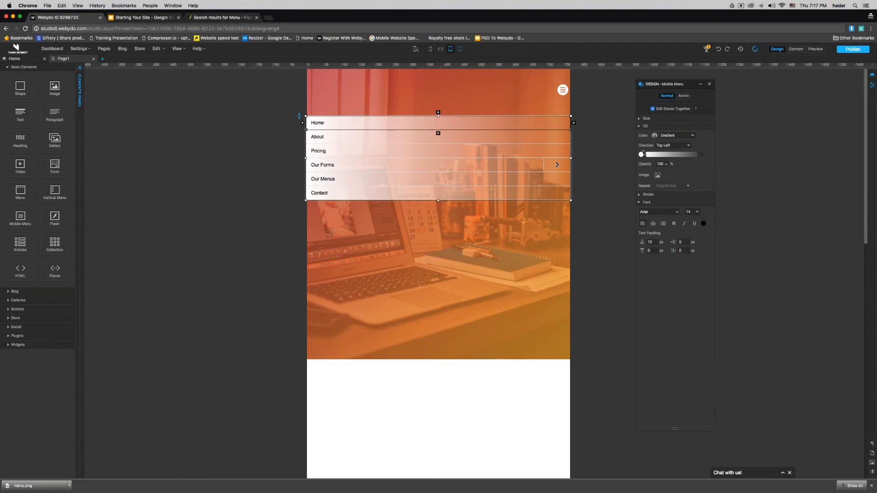
{"action": "left_click", "coordinate": [642, 154]}
{"action": "left_click", "coordinate": [405, 244]}
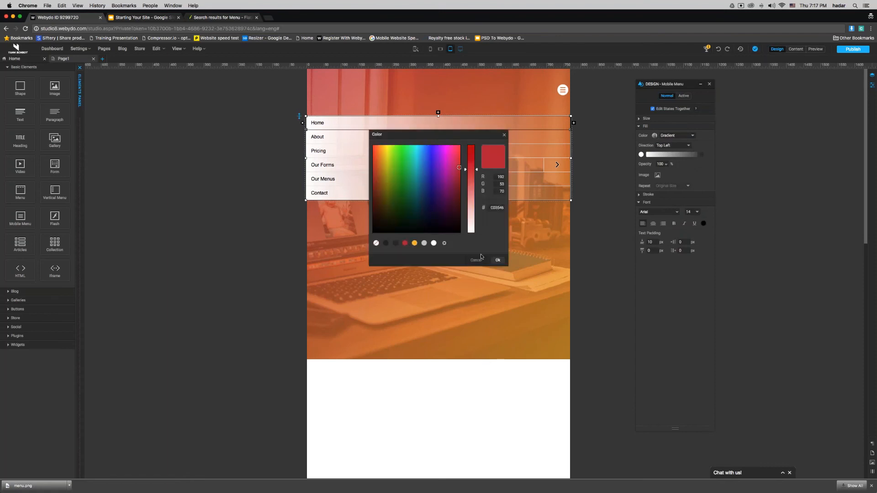
{"action": "left_click", "coordinate": [498, 261]}
{"action": "left_click", "coordinate": [701, 154]}
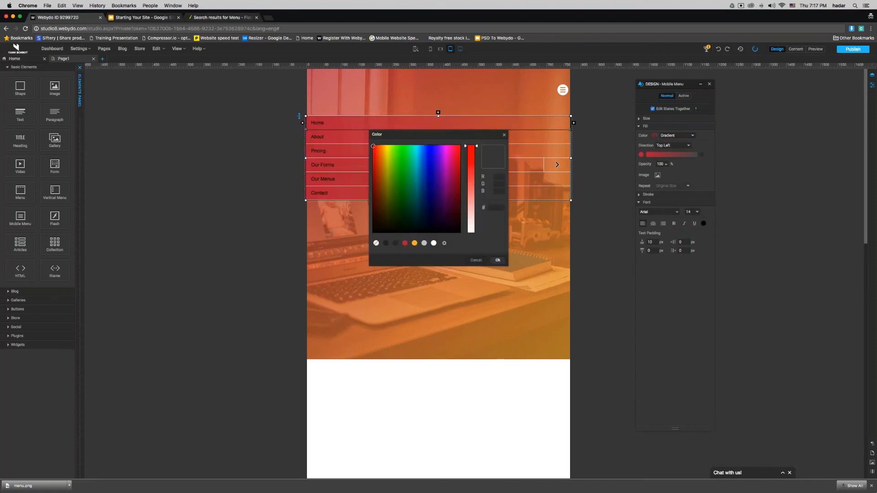
{"action": "left_click", "coordinate": [434, 243]}
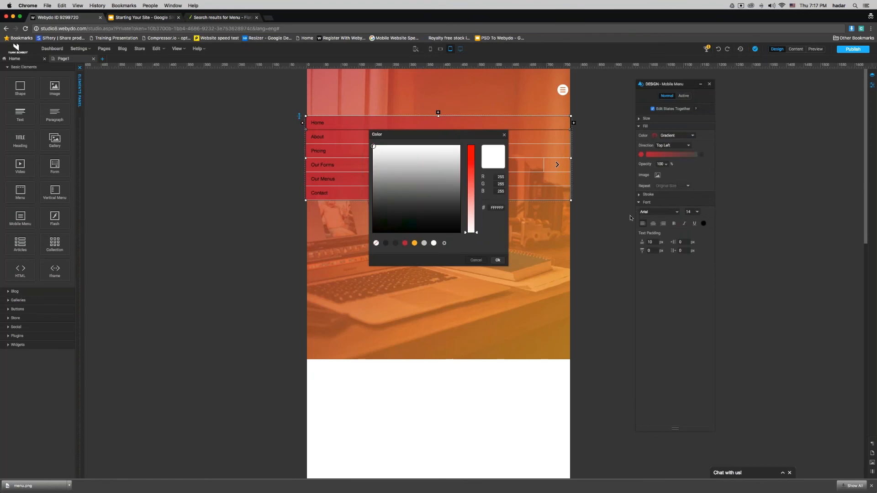
{"action": "left_click", "coordinate": [415, 243]}
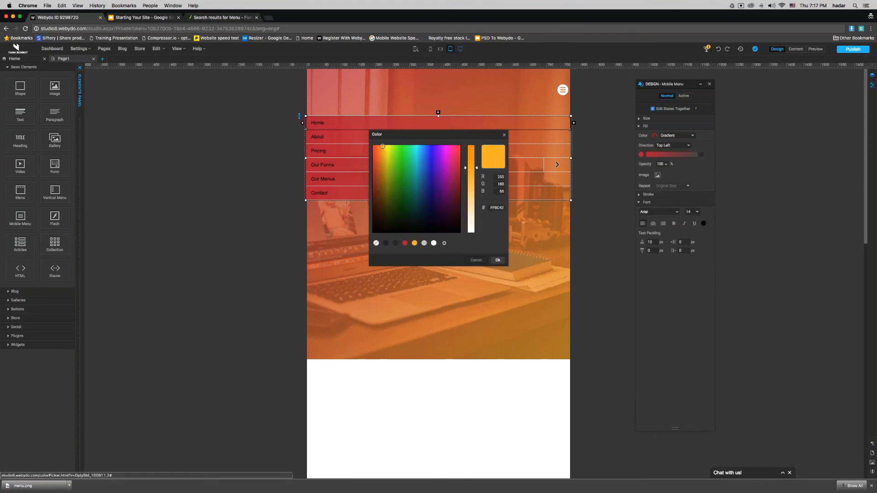
{"action": "left_click", "coordinate": [498, 260]}
Step: Set the menu item text to white Varela Round and expand the Our Forms submenu
{"action": "left_click", "coordinate": [659, 212]}
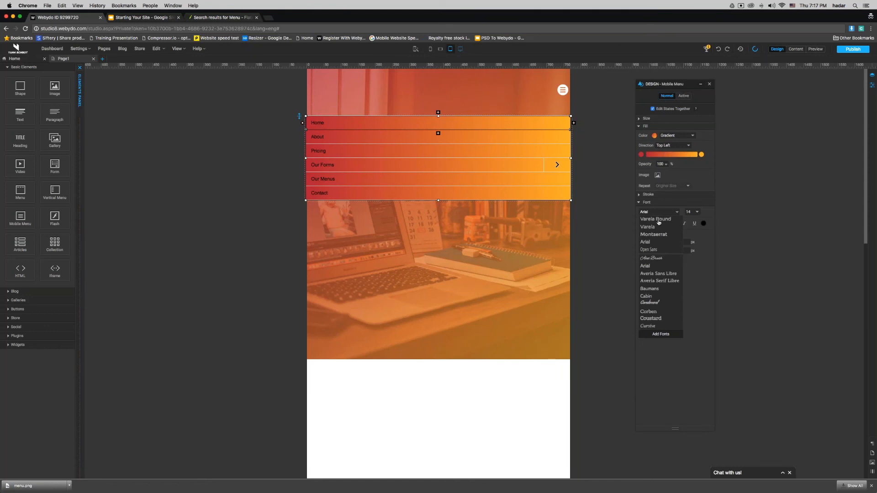
{"action": "left_click", "coordinate": [658, 220]}
{"action": "left_click", "coordinate": [704, 223]}
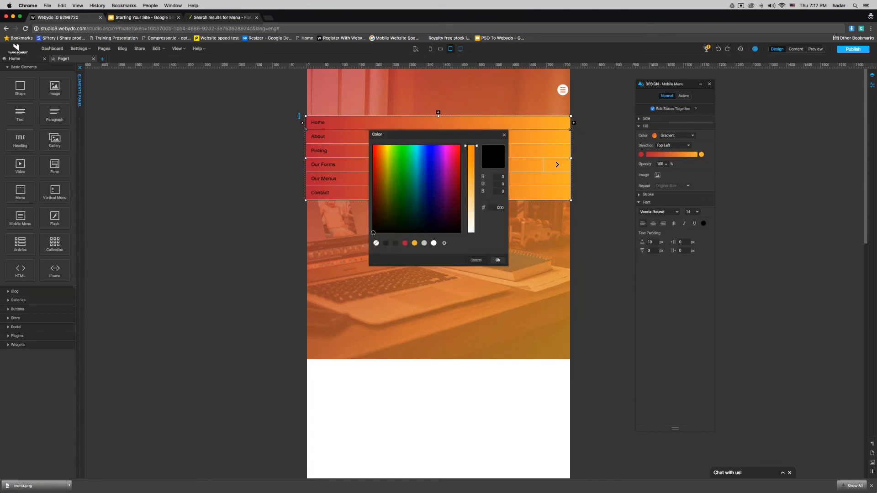
{"action": "left_click", "coordinate": [434, 243]}
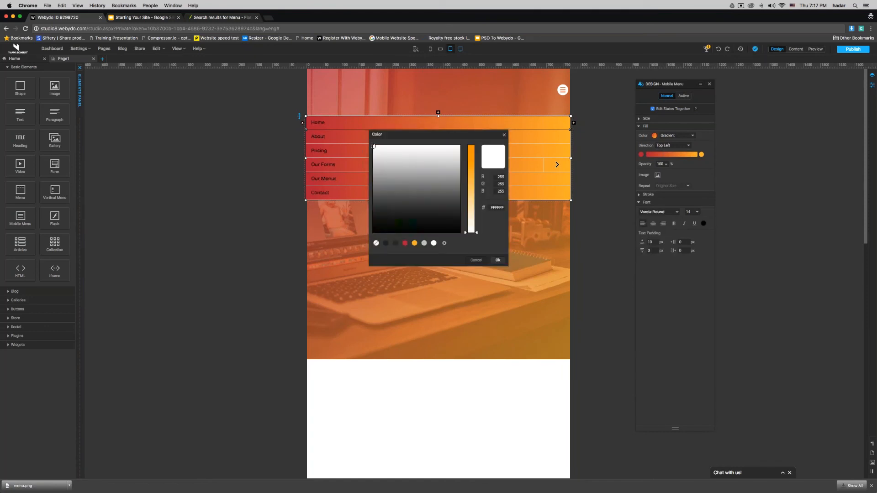
{"action": "left_click", "coordinate": [498, 261]}
{"action": "left_click", "coordinate": [562, 162]}
{"action": "left_click", "coordinate": [563, 162]}
Step: Give the Invision sub-item the same red-to-orange gradient fill
{"action": "left_click", "coordinate": [373, 178]}
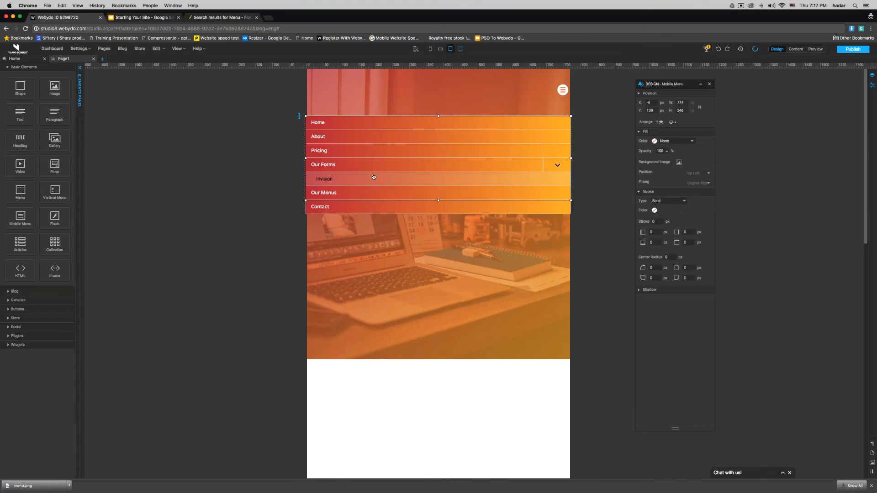
{"action": "left_click", "coordinate": [381, 176]}
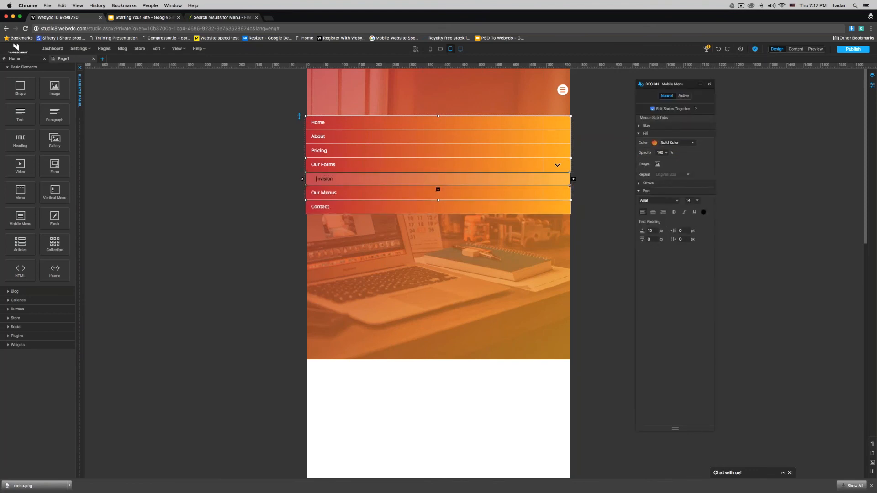
{"action": "left_click", "coordinate": [677, 143]}
{"action": "left_click", "coordinate": [668, 150]}
{"action": "left_click", "coordinate": [654, 161]}
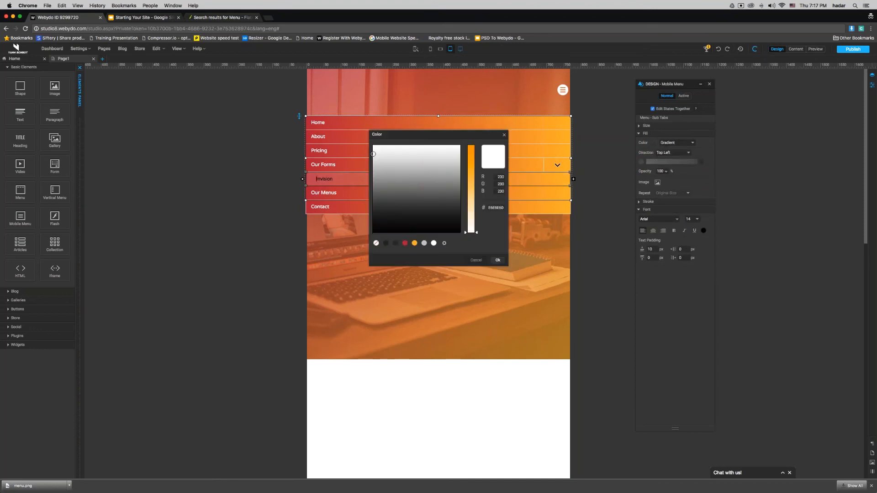
{"action": "left_click", "coordinate": [405, 243]}
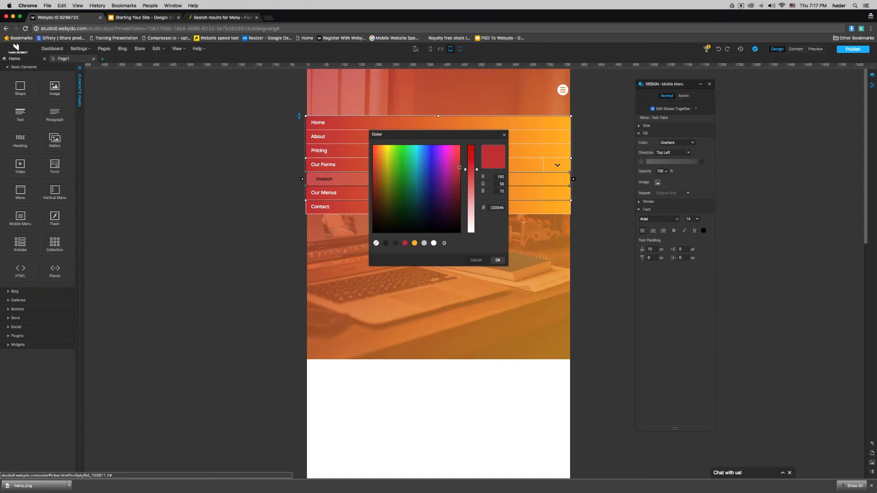
{"action": "left_click", "coordinate": [498, 260]}
{"action": "left_click", "coordinate": [702, 162]}
{"action": "left_click", "coordinate": [414, 243]}
{"action": "left_click", "coordinate": [498, 261]}
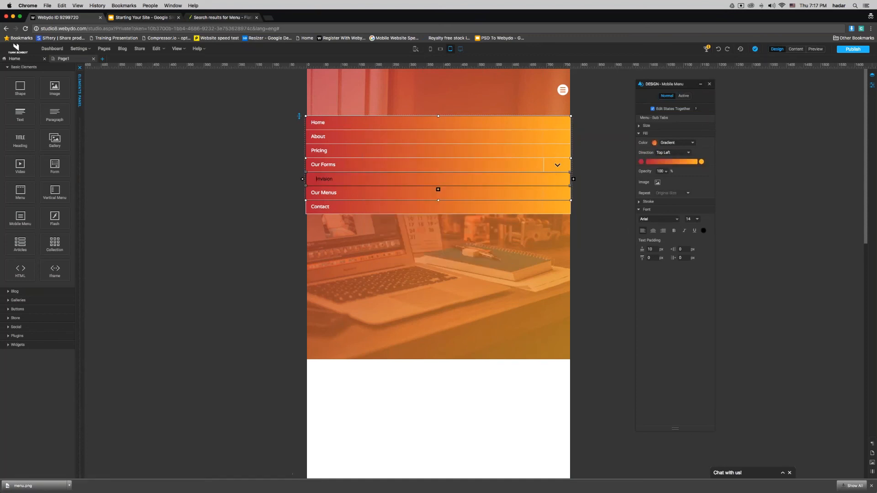
Step: Set the Invision sub-item text to white Varela Round
{"action": "left_click", "coordinate": [658, 219]}
{"action": "left_click", "coordinate": [670, 230]}
{"action": "left_click", "coordinate": [704, 230]}
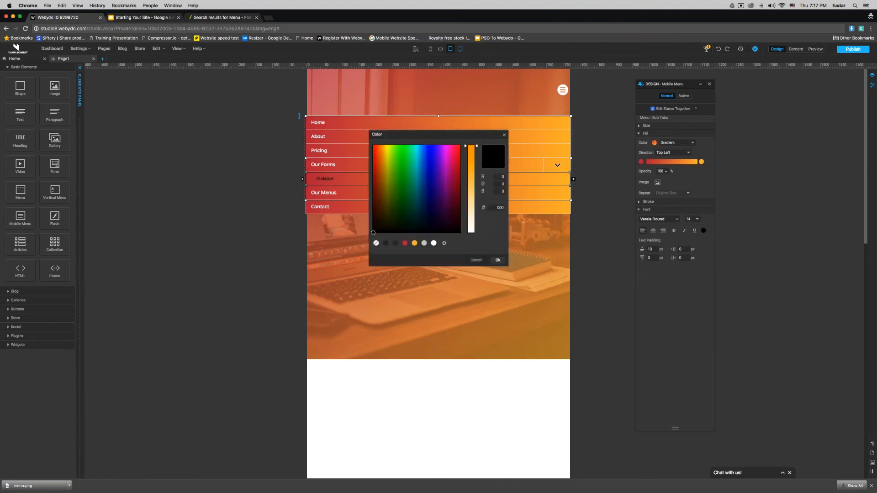
{"action": "left_click", "coordinate": [431, 241]}
{"action": "left_click", "coordinate": [498, 261]}
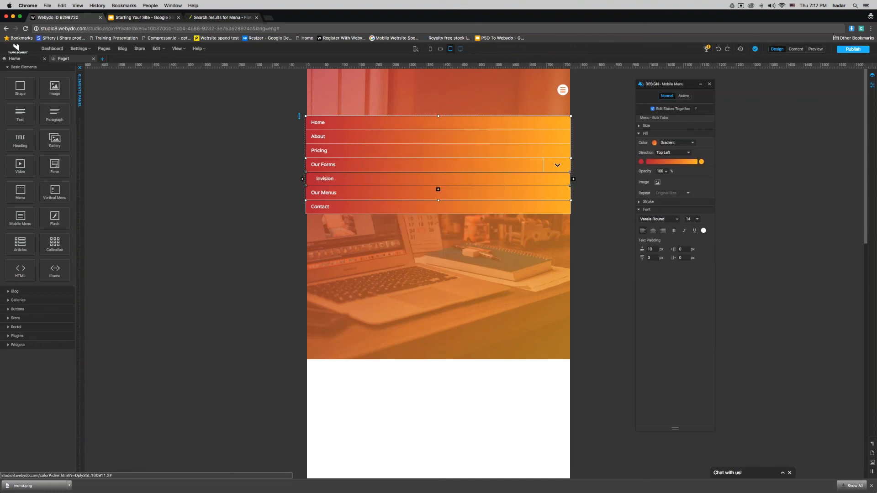
Step: Check the styled mobile menu and Our Forms submenu, then advance the lesson slides
{"action": "left_click", "coordinate": [214, 292]}
{"action": "left_click", "coordinate": [563, 90]}
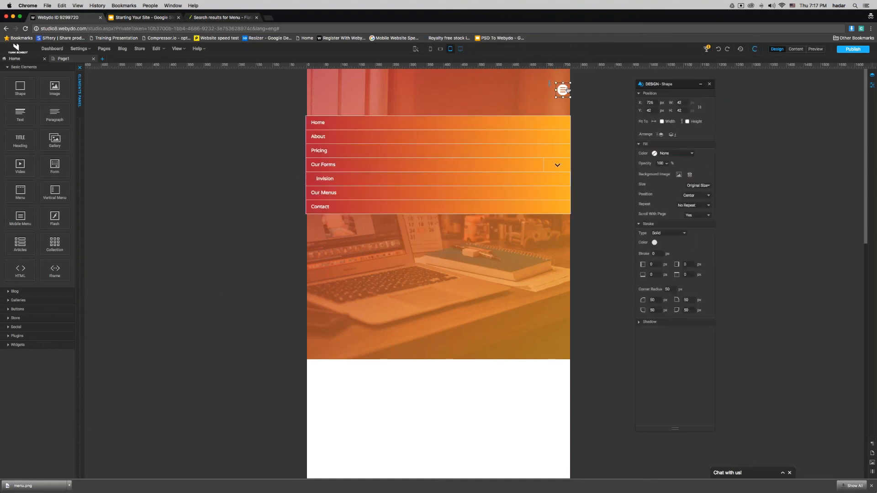
{"action": "left_click", "coordinate": [555, 164]}
{"action": "left_click", "coordinate": [557, 165]}
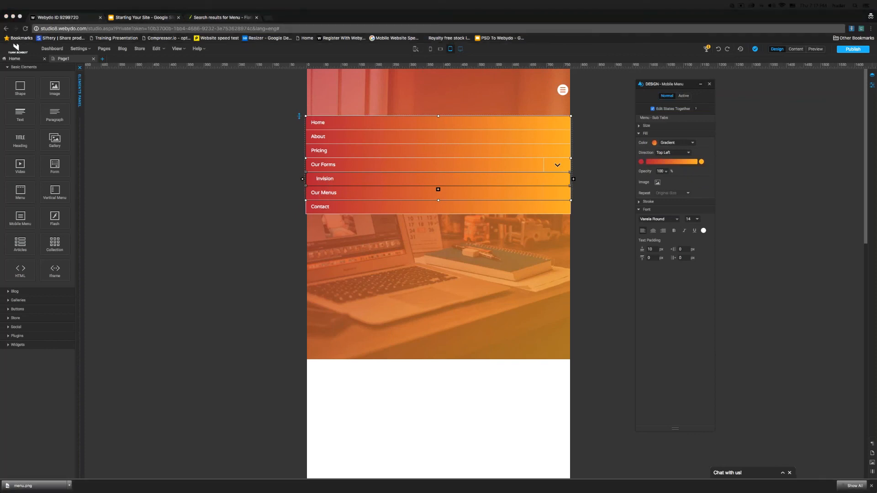
{"action": "left_click", "coordinate": [177, 255]}
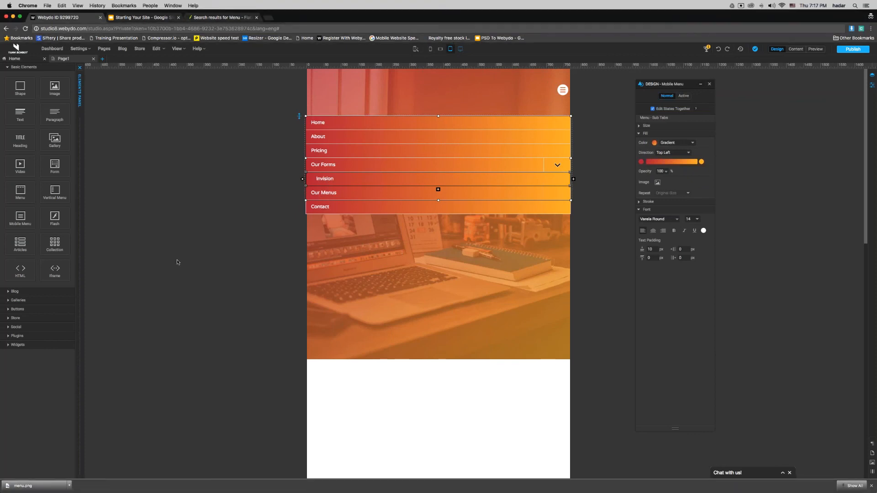
{"action": "left_click", "coordinate": [142, 17]}
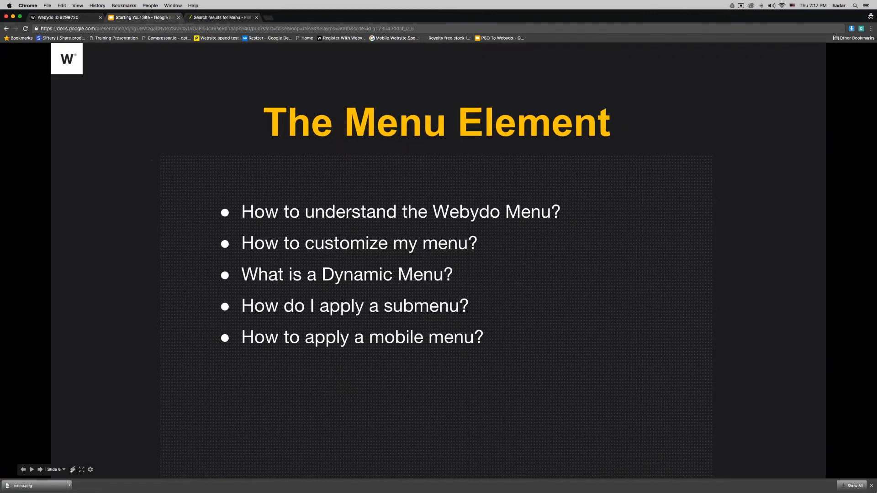
{"action": "key", "text": "Right"}
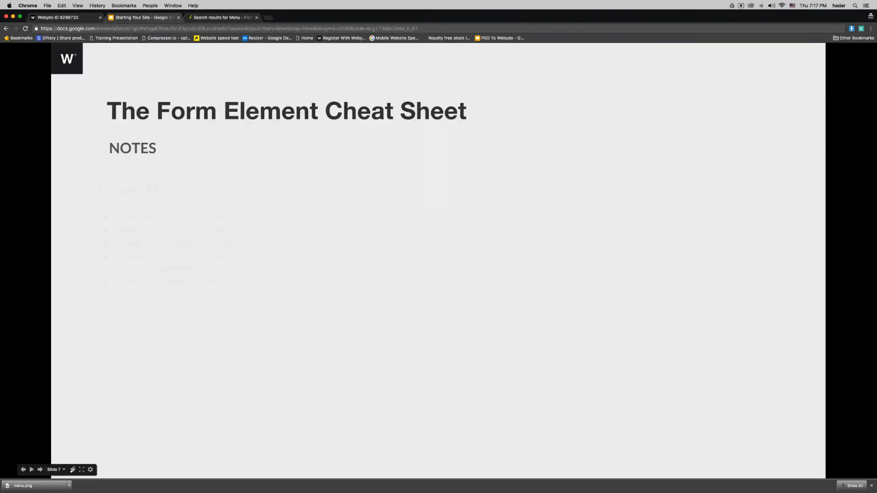
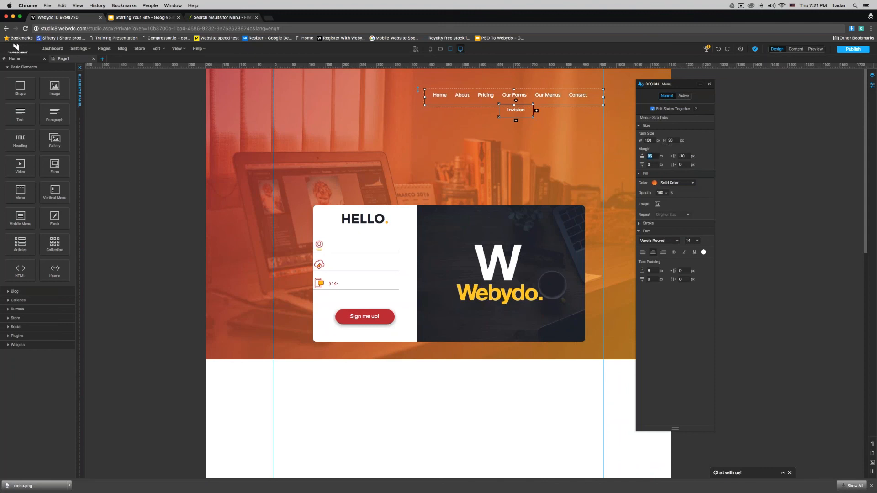
Step: Enter 10 px as the Invision submenu's top margin in the Design panel
{"action": "type", "text": "10"}
{"action": "type", "text": "50"}
{"action": "left_click_drag", "start_coordinate": [653, 156], "coordinate": [639, 156]}
{"action": "type", "text": "10"}
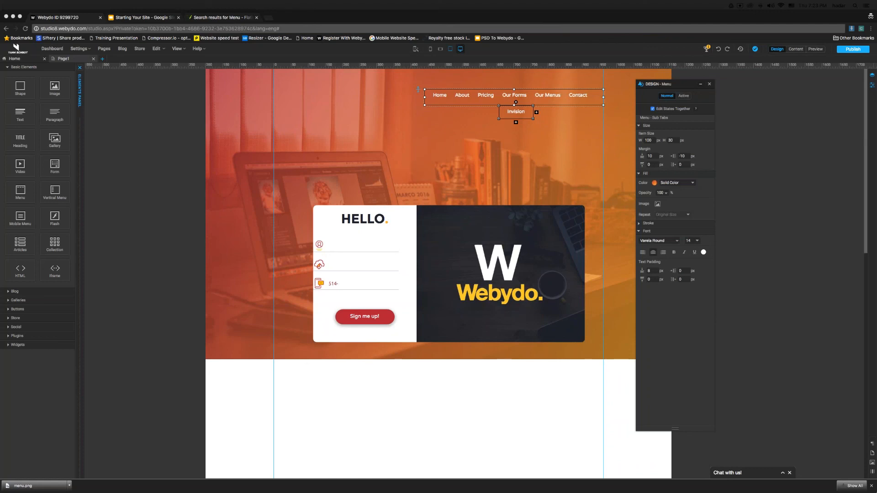
Step: Reload the Webydo editor from the browser address bar
{"action": "left_click", "coordinate": [493, 113]}
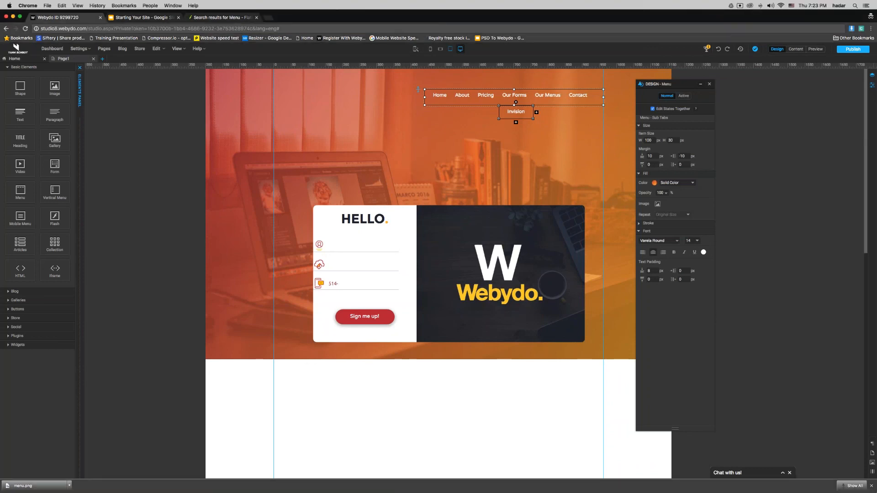
{"action": "left_click", "coordinate": [315, 32]}
{"action": "key", "text": "Return"}
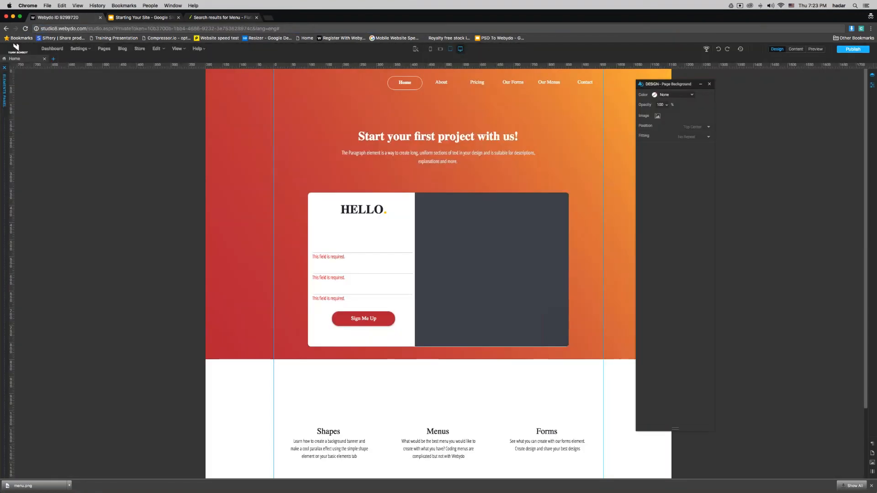
Step: Close Pages & Navigation and drag the top menu lower and further left
{"action": "left_click", "coordinate": [54, 59]}
{"action": "scroll", "coordinate": [378, 202], "scroll_direction": "down", "scroll_amount": 5}
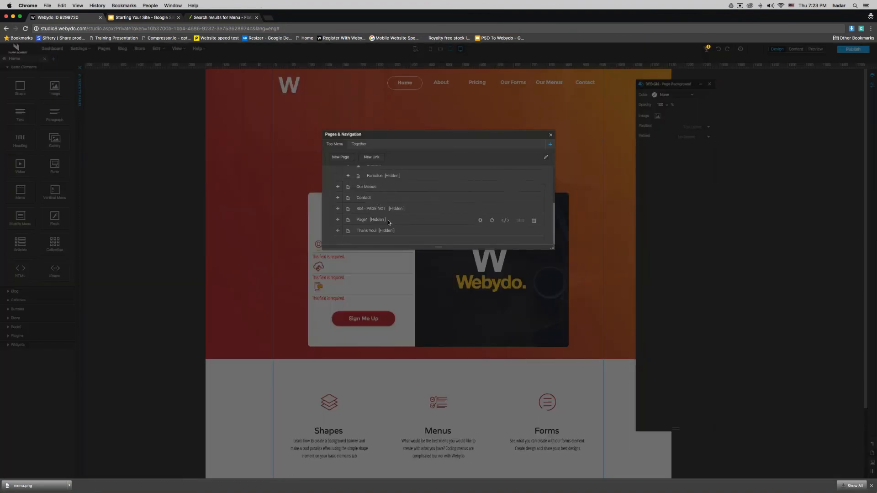
{"action": "left_click", "coordinate": [387, 220]}
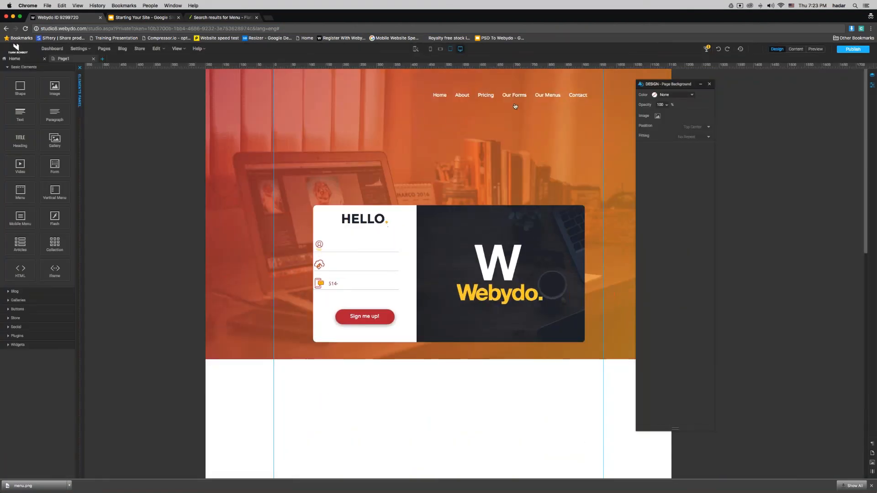
{"action": "left_click_drag", "start_coordinate": [517, 101], "coordinate": [406, 128]}
{"action": "left_click", "coordinate": [409, 126]}
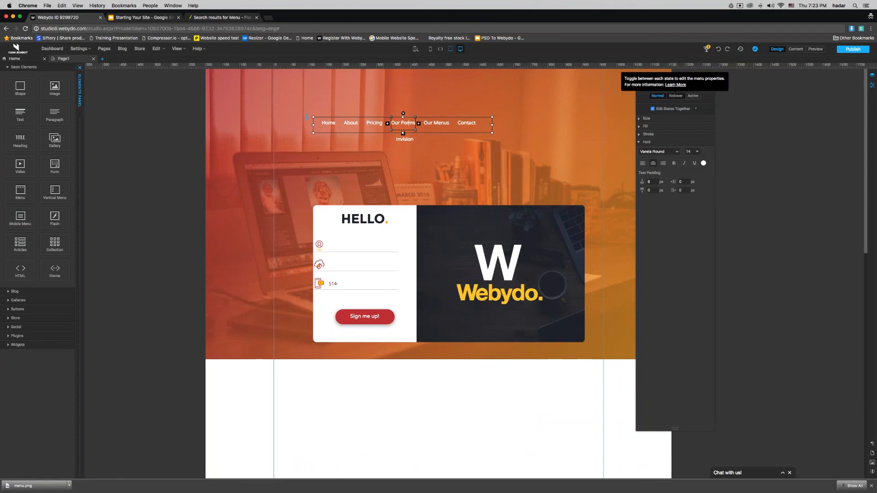
Step: Set the top menu items' stroke to 0
{"action": "left_click", "coordinate": [461, 125]}
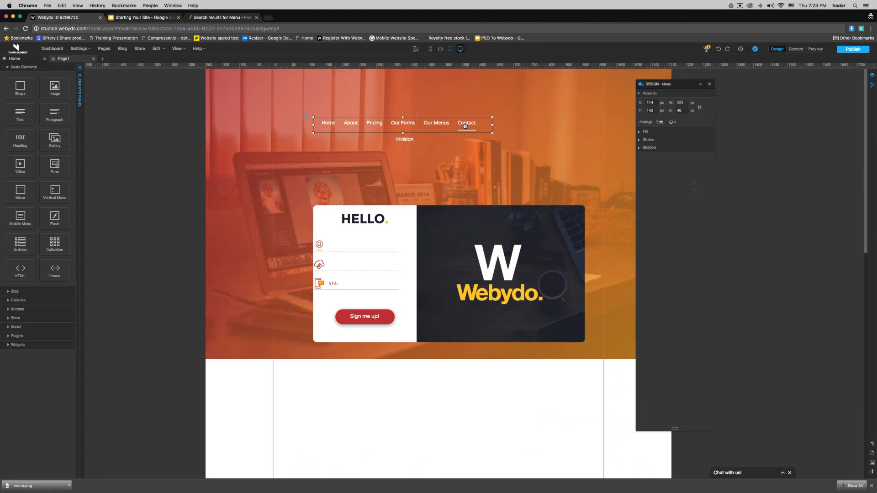
{"action": "left_click", "coordinate": [648, 134]}
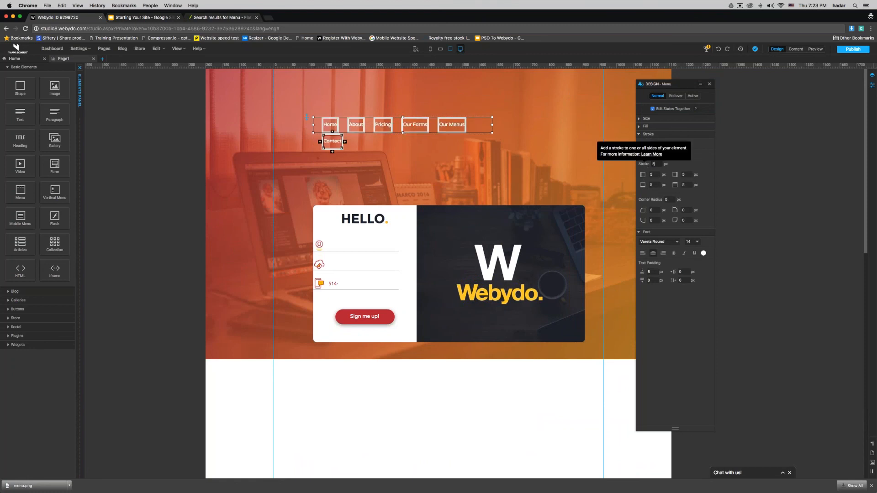
{"action": "type", "text": "0"}
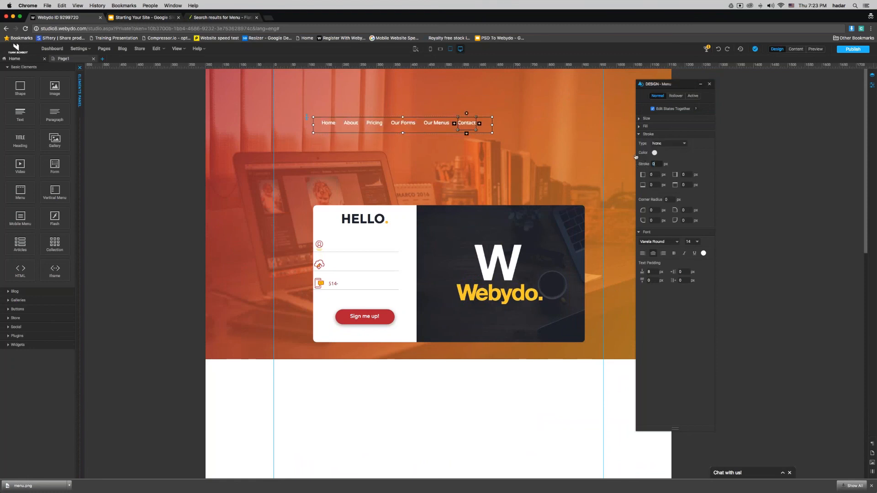
{"action": "left_click", "coordinate": [675, 96]}
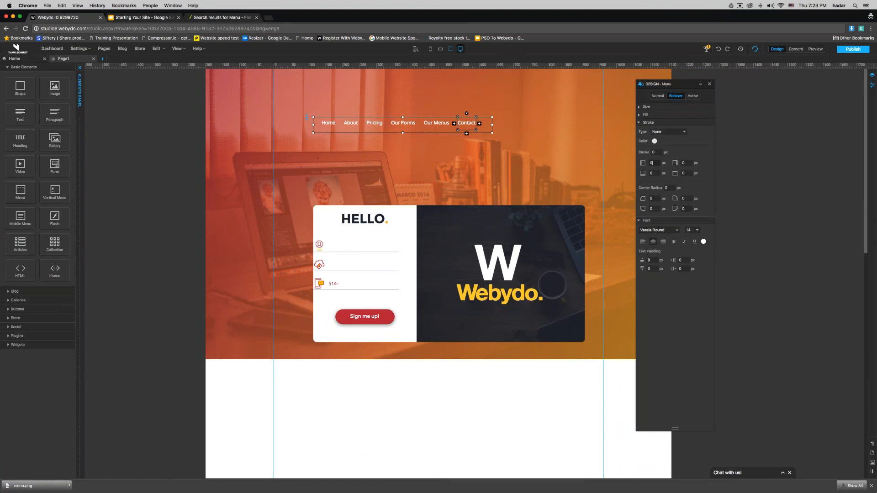
Step: Give the rollover state a 1 px stroke, adjust its text padding, and select the whole menu
{"action": "double_click", "coordinate": [654, 152]}
{"action": "mouse_move", "coordinate": [404, 128]}
{"action": "left_click", "coordinate": [654, 153]}
{"action": "left_click_drag", "start_coordinate": [653, 261], "coordinate": [642, 260]}
{"action": "left_click", "coordinate": [653, 260]}
{"action": "left_click", "coordinate": [422, 136]}
{"action": "left_click", "coordinate": [422, 131]}
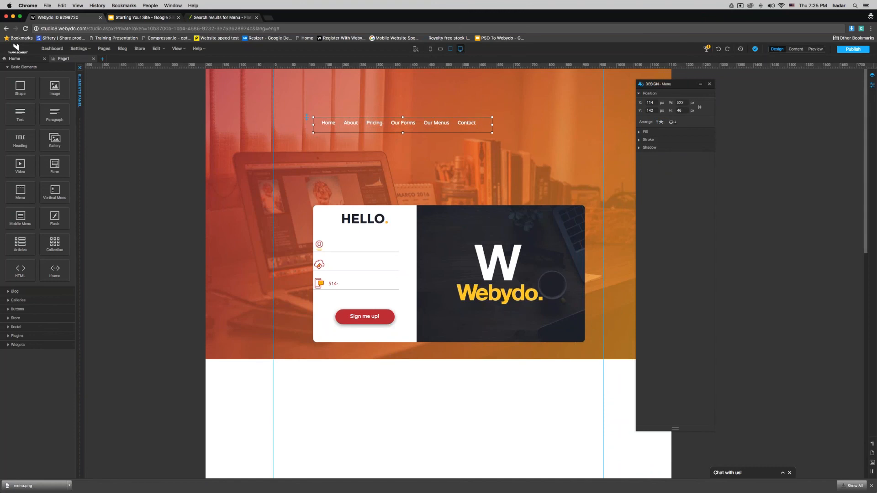
{"action": "left_click", "coordinate": [872, 85]}
Step: Turn off Dynamic Menu, widen the top menu, and set item width to 100 px
{"action": "left_click", "coordinate": [789, 131]}
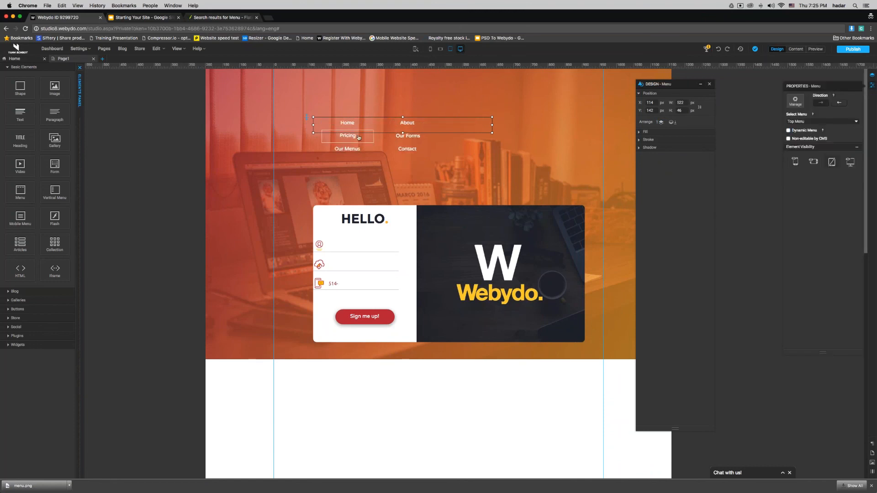
{"action": "left_click_drag", "start_coordinate": [493, 126], "coordinate": [768, 125]}
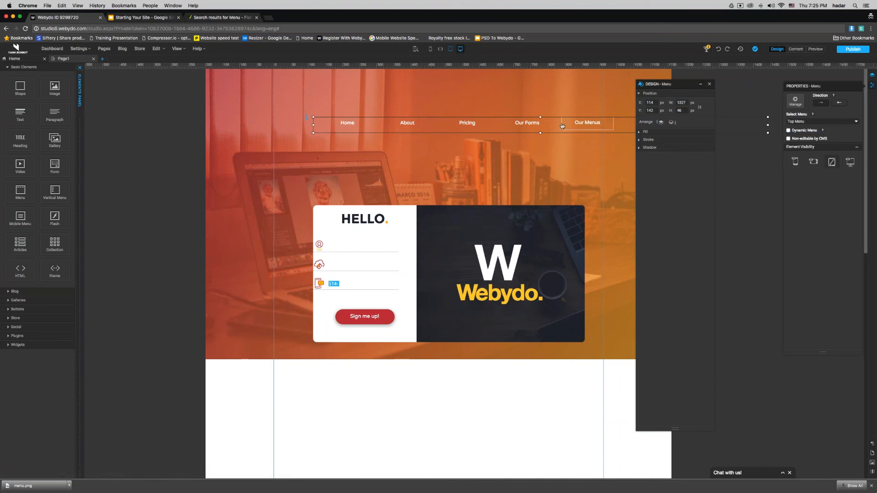
{"action": "left_click", "coordinate": [468, 125]}
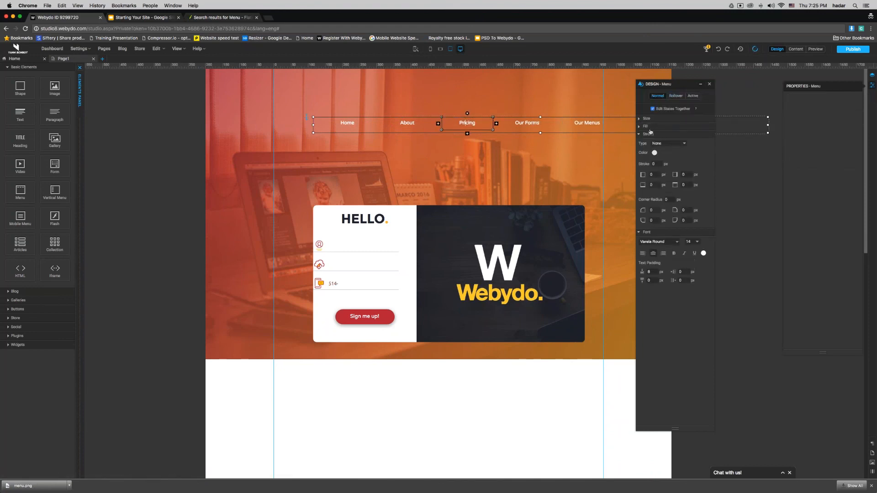
{"action": "left_click", "coordinate": [648, 118]}
{"action": "left_click_drag", "start_coordinate": [653, 134], "coordinate": [639, 135]}
{"action": "type", "text": "100"}
{"action": "key", "text": "Return"}
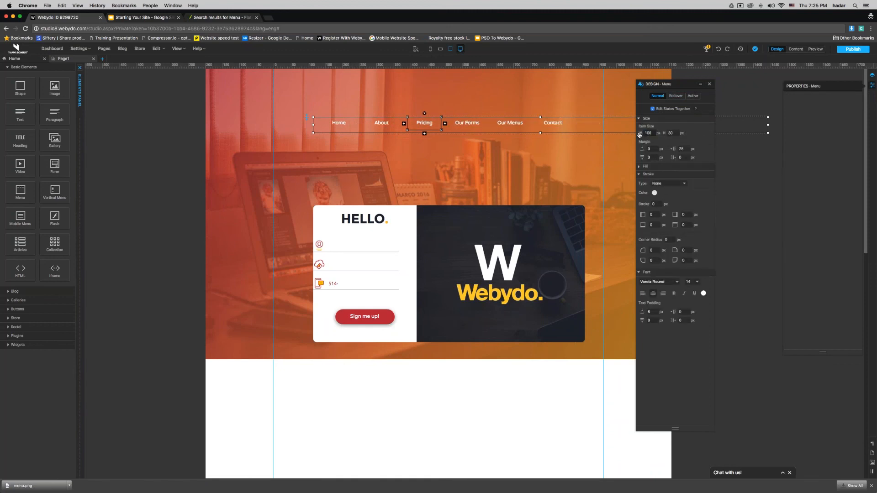
Step: Make the top menu box slightly taller
{"action": "left_click", "coordinate": [578, 131]}
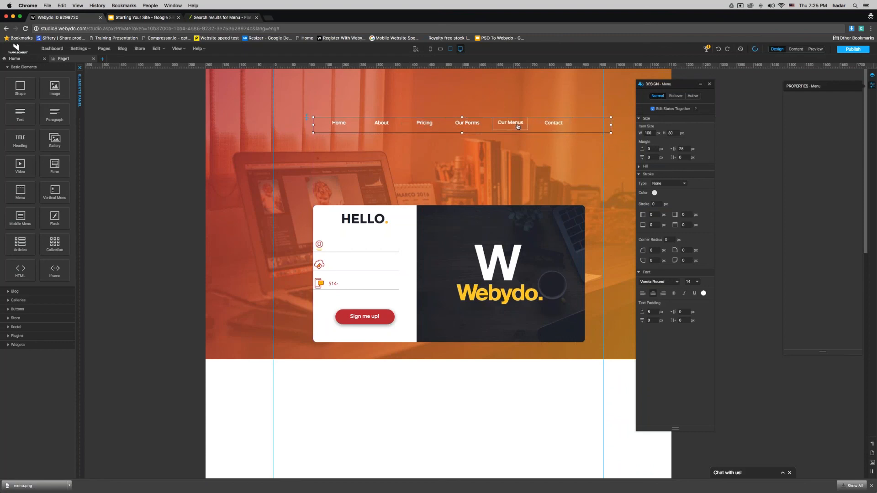
{"action": "left_click_drag", "start_coordinate": [462, 133], "coordinate": [460, 144]}
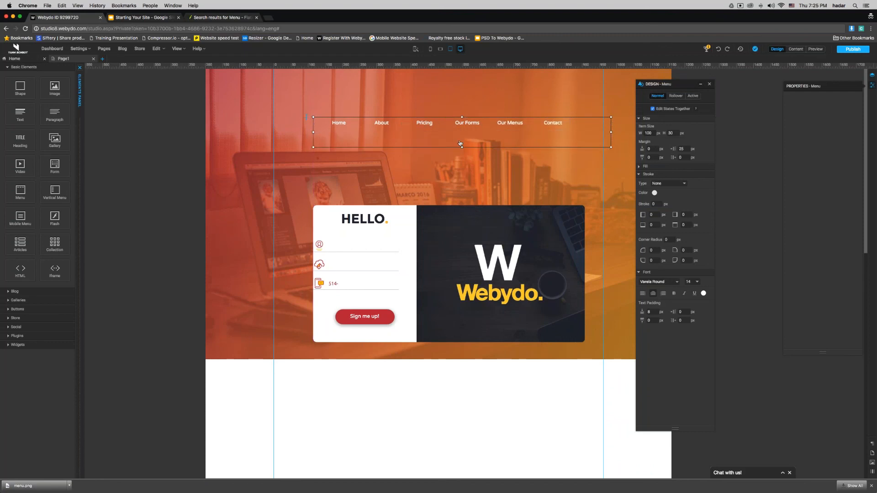
{"action": "left_click", "coordinate": [460, 143]}
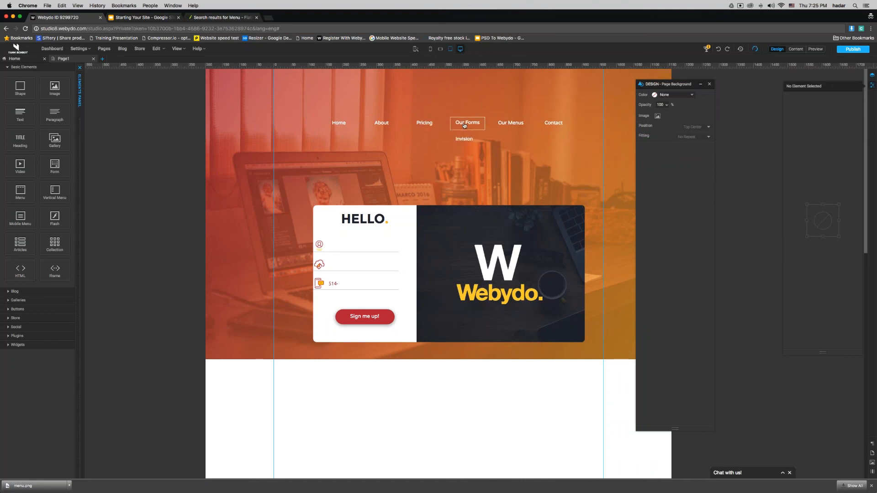
Step: Set the rollover top text padding to 7 and move the menu left and slightly down
{"action": "left_click", "coordinate": [437, 127]}
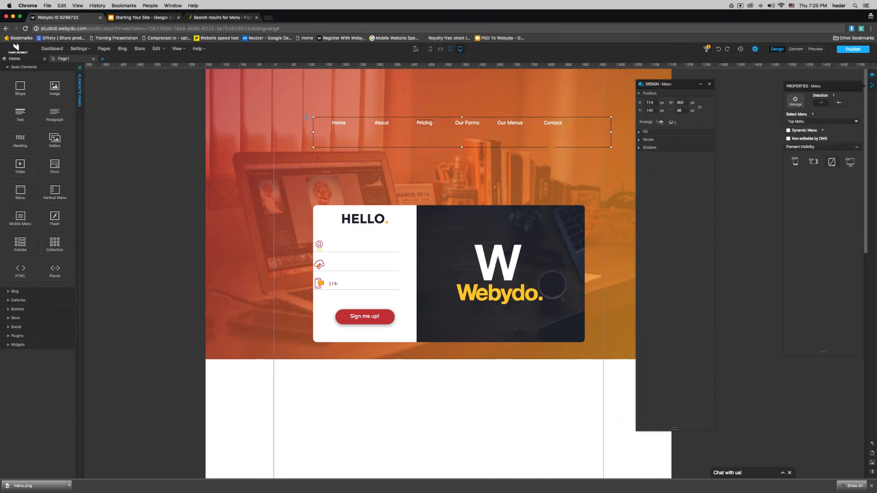
{"action": "left_click", "coordinate": [437, 126]}
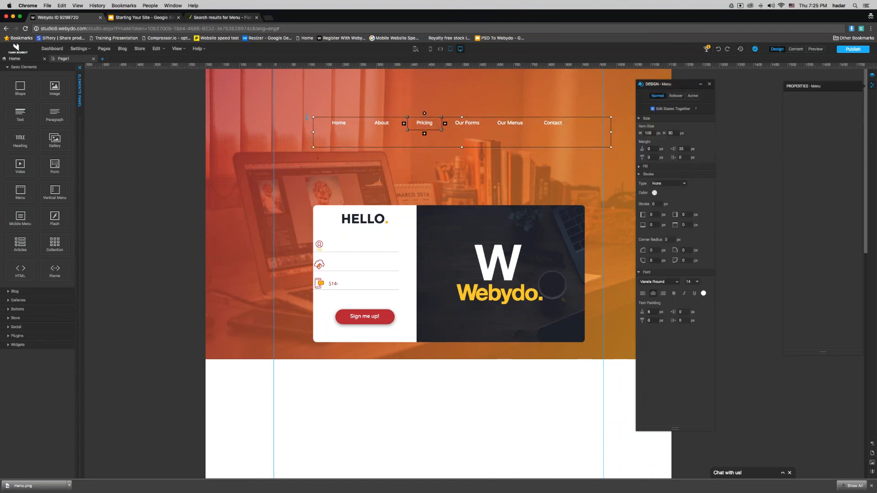
{"action": "left_click", "coordinate": [676, 96]}
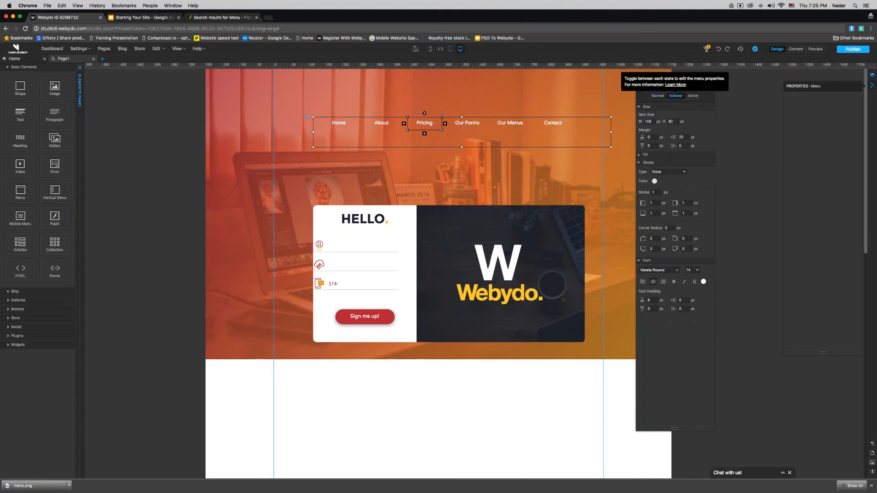
{"action": "key", "text": "Return"}
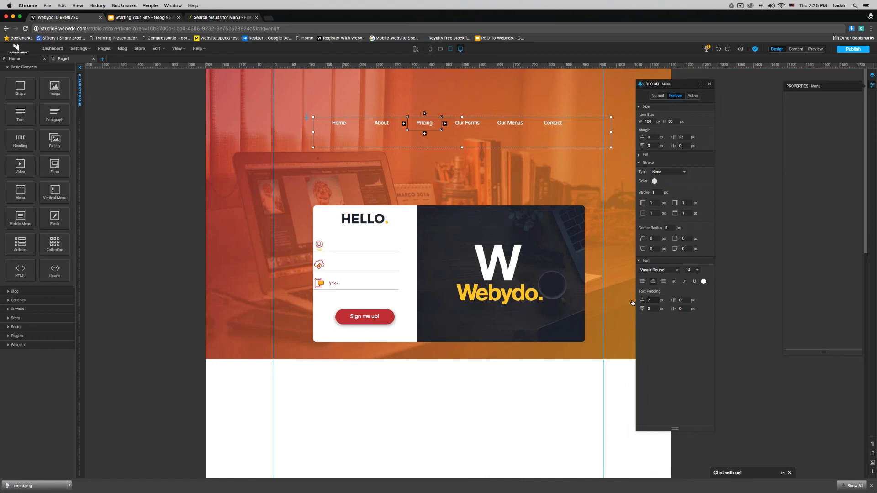
{"action": "key", "text": "Return"}
{"action": "mouse_move", "coordinate": [472, 126]}
{"action": "left_click_drag", "start_coordinate": [371, 135], "coordinate": [334, 139]}
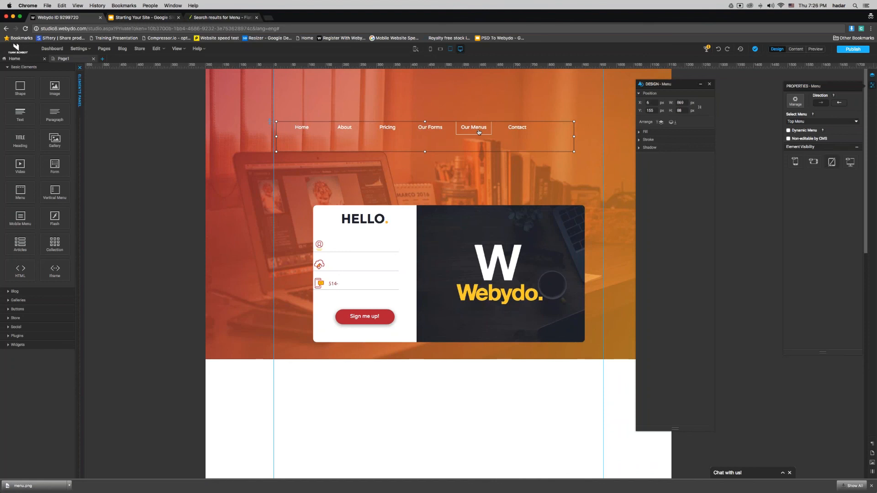
Step: Adjust rollover text paddings, setting two sides to 2 and the top-left to 10
{"action": "left_click", "coordinate": [479, 132]}
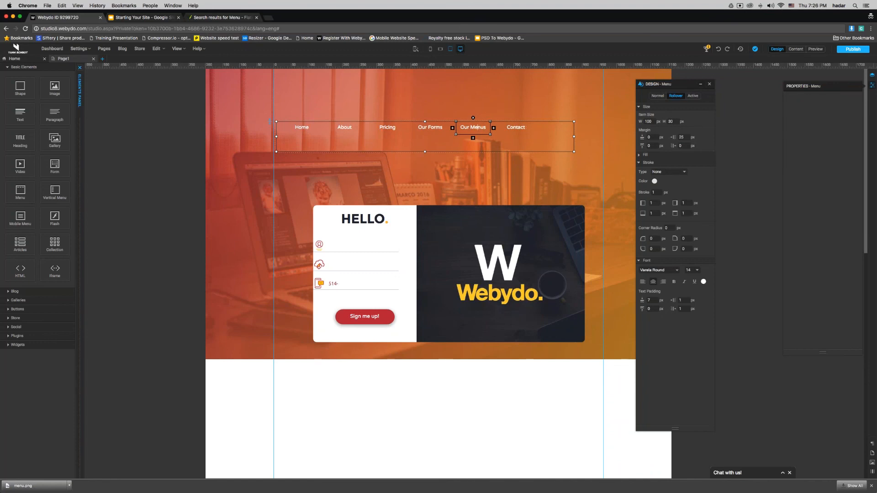
{"action": "type", "text": "5"}
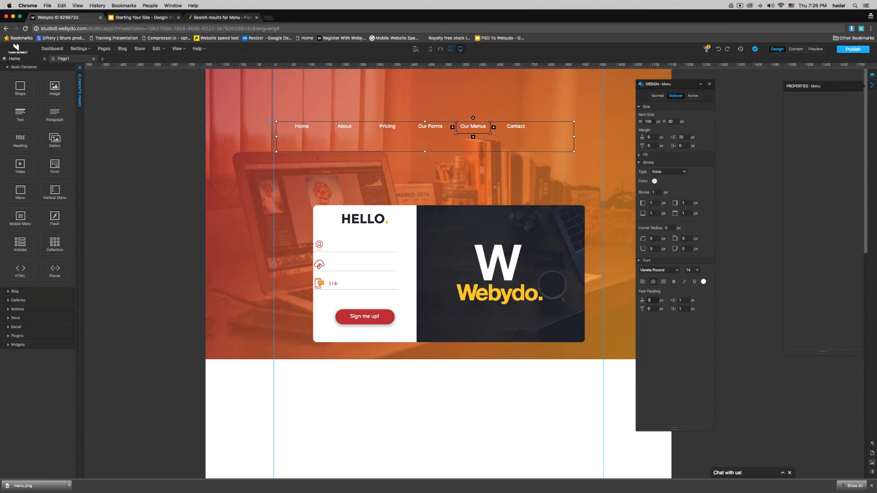
{"action": "type", "text": "9"}
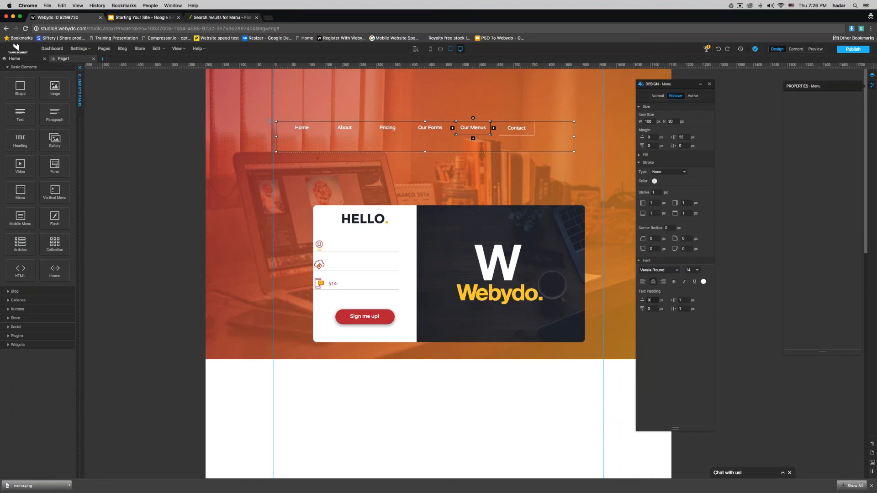
{"action": "left_click", "coordinate": [682, 309]}
{"action": "type", "text": "2"}
{"action": "key", "text": "Tab"}
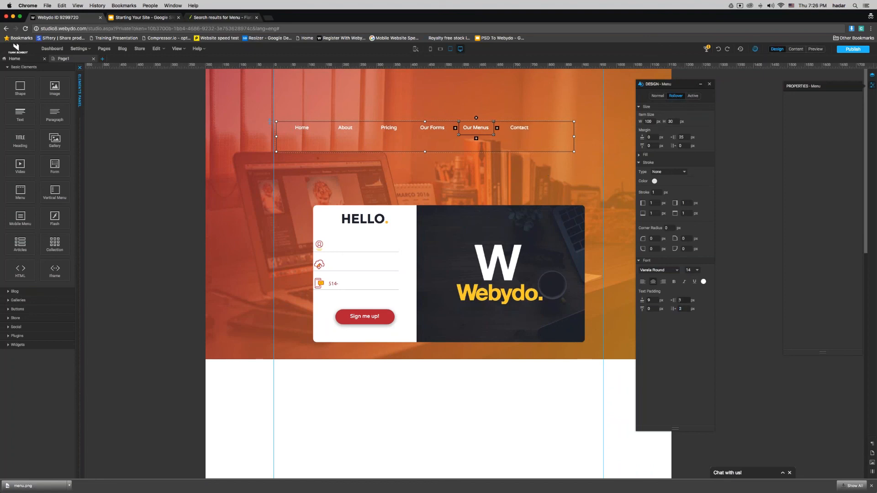
{"action": "type", "text": "2"}
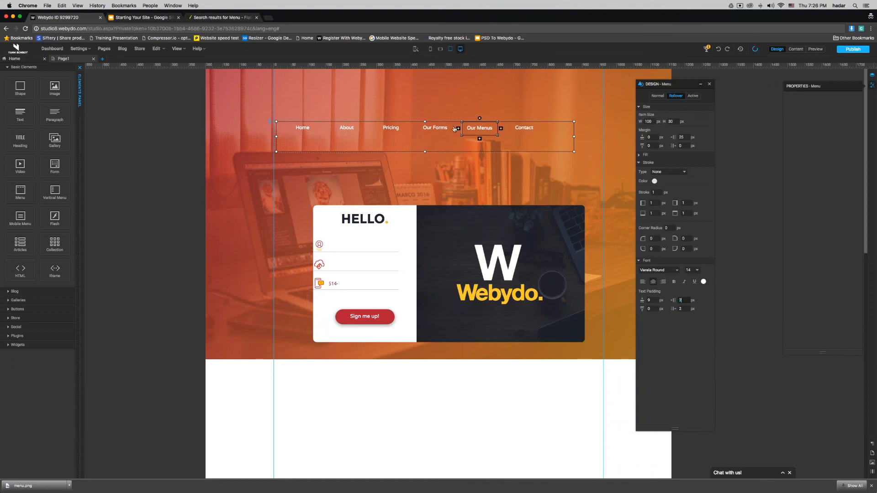
{"action": "left_click", "coordinate": [650, 300]}
{"action": "type", "text": "10"}
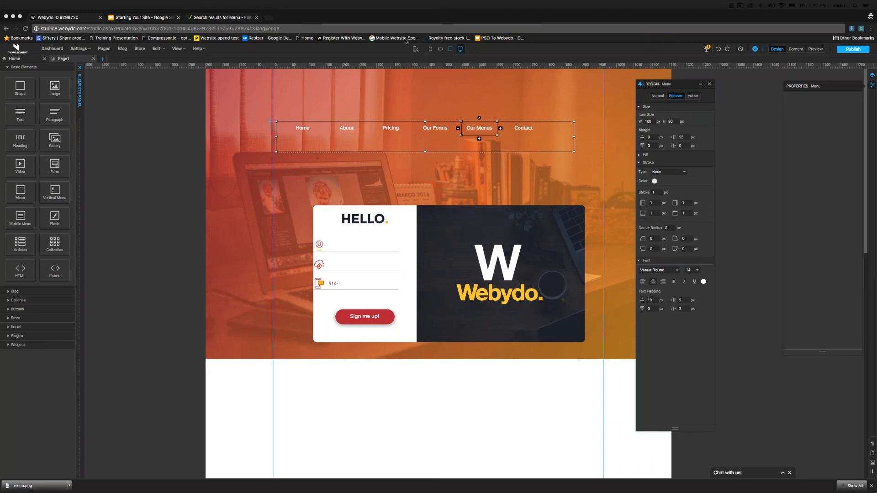
Step: In Tablet Portrait, expand the mobile menu's Our Forms item and edit the Invision label
{"action": "left_click", "coordinate": [450, 49]}
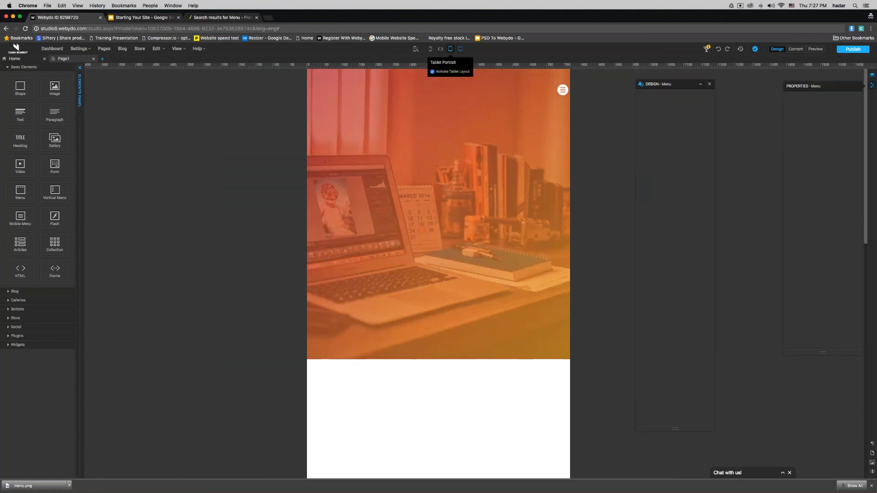
{"action": "left_click", "coordinate": [518, 169]}
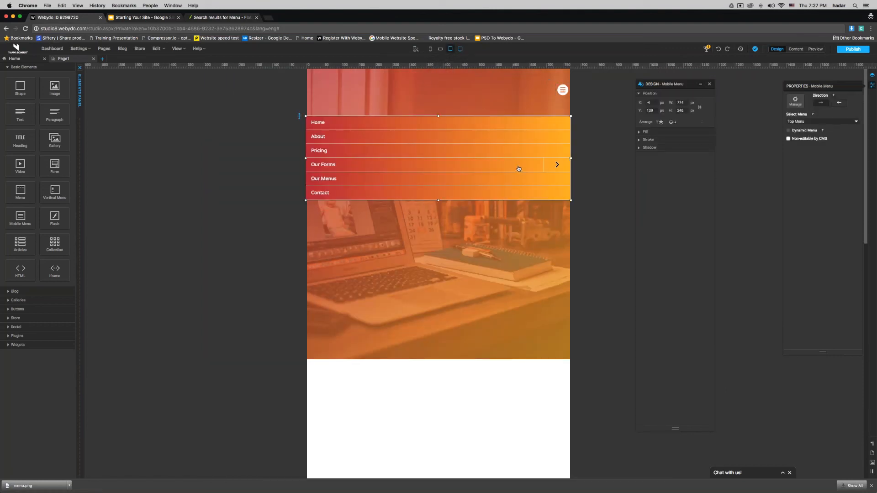
{"action": "left_click", "coordinate": [518, 169]}
{"action": "left_click", "coordinate": [557, 165]}
{"action": "left_click", "coordinate": [553, 178]}
{"action": "double_click", "coordinate": [378, 182]}
{"action": "key", "text": "Return"}
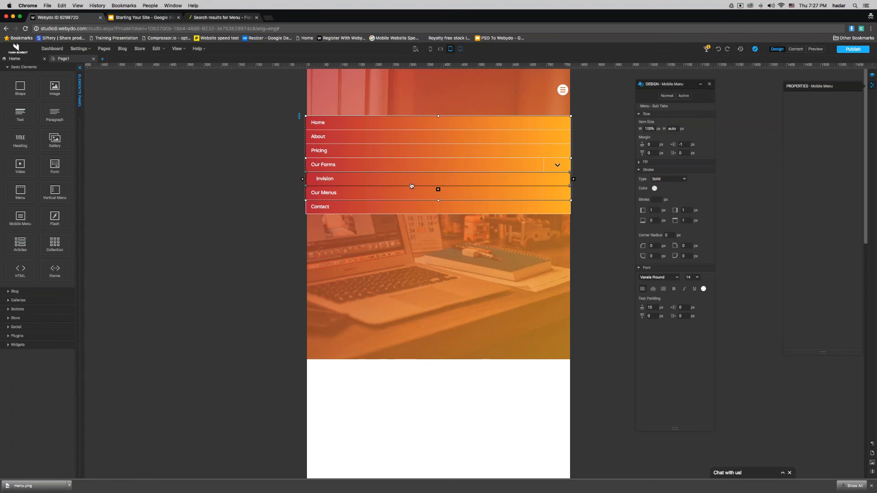
Step: Reopen the mobile menu dropdown and drag it taller to 323 px
{"action": "left_click", "coordinate": [666, 98]}
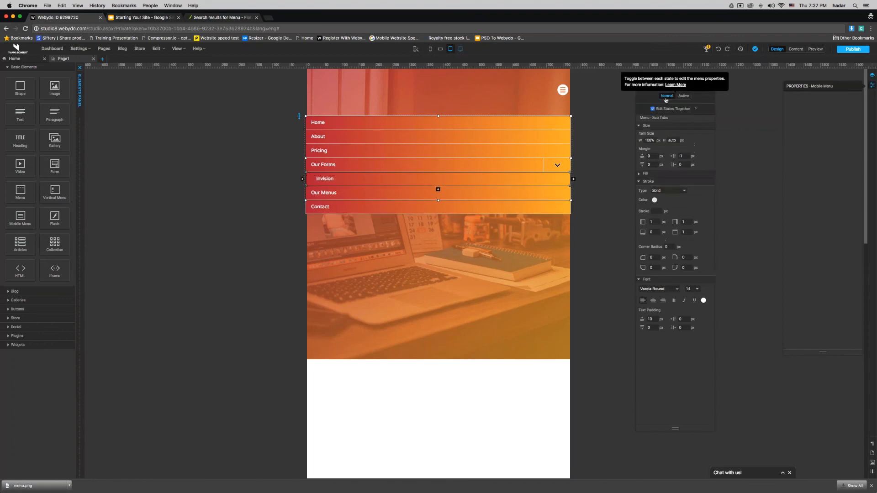
{"action": "left_click", "coordinate": [342, 178]}
{"action": "left_click", "coordinate": [342, 178]}
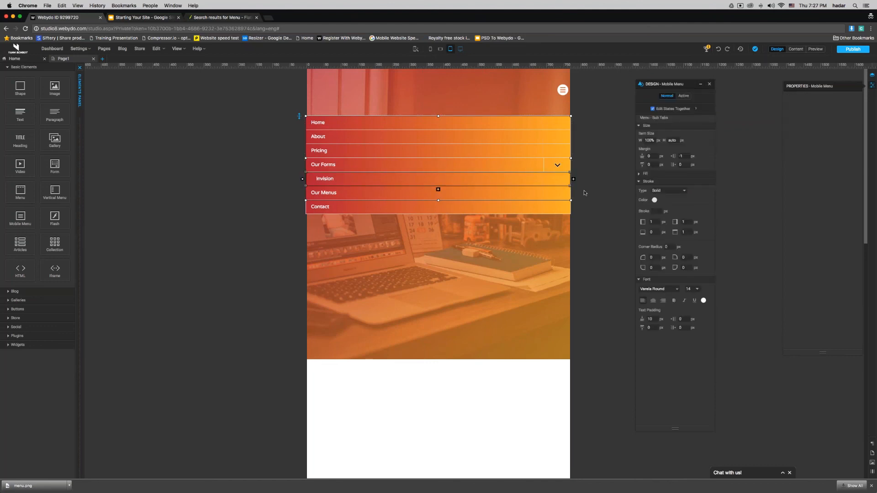
{"action": "left_click", "coordinate": [562, 138]}
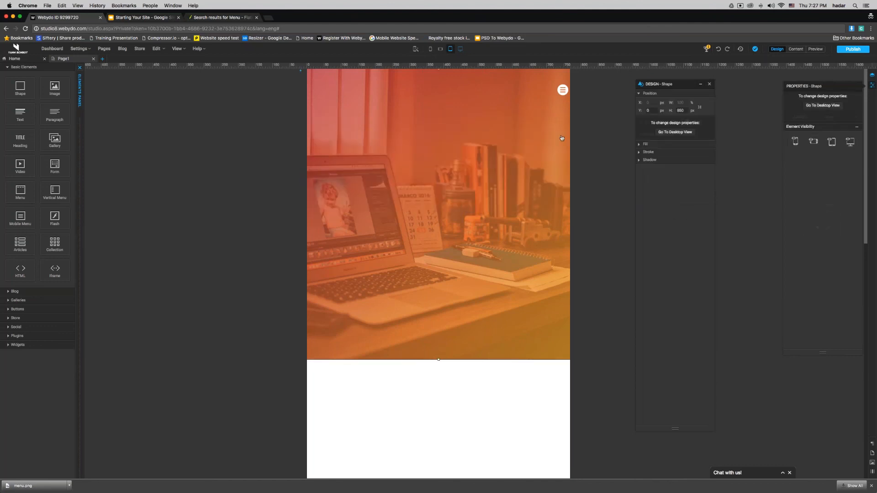
{"action": "left_click", "coordinate": [562, 90]}
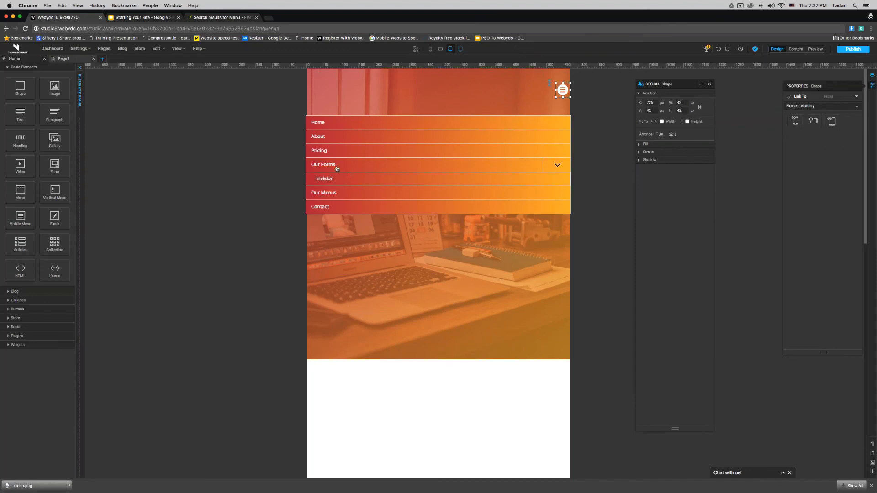
{"action": "left_click", "coordinate": [546, 178]}
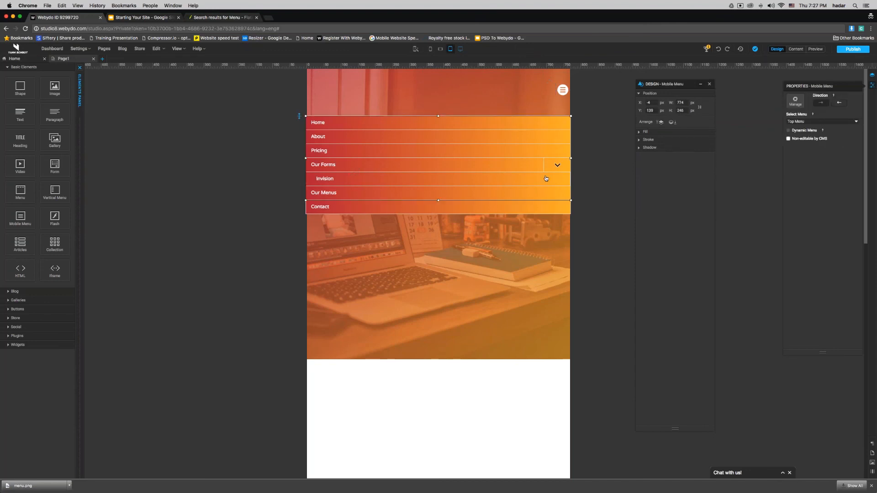
{"action": "left_click_drag", "start_coordinate": [438, 200], "coordinate": [438, 226]}
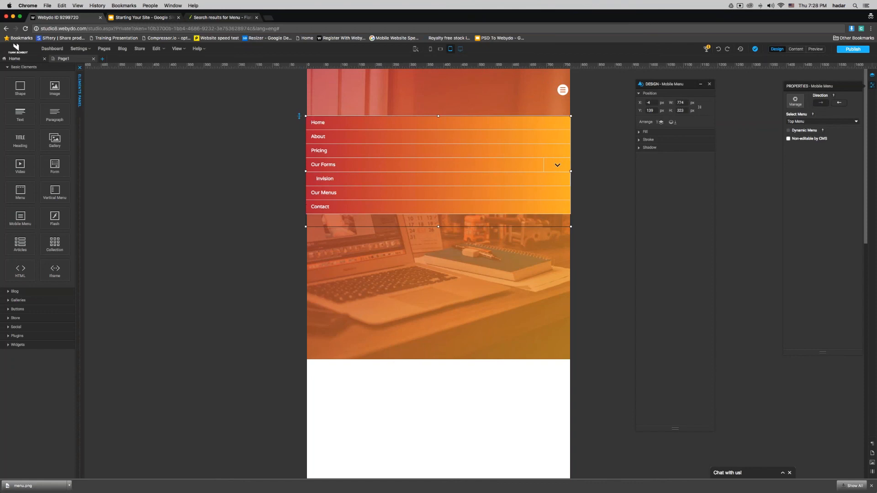
Step: Check the Invision sub-item's fill settings, then return to the desktop layout
{"action": "left_click", "coordinate": [405, 178]}
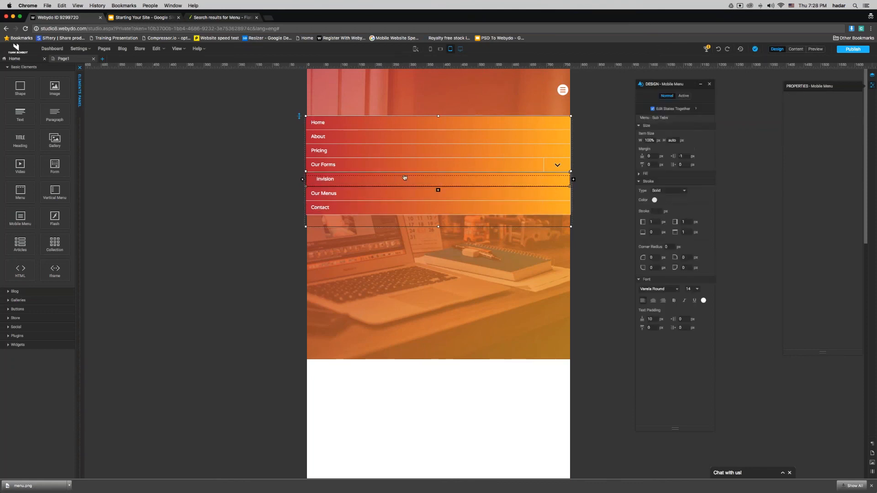
{"action": "left_click", "coordinate": [643, 173]}
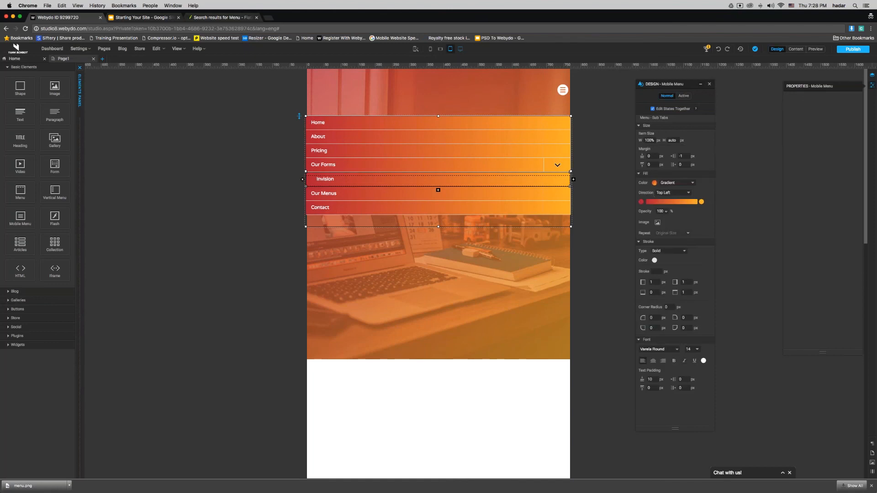
{"action": "left_click", "coordinate": [629, 208]}
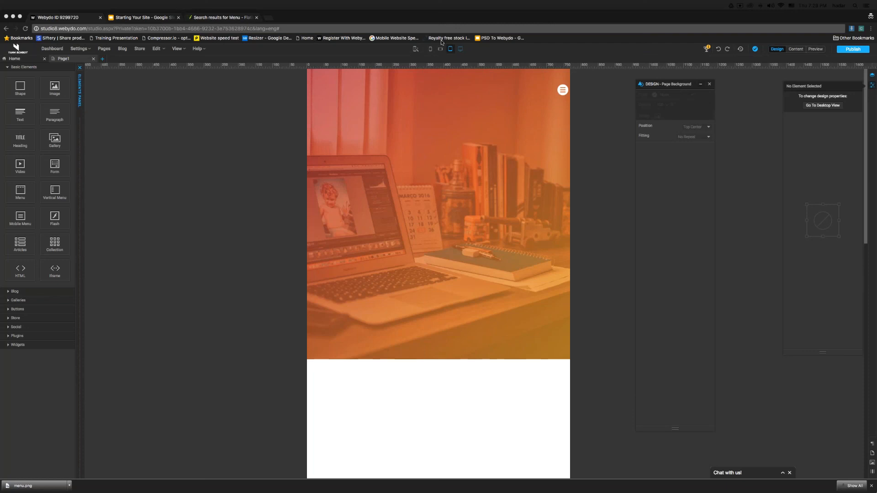
{"action": "left_click", "coordinate": [455, 53]}
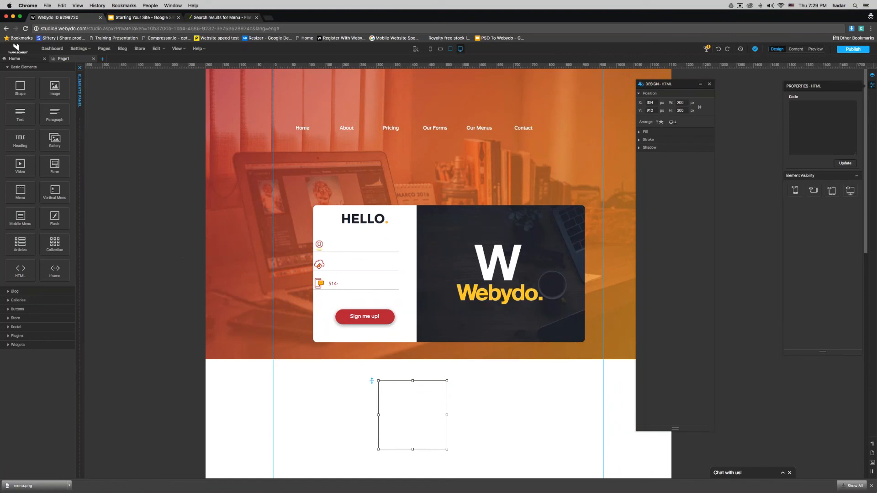
Step: Delete the empty 200 × 200 px HTML box
{"action": "left_click", "coordinate": [18, 300]}
{"action": "left_click_drag", "start_coordinate": [393, 405], "coordinate": [127, 248]}
{"action": "key", "text": "Delete"}
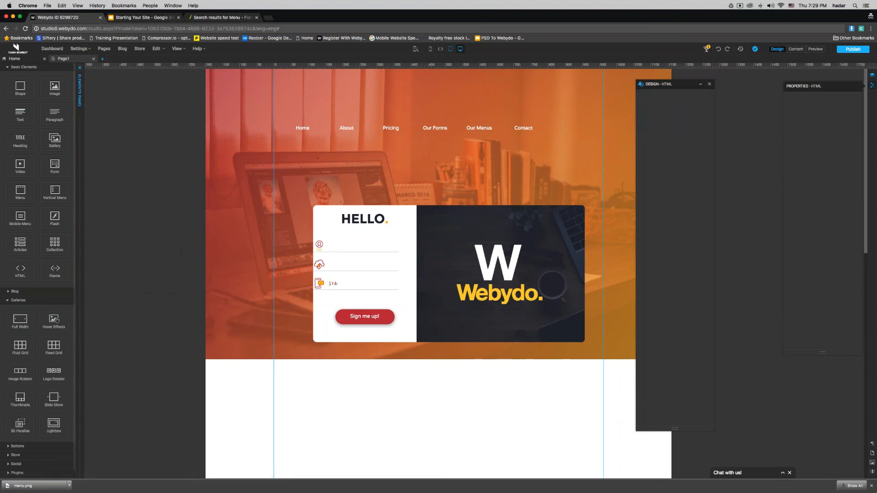
Step: Place a Hover Effects gallery below the signup card and preview the page
{"action": "scroll", "coordinate": [32, 300], "scroll_direction": "down", "scroll_amount": 1}
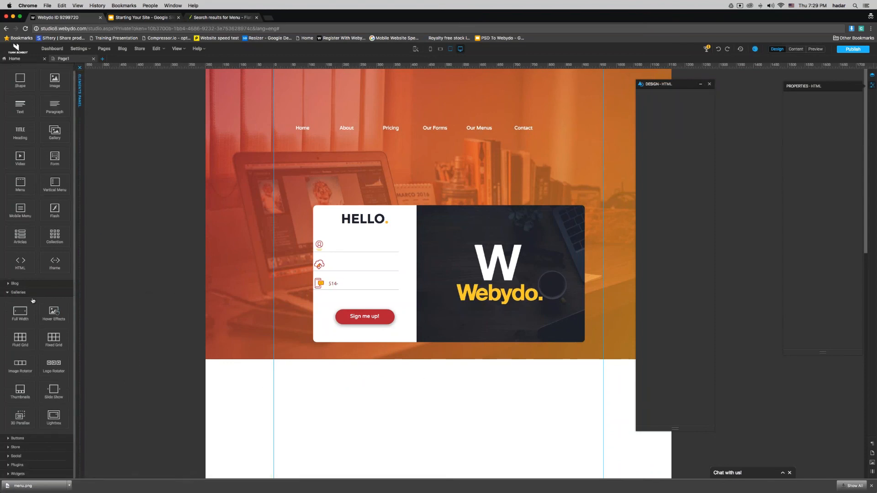
{"action": "left_click_drag", "start_coordinate": [54, 417], "coordinate": [340, 385]}
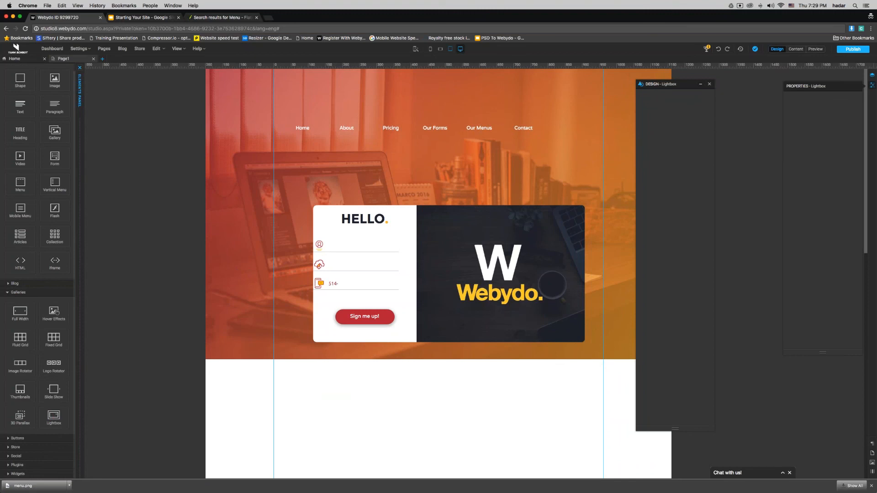
{"action": "left_click_drag", "start_coordinate": [54, 313], "coordinate": [343, 368]}
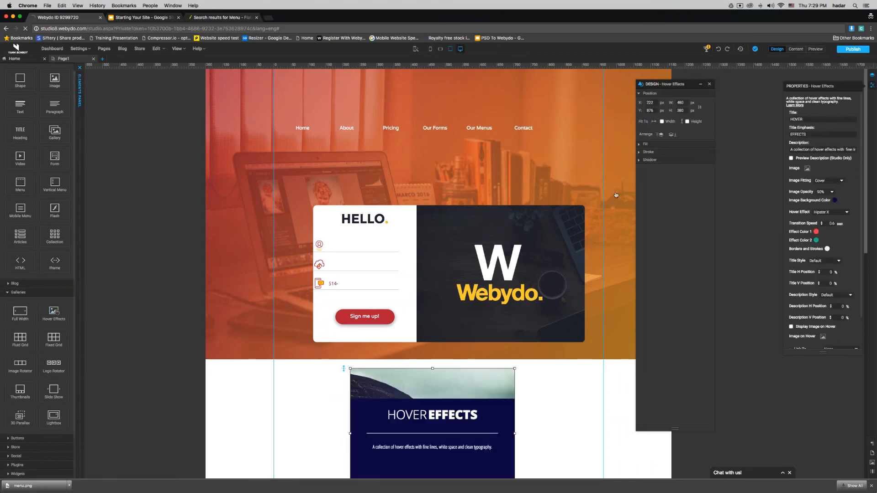
{"action": "left_click", "coordinate": [816, 49]}
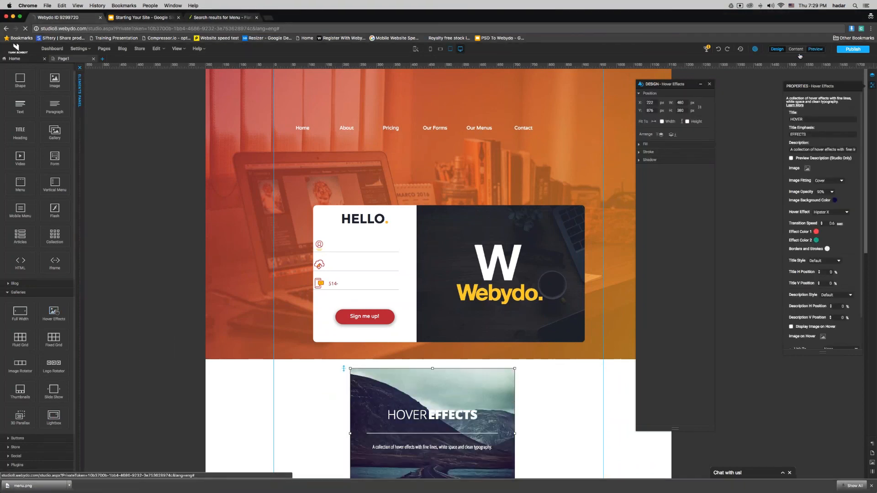
{"action": "scroll", "coordinate": [432, 366], "scroll_direction": "down", "scroll_amount": 3}
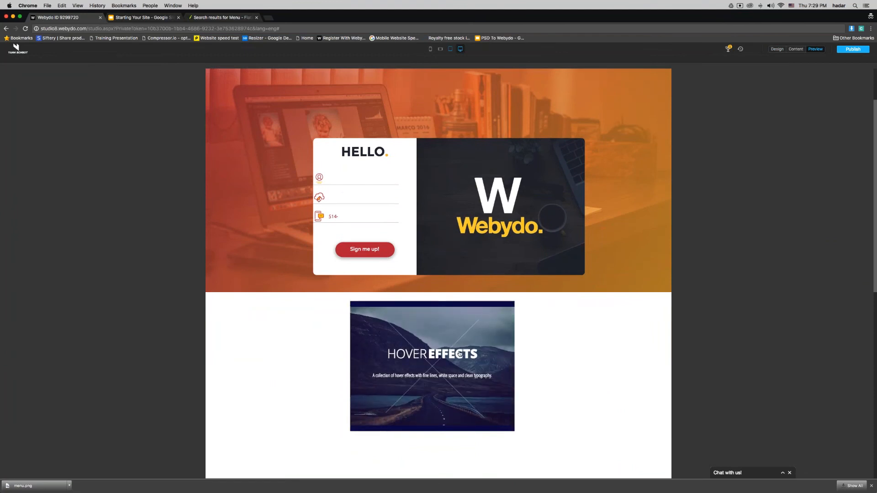
Step: Exit Preview back to Design mode and select the signup form's first field
{"action": "left_click", "coordinate": [777, 49]}
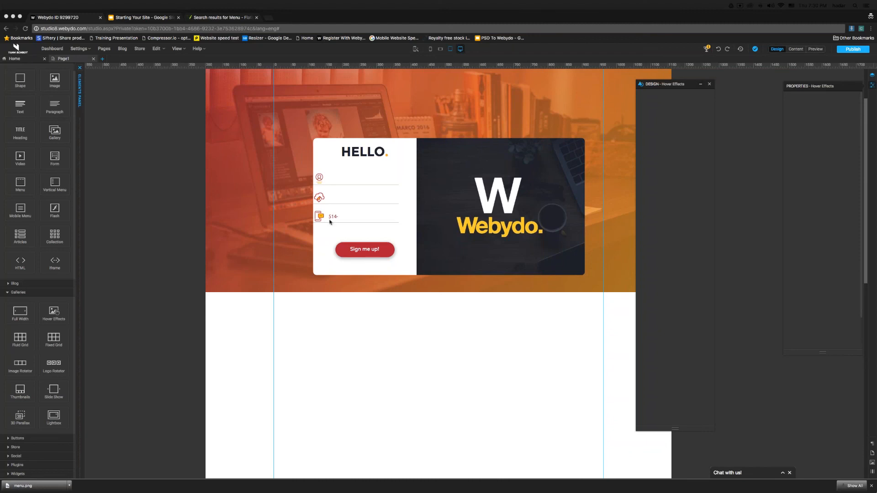
{"action": "left_click", "coordinate": [352, 176]}
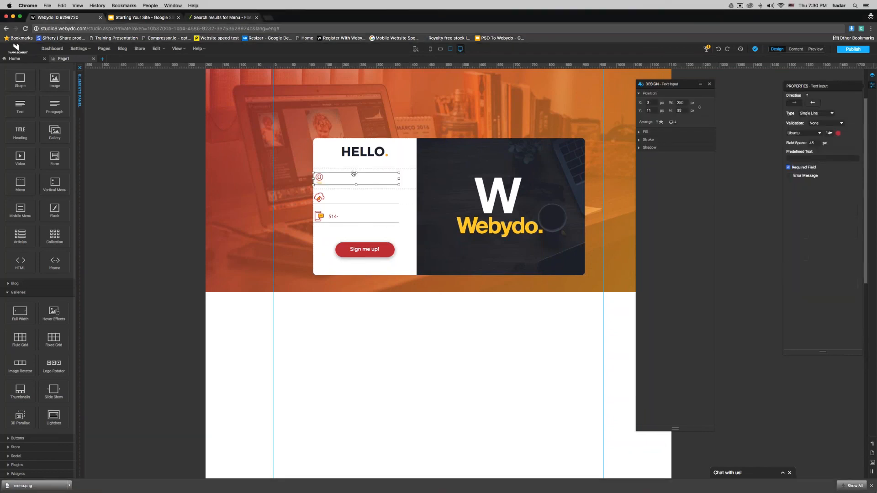
Step: Publish the site, fill the live signup form's three fields with test text, then close that tab
{"action": "left_click", "coordinate": [851, 50]}
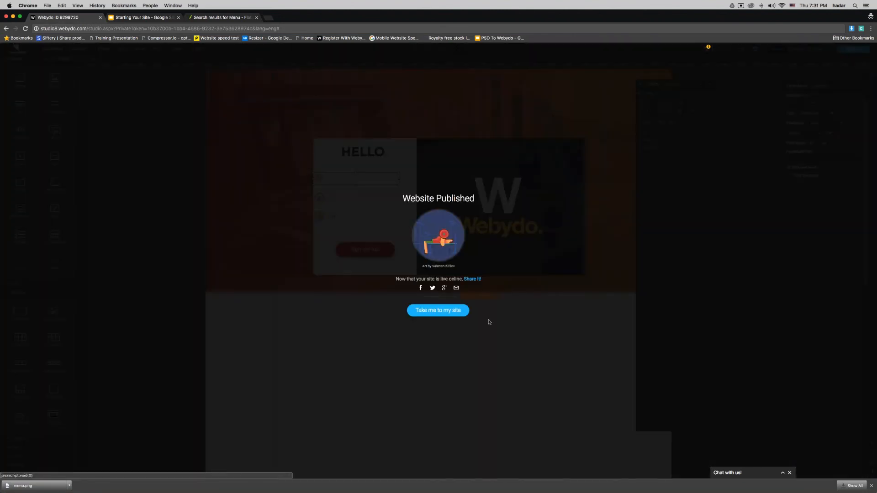
{"action": "left_click", "coordinate": [462, 311]}
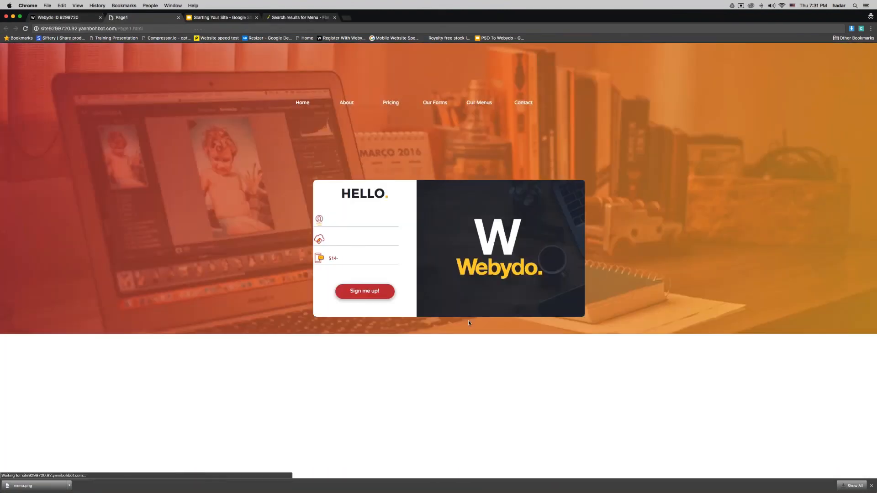
{"action": "type", "text": "yann"}
{"action": "key", "text": "Tab"}
{"action": "type", "text": "yann"}
{"action": "key", "text": "Tab"}
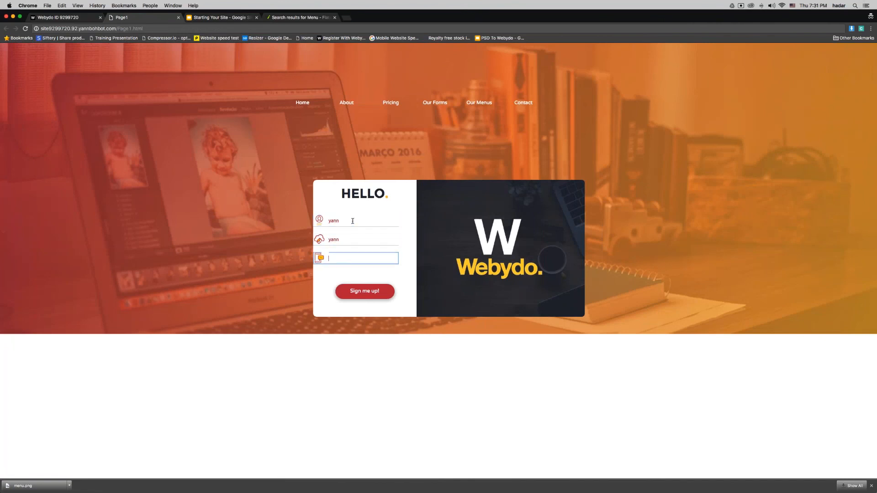
{"action": "type", "text": "yann"}
{"action": "left_click", "coordinate": [178, 17]}
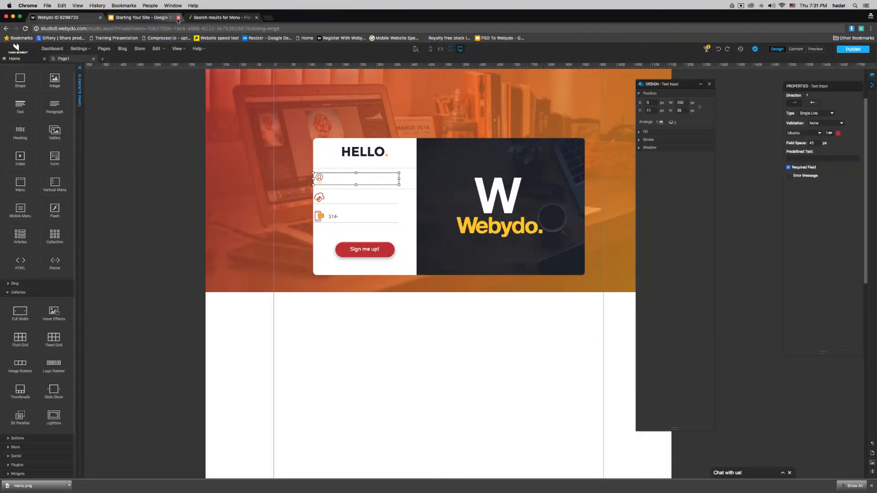